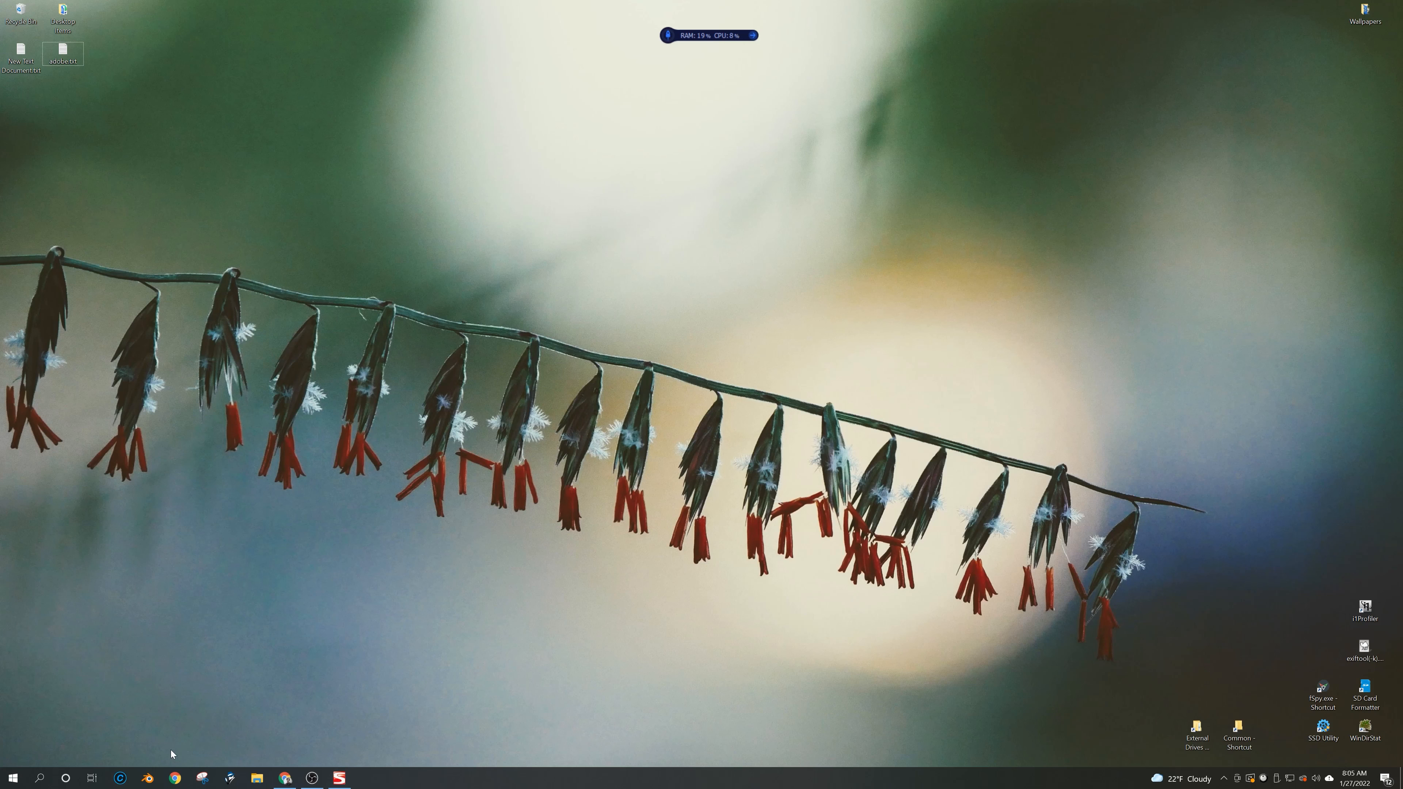
# Step: Switch to Blender, select the finished snowspeeder's wing and examine the ship from other angles
pyautogui.click(148, 779)
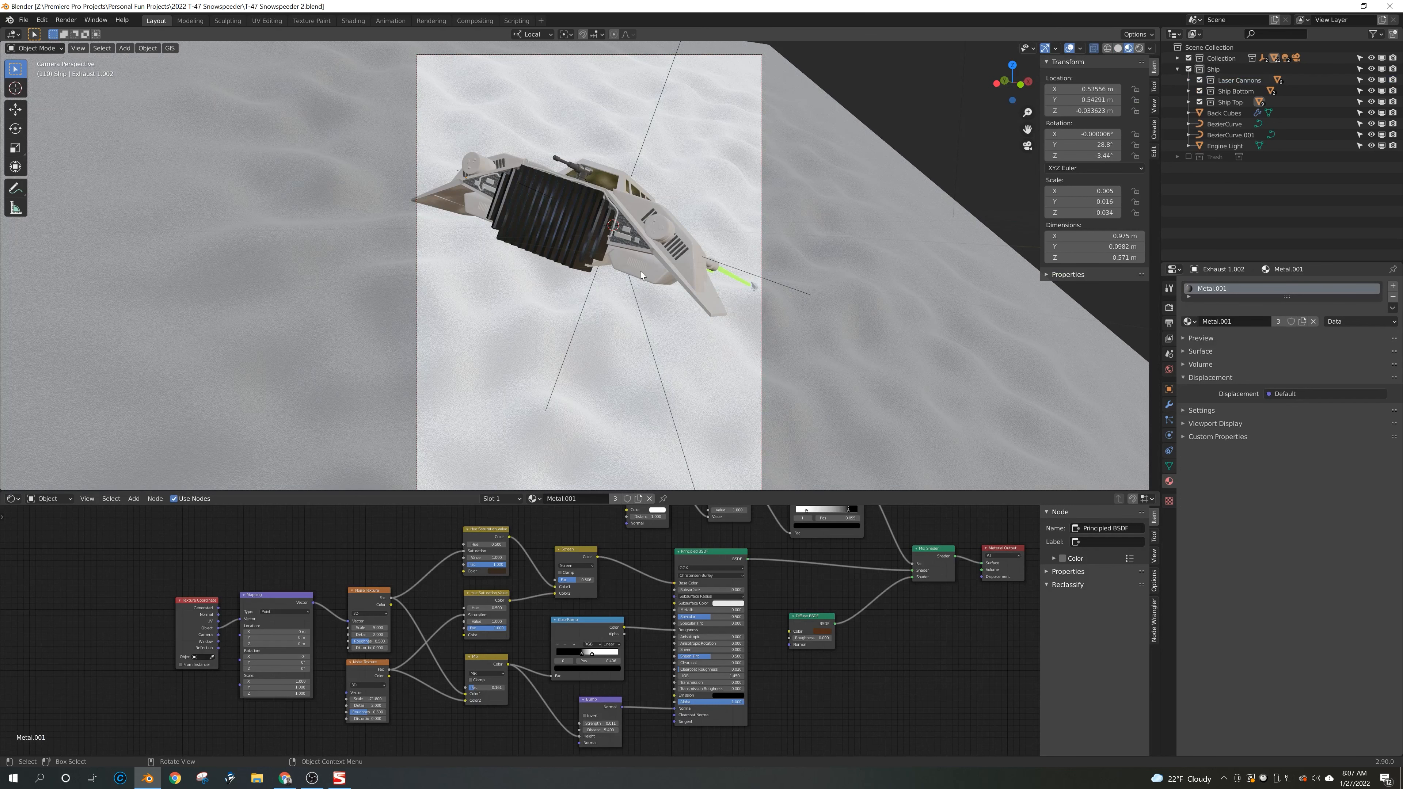
pyautogui.click(668, 269)
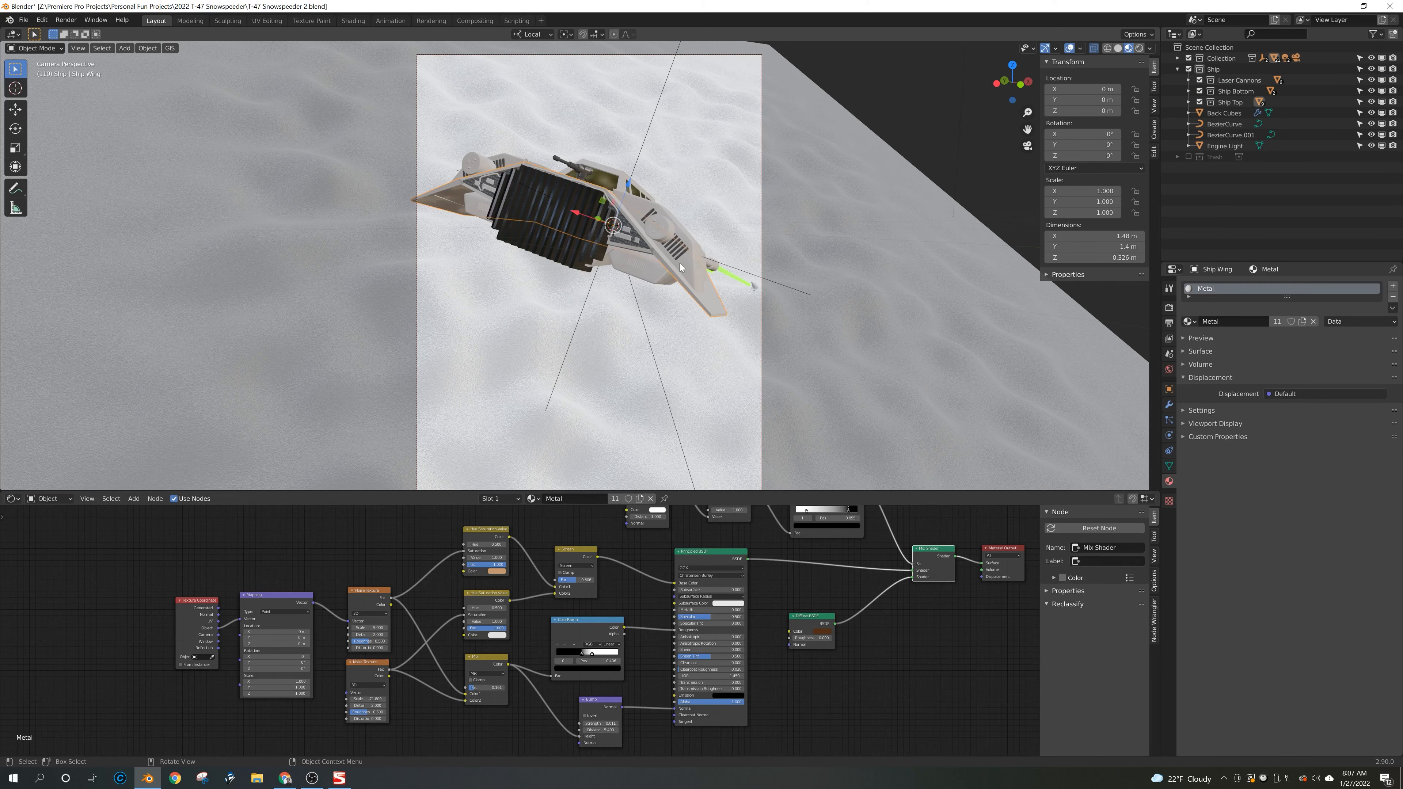
pyautogui.moveTo(680, 263); pyautogui.dragTo(998, 286, button='middle')
pyautogui.moveTo(676, 349); pyautogui.dragTo(881, 340, button='middle')
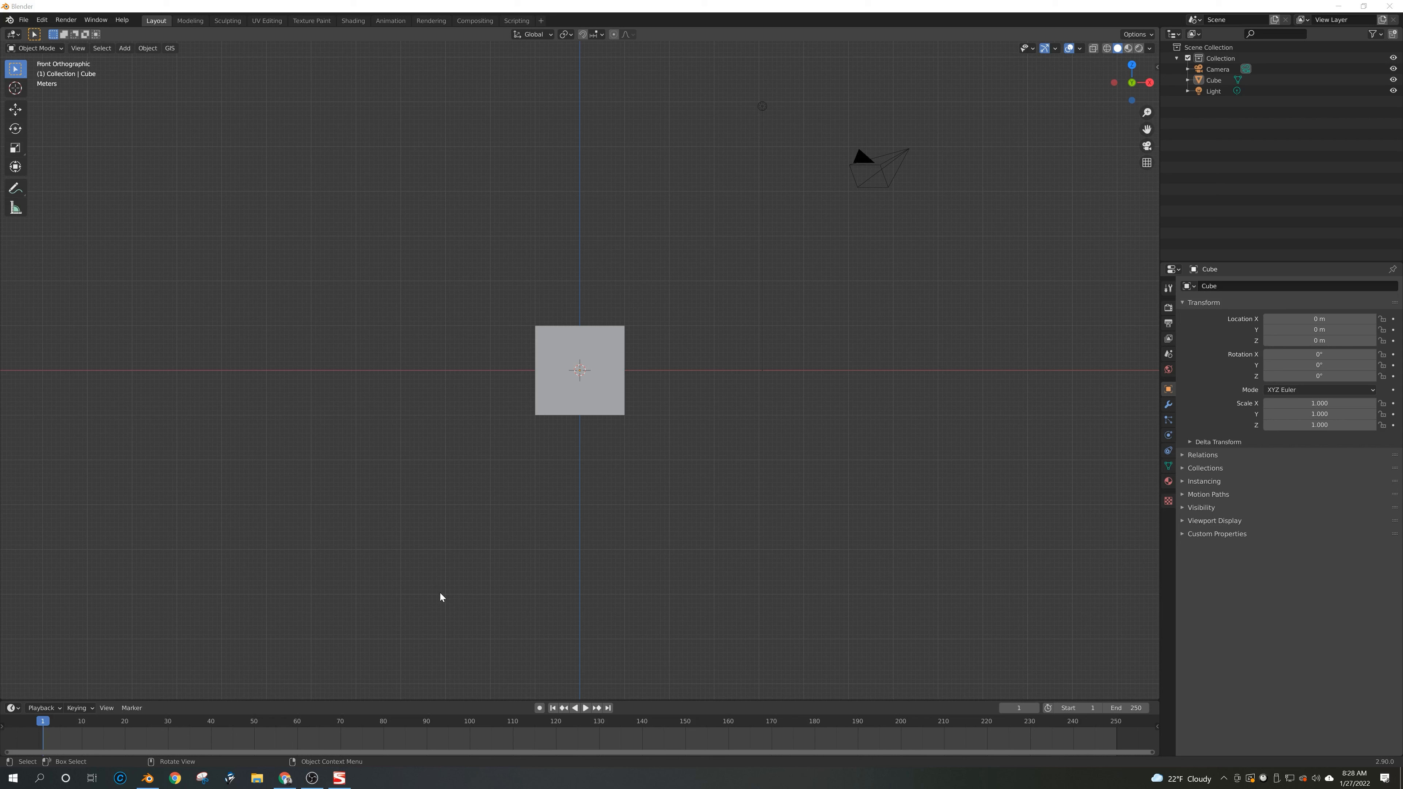
# Step: Add the reference image 10088811t2.jpg to the front view with Align to View enabled
pyautogui.hotkey('shift', 'a')
pyautogui.moveTo(642, 601)
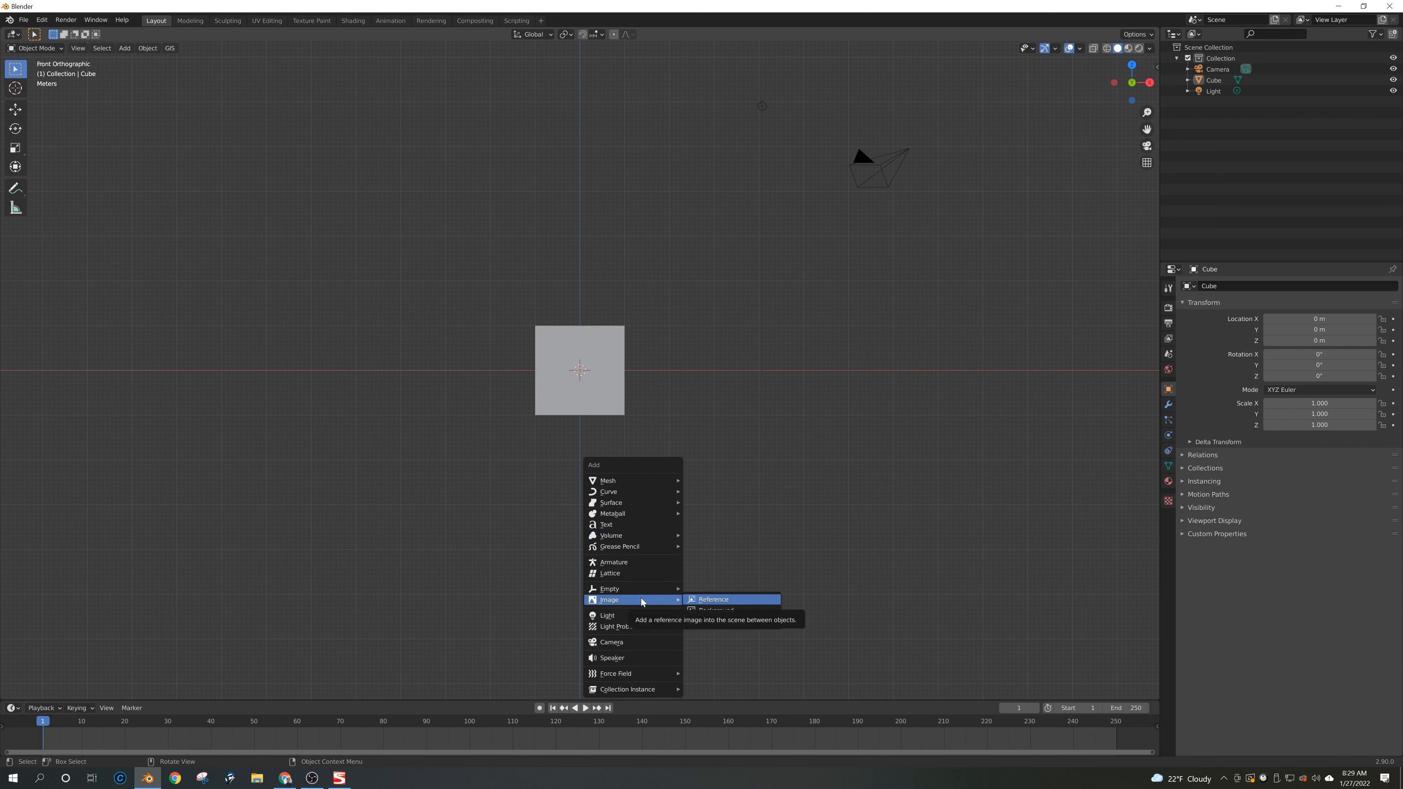
pyautogui.click(708, 600)
pyautogui.moveTo(861, 237); pyautogui.dragTo(414, 371)
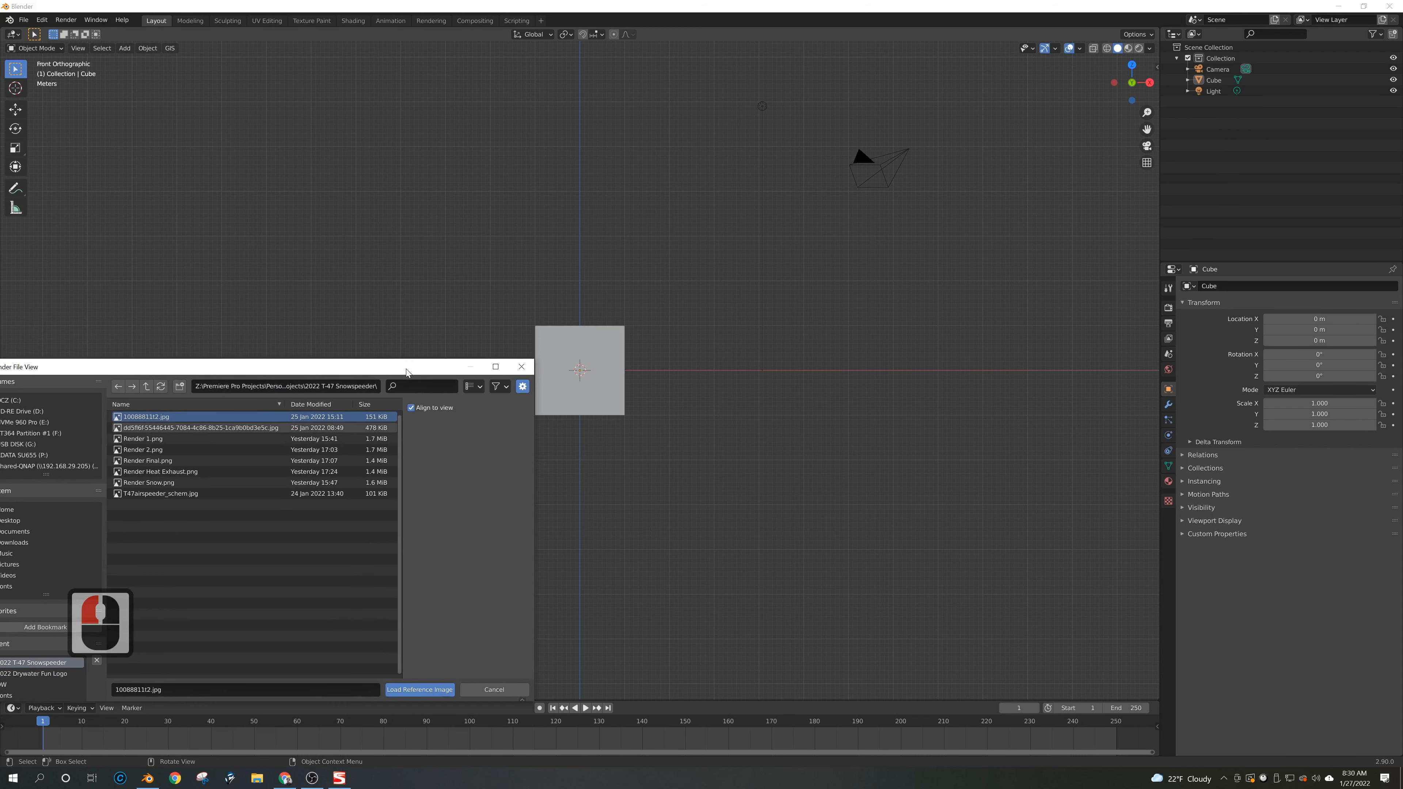
pyautogui.click(411, 408)
pyautogui.click(411, 409)
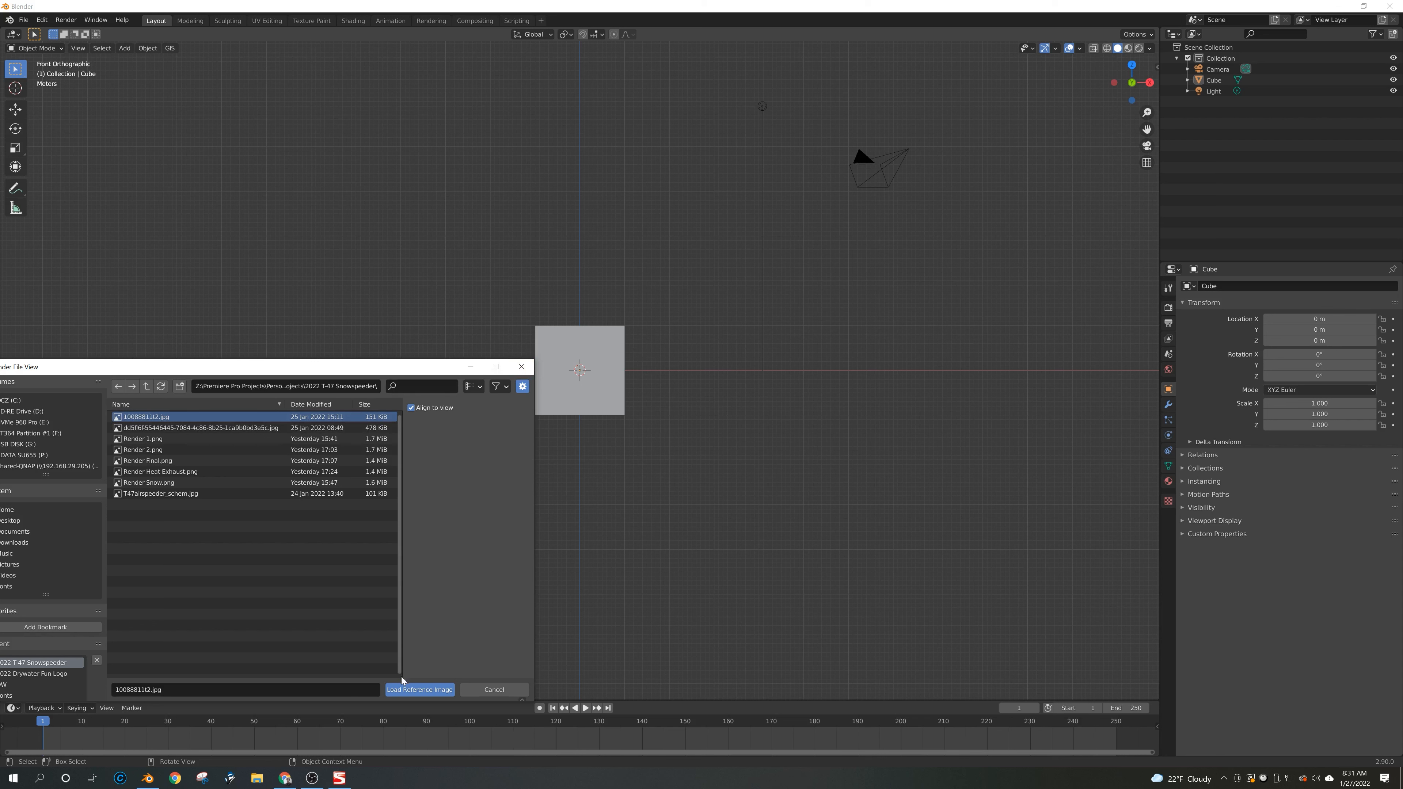
pyautogui.moveTo(389, 369); pyautogui.dragTo(651, 247)
pyautogui.click(711, 570)
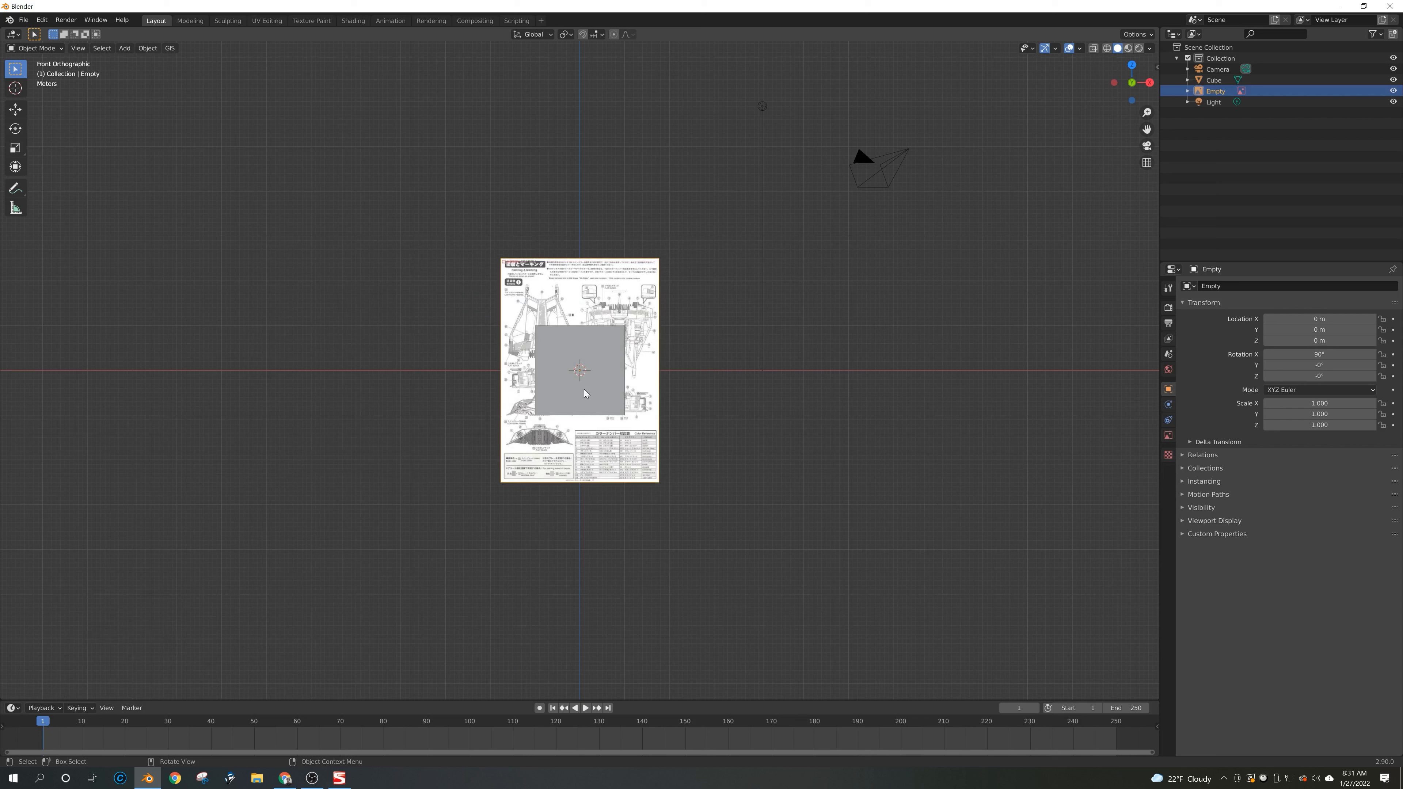
# Step: Restrict the reference image to display Only Axis Aligned and on its Front side only
pyautogui.click(1168, 435)
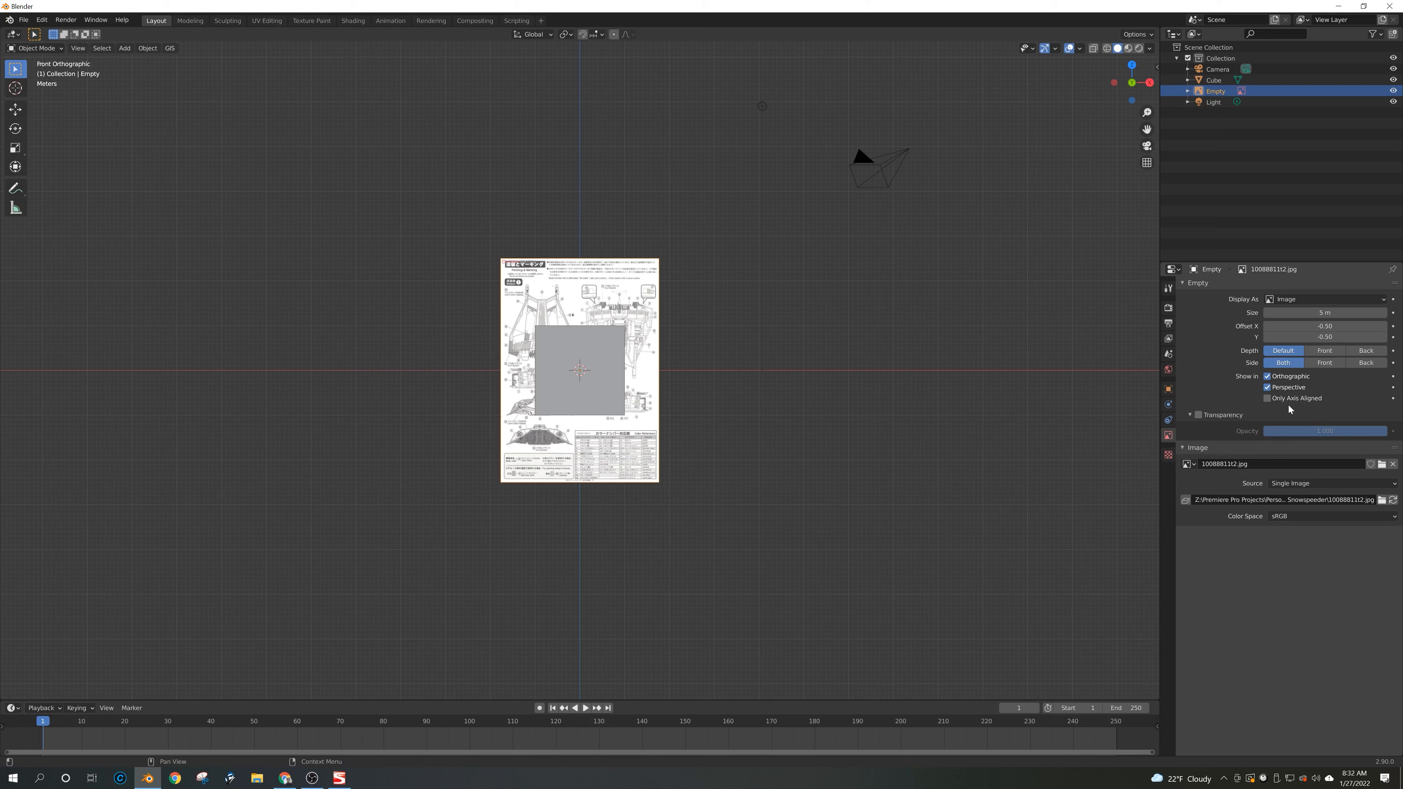
pyautogui.click(1268, 399)
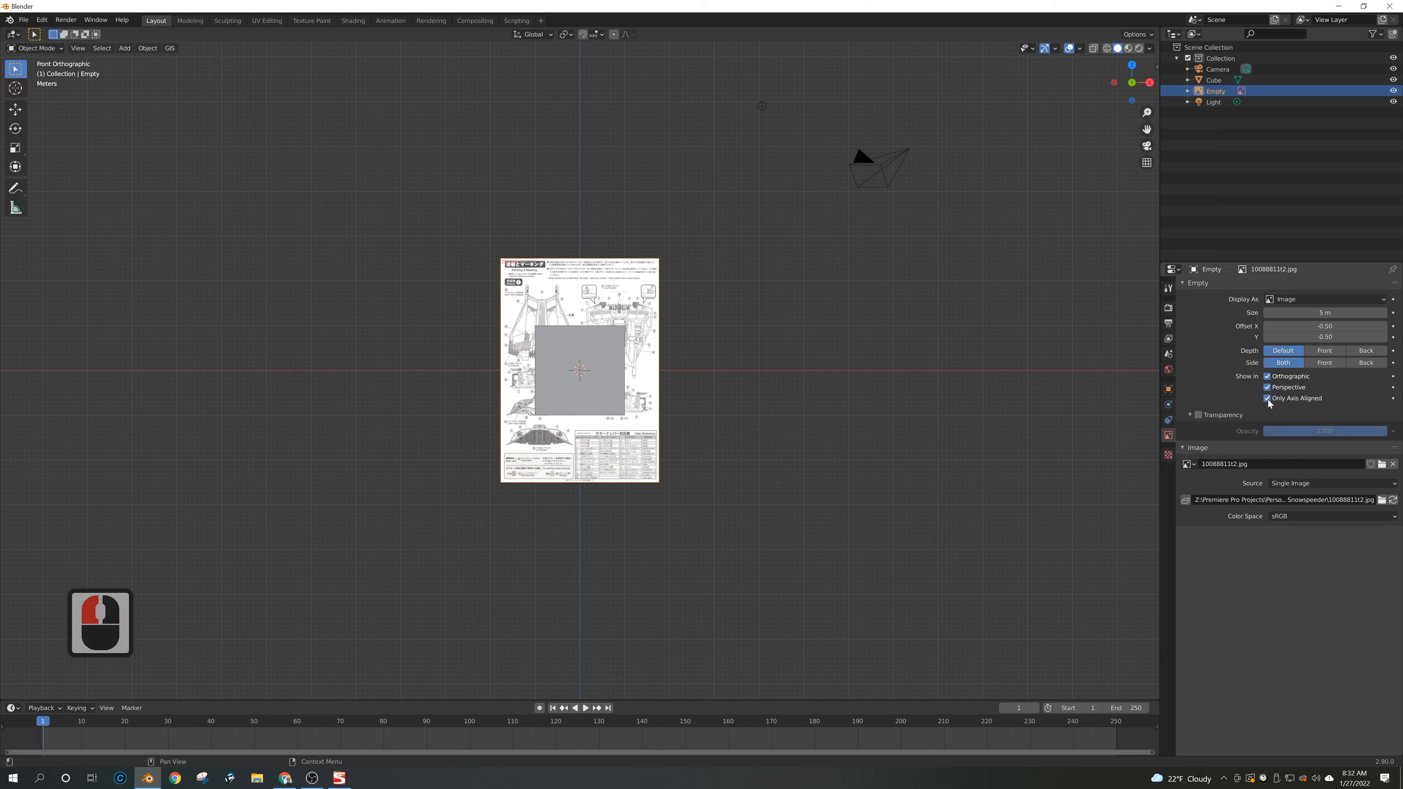
pyautogui.click(1333, 367)
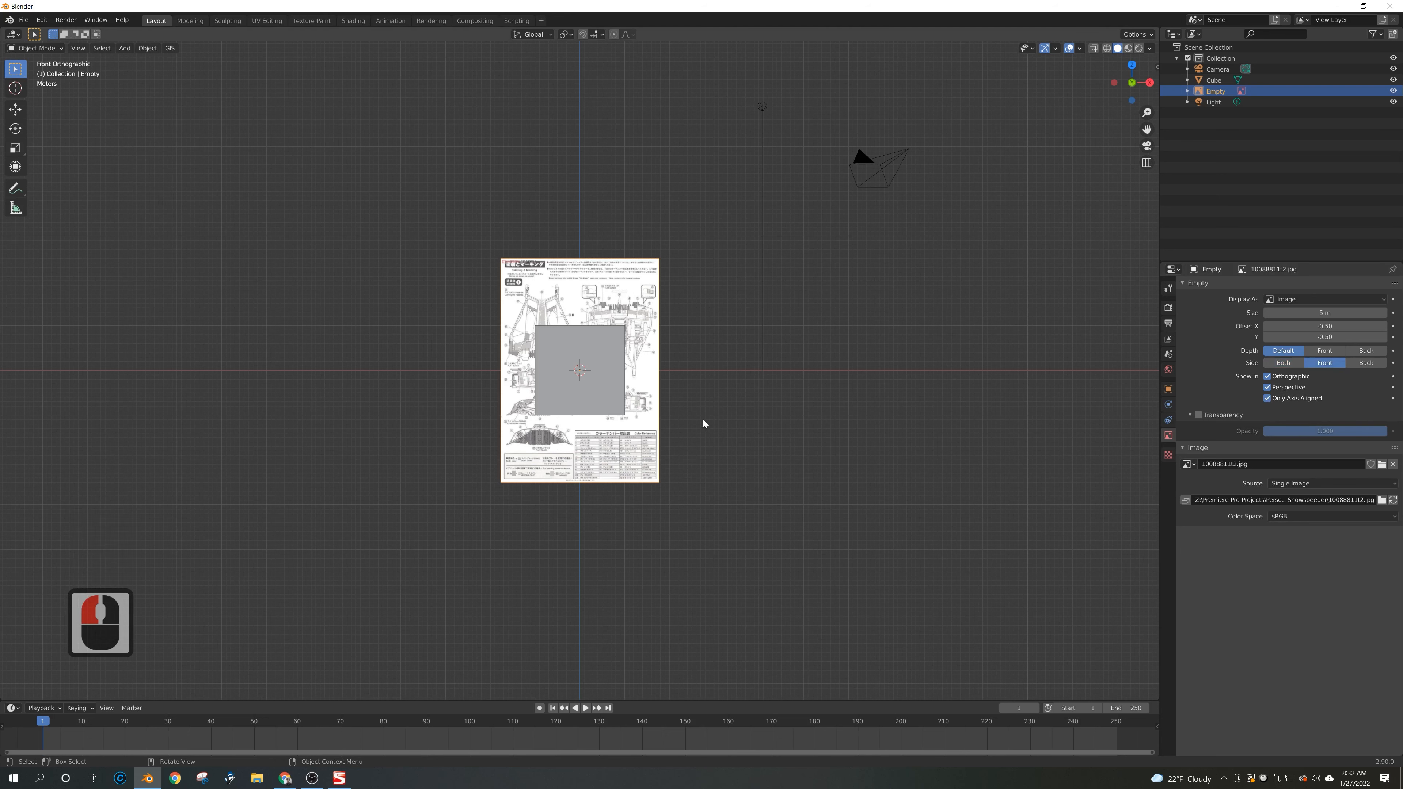
# Step: Duplicate the reference image in the back view and rotate the copy 180° about the Z axis
pyautogui.hotkey('ctrl', '1')
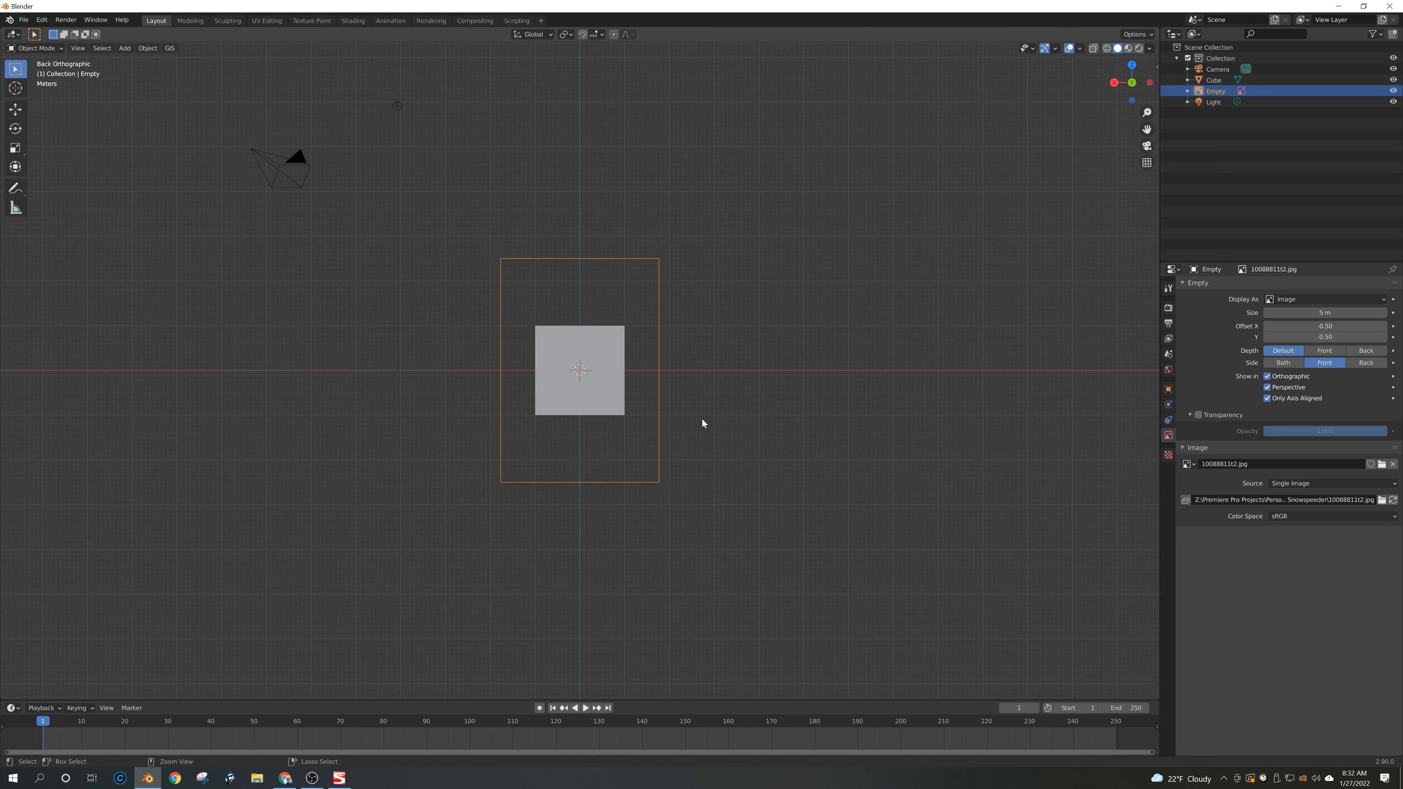
pyautogui.click(668, 224)
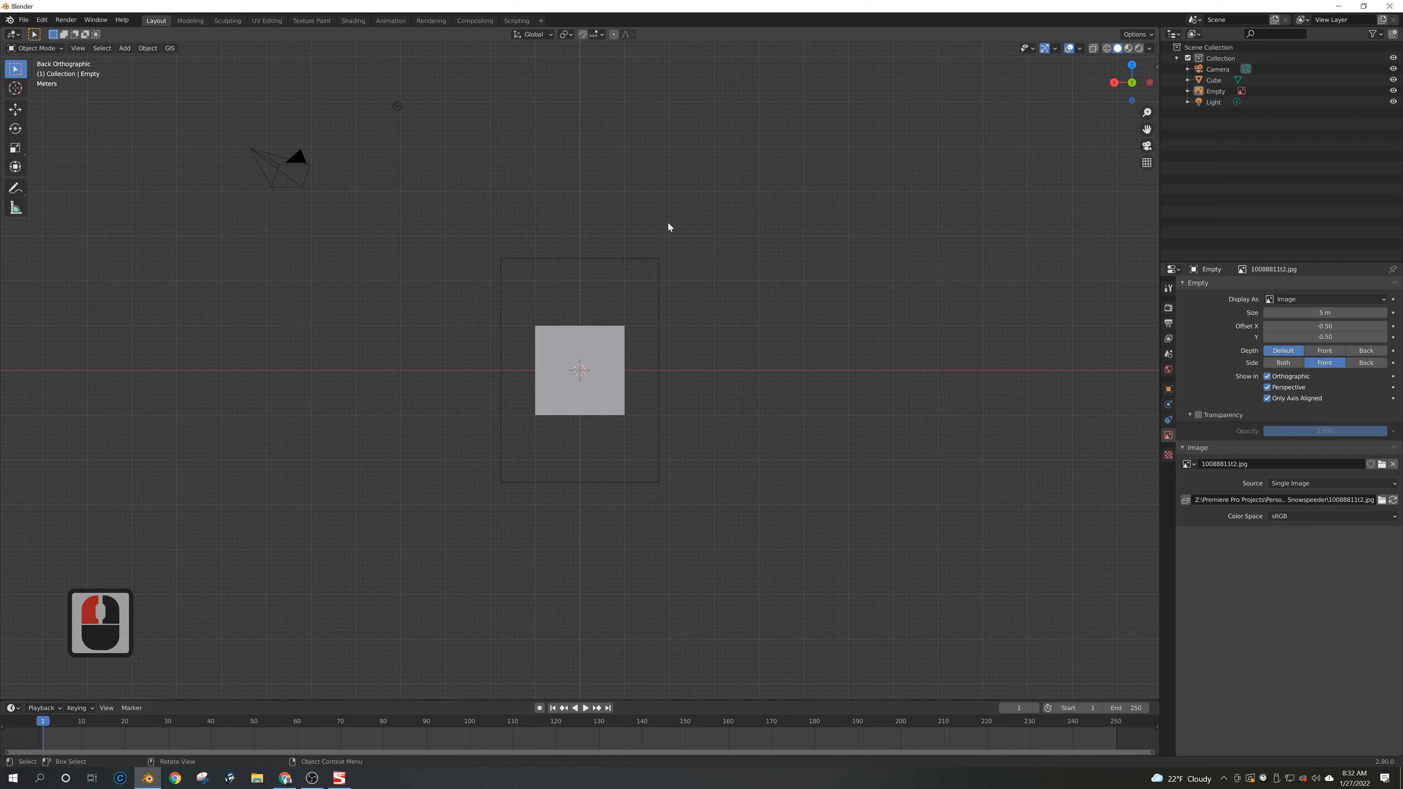
pyautogui.click(629, 275)
pyautogui.hotkey('shift', 'd')
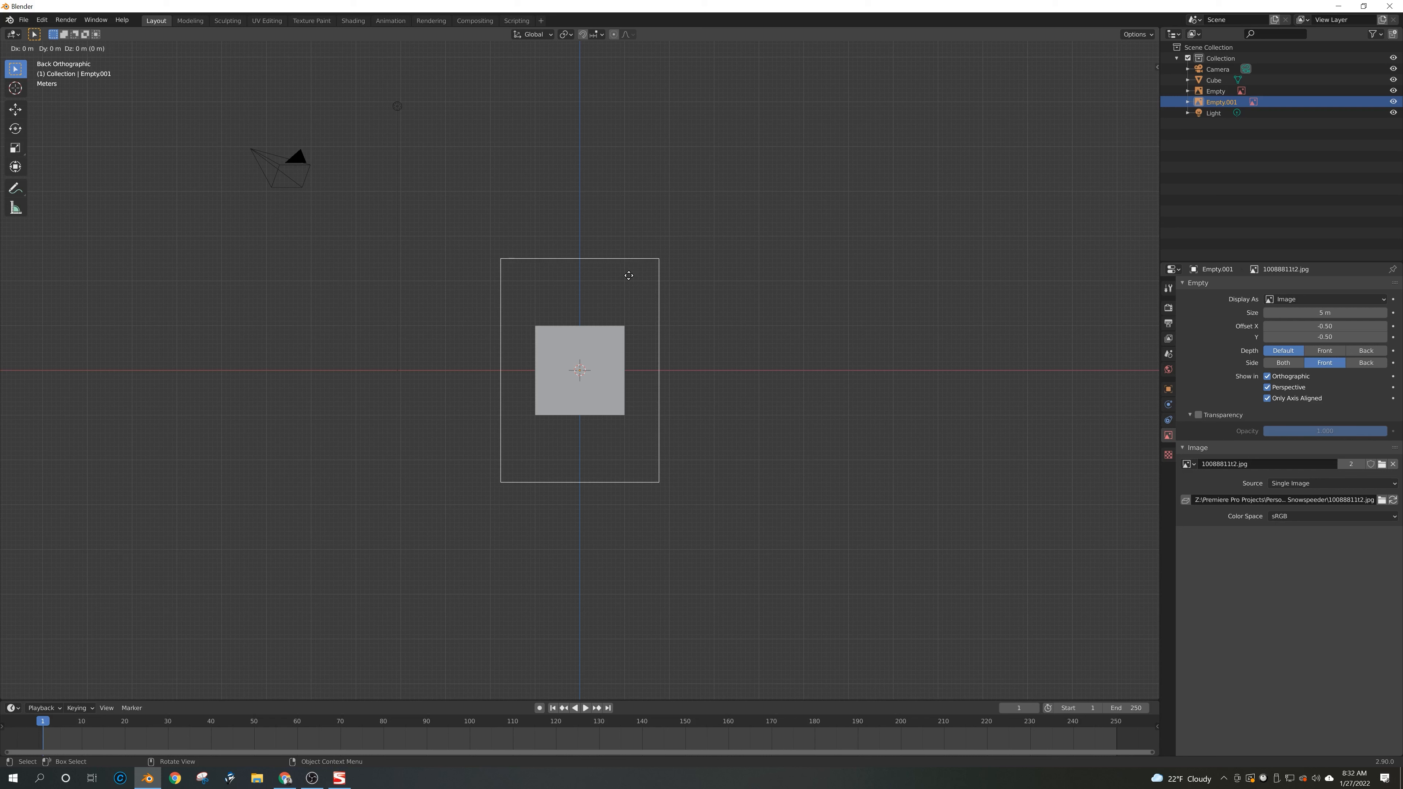
pyautogui.press('r')
pyautogui.write('z180')
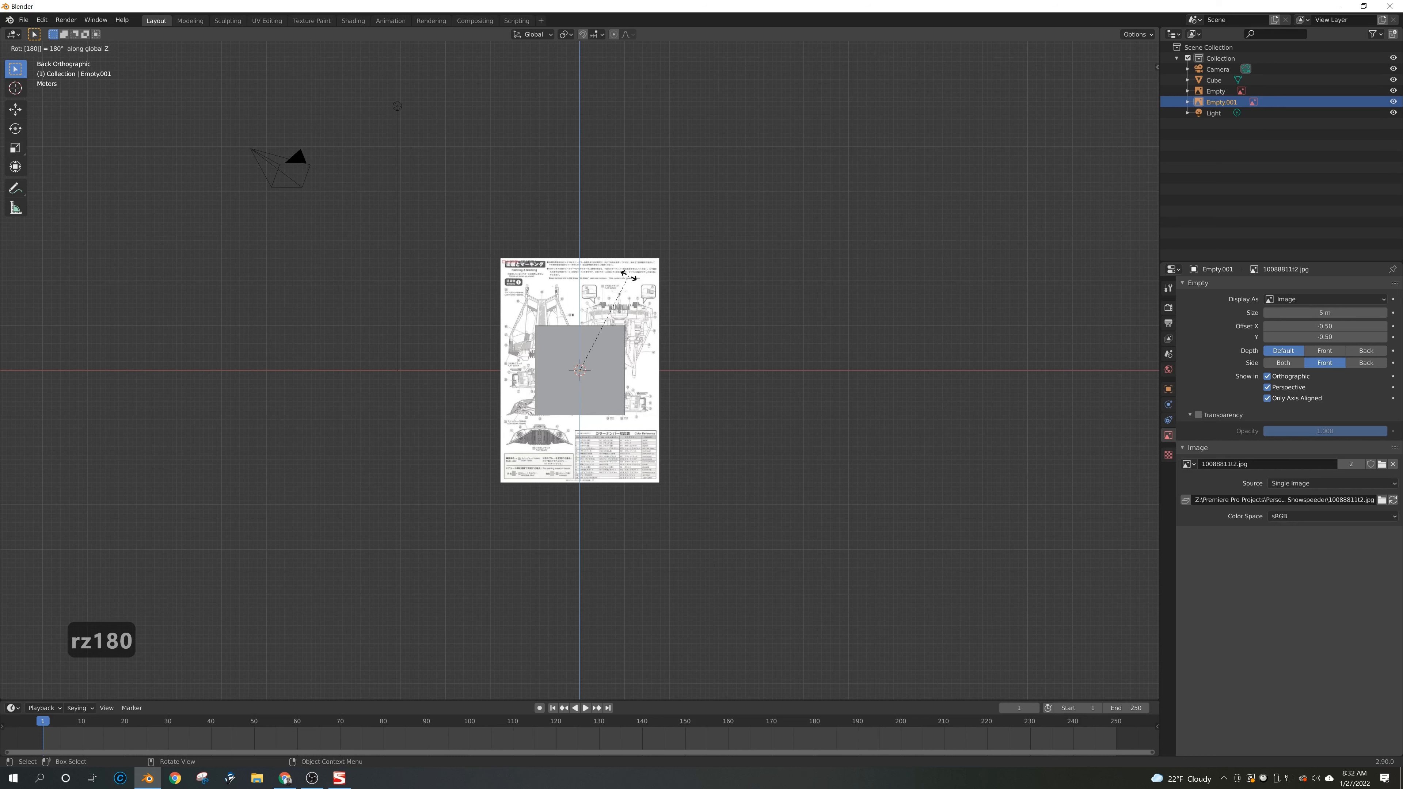
pyautogui.press('Return')
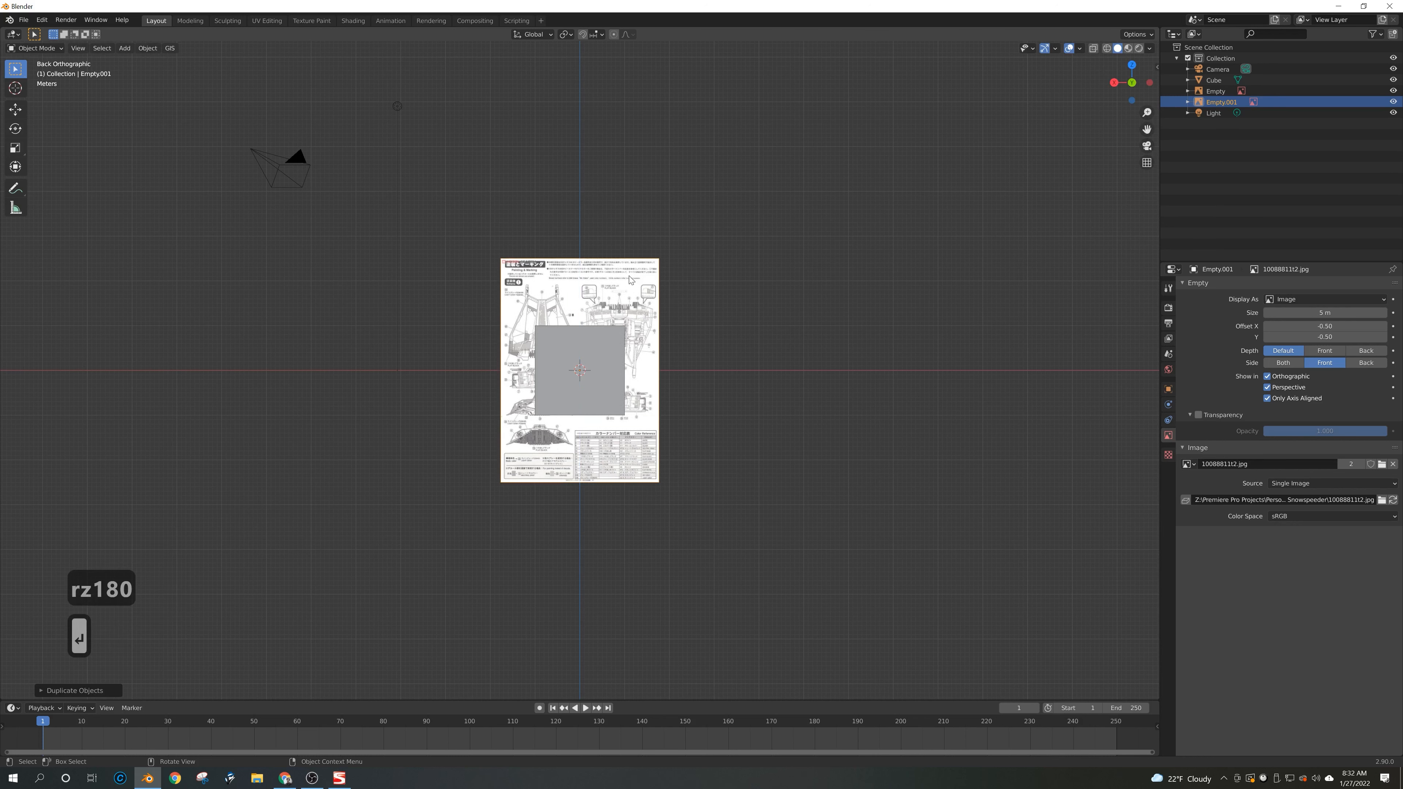
# Step: Try moving the rotated copy sideways to compare the front and back views, and undo the move
pyautogui.press('g')
pyautogui.click(719, 239)
pyautogui.hotkey('ctrl', '1')
pyautogui.press('1')
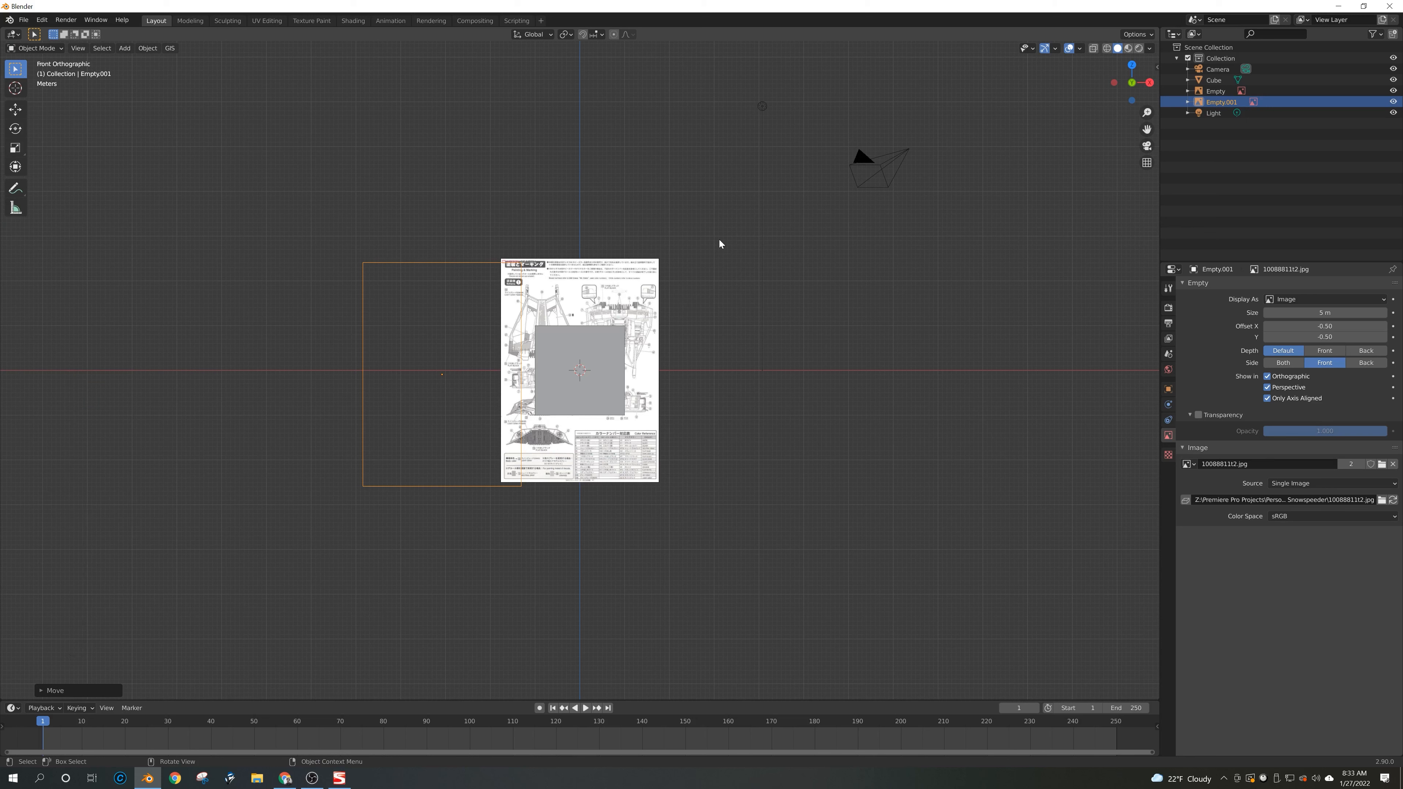
pyautogui.press('ctrl')
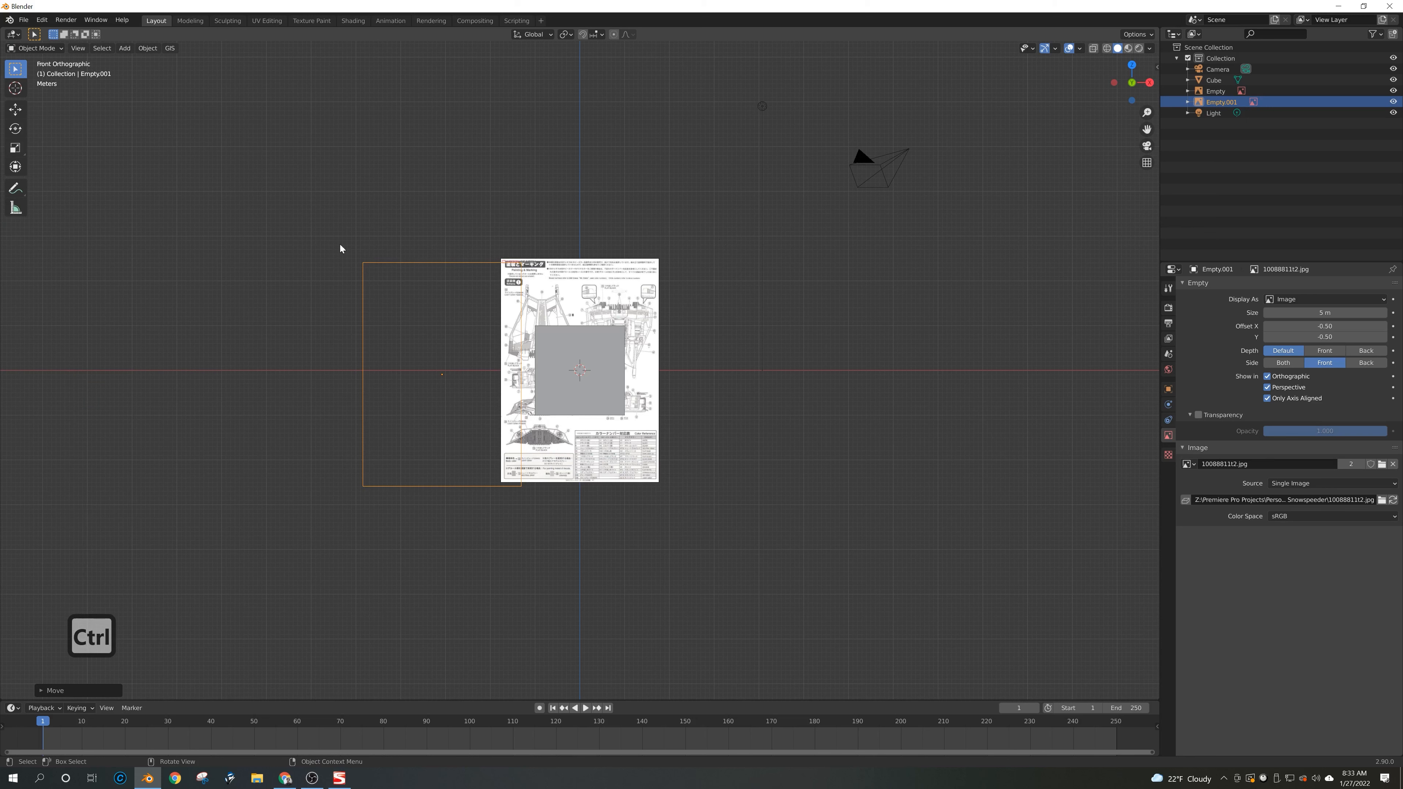
pyautogui.hotkey('ctrl', '1')
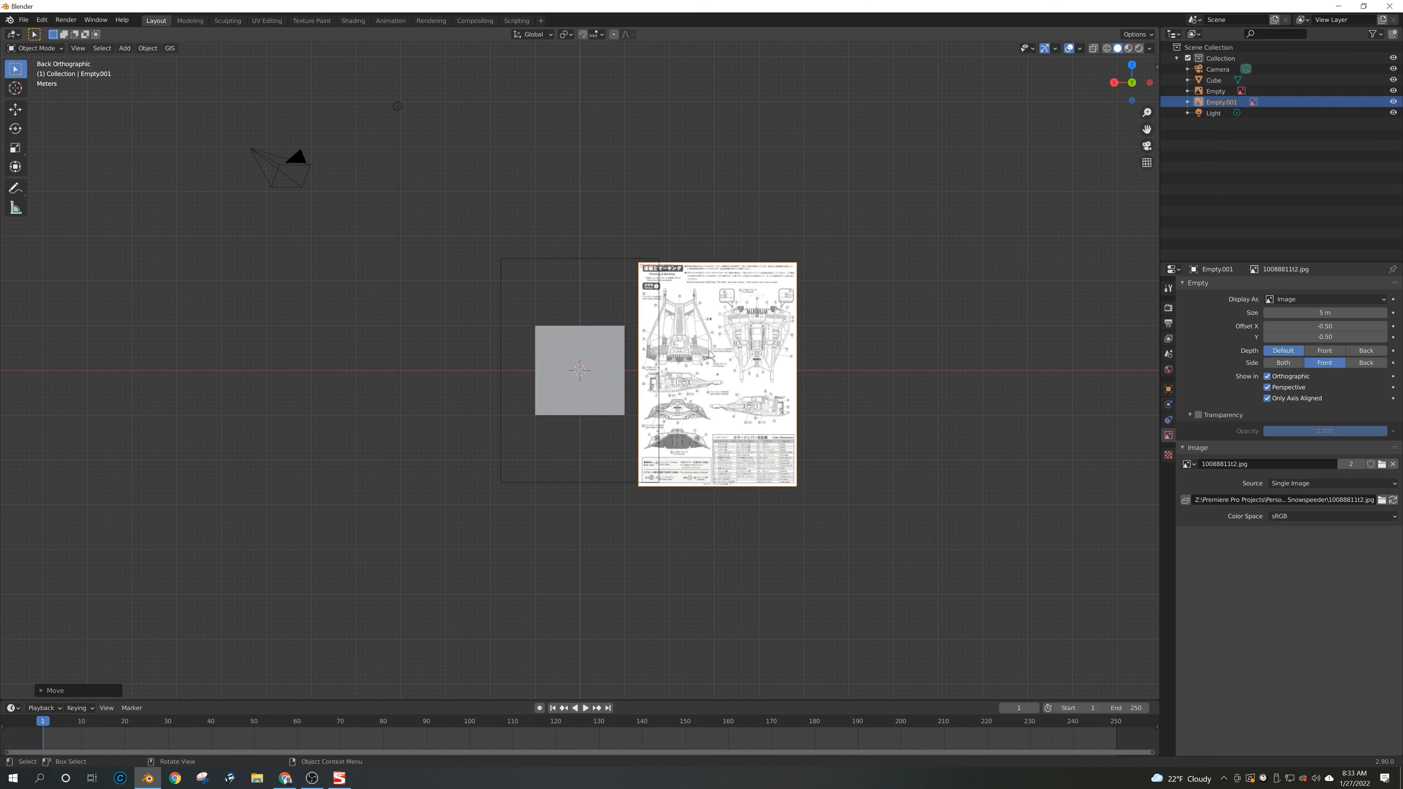
pyautogui.hotkey('ctrl', 'z')
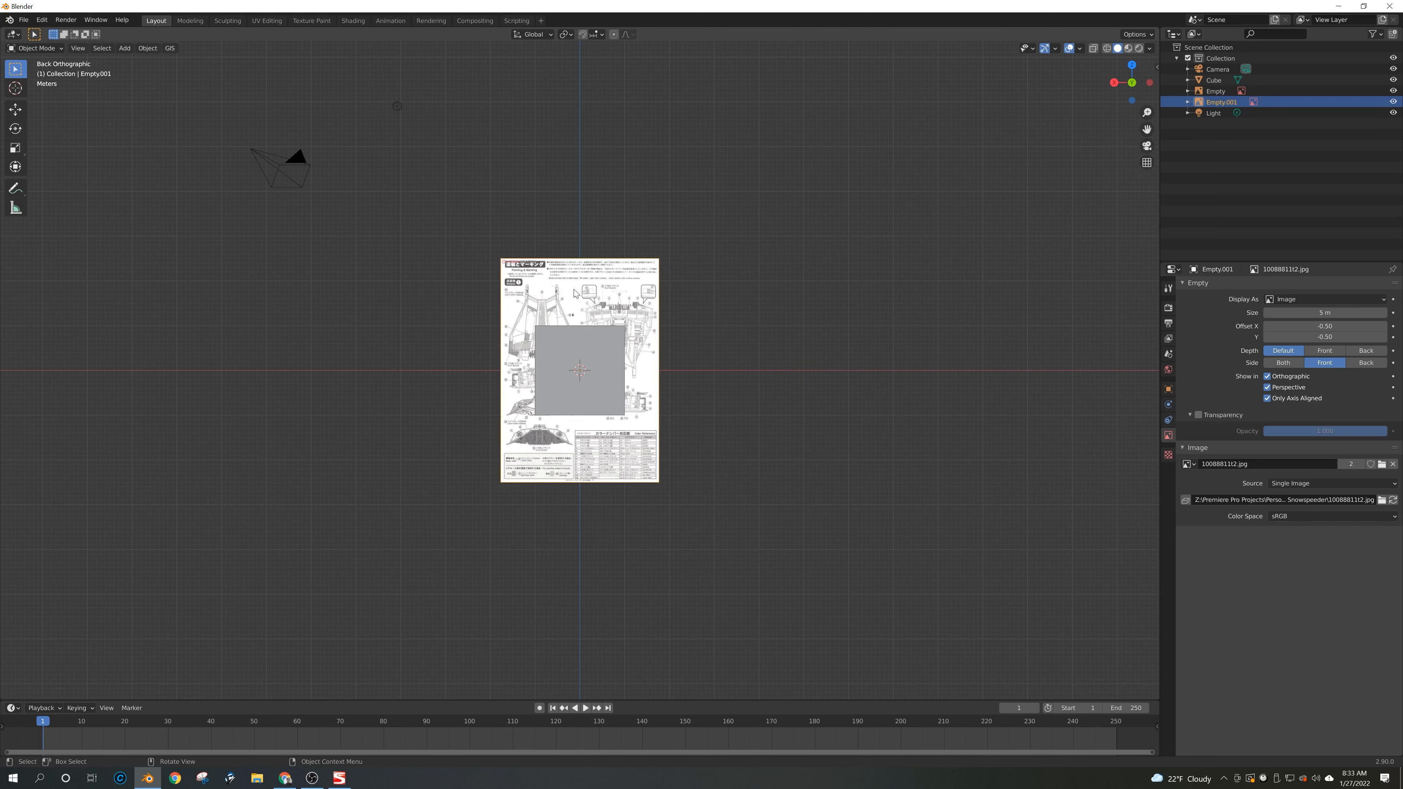
pyautogui.press('g')
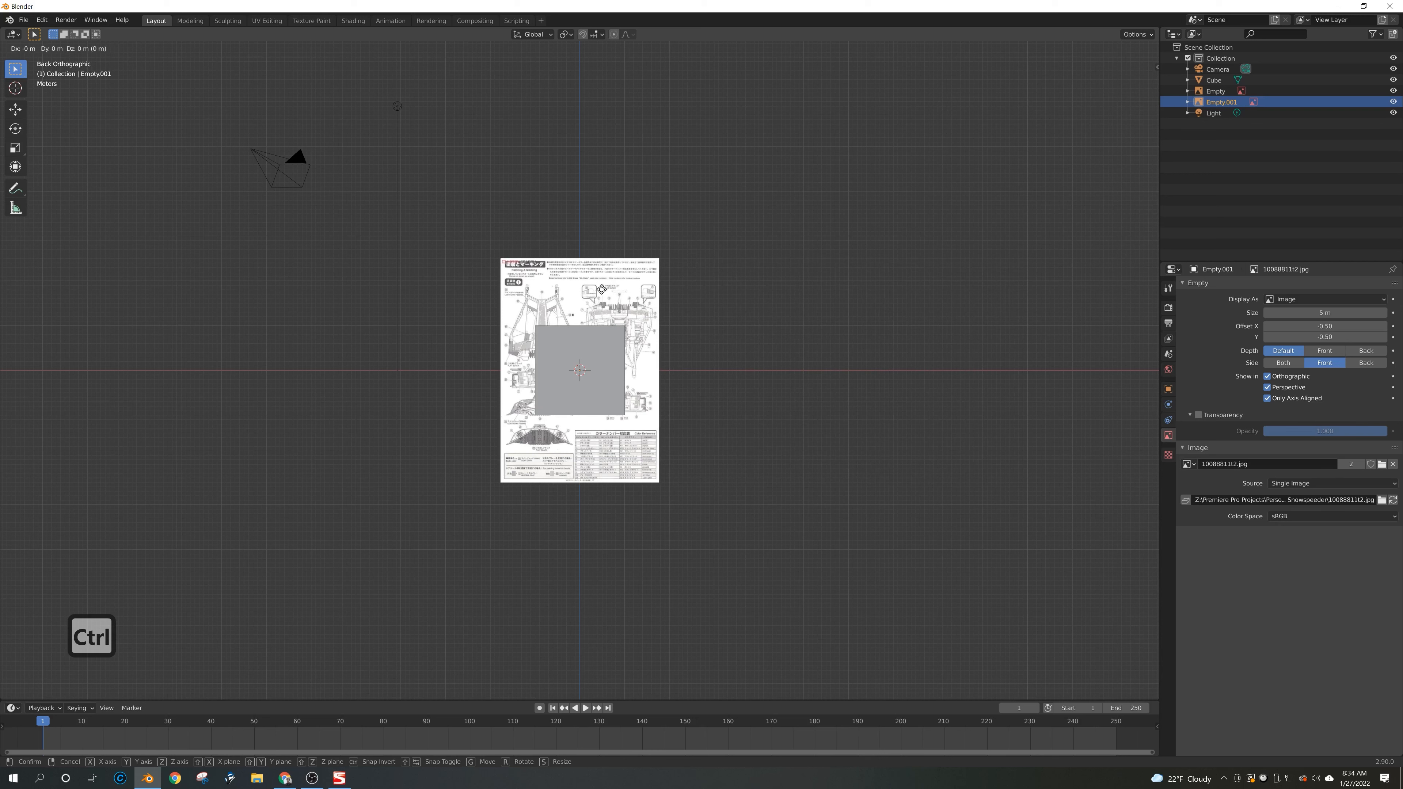
pyautogui.click(601, 289)
# Step: Rename the rotated copy as Reference Back and the original image as Reference Front
pyautogui.doubleClick(1222, 103)
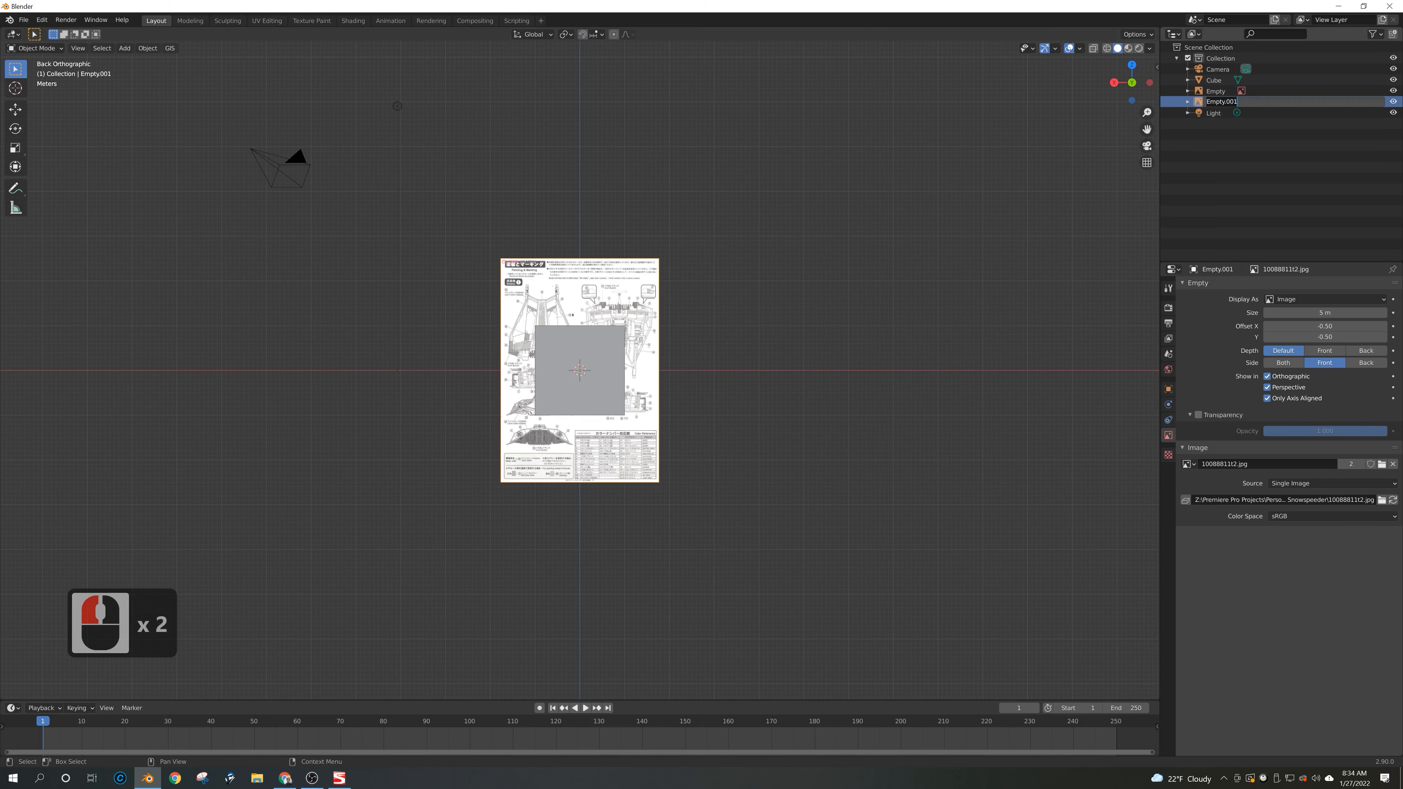
pyautogui.write('Referenc')
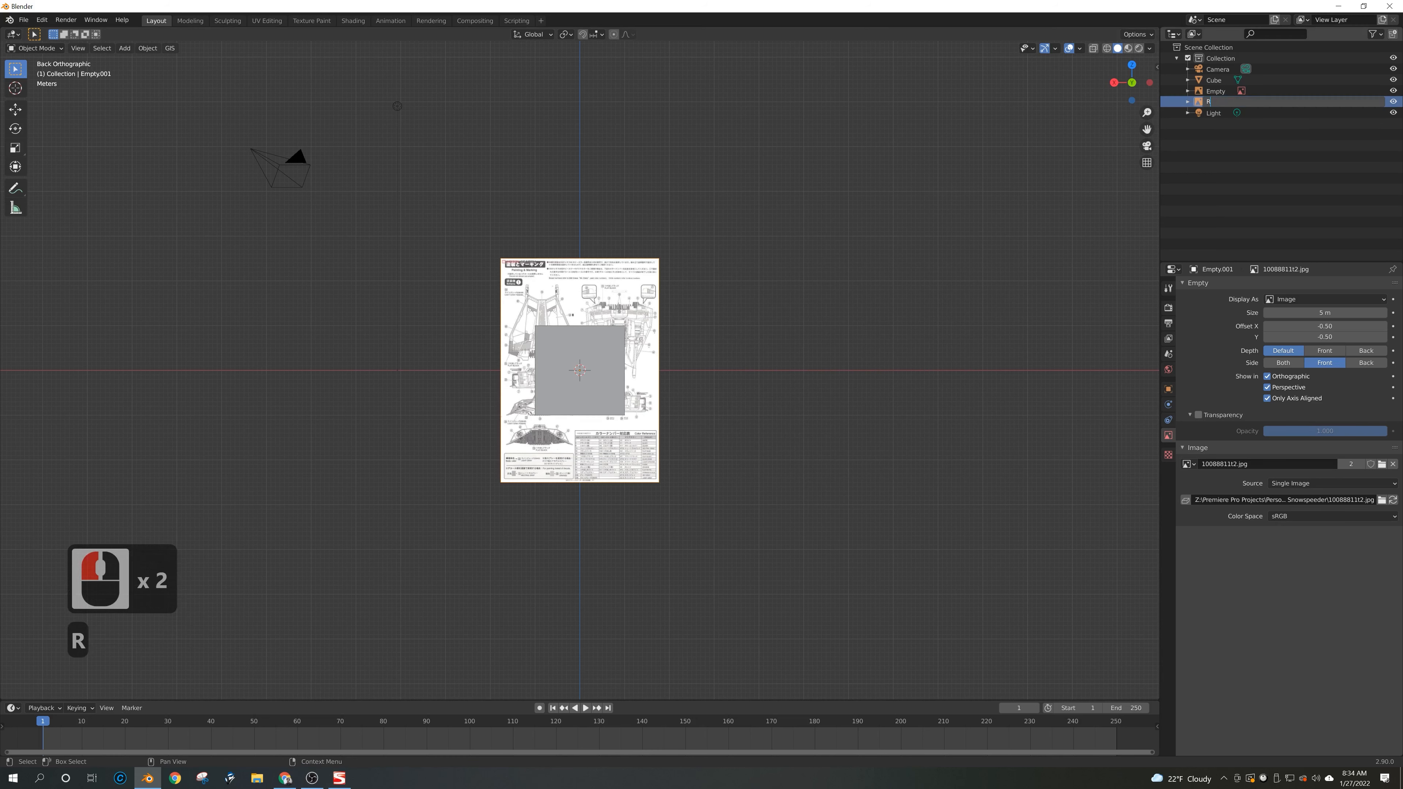
pyautogui.write('e Back')
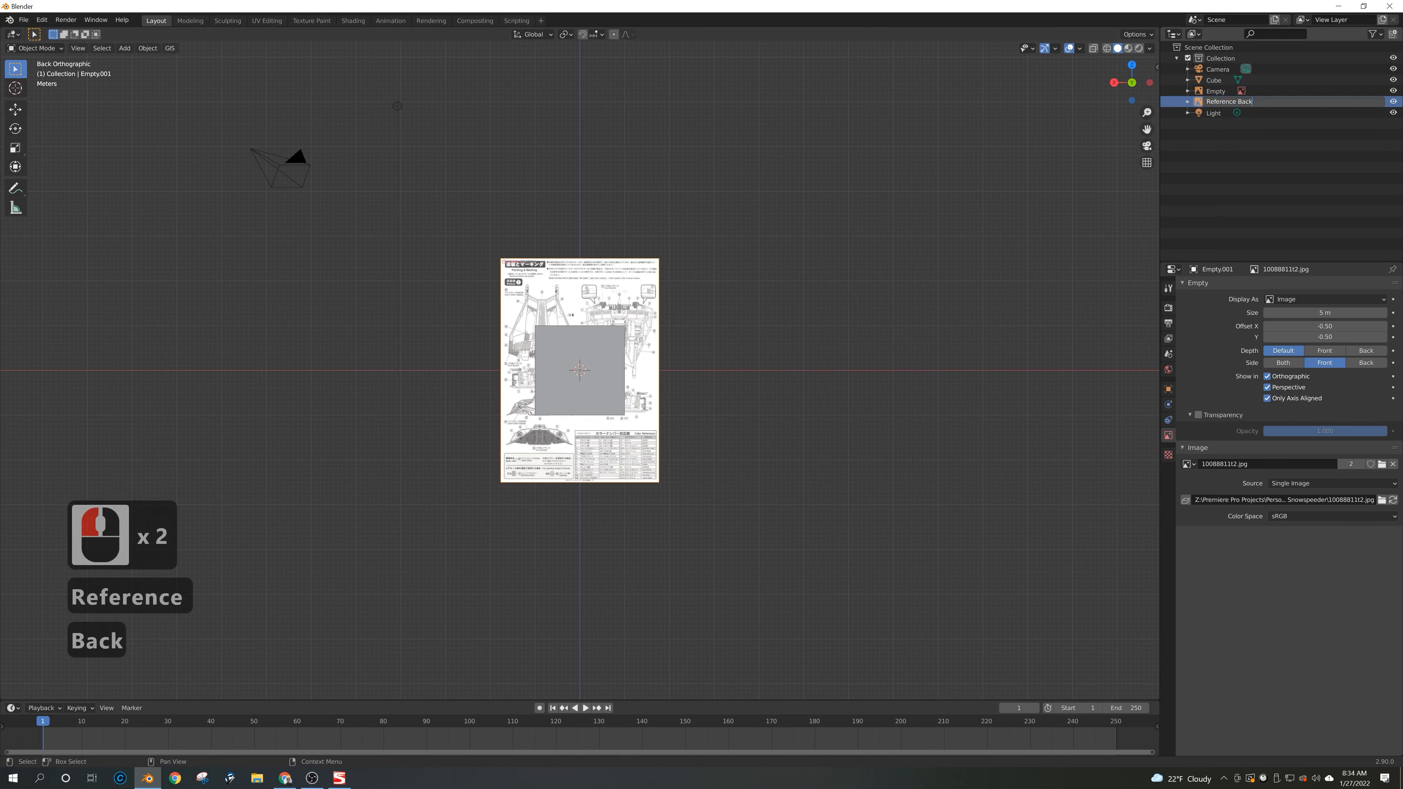
pyautogui.press('Return')
# Step: Move both reference images into a new collection named Reference
pyautogui.press('m')
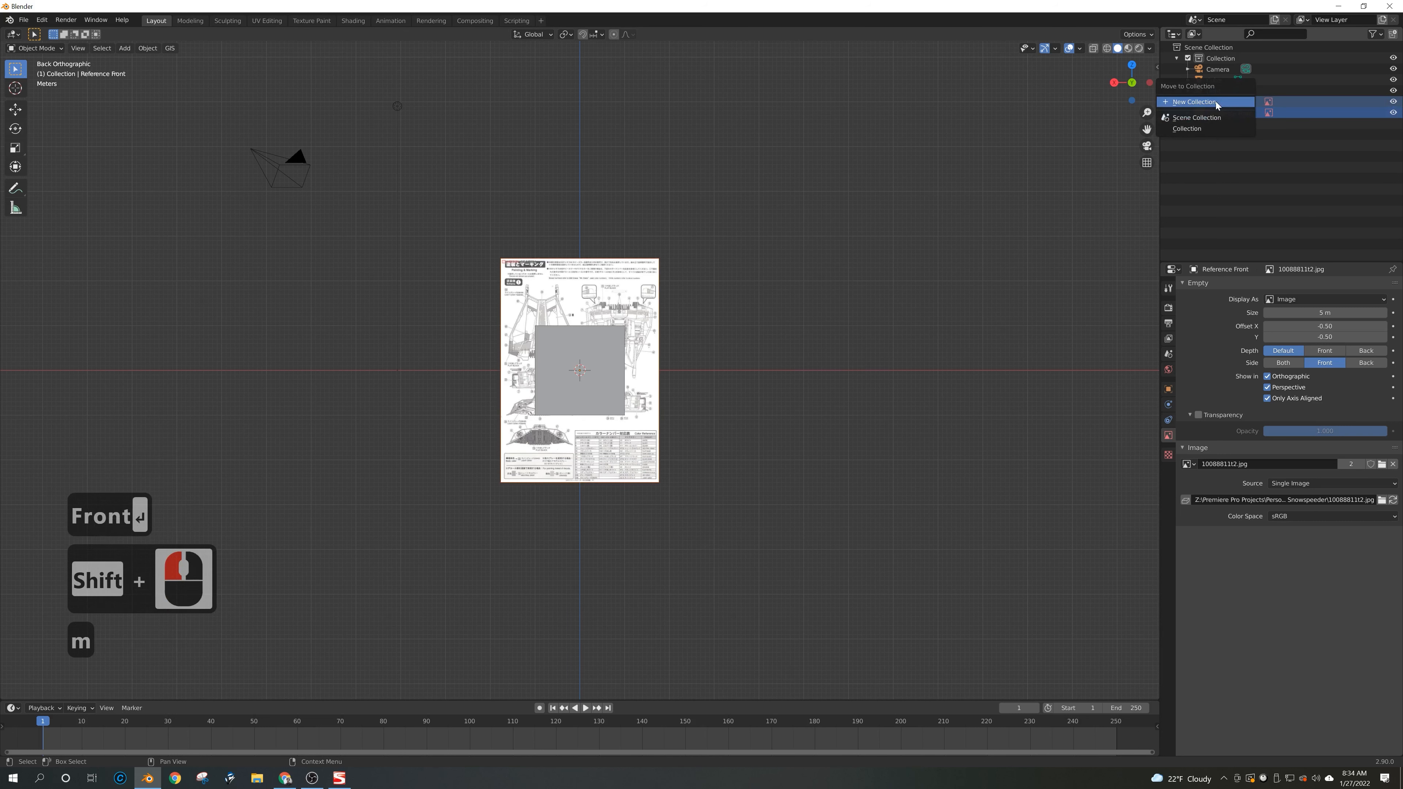
pyautogui.press('Return')
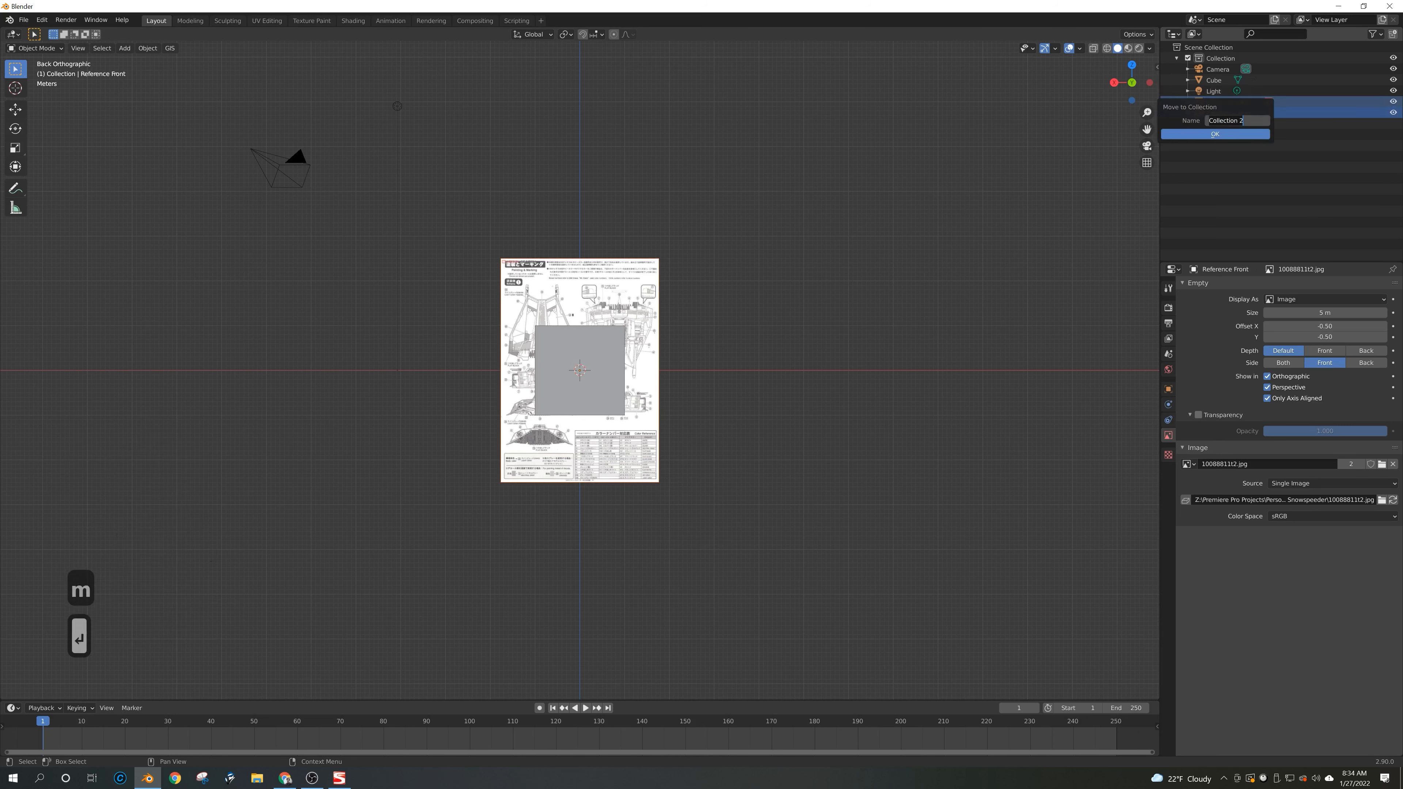
pyautogui.write('Reference')
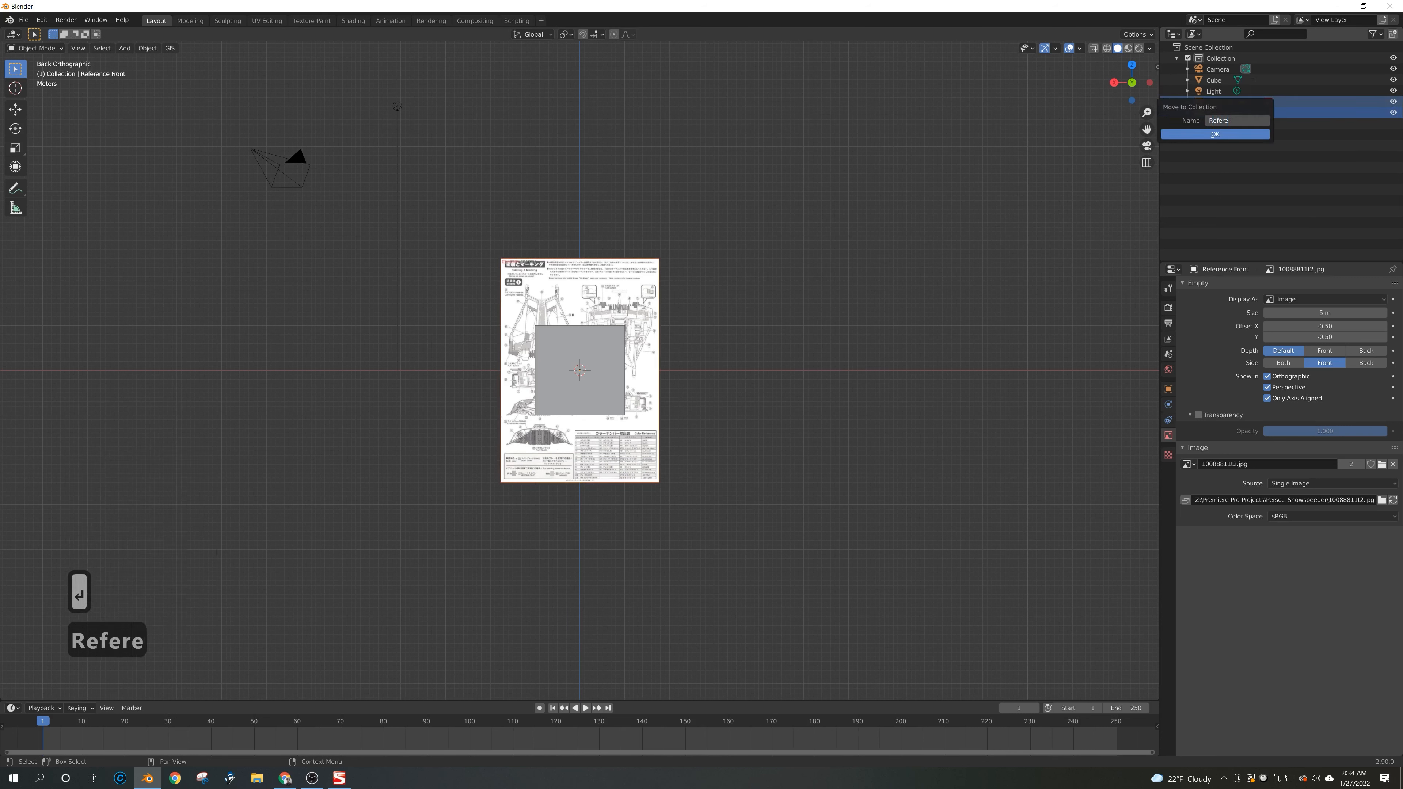
pyautogui.press('Return')
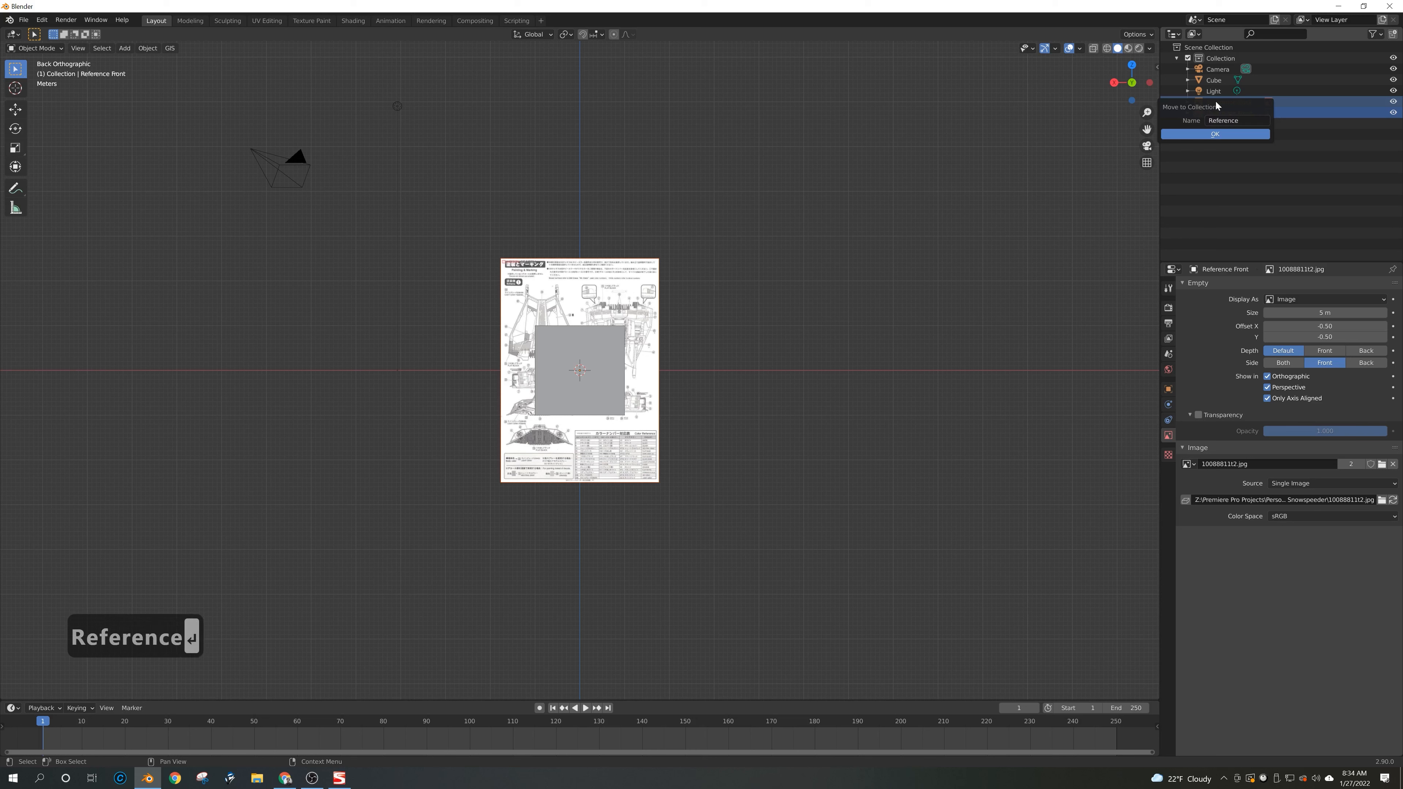
pyautogui.press('Return')
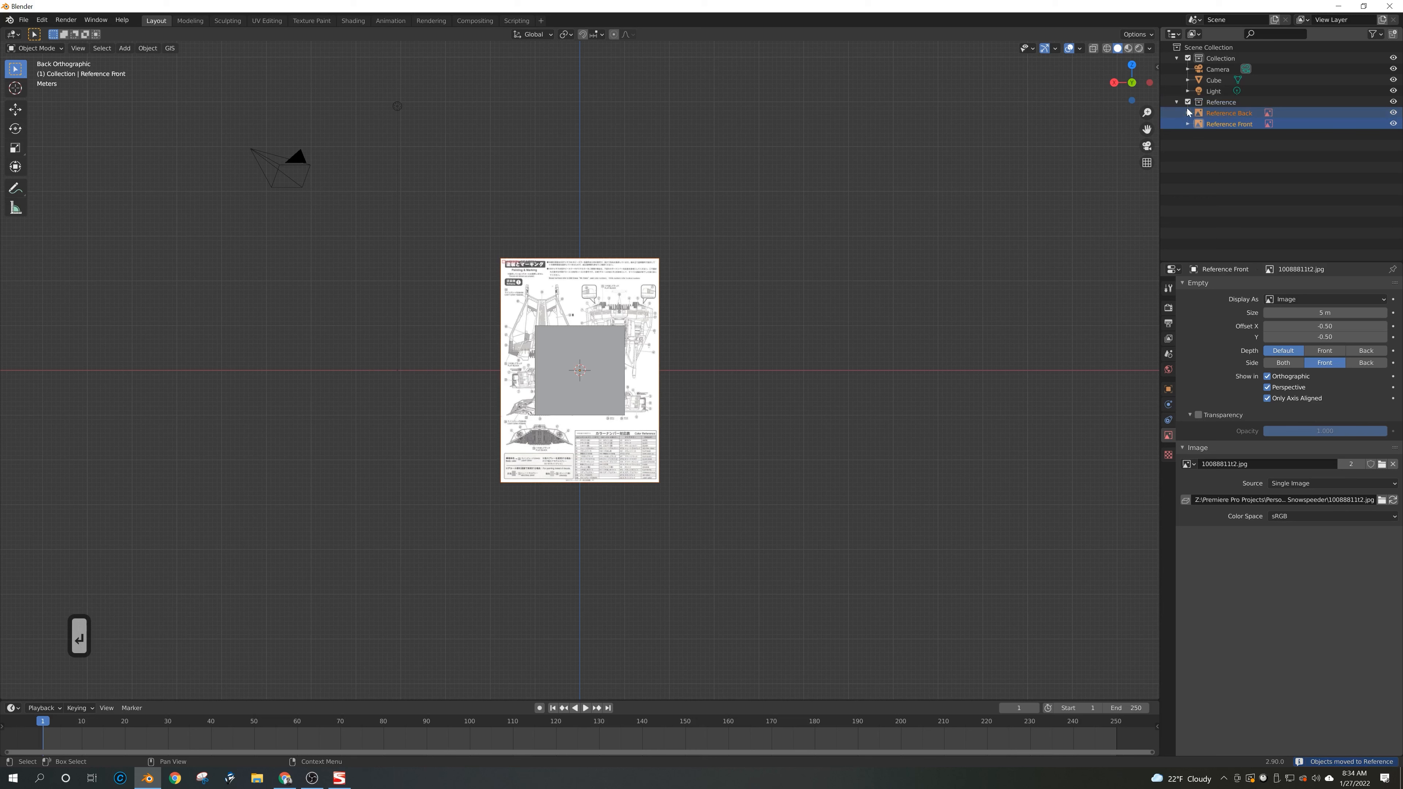
# Step: Enable the outliner's restriction toggles for selectable, disable in viewports and disable in renders
pyautogui.click(1378, 34)
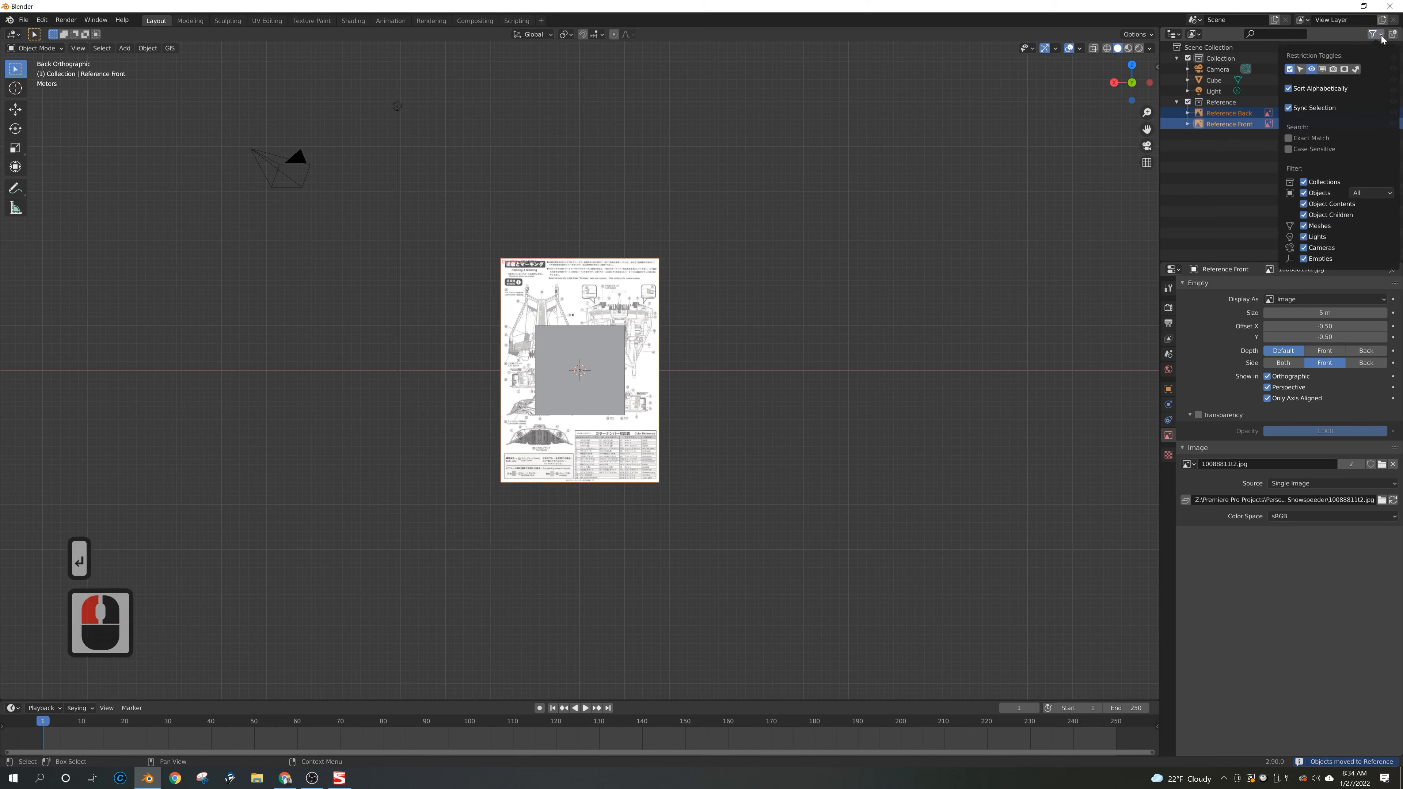
pyautogui.click(1301, 69)
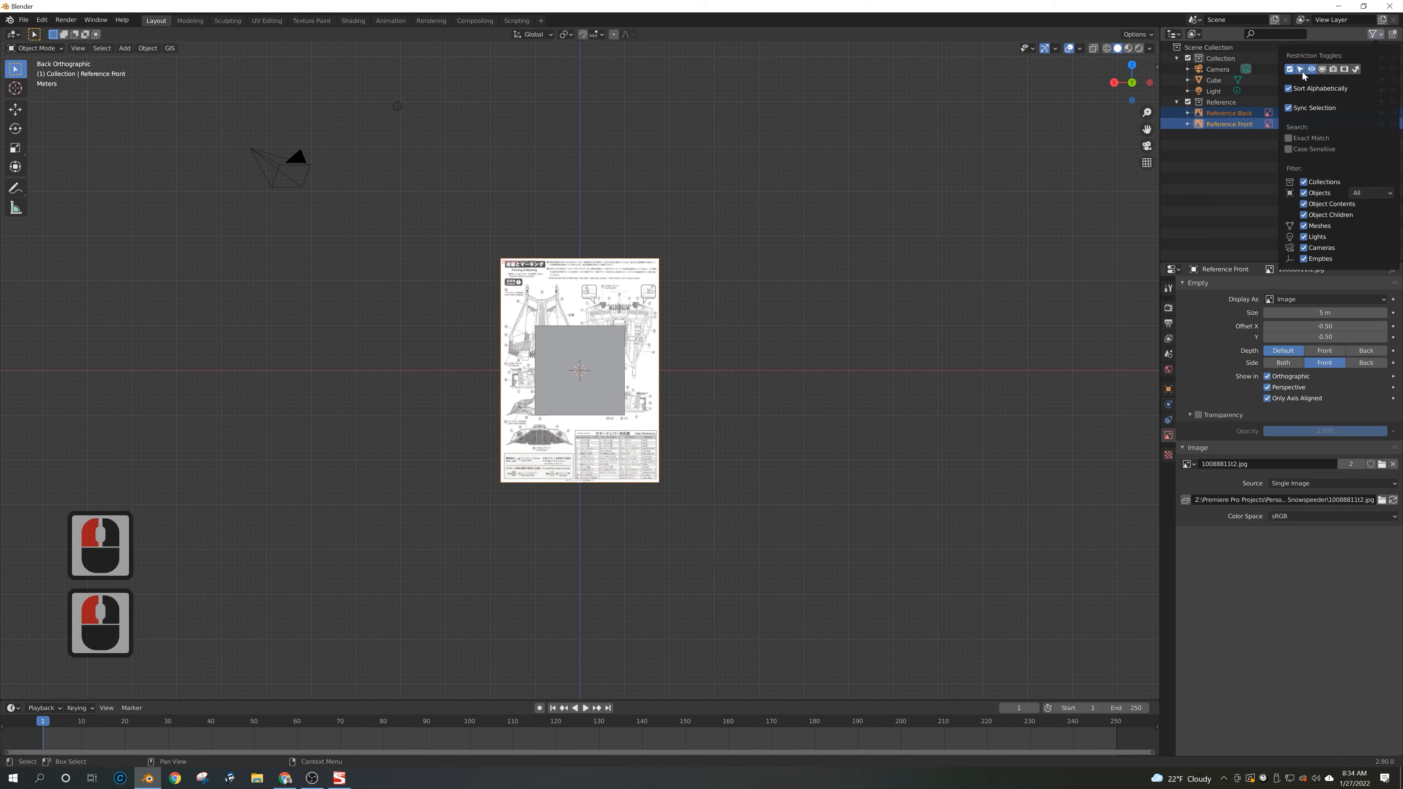
pyautogui.click(1323, 69)
pyautogui.click(1334, 69)
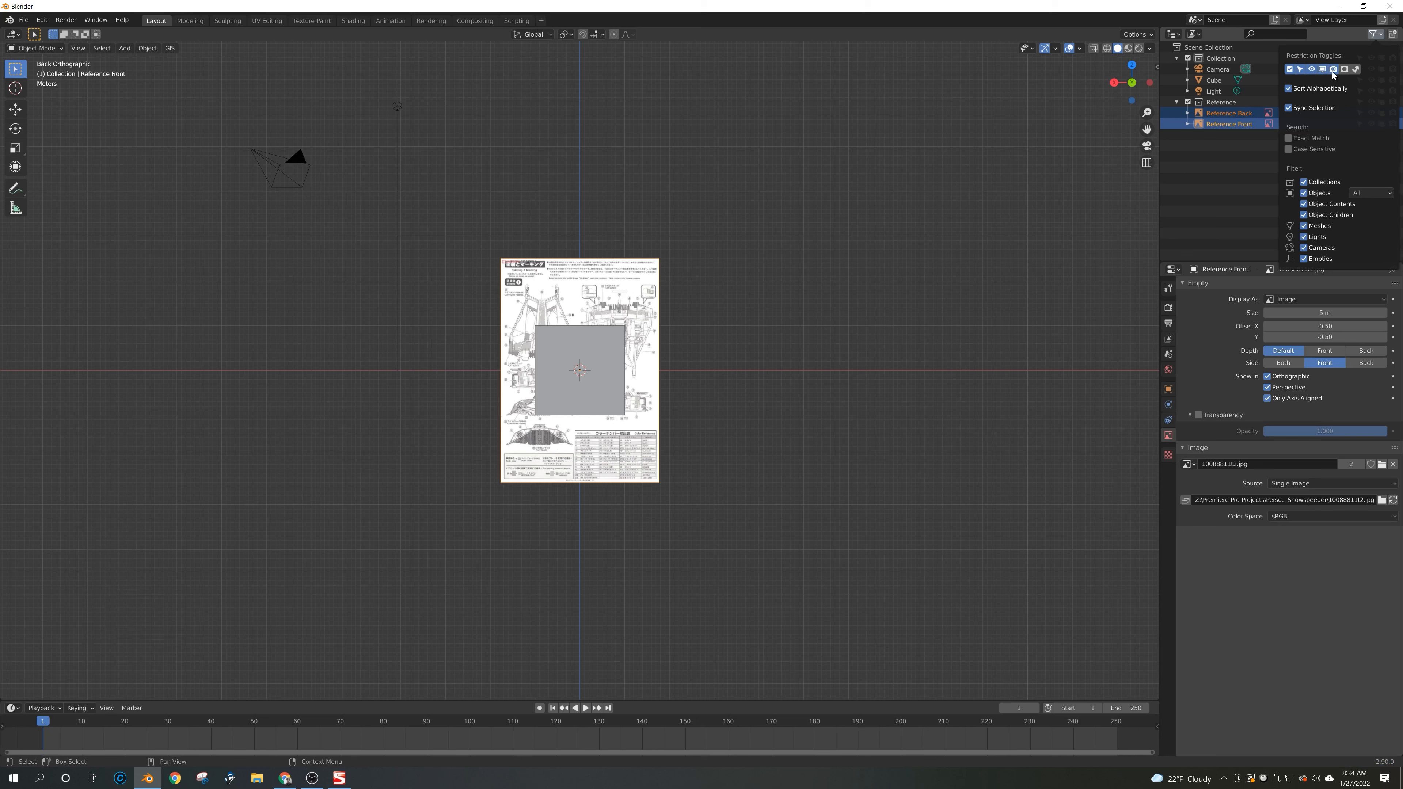
pyautogui.click(1356, 36)
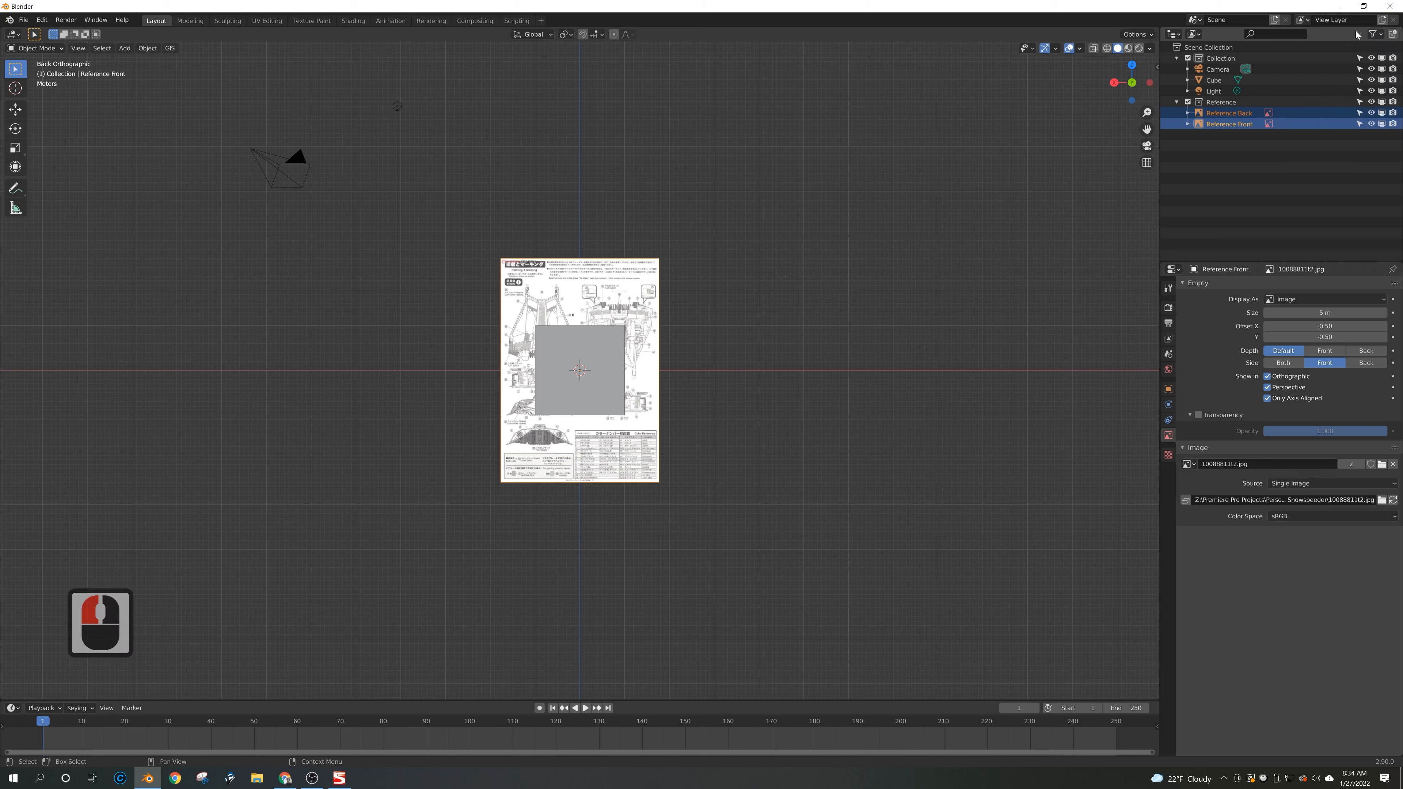
pyautogui.doubleClick(1263, 101)
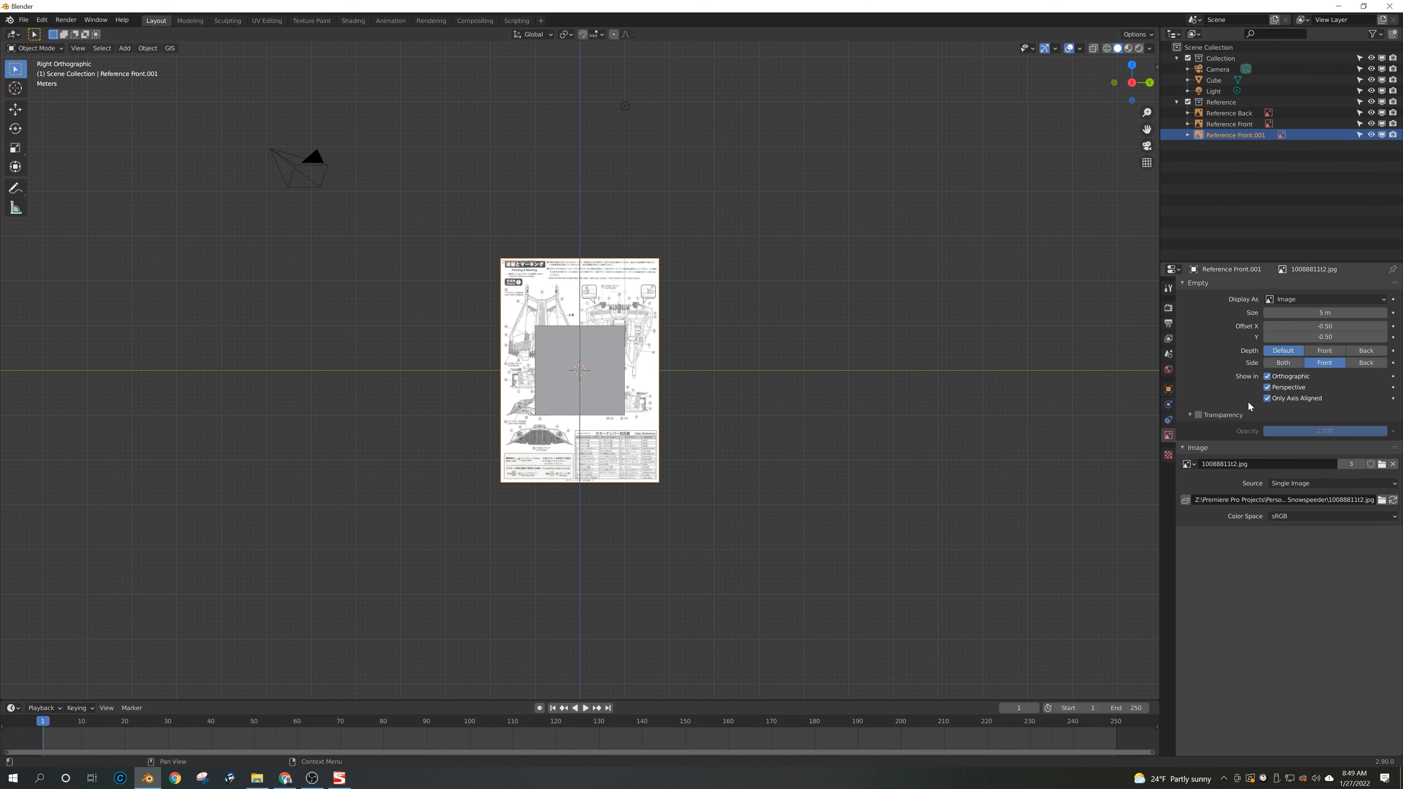
# Step: Toggle Only Axis Aligned off and back on for the right-view copy of the reference image
pyautogui.click(1290, 400)
pyautogui.click(1299, 400)
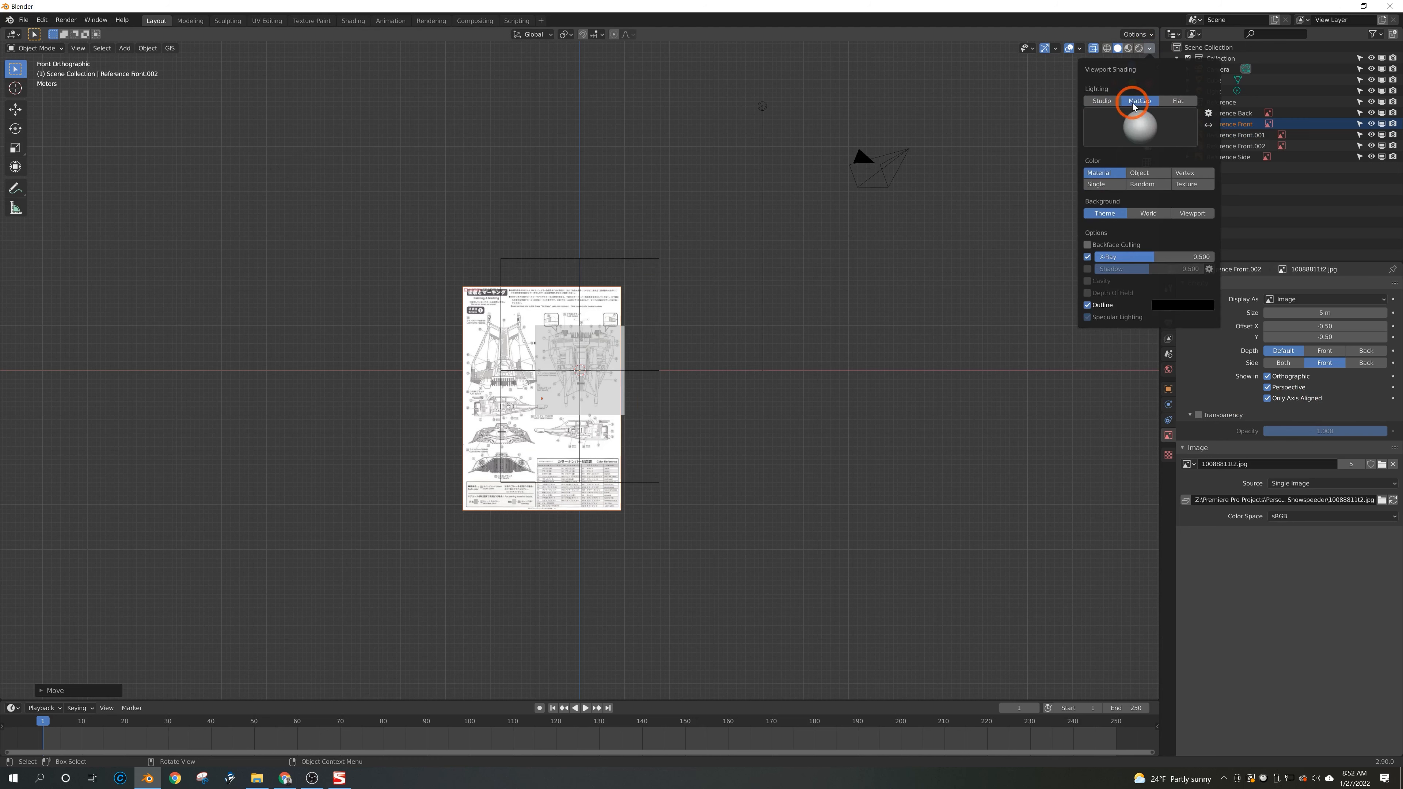
# Step: Set the viewport MatCap to metal_carpaint.exr and examine the cube's shading in perspective
pyautogui.click(1140, 127)
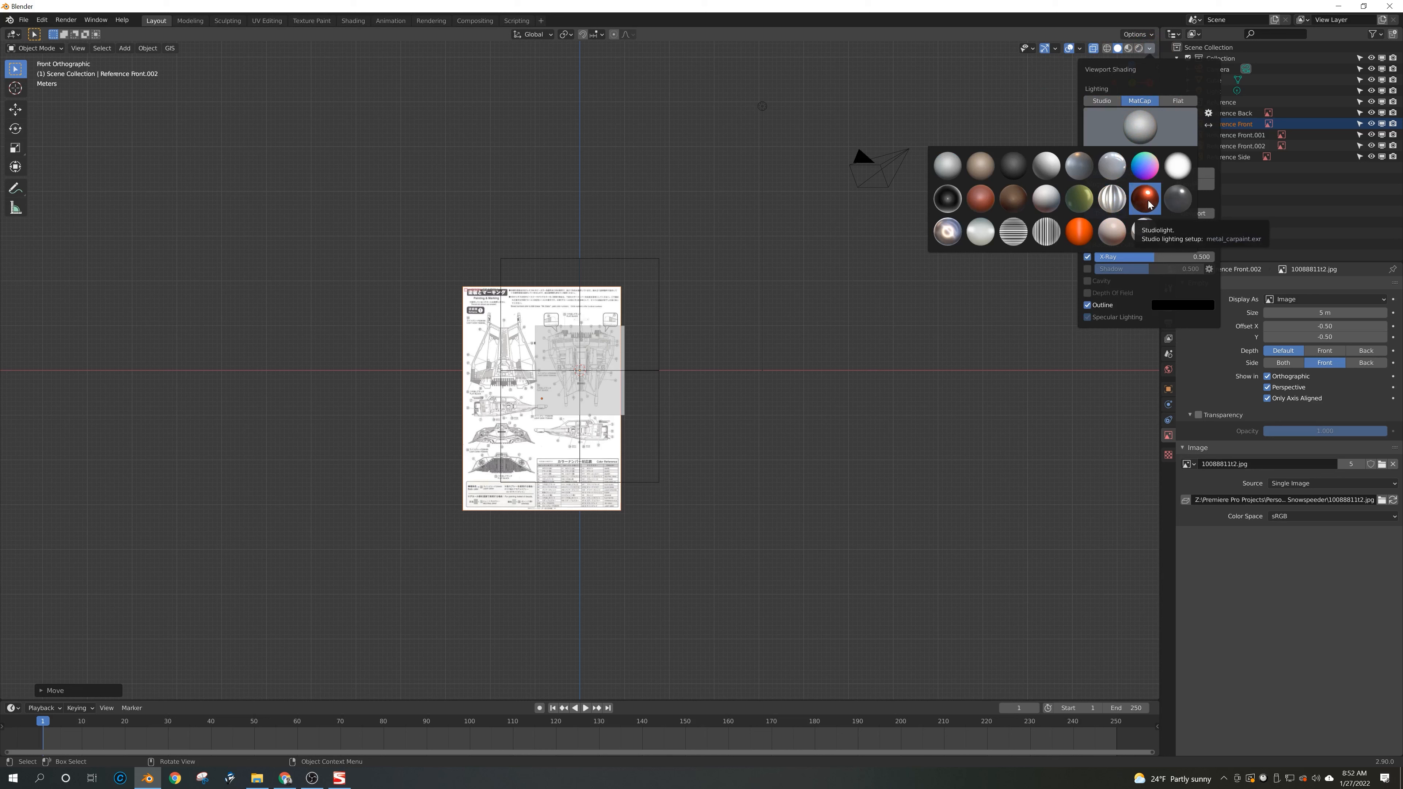
pyautogui.click(1149, 204)
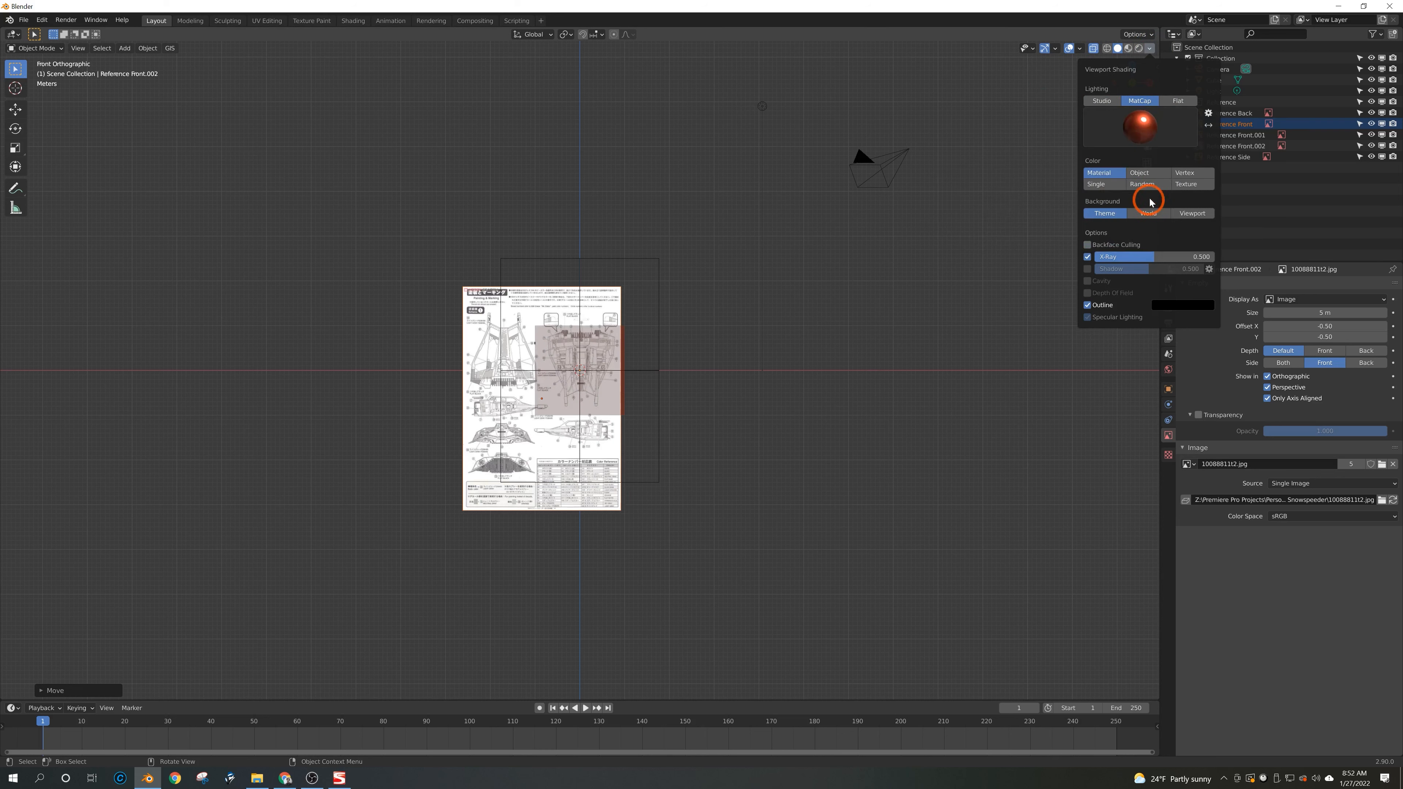
pyautogui.click(949, 284)
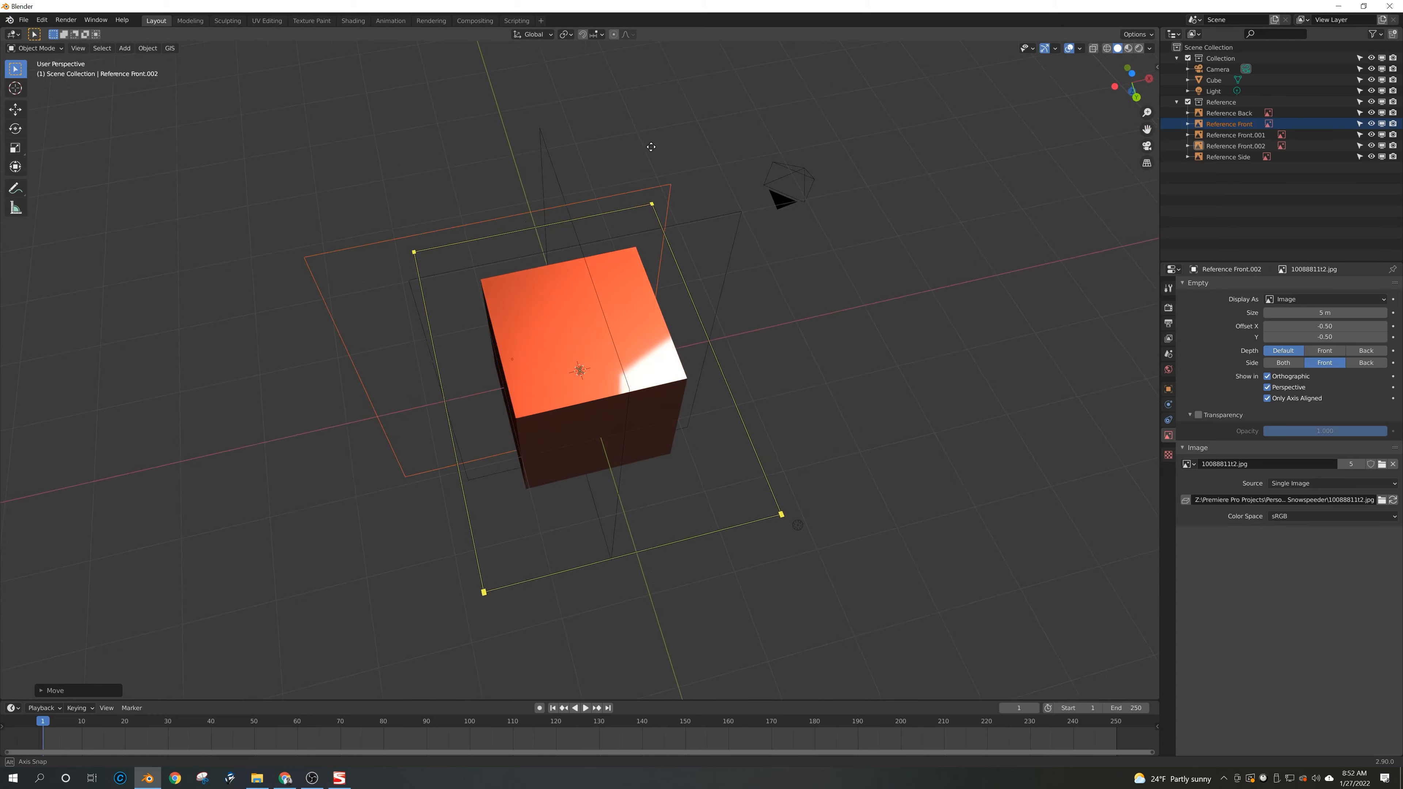
pyautogui.moveTo(660, 310)
pyautogui.mouseDown(button='middle')
pyautogui.moveTo(627, 314)
pyautogui.moveTo(852, 323)
pyautogui.mouseUp(button='middle')
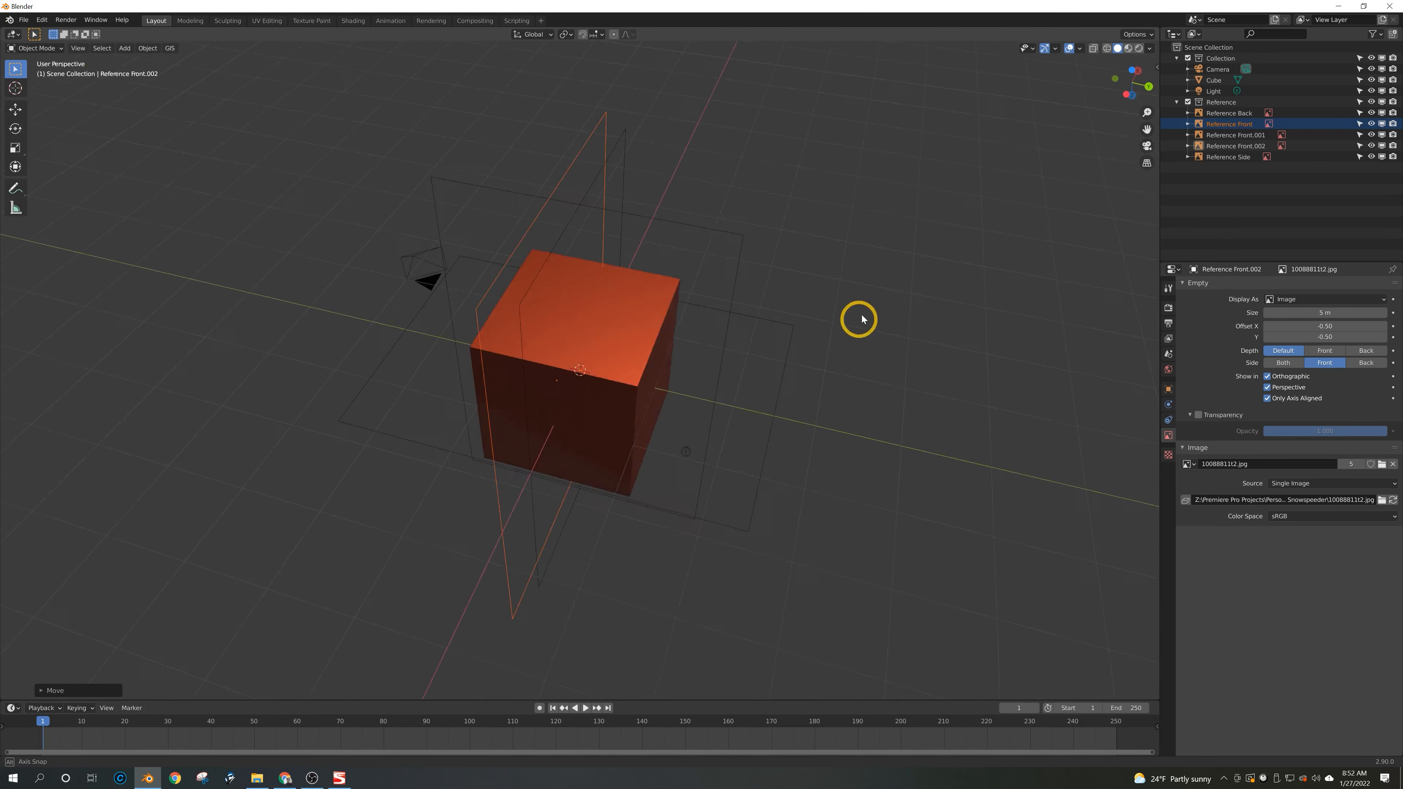
# Step: Enable the Move object gizmo, and switch to the front orthographic view with X-ray on
pyautogui.click(1150, 48)
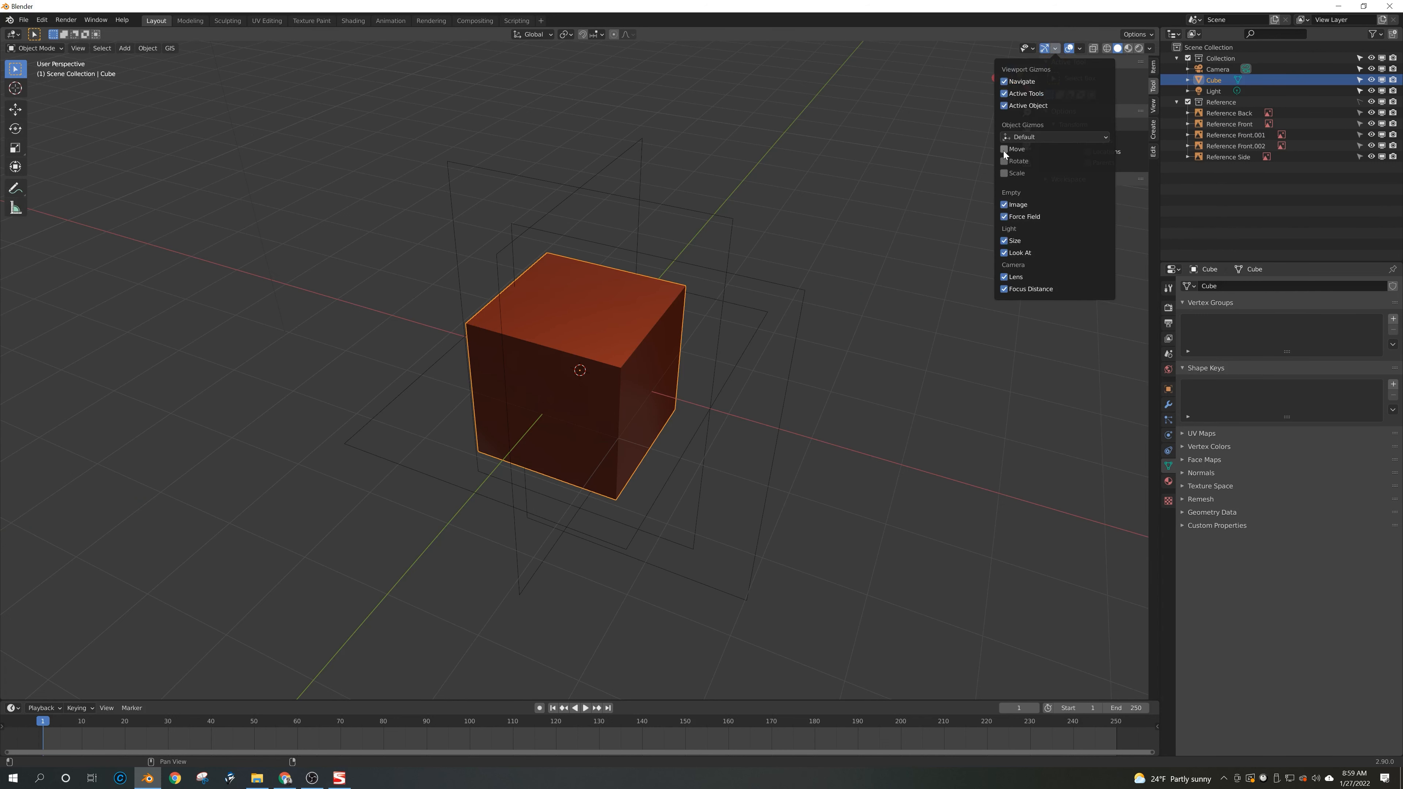
pyautogui.click(1005, 150)
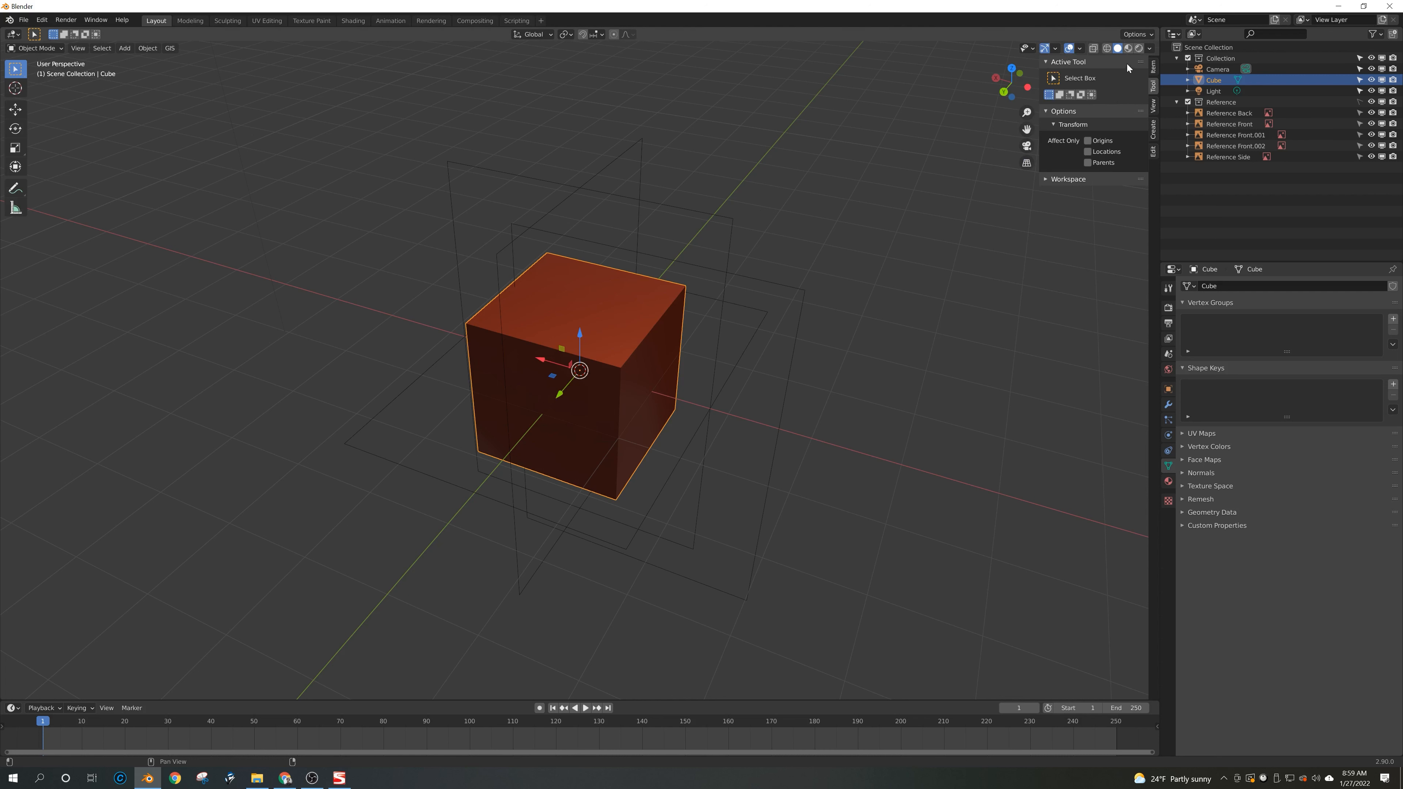
pyautogui.press('7')
pyautogui.press('1')
pyautogui.hotkey('alt', 'z')
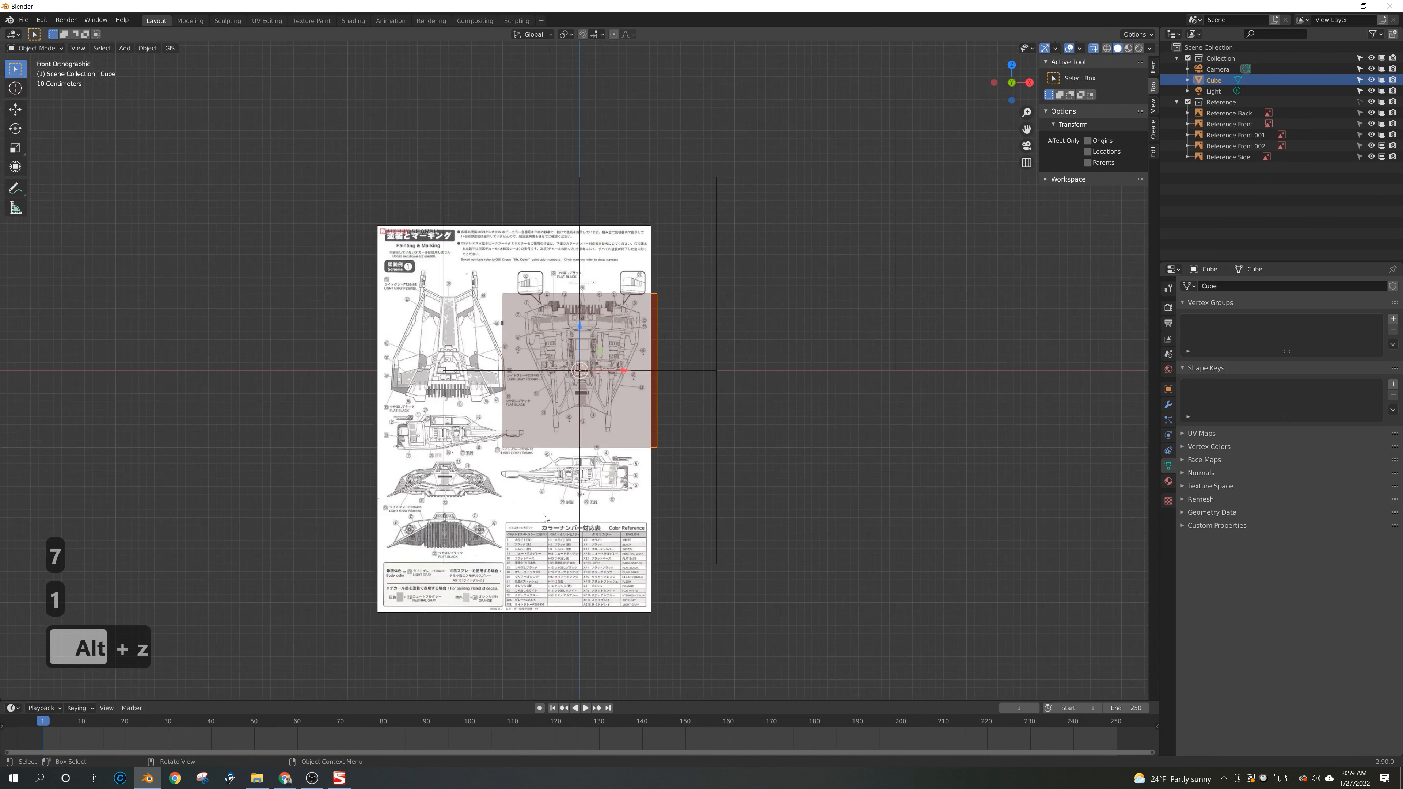
# Step: Move the Reference Front image so the snowspeeder's front-view drawing is centred on the world origin
pyautogui.click(599, 503)
pyautogui.click(499, 332)
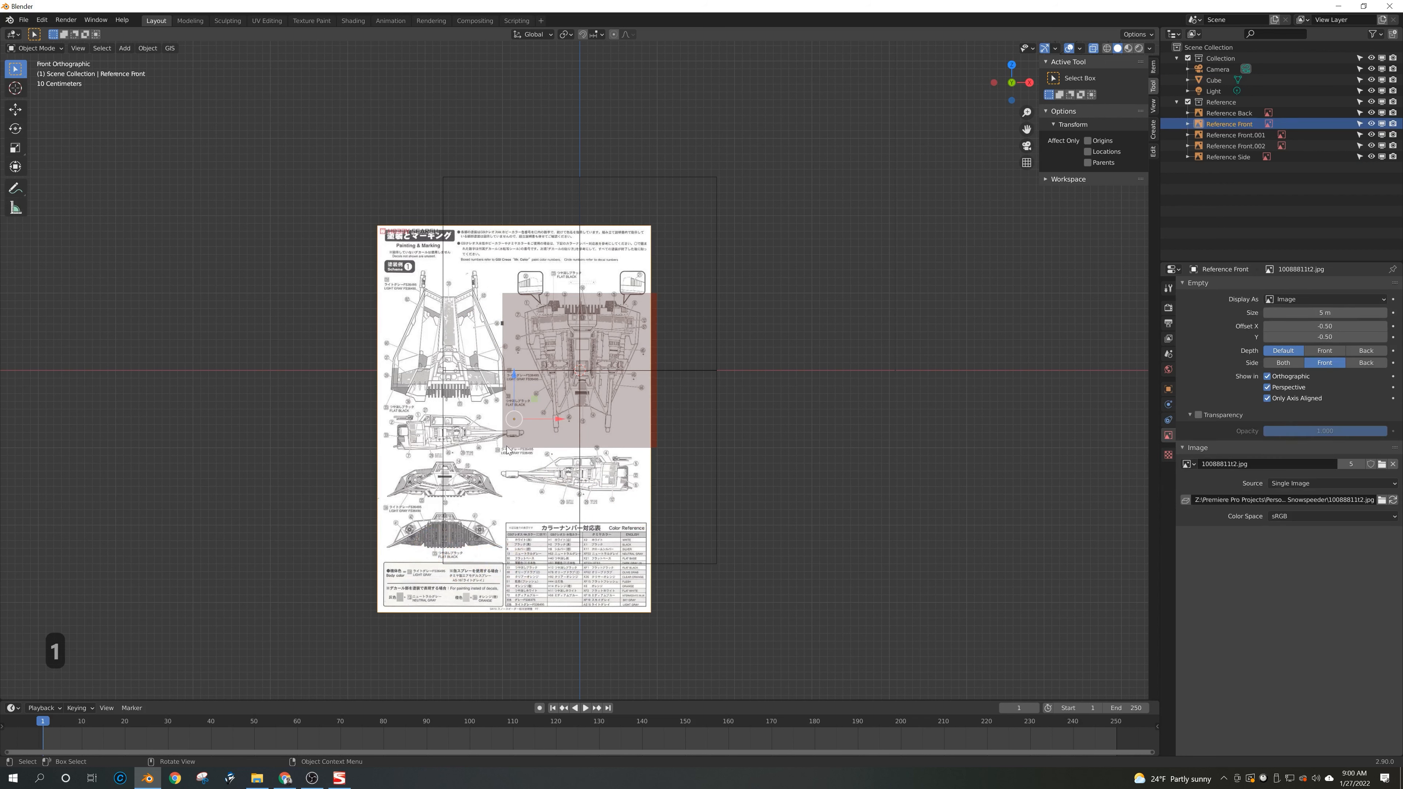
pyautogui.press('g')
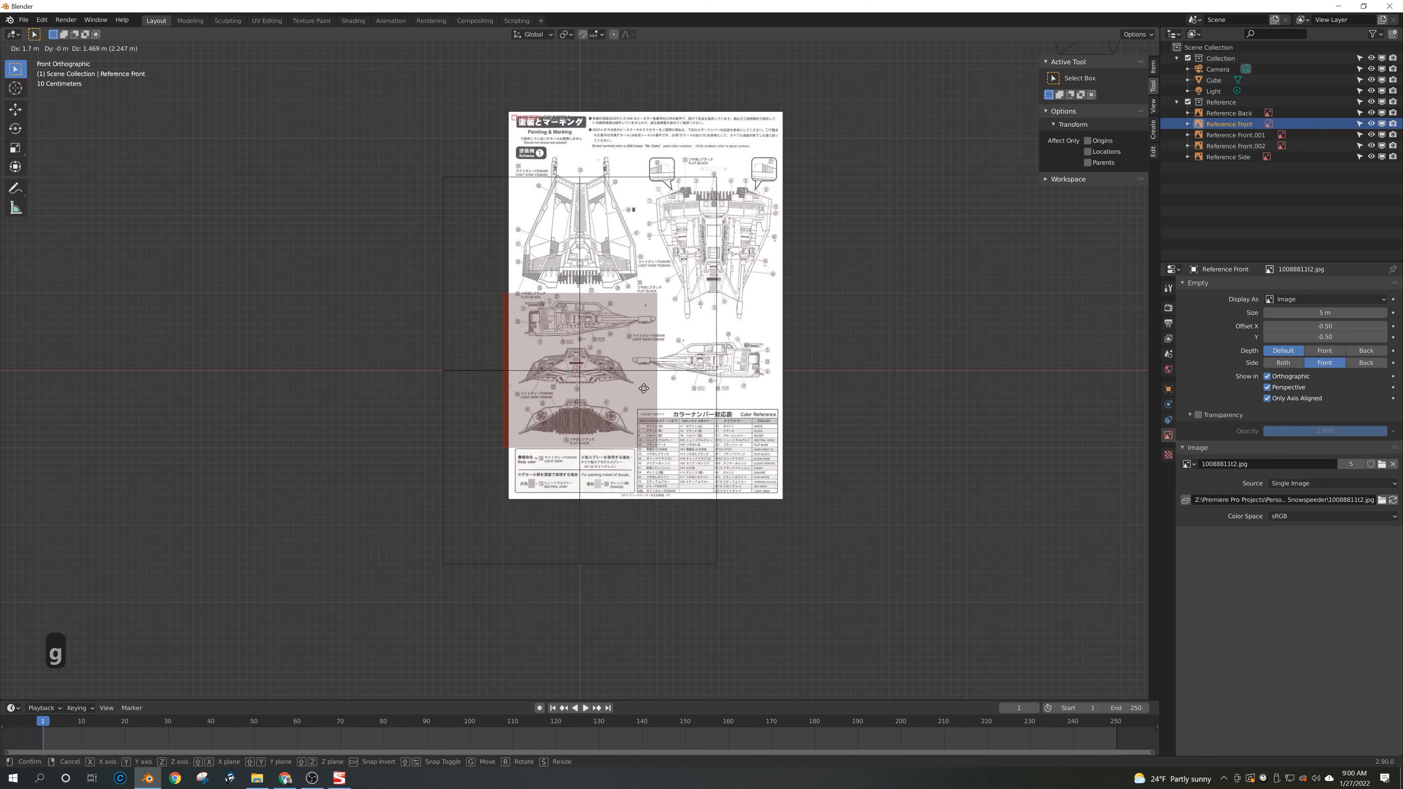
pyautogui.click(647, 394)
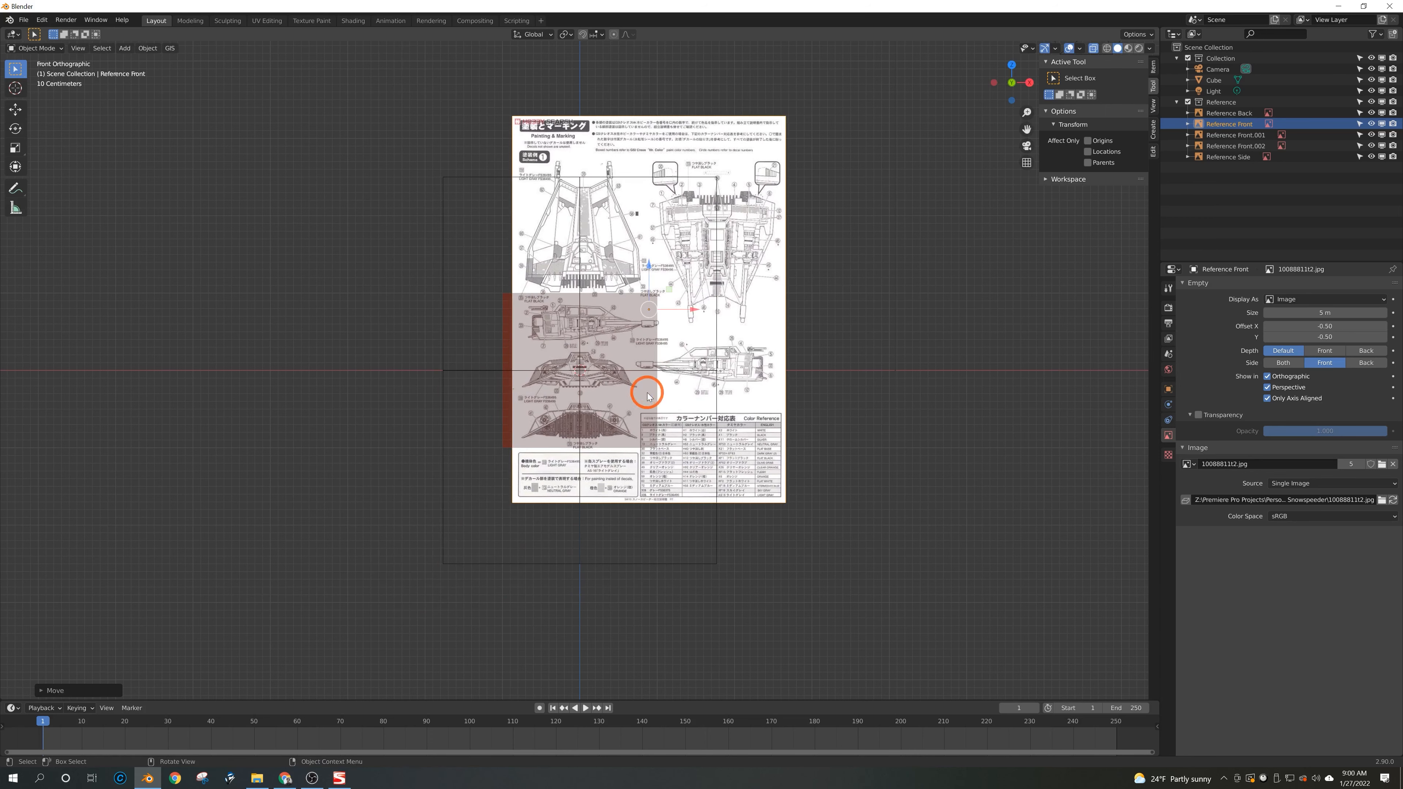
pyautogui.scroll(9, 575, 393)
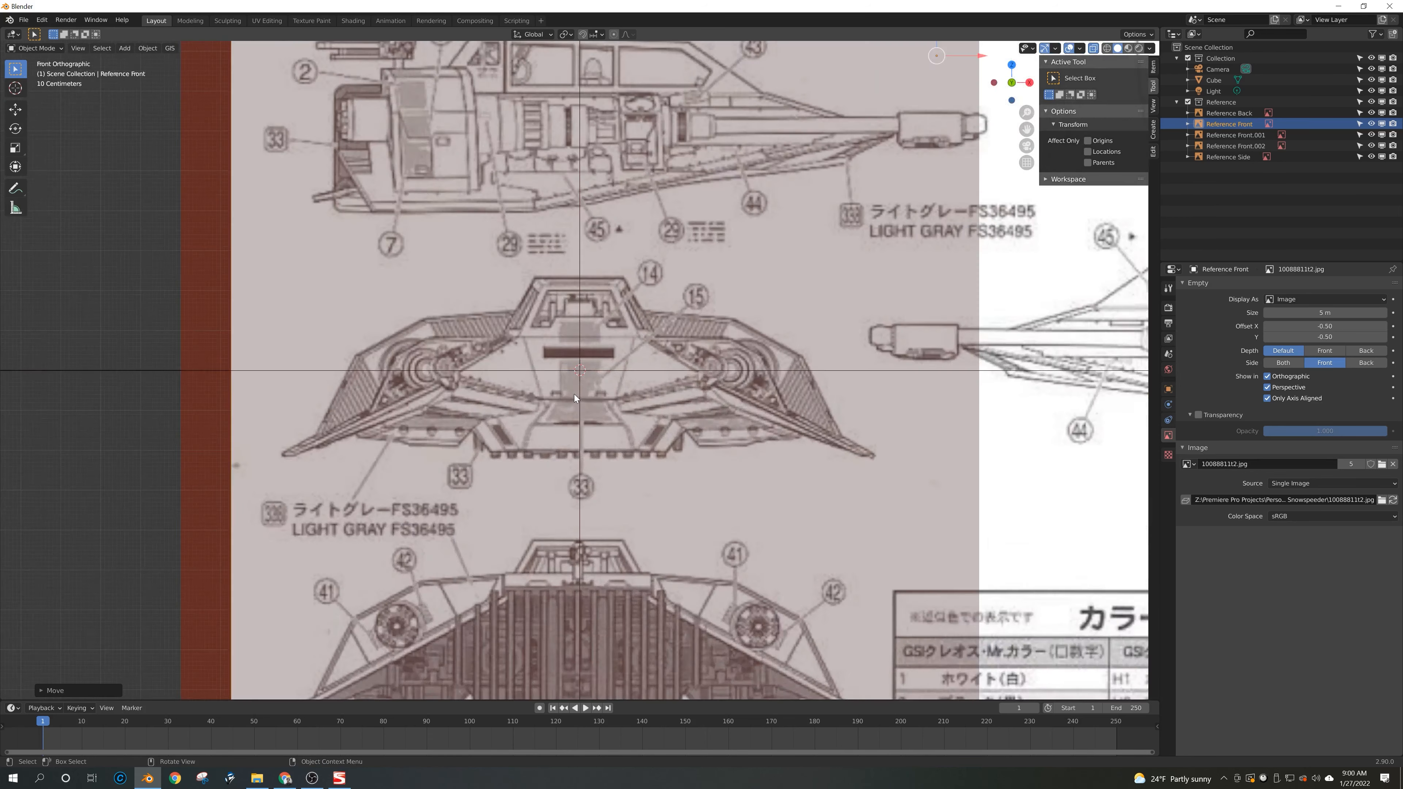
pyautogui.scroll(2, 574, 395)
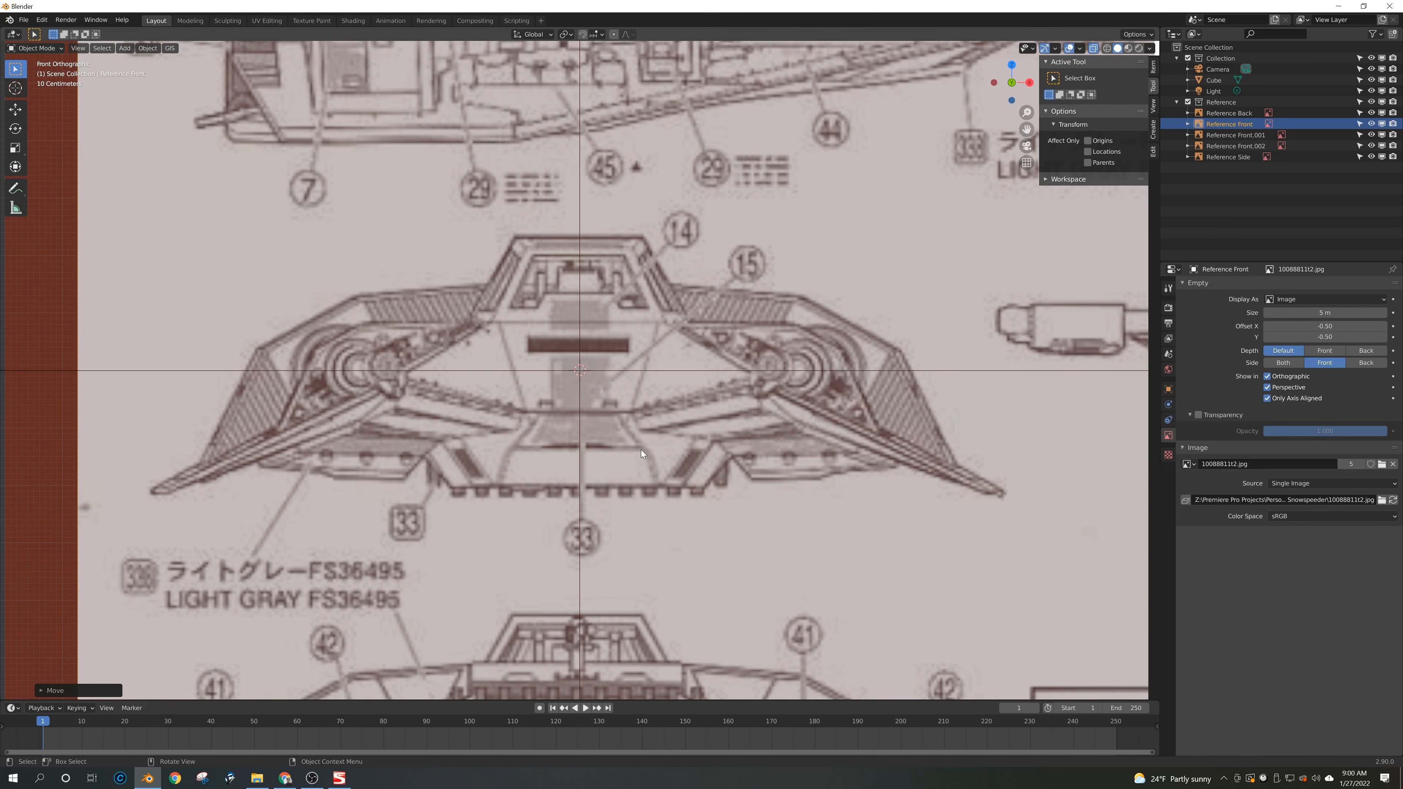
pyautogui.scroll(-10, 641, 450)
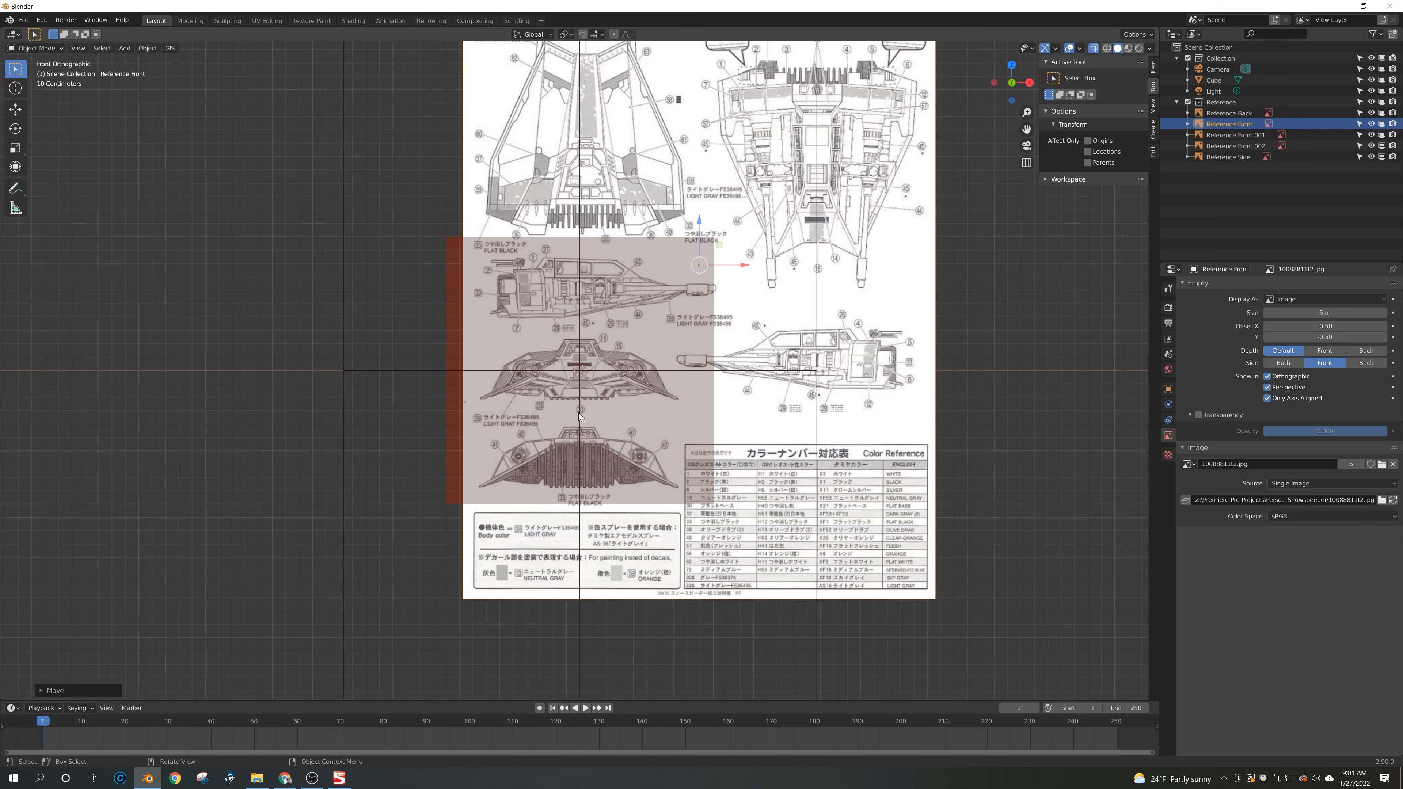
# Step: In the right view, centre the Reference Side image's right-hand side drawing on the origin and set the image's Side option to Both
pyautogui.scroll(8, 580, 413)
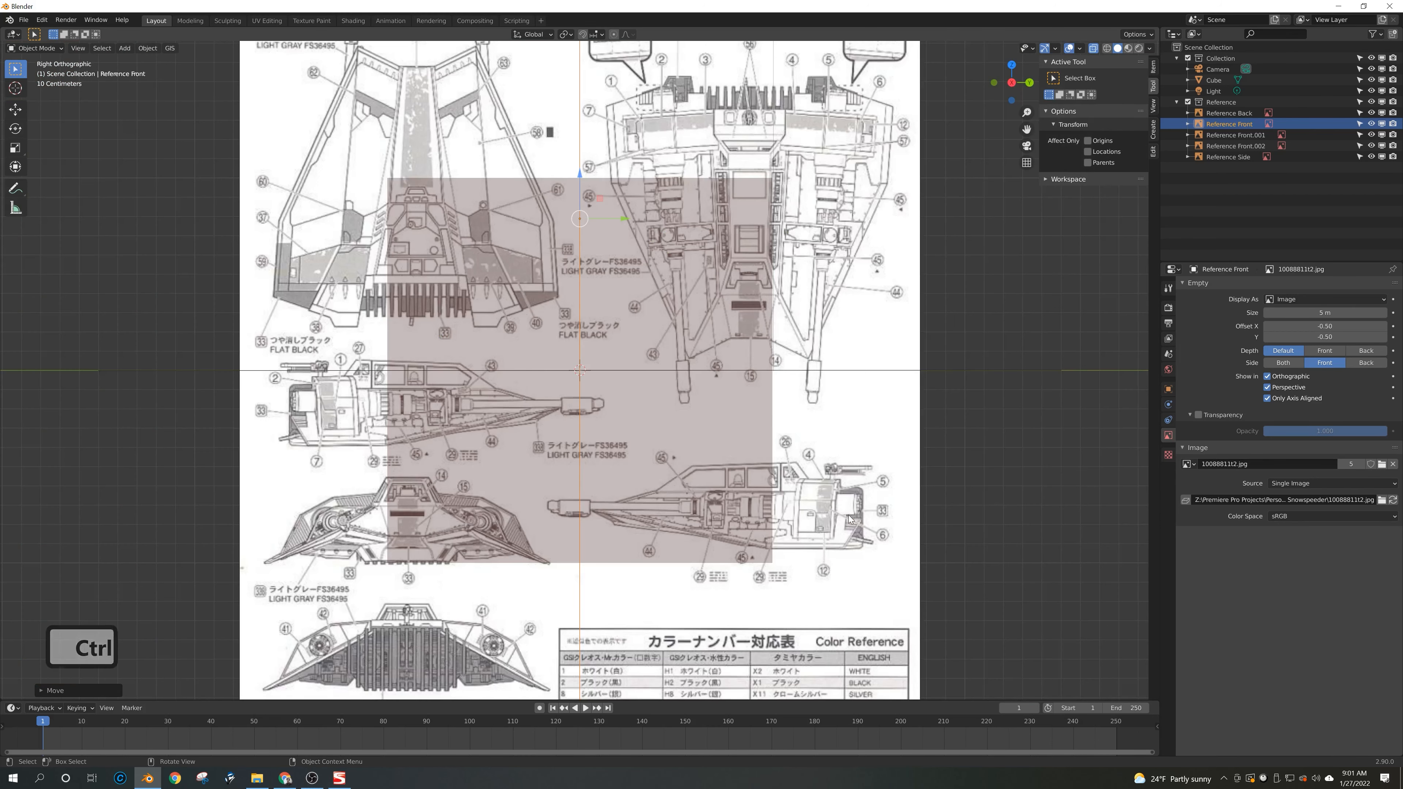
pyautogui.click(872, 525)
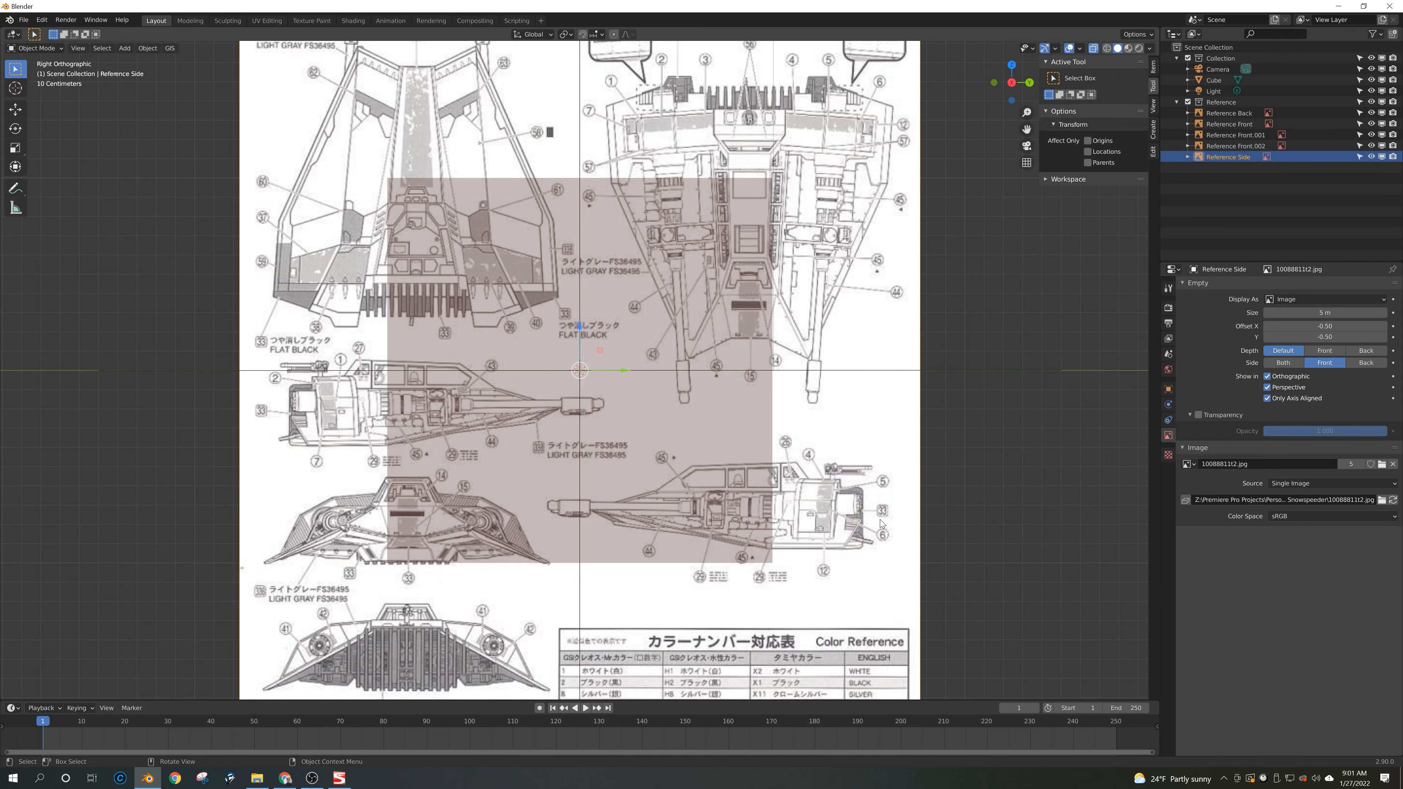
pyautogui.press('g')
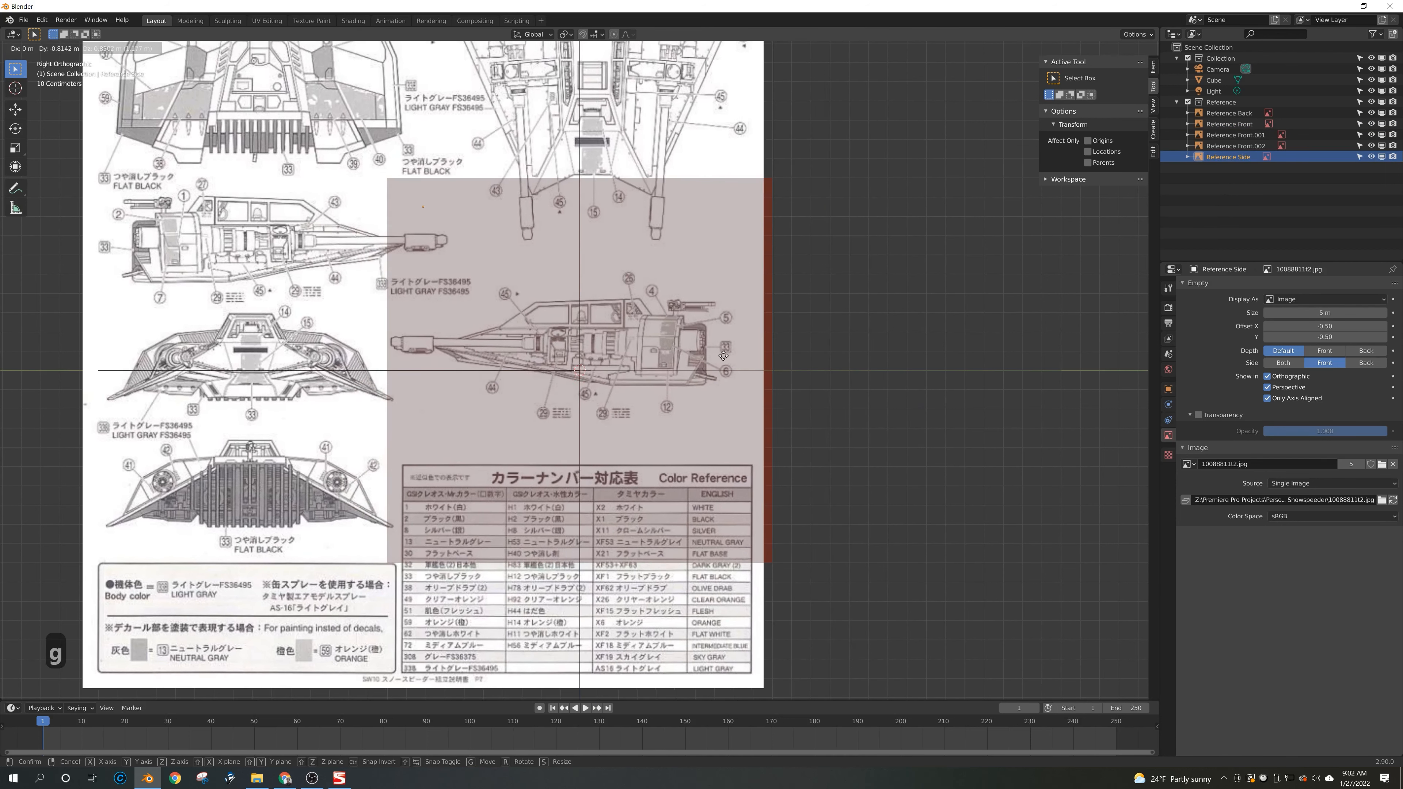
pyautogui.hotkey('ctrl', '3')
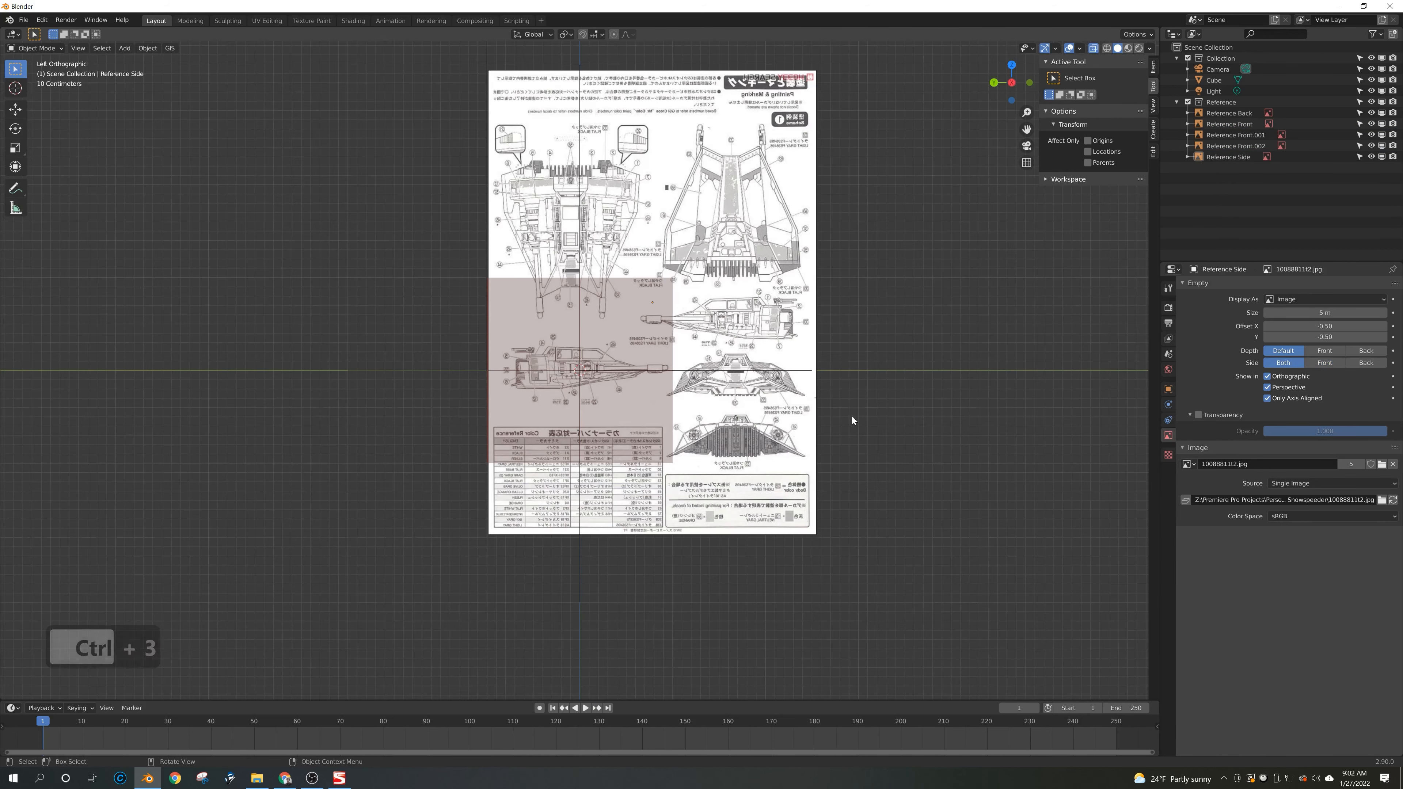
# Step: In the back view, move the Reference Back image so the snowspeeder's rear drawing is centred on the world origin
pyautogui.hotkey('ctrl', '1')
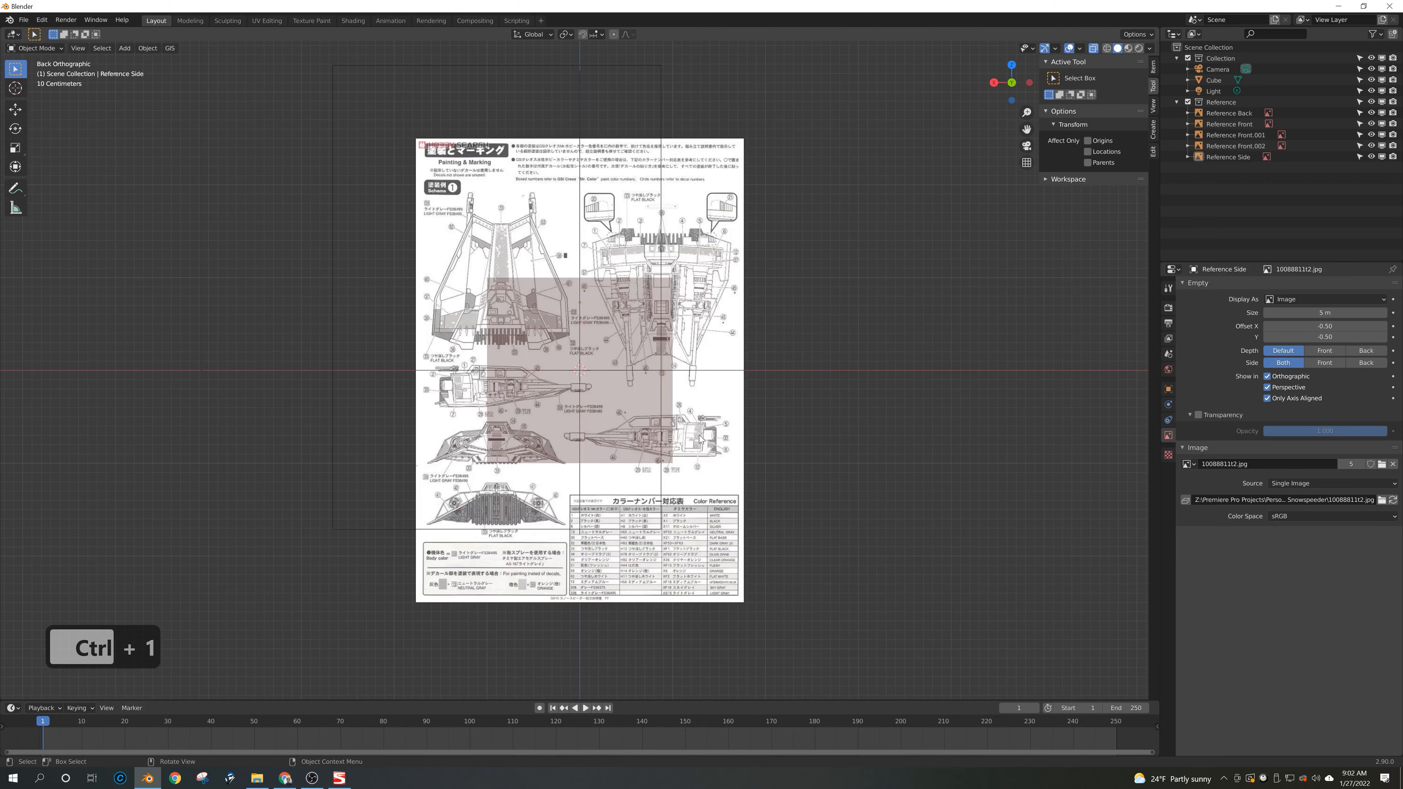
pyautogui.click(697, 498)
pyautogui.press('g')
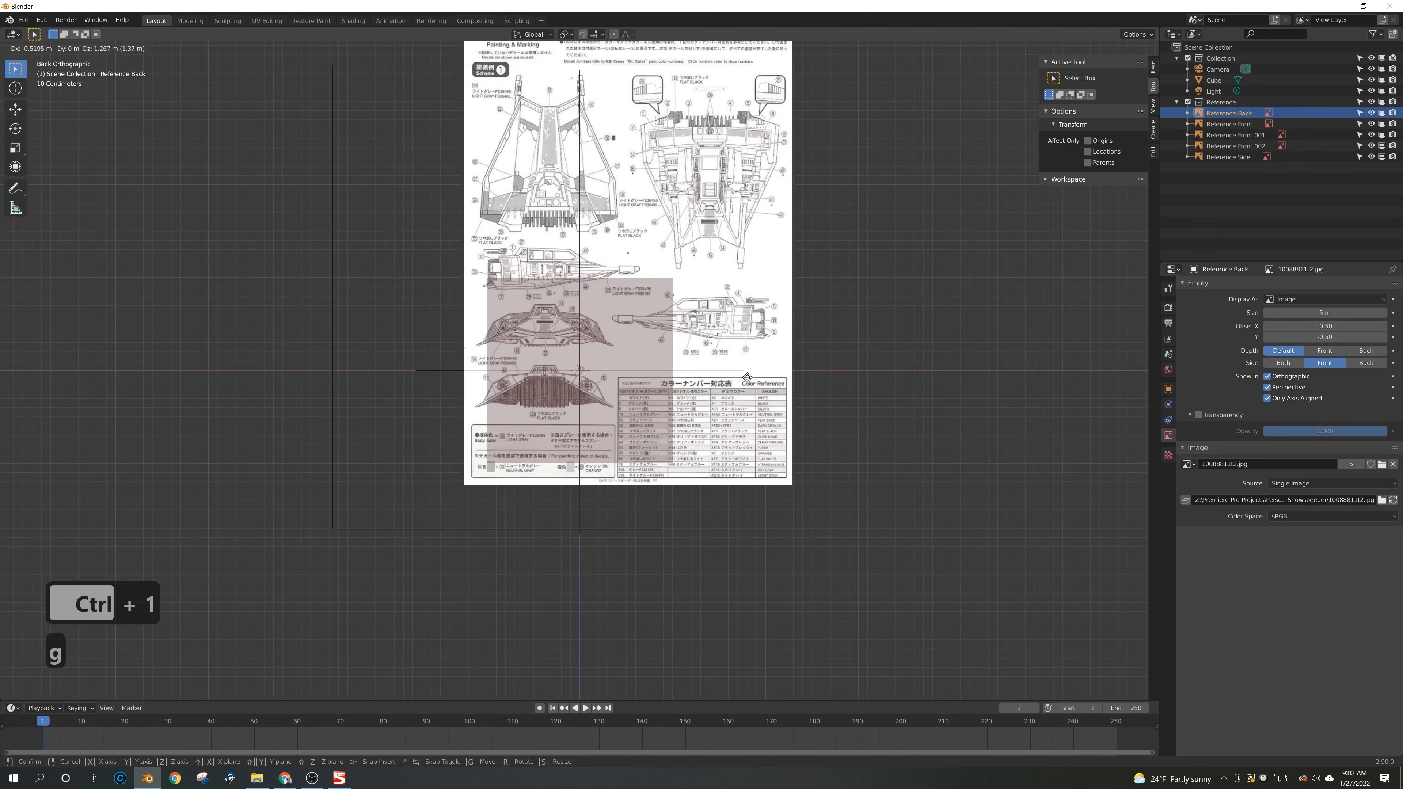
pyautogui.click(738, 369)
pyautogui.scroll(4, 574, 358)
pyautogui.scroll(5, 574, 356)
pyautogui.press('g')
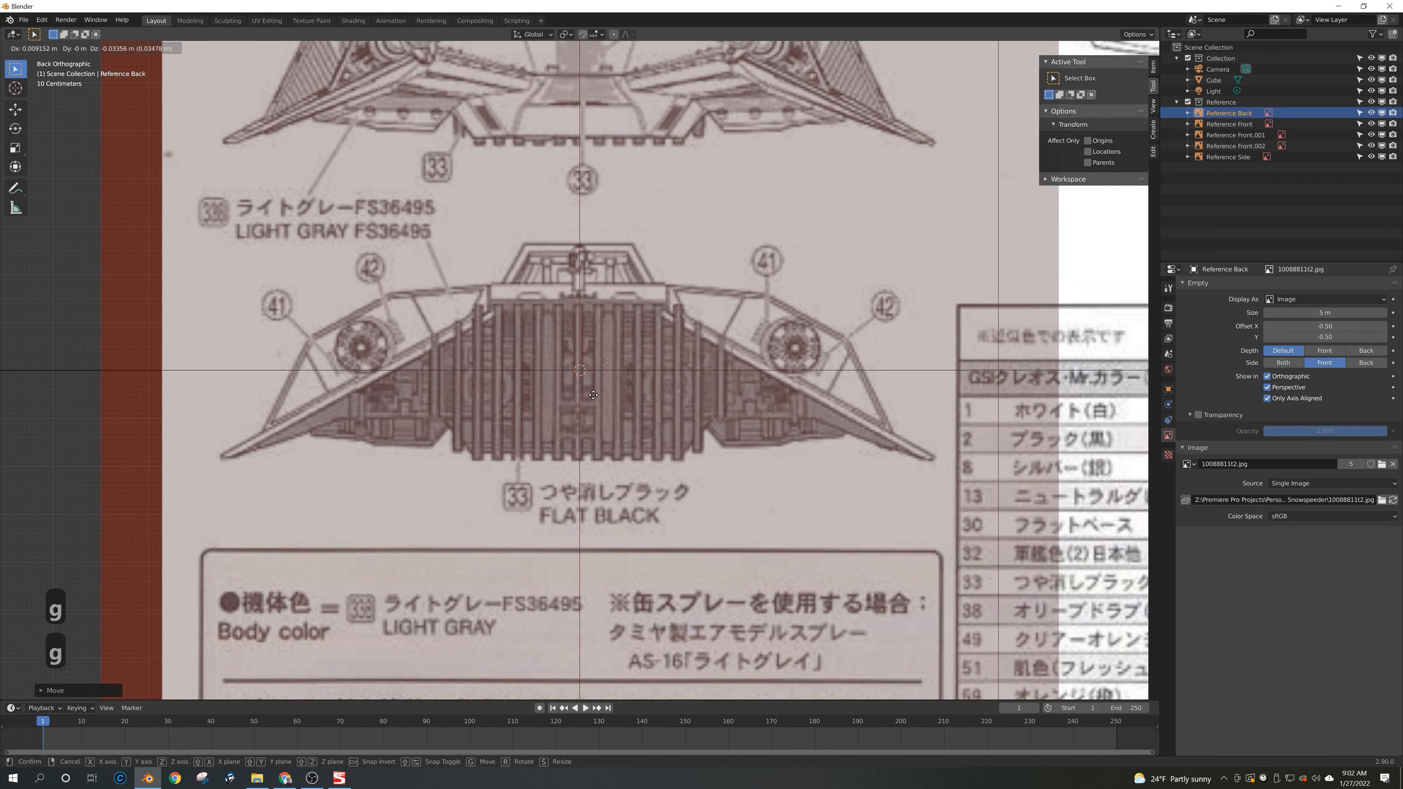
pyautogui.click(596, 397)
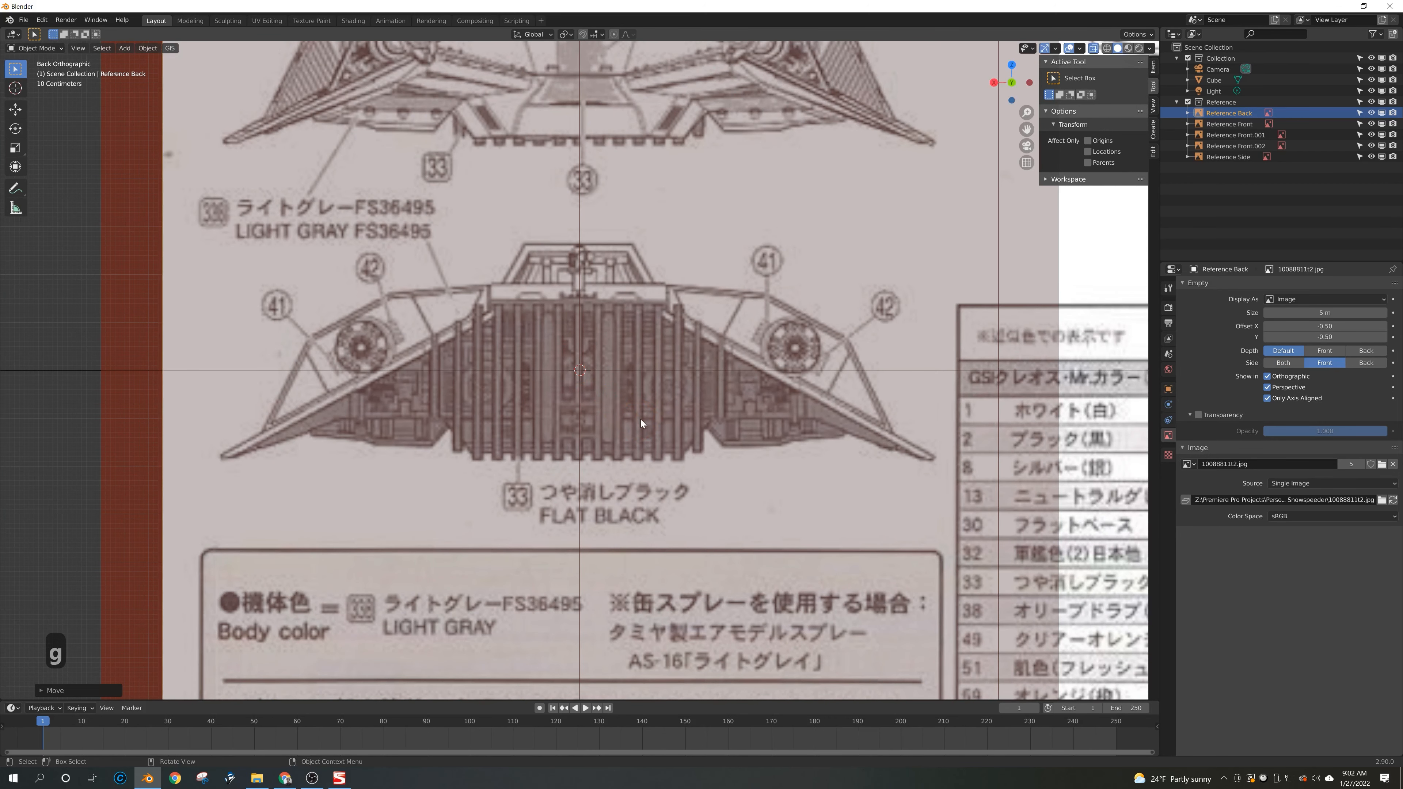
# Step: Examine the reference sheet's placement around the origin in the top orthographic view
pyautogui.press('KP_7')
pyautogui.scroll(-8, 640, 419)
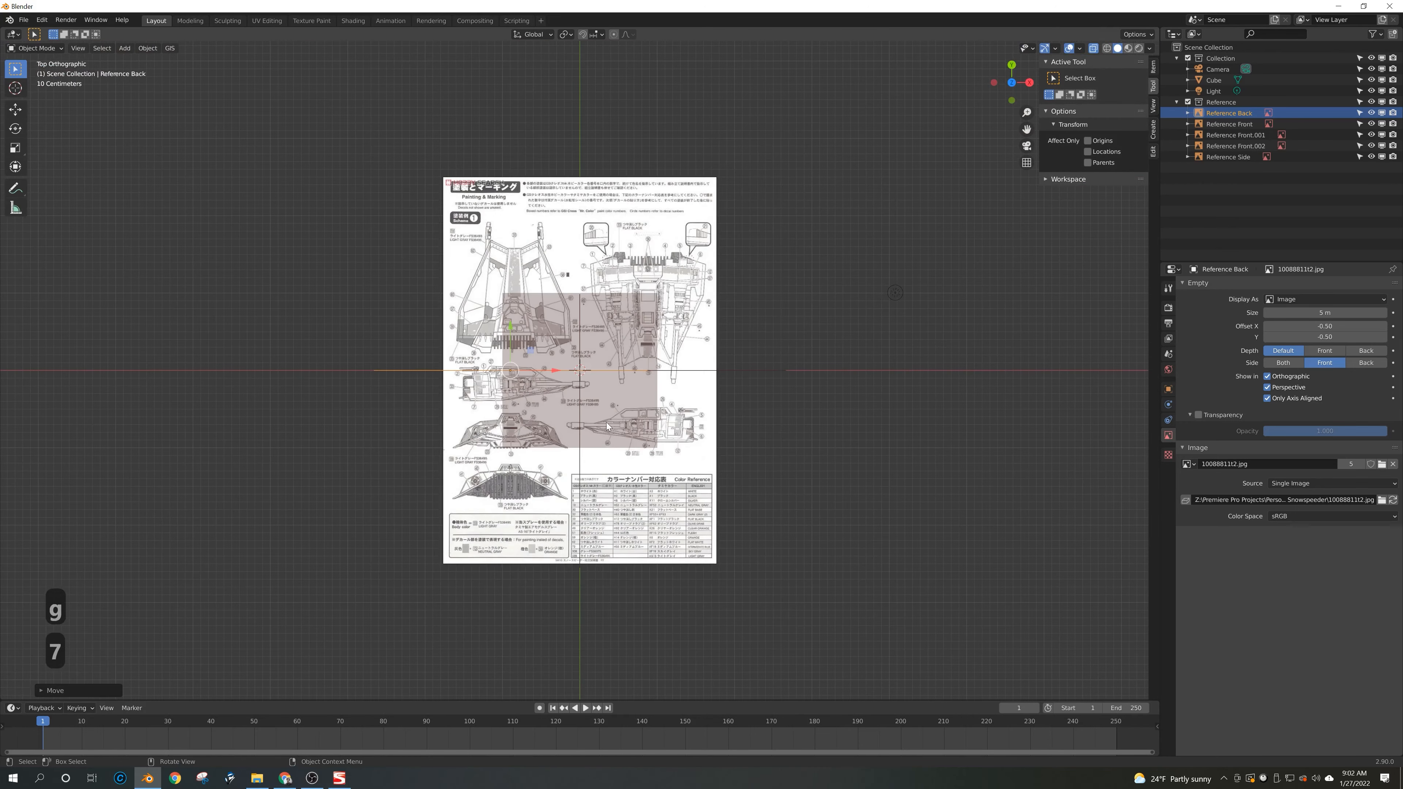
pyautogui.scroll(6, 574, 380)
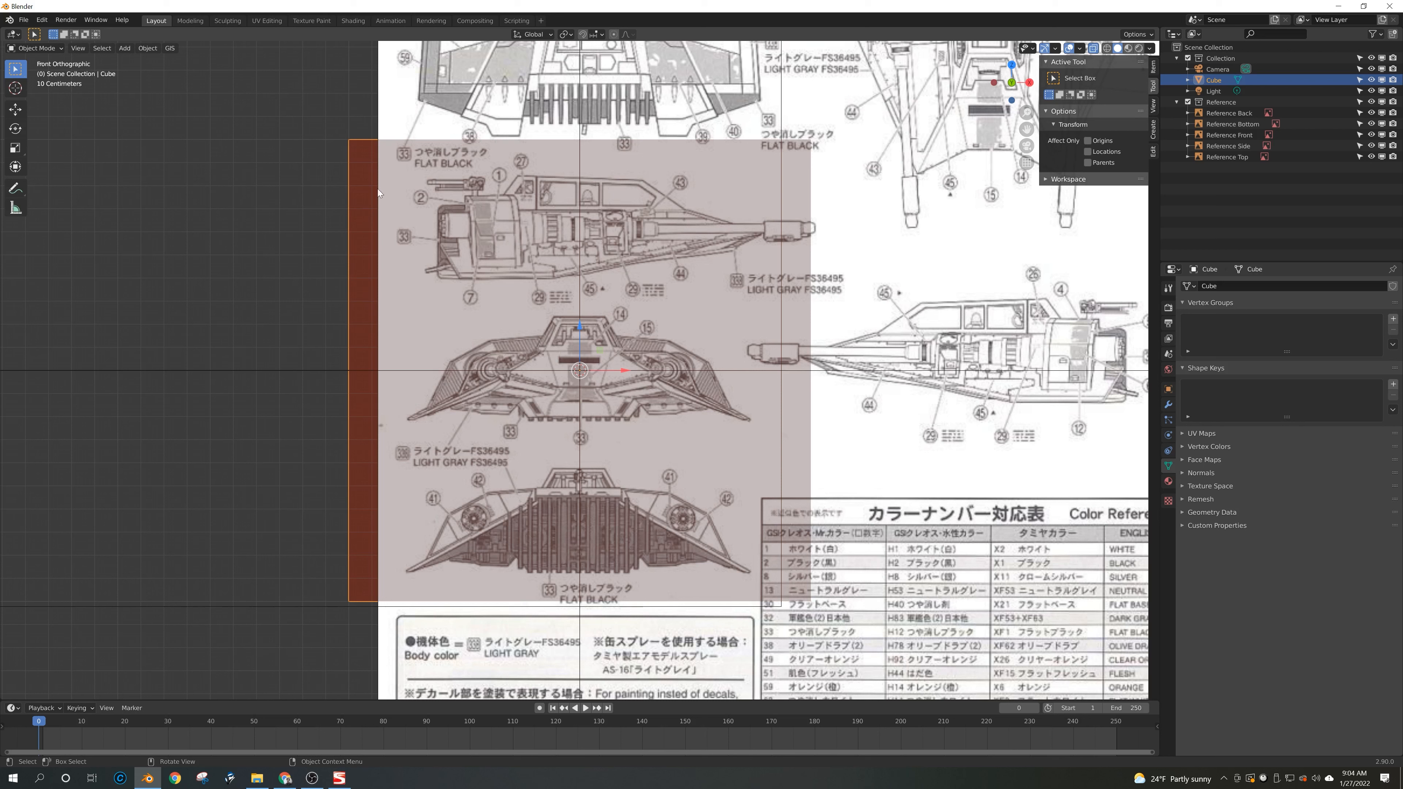
# Step: In the front view, scale the cube along Z to about 0.23 to match the height of the front drawing
pyautogui.press('s')
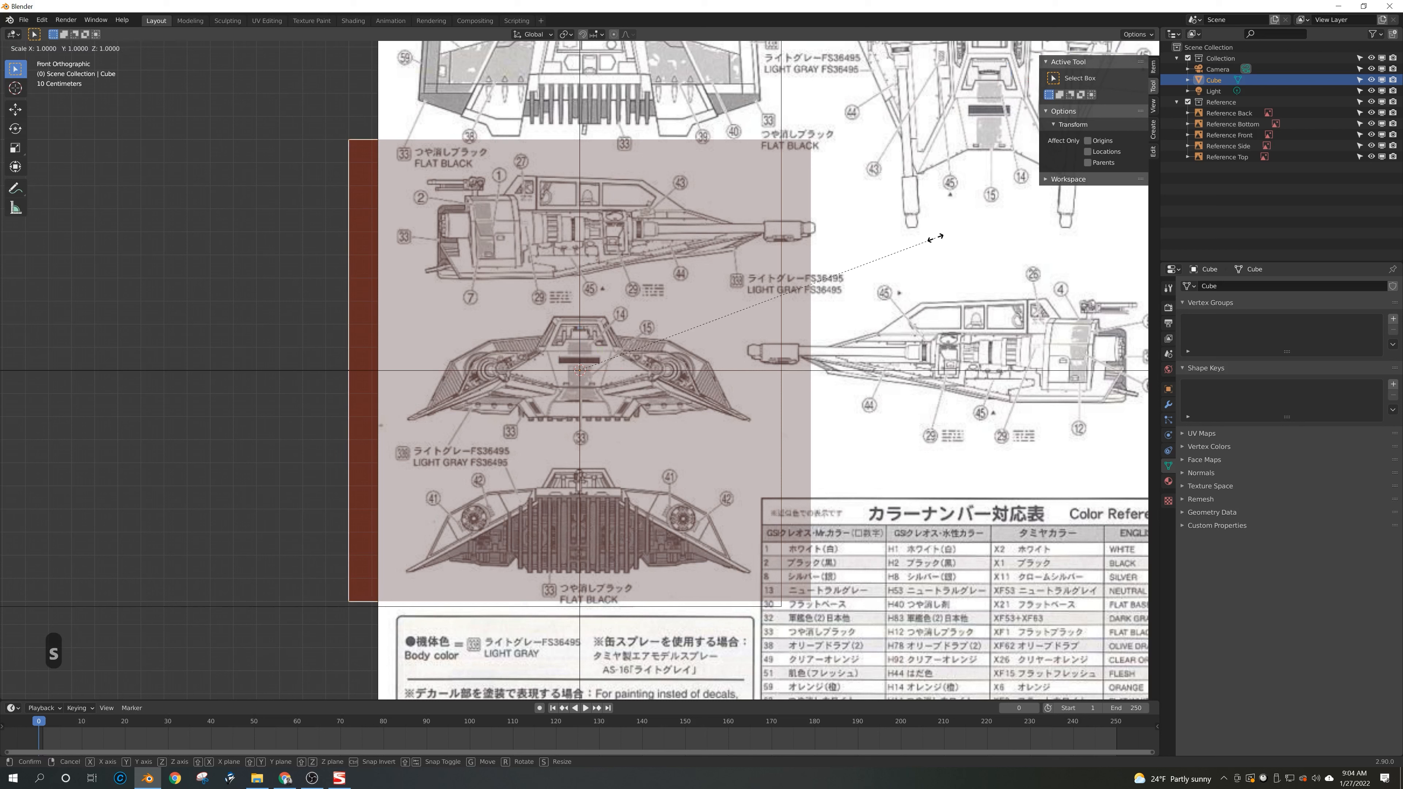
pyautogui.press('z')
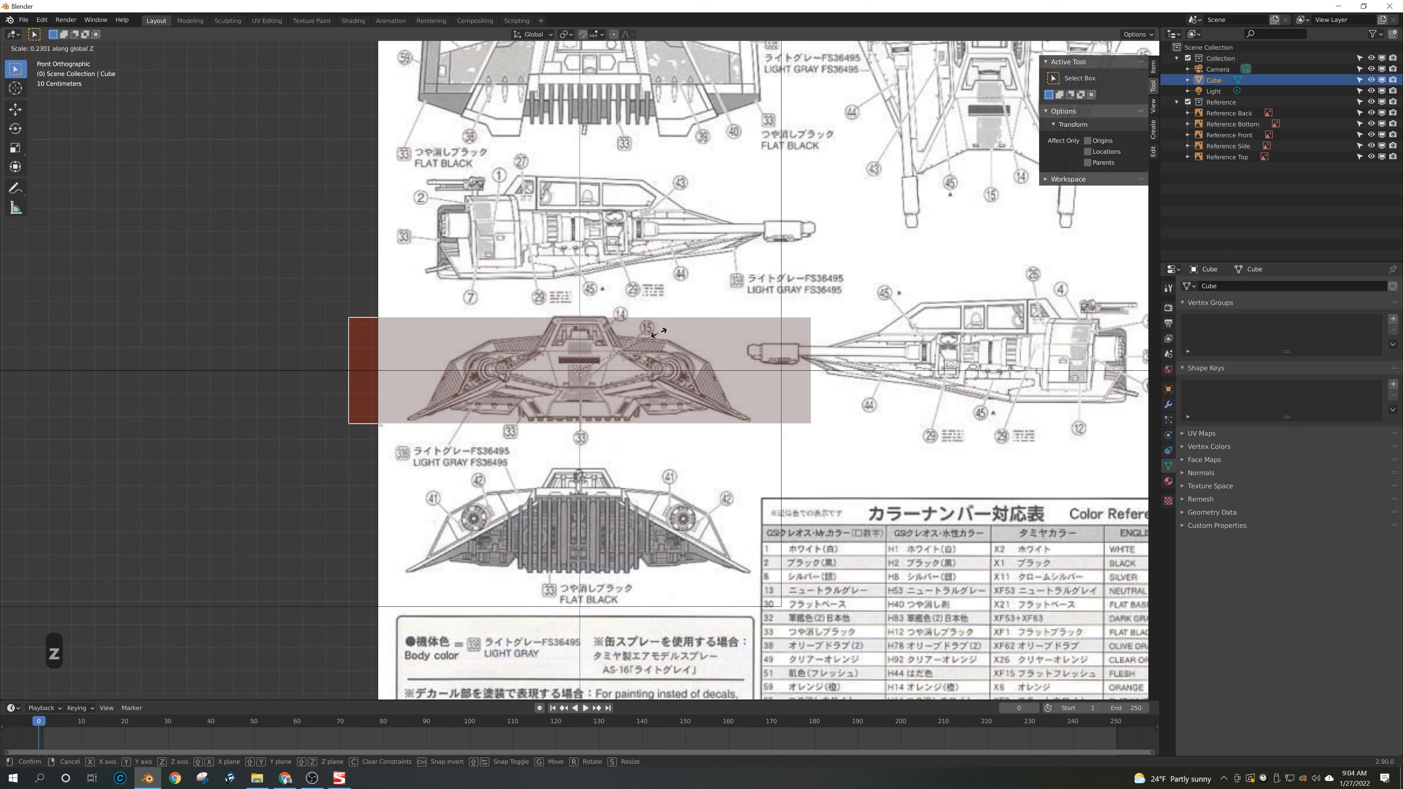
pyautogui.press('shift')
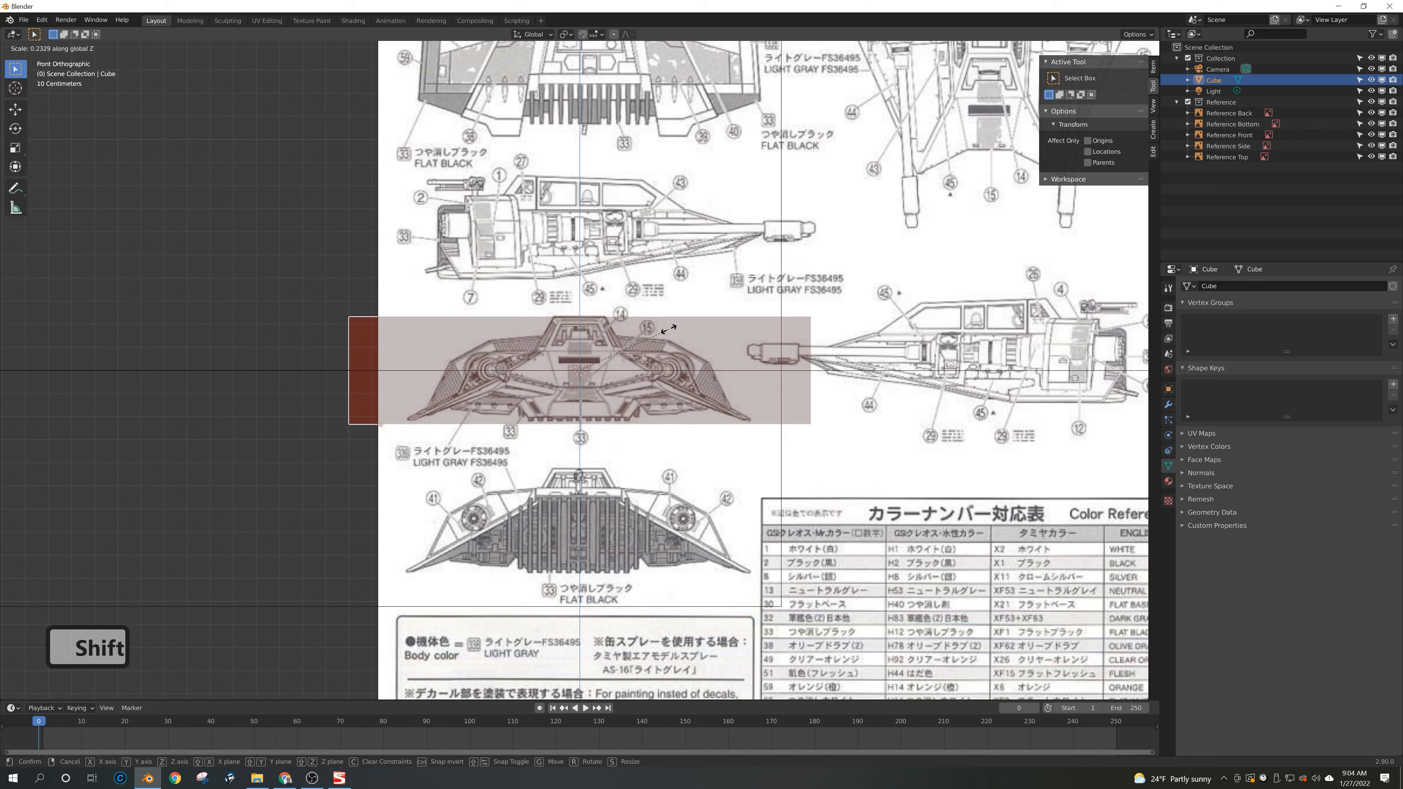
pyautogui.click(666, 331)
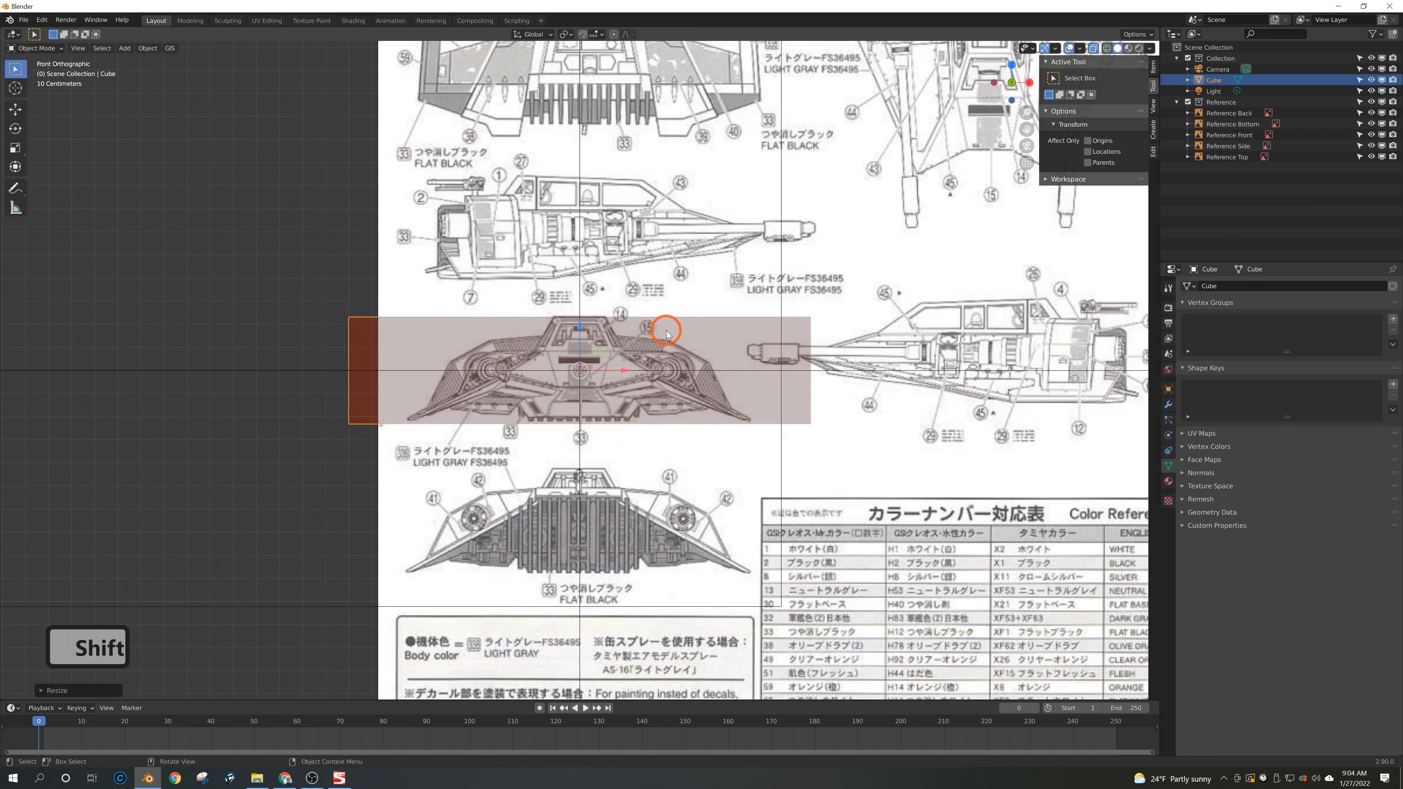
# Step: Move the cube slightly up along the Z axis to align its top with the front drawing's canopy
pyautogui.press('g')
pyautogui.press('ctrl')
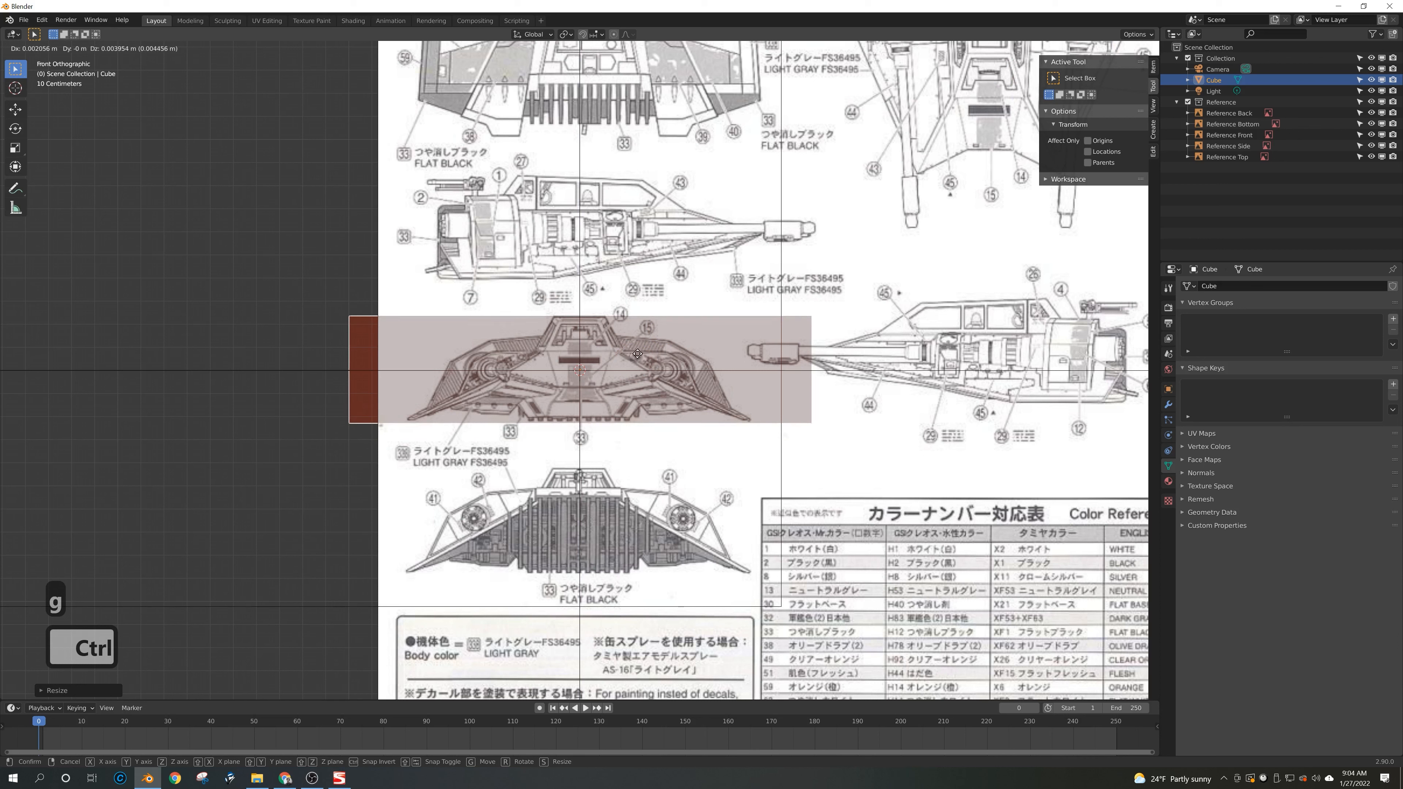
pyautogui.press('x')
pyautogui.press('z')
pyautogui.press('shift')
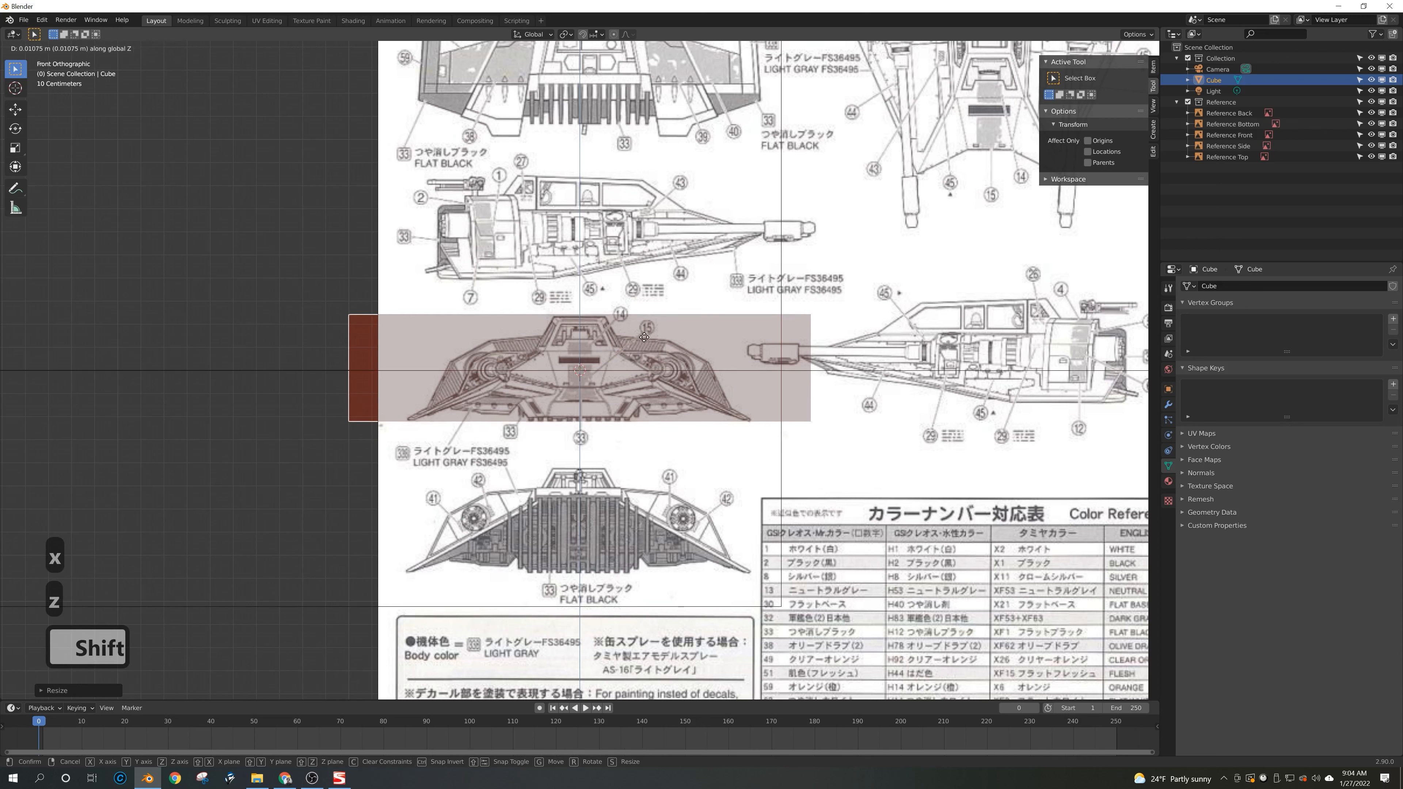
pyautogui.click(645, 325)
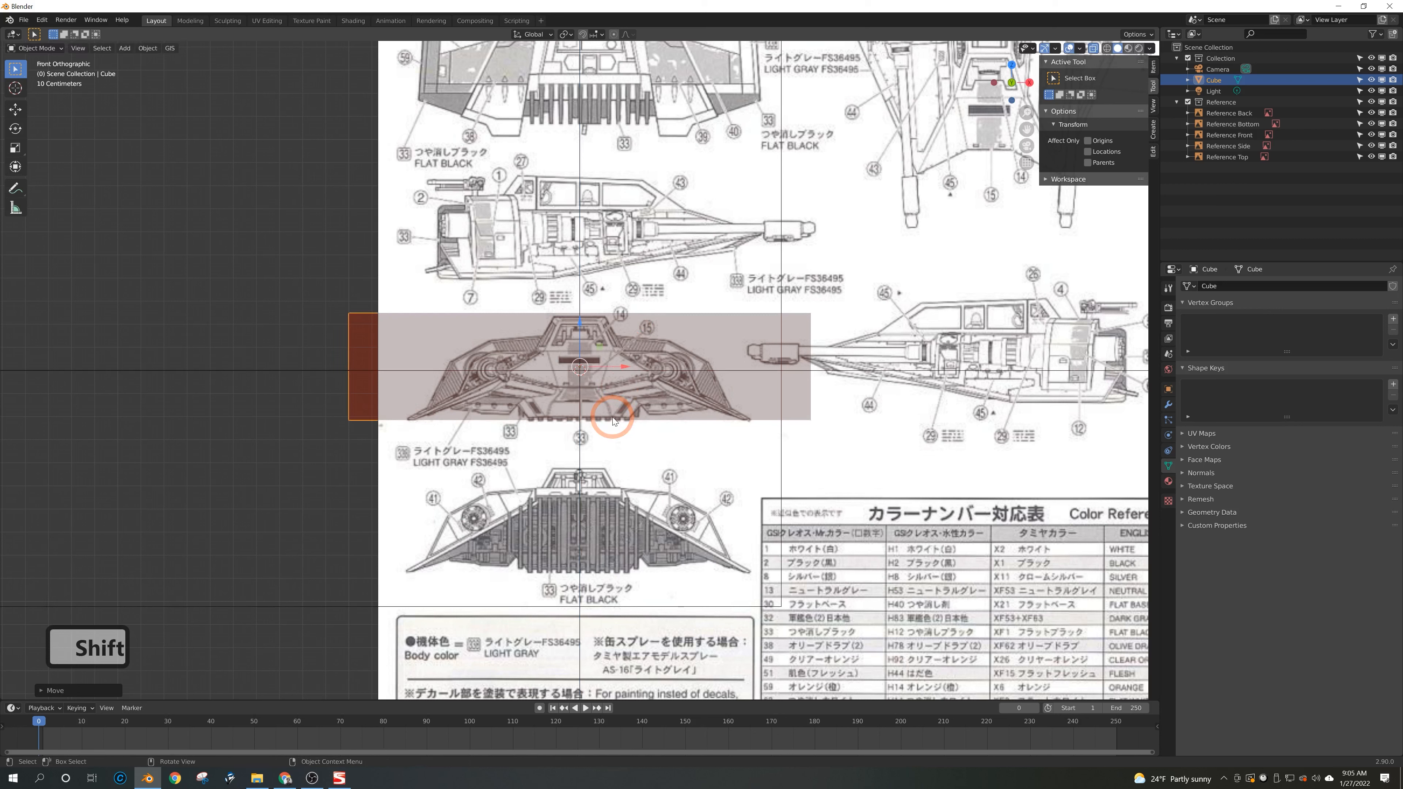
# Step: Scale the cube along Z by about 0.97 to tighten its height around the front drawing
pyautogui.press('s')
pyautogui.press('z')
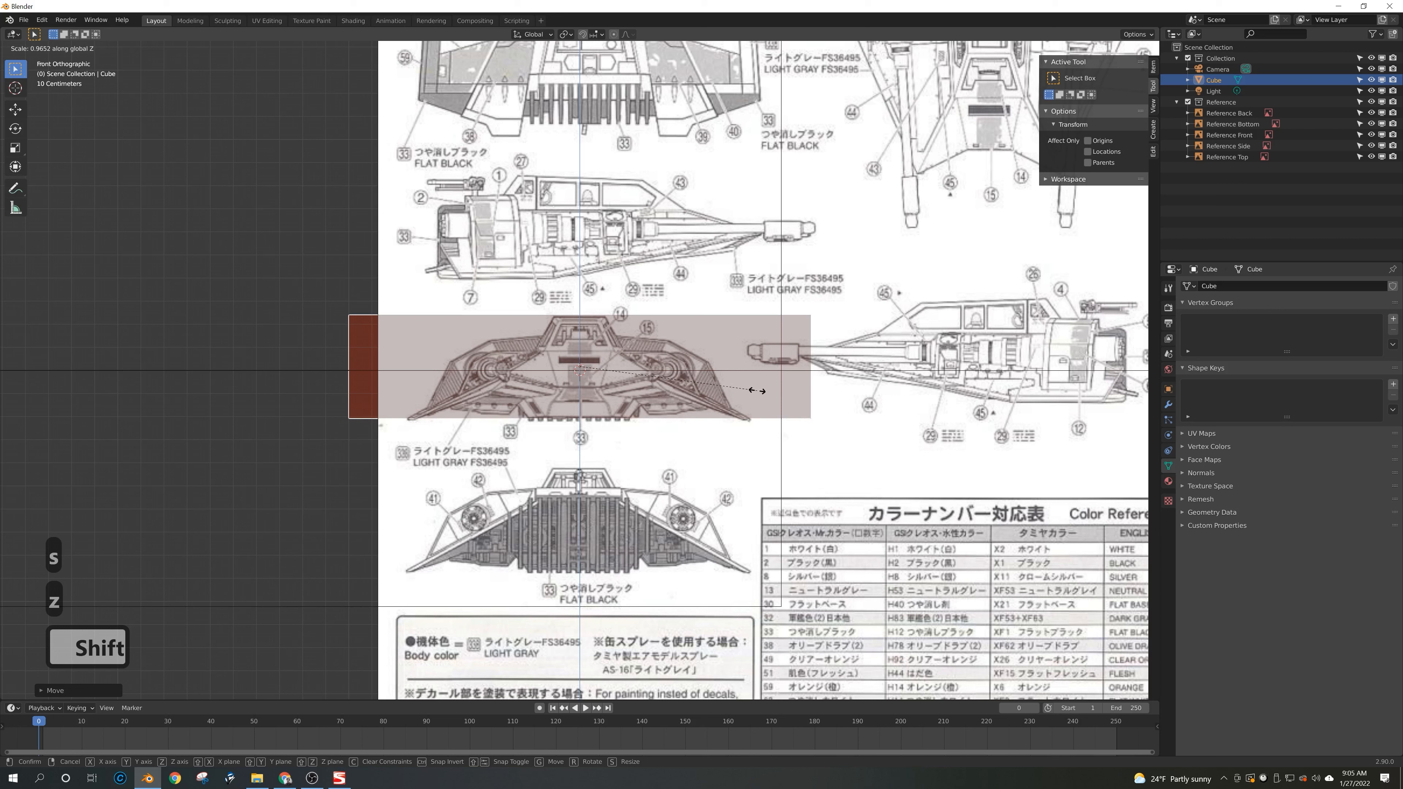
pyautogui.click(754, 394)
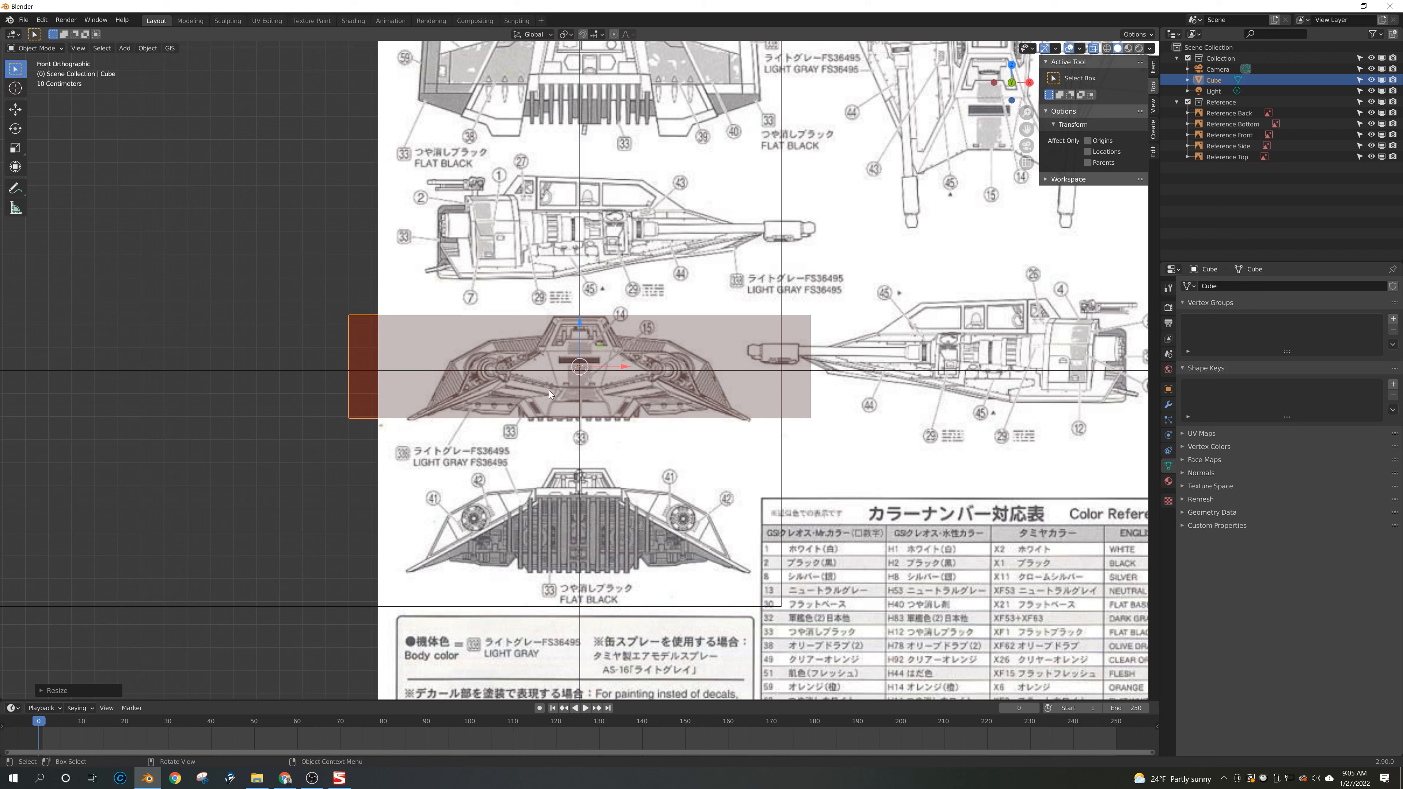
# Step: Scale the cube along X until its sides meet the wing tips of the front drawing
pyautogui.press('s')
pyautogui.press('x')
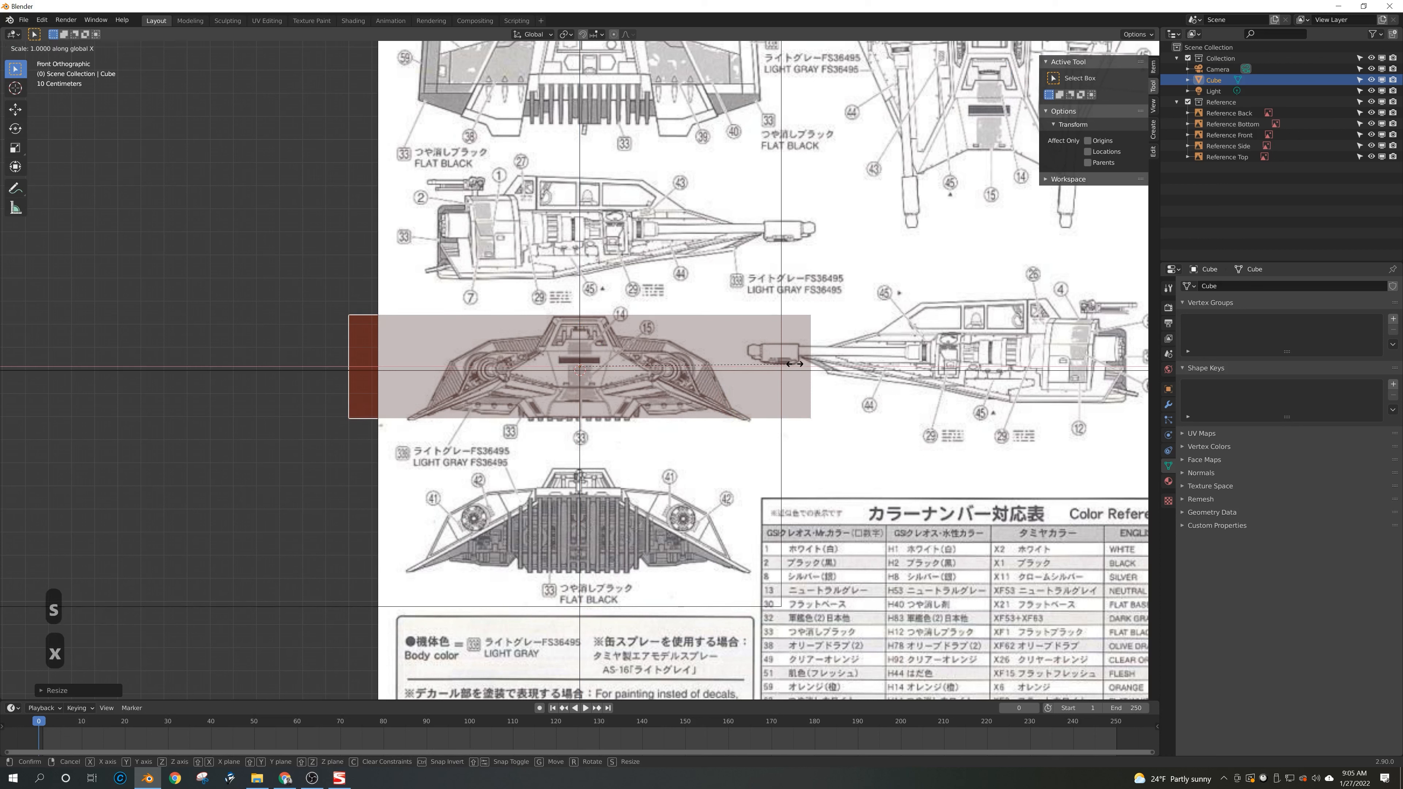
pyautogui.press('shift')
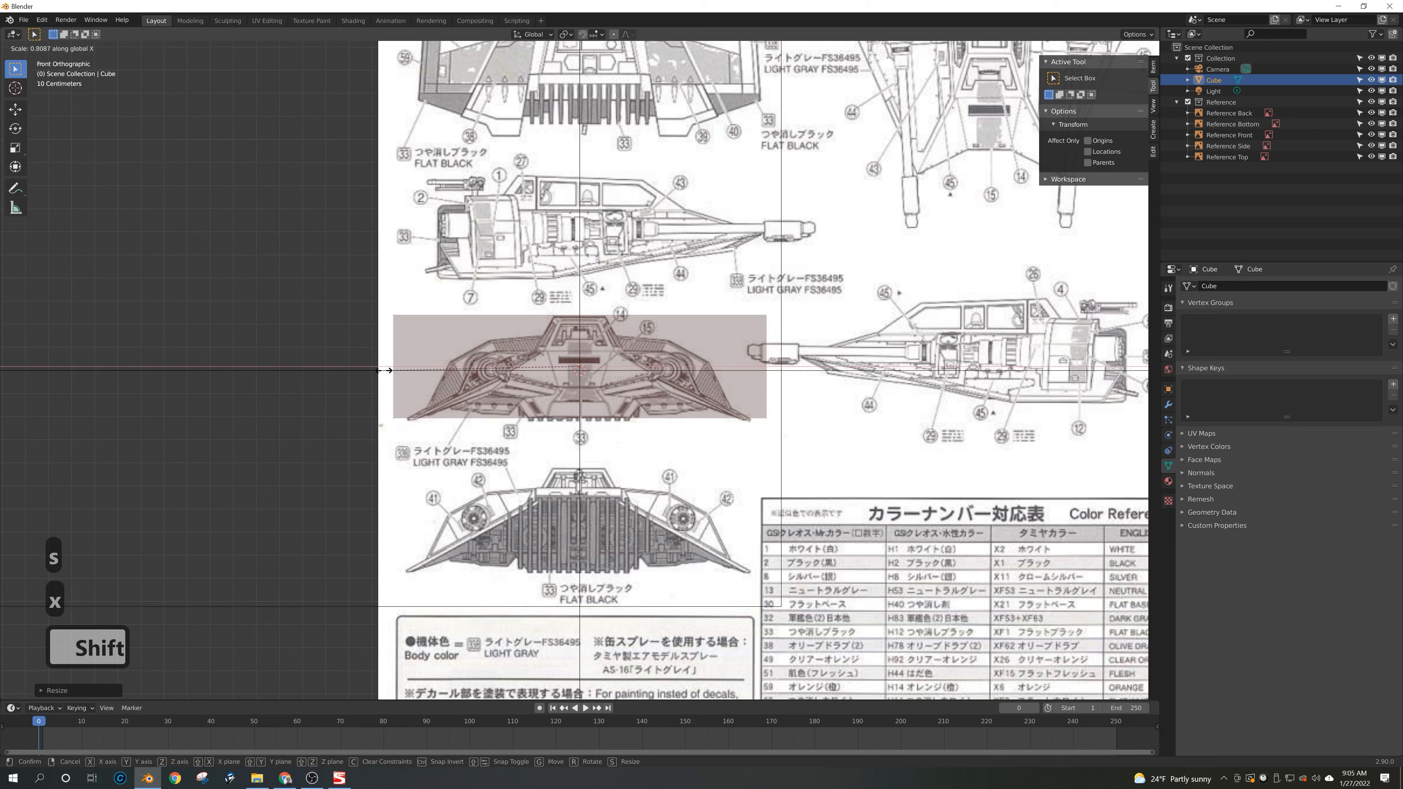
pyautogui.click(251, 380)
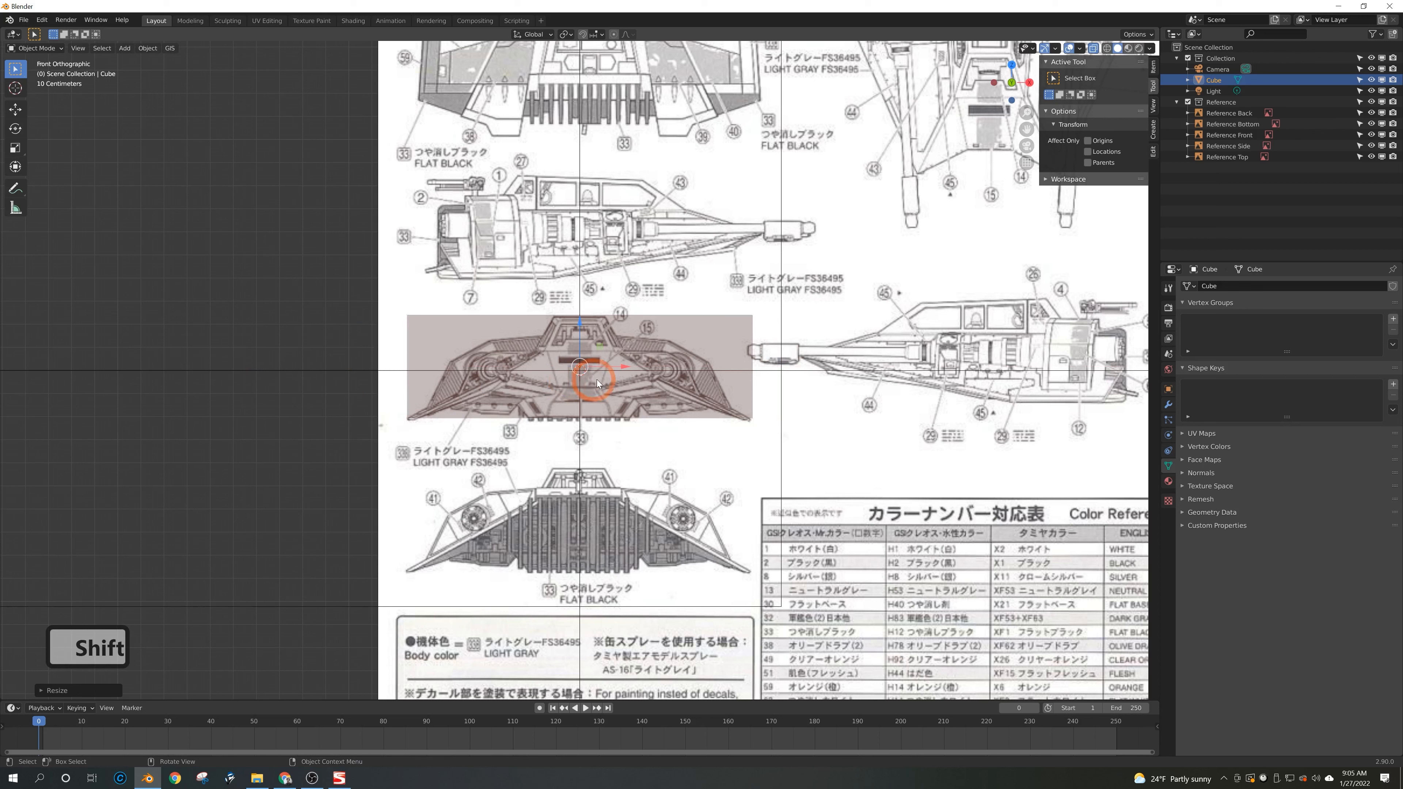
# Step: Lower the cube along Z by about 0.006 m to fit it over the front drawing
pyautogui.press('g')
pyautogui.press('z')
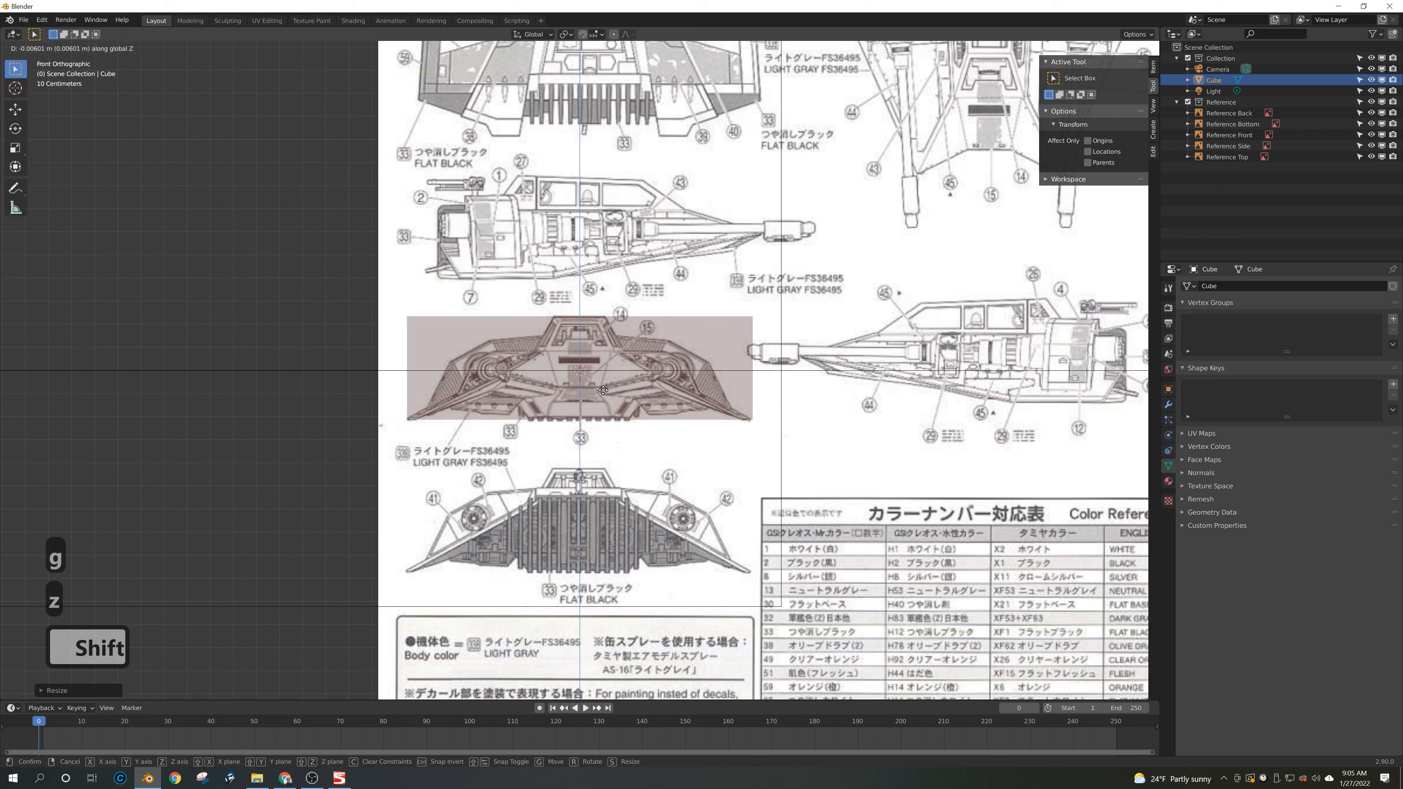
pyautogui.click(604, 390)
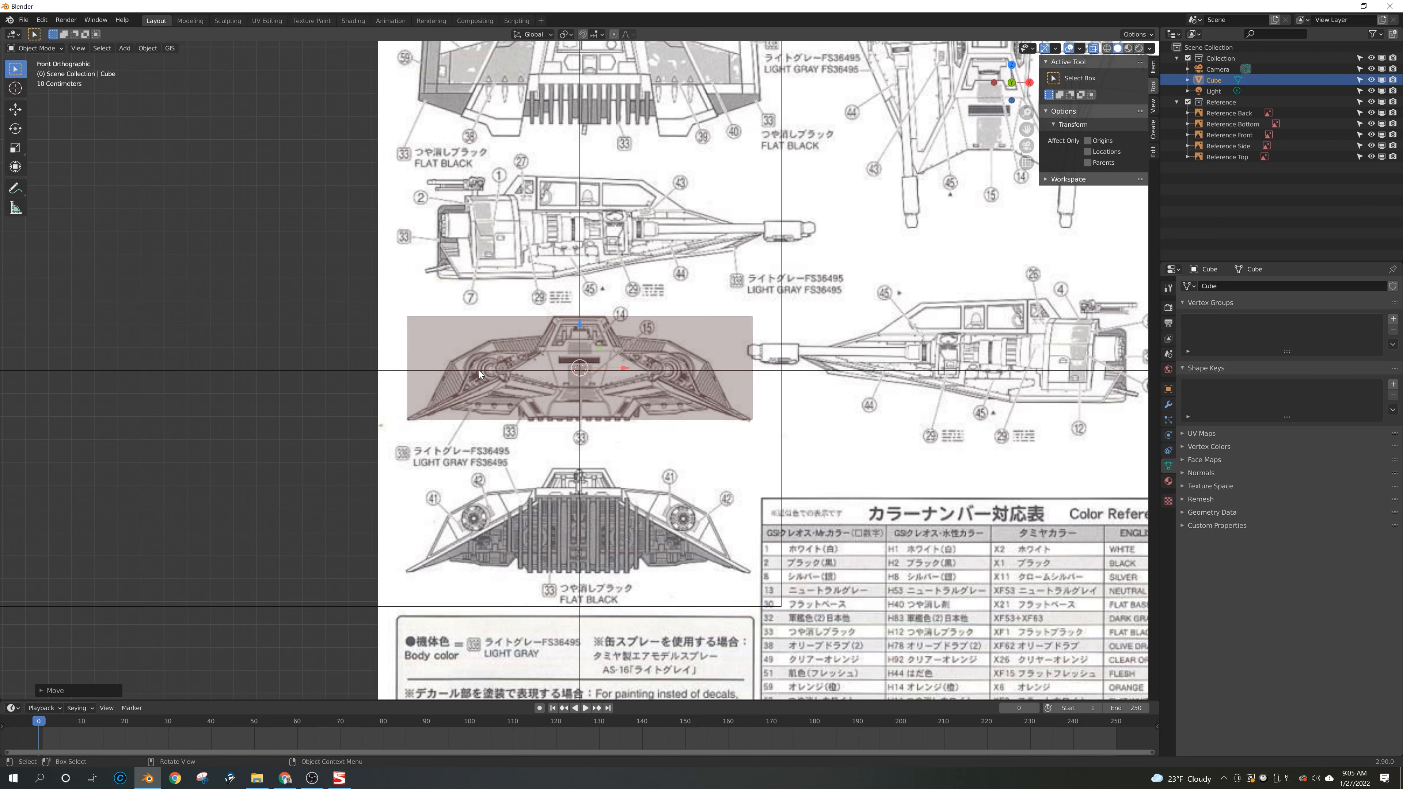
# Step: In the side view, move the side reference image slightly down along Z so its drawing matches the cube's height
pyautogui.press('KP_3')
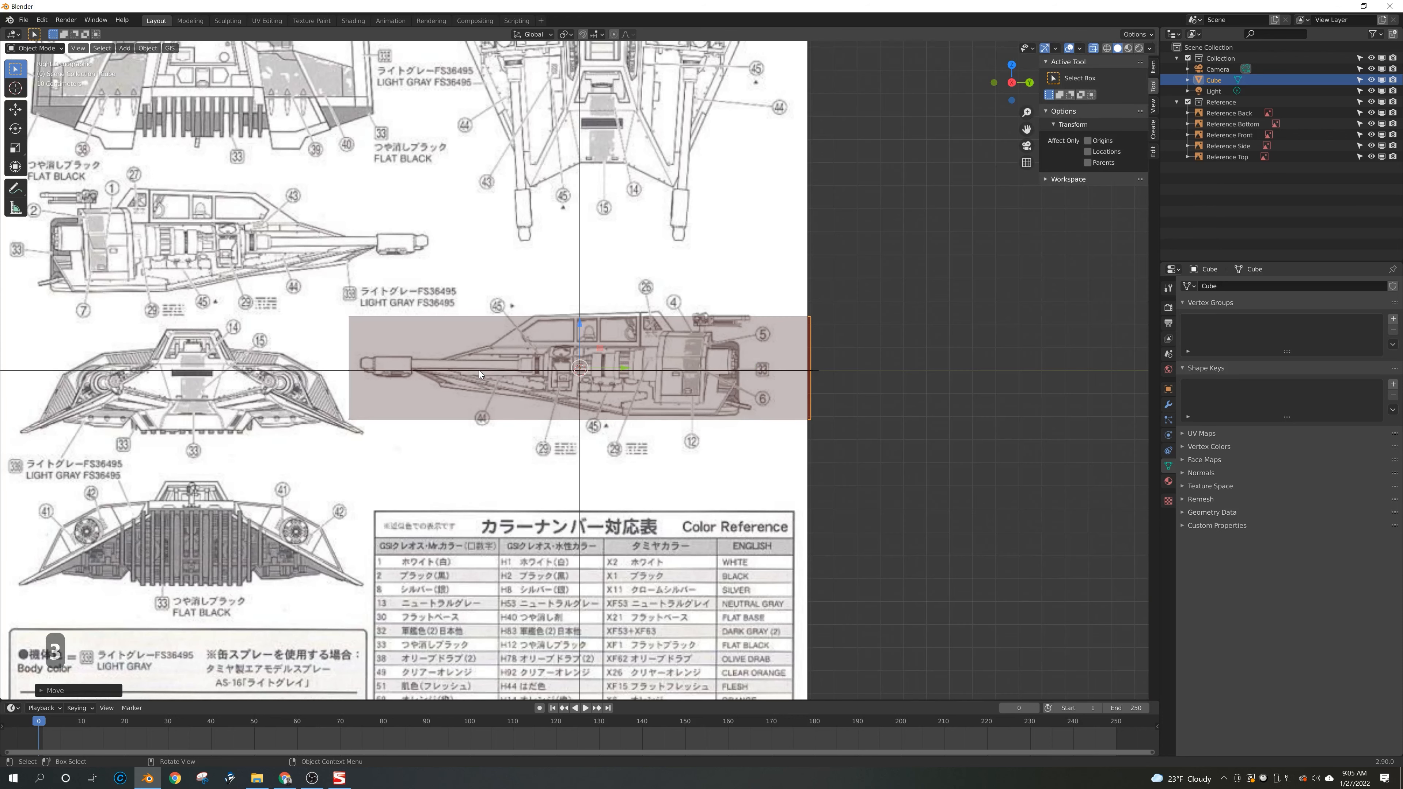
pyautogui.click(801, 281)
pyautogui.press('g')
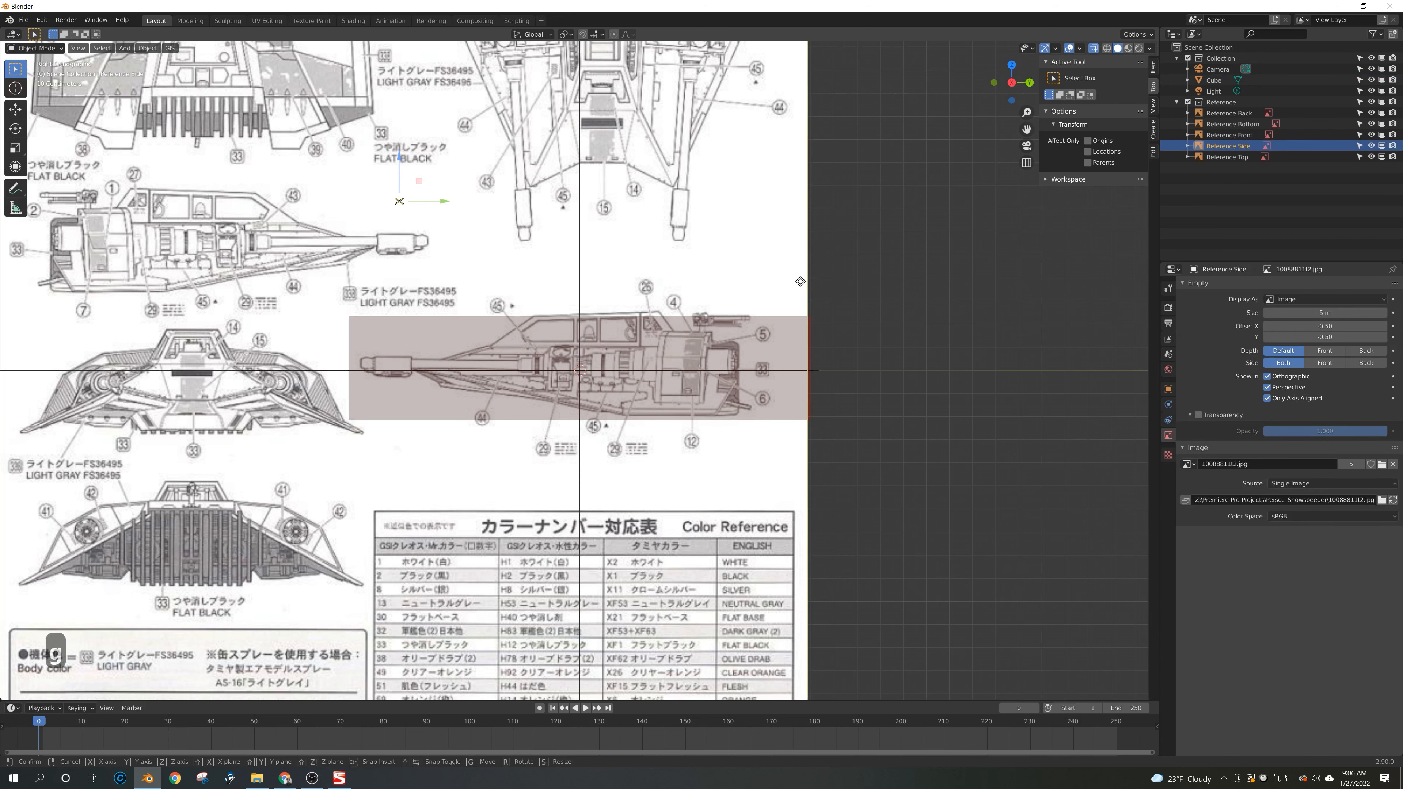
pyautogui.press('z')
pyautogui.press('shift')
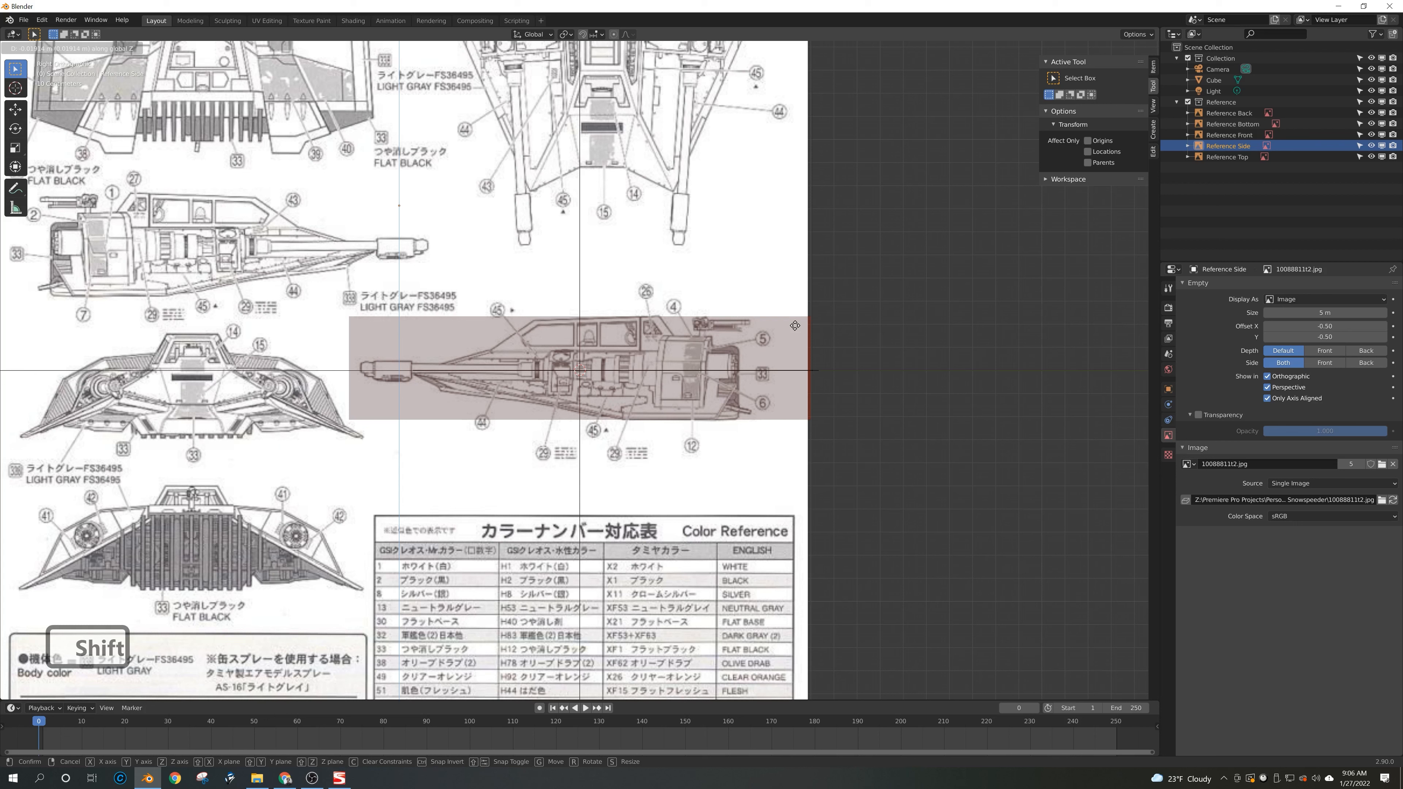
pyautogui.click(795, 326)
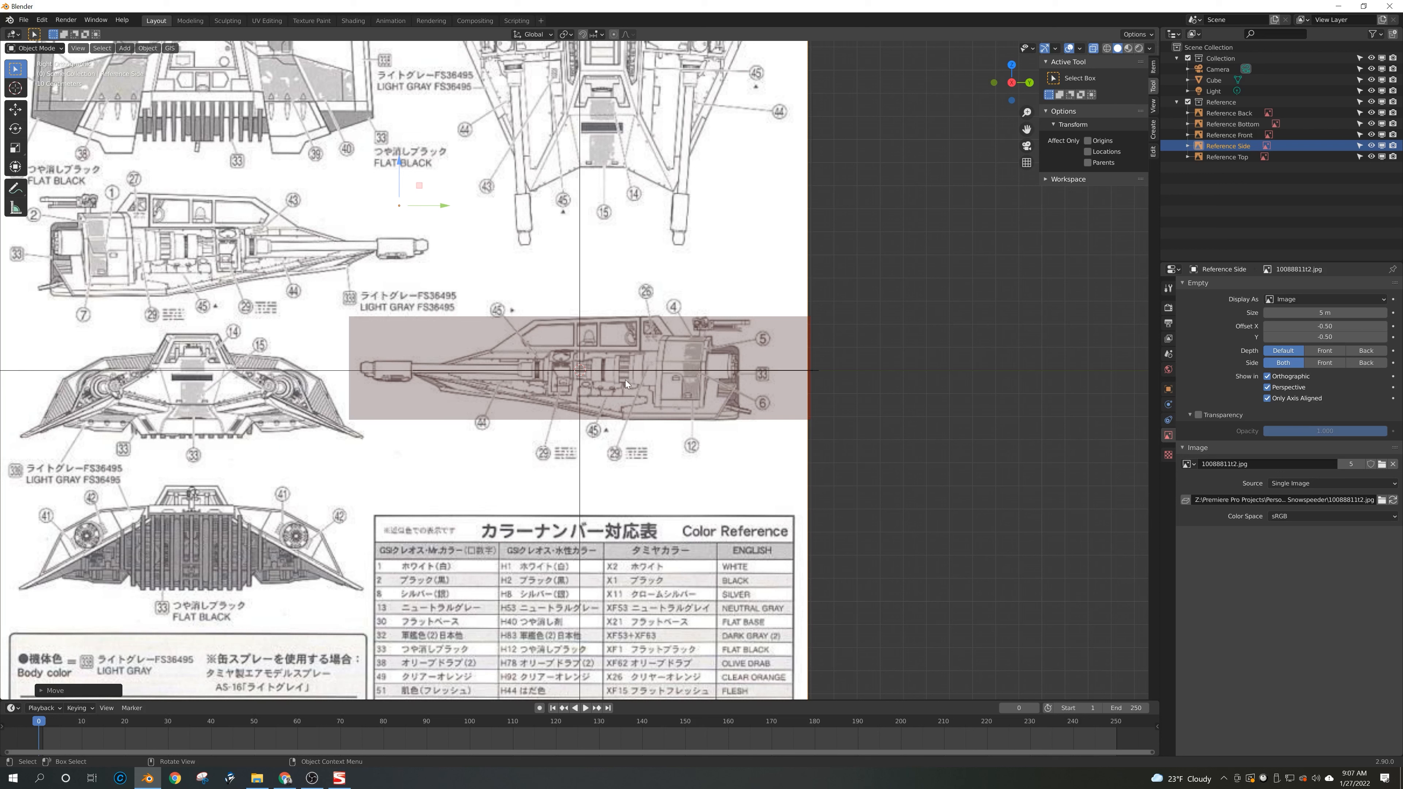
# Step: Scale the cube down along Y to approximate the hull length in the side drawing
pyautogui.press('s')
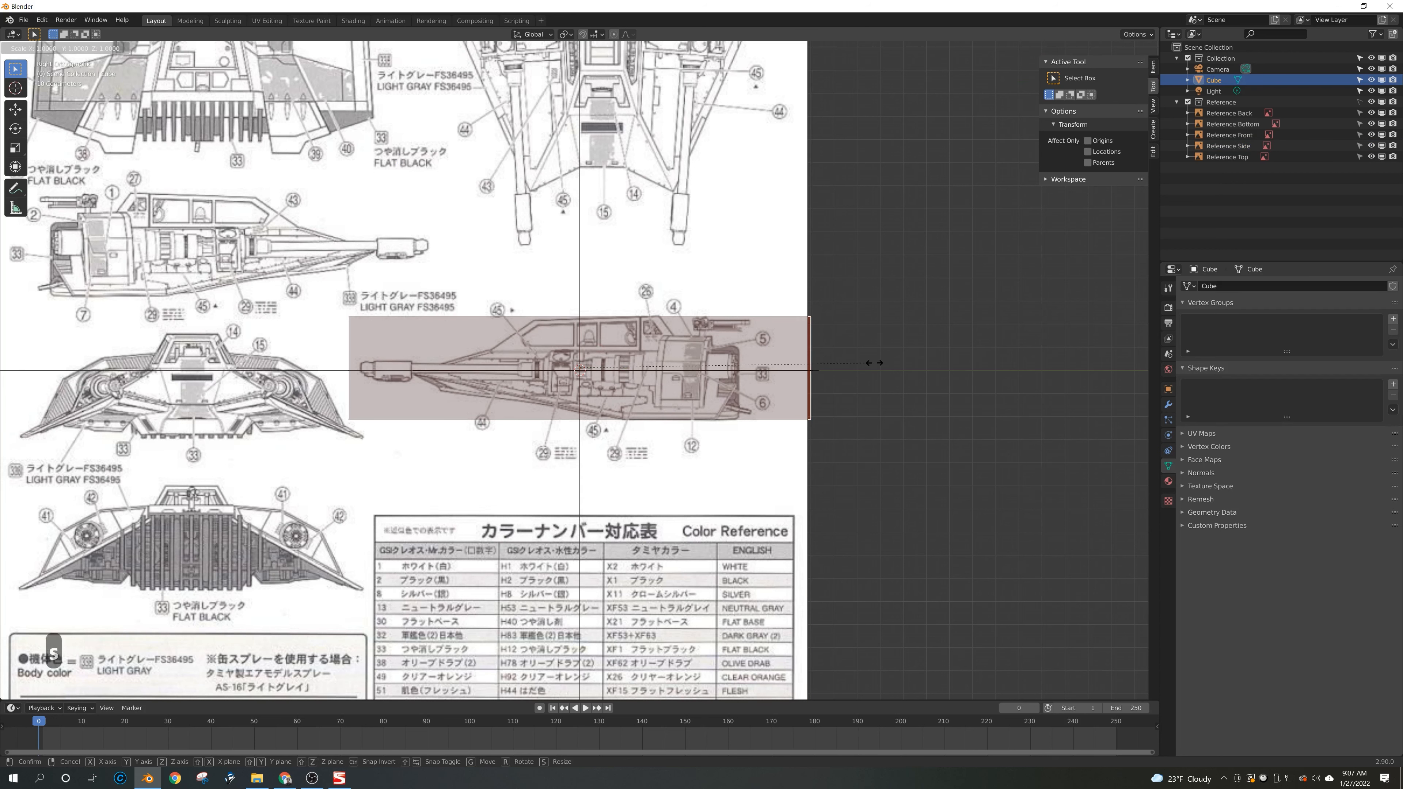
pyautogui.press('y')
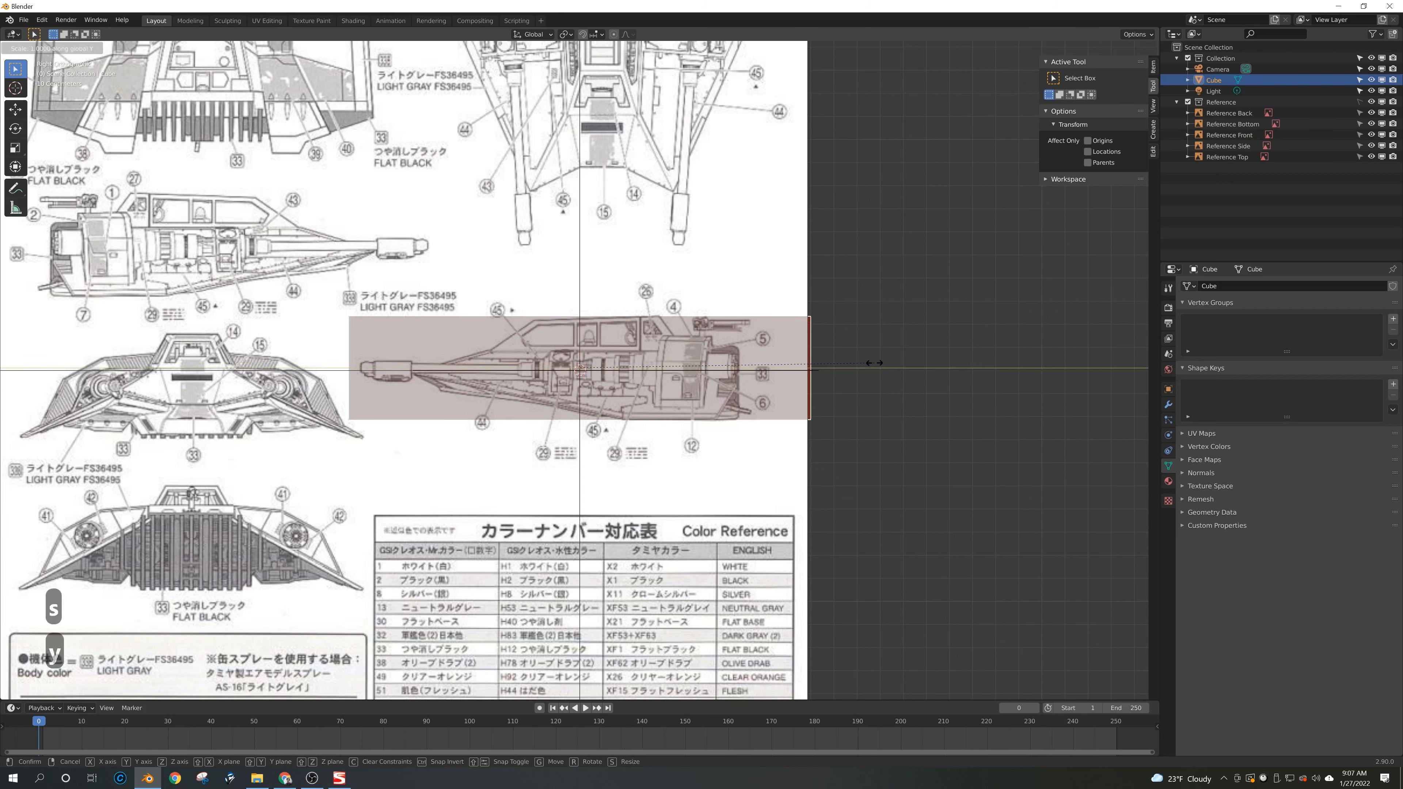
pyautogui.press('shift')
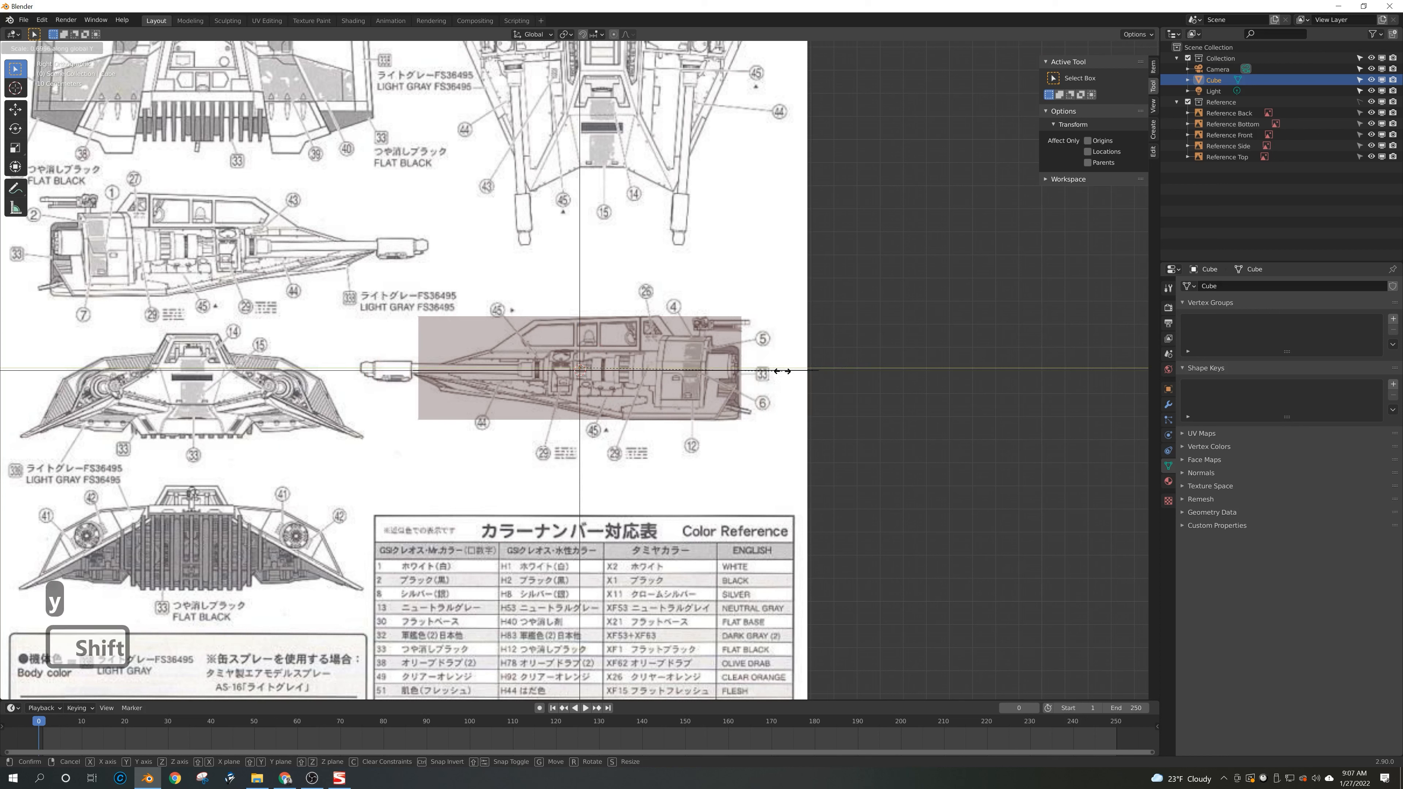
pyautogui.click(752, 375)
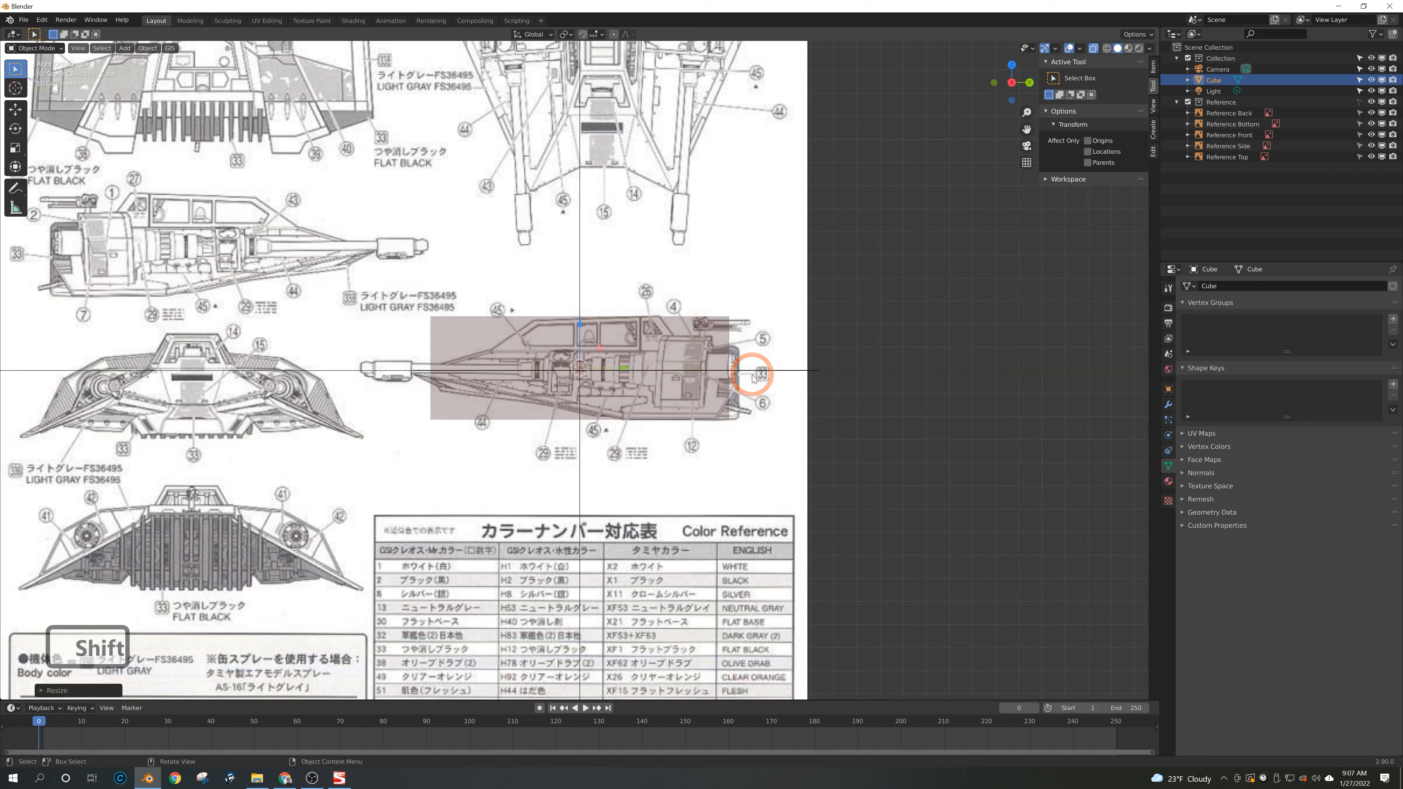
pyautogui.press('g')
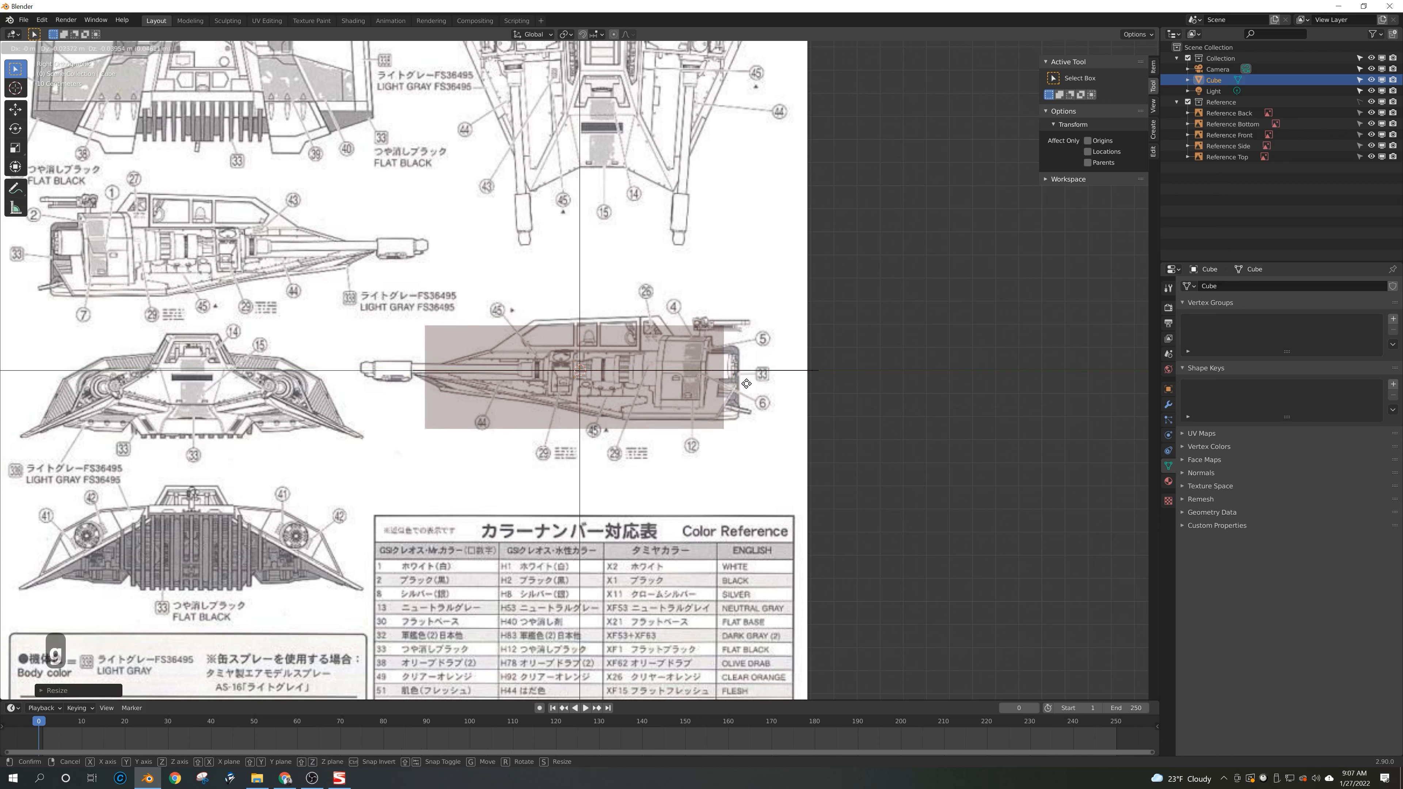
pyautogui.rightClick(752, 376)
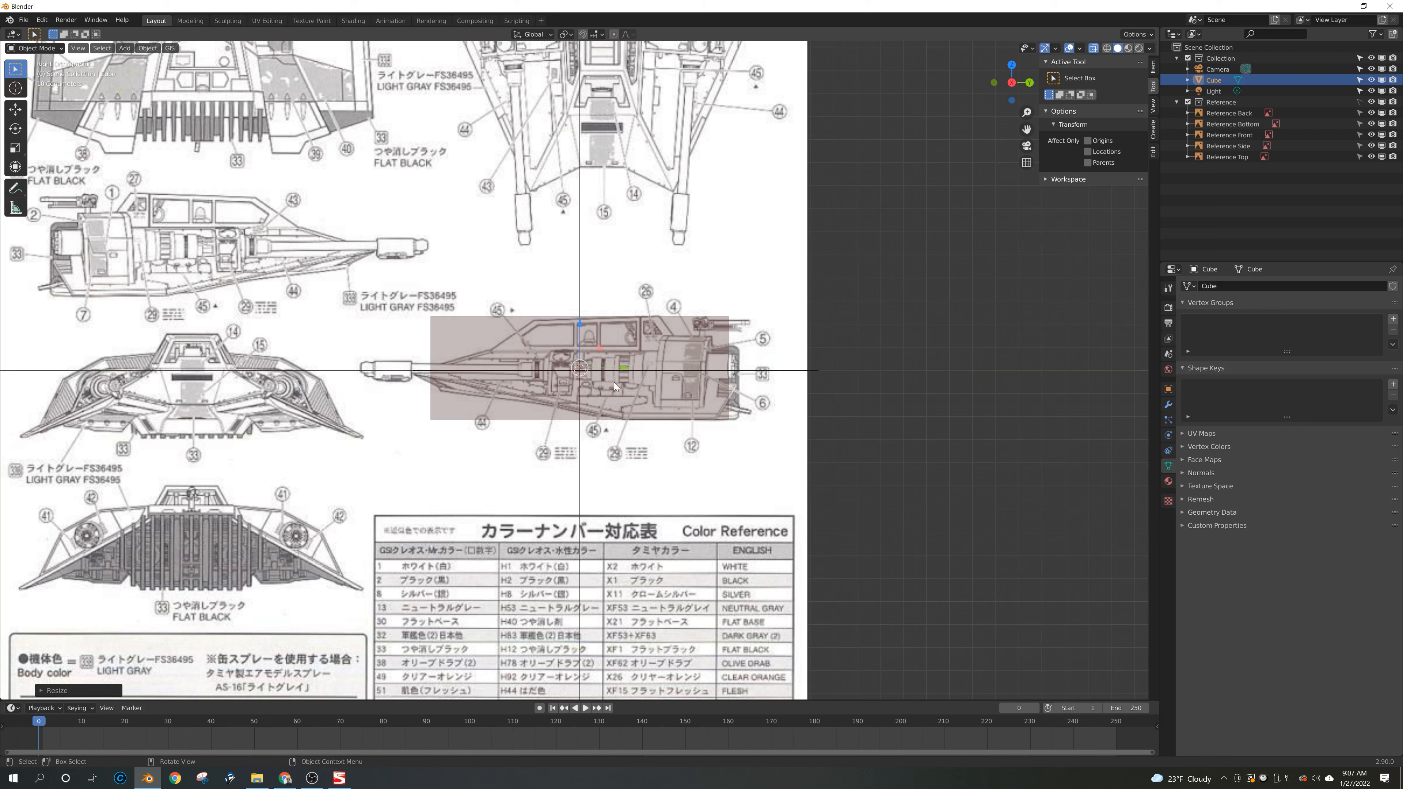
# Step: Shift the side reference image along Y toward the rear to line up the hull's nose with the cube's front end
pyautogui.click(838, 319)
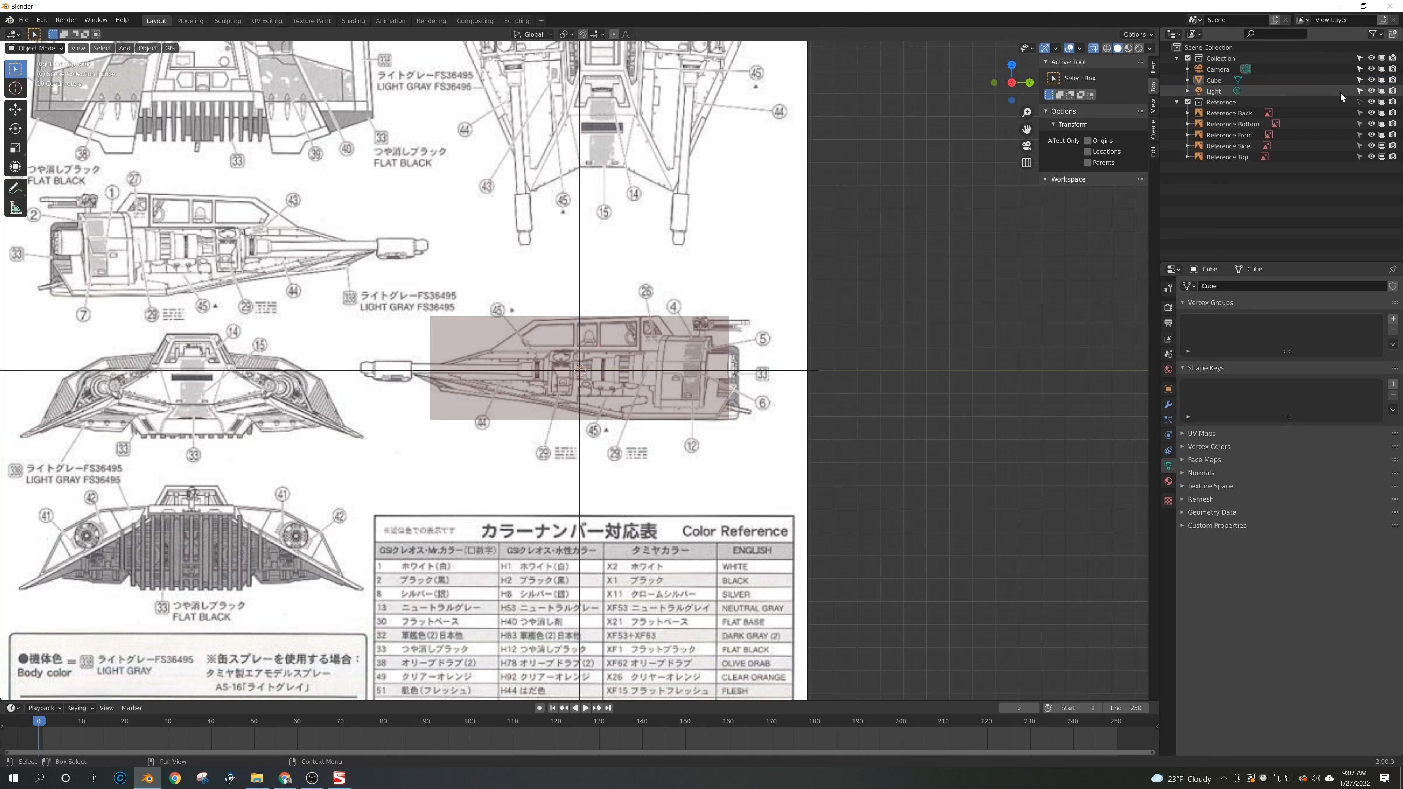
pyautogui.click(717, 485)
pyautogui.press('g')
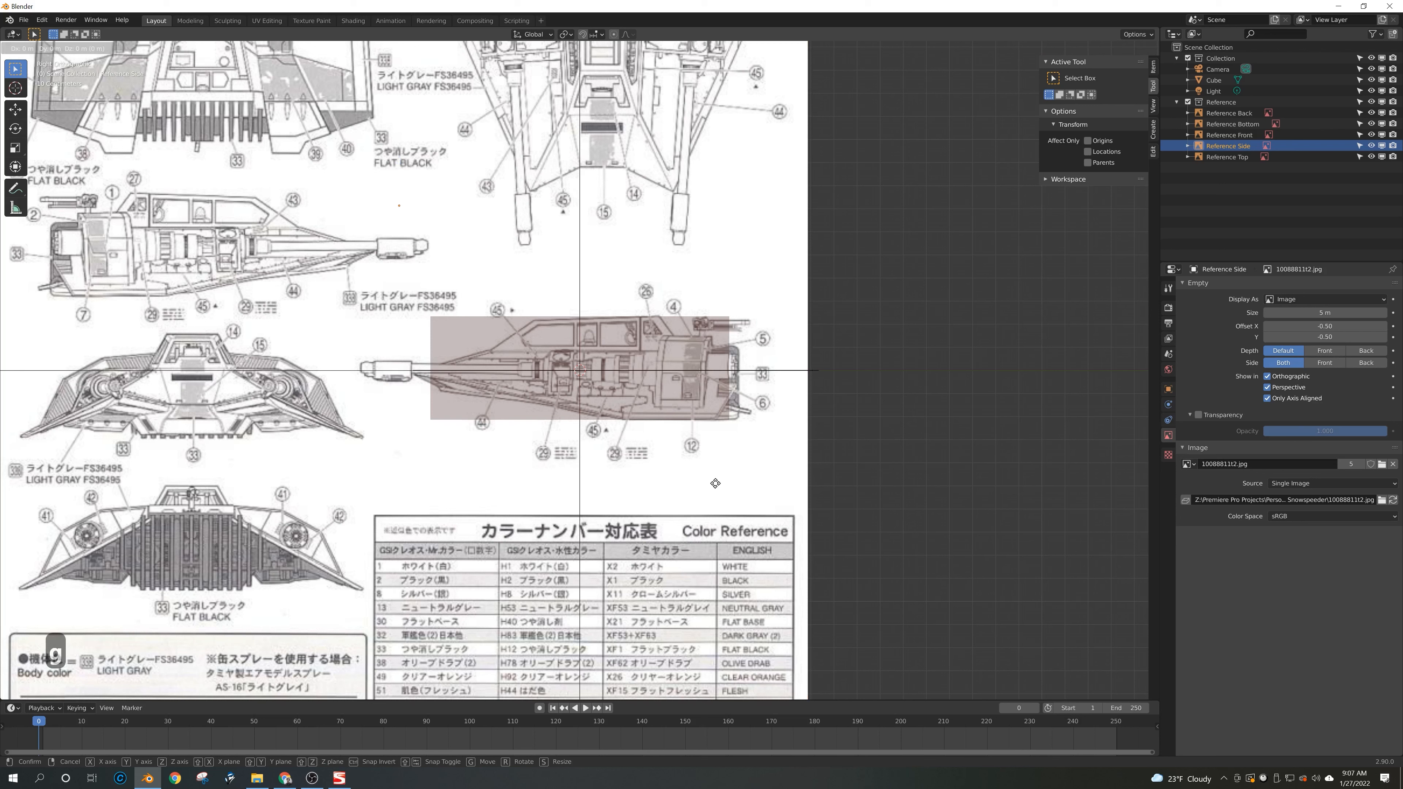
pyautogui.press('t')
pyautogui.press('y')
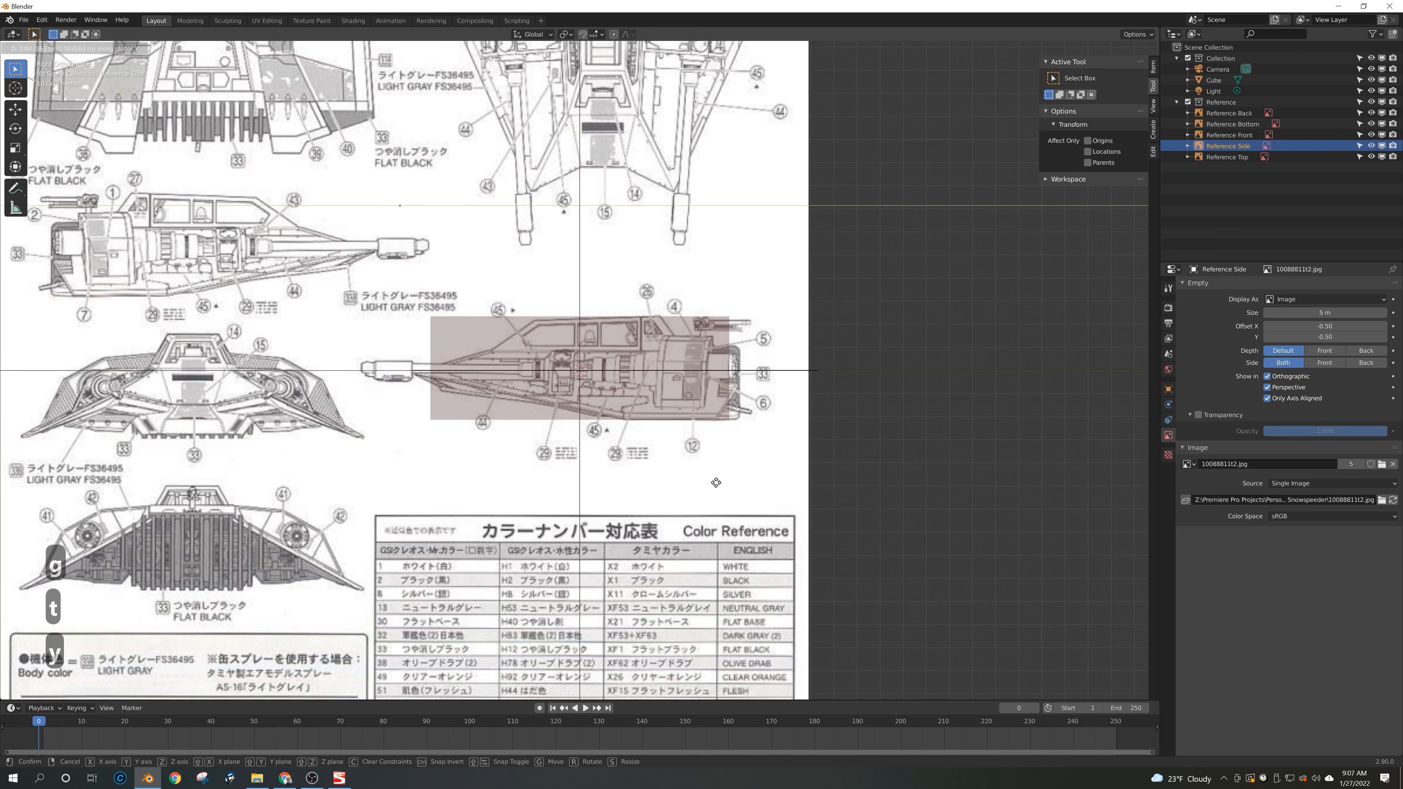
pyautogui.press('shift')
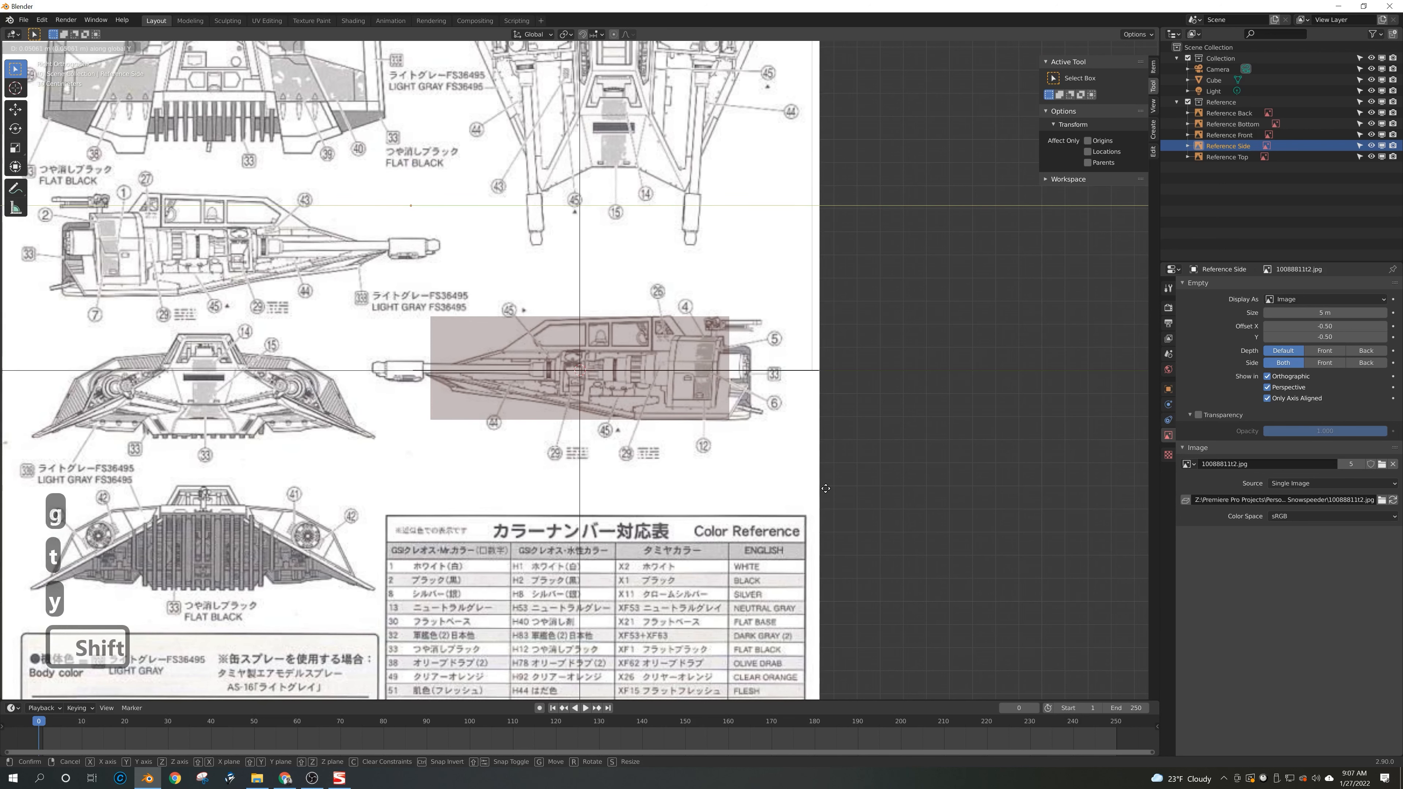
pyautogui.click(871, 491)
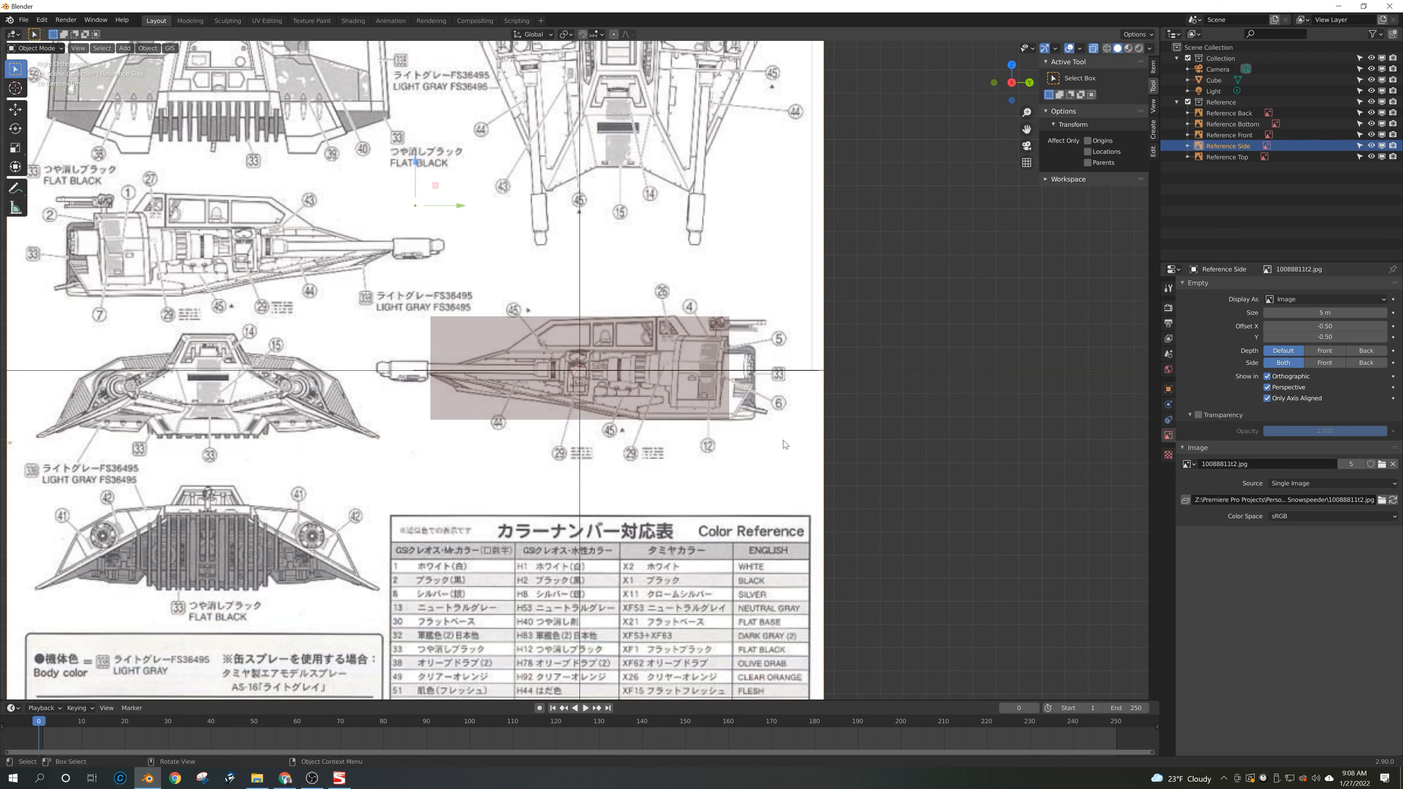
# Step: Nudge the side reference image back along Y to centre its hull on the cube
pyautogui.press('g')
pyautogui.press('y')
pyautogui.press('shift')
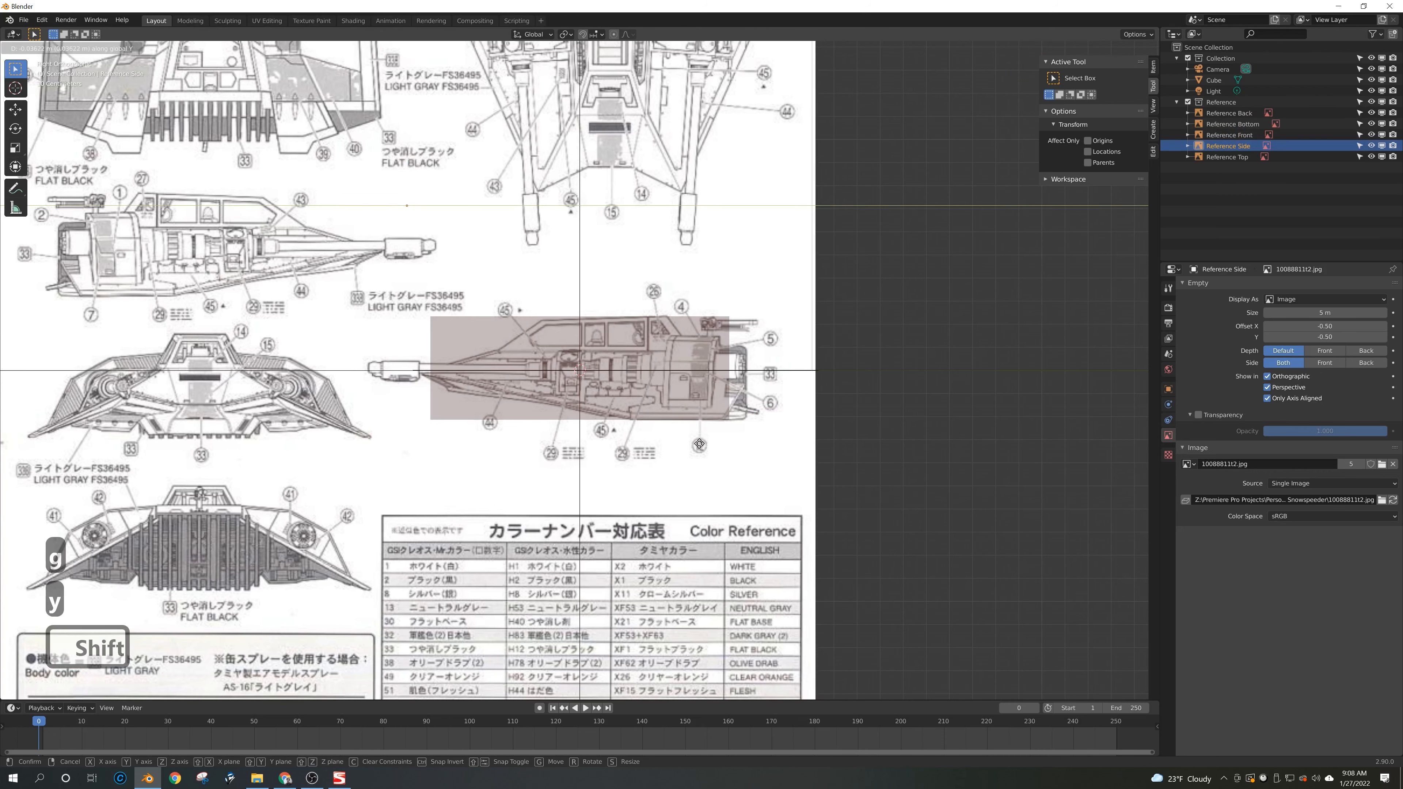
pyautogui.click(719, 425)
# Step: Make the Reference collection unselectable and enlarge the cube along Y to span the hull in the side drawing
pyautogui.click(712, 410)
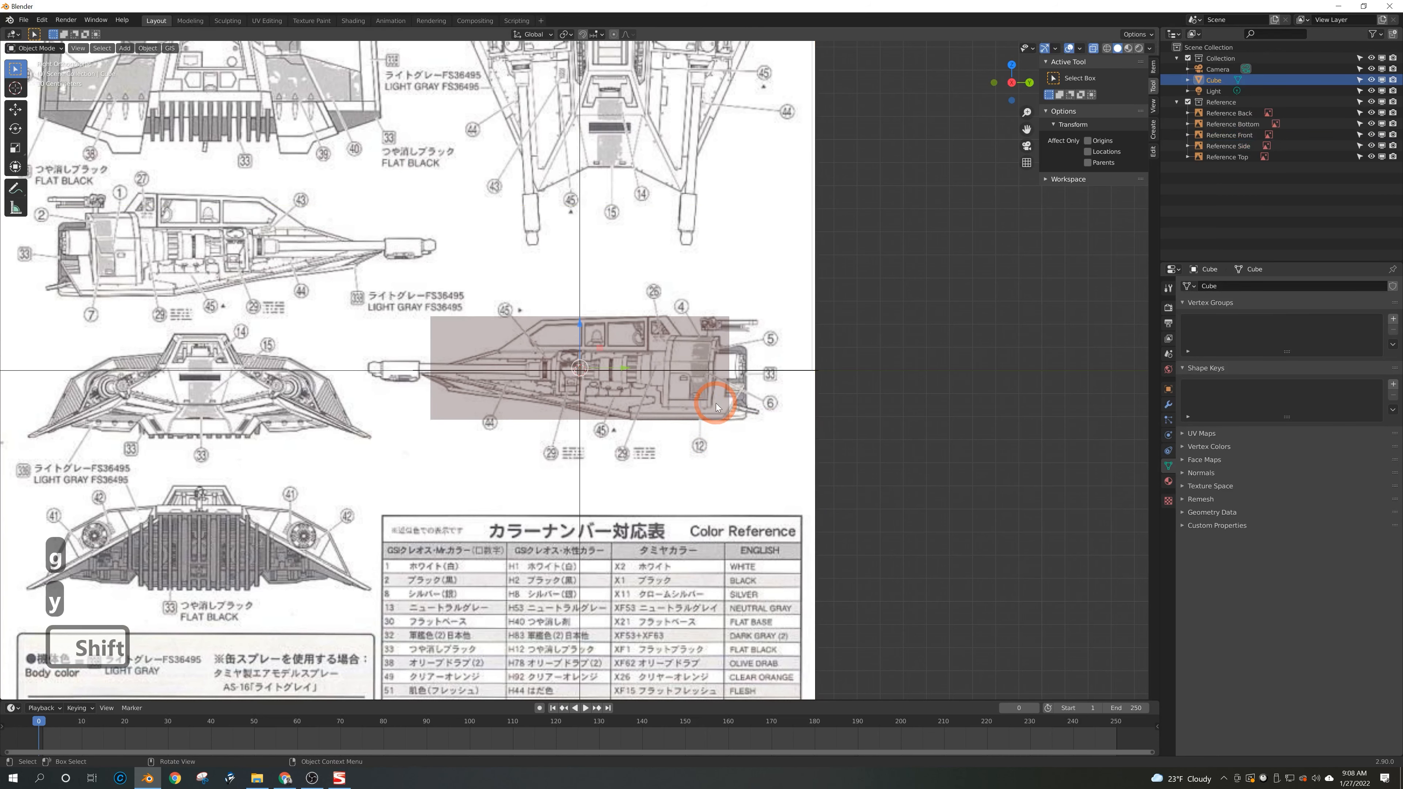
pyautogui.click(1359, 102)
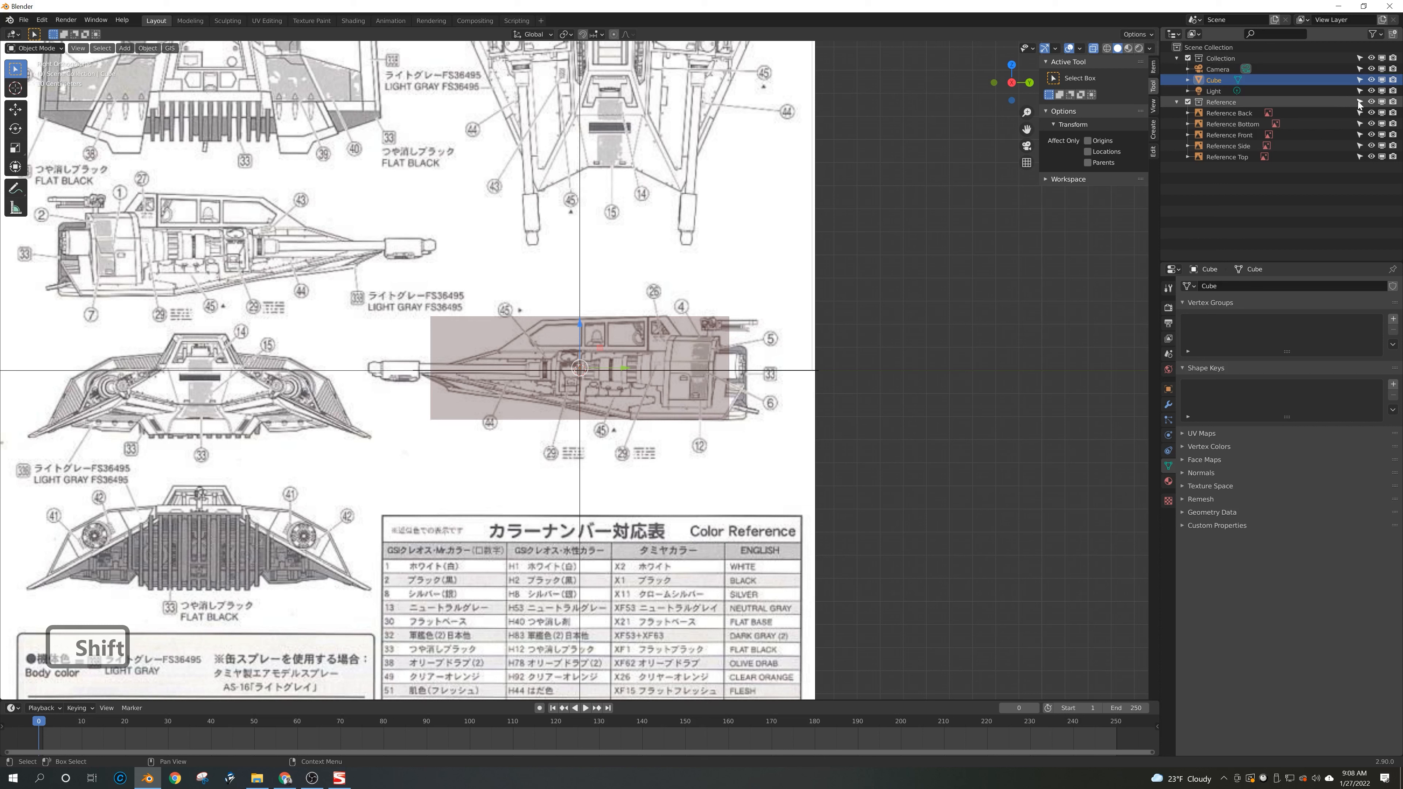
pyautogui.click(658, 406)
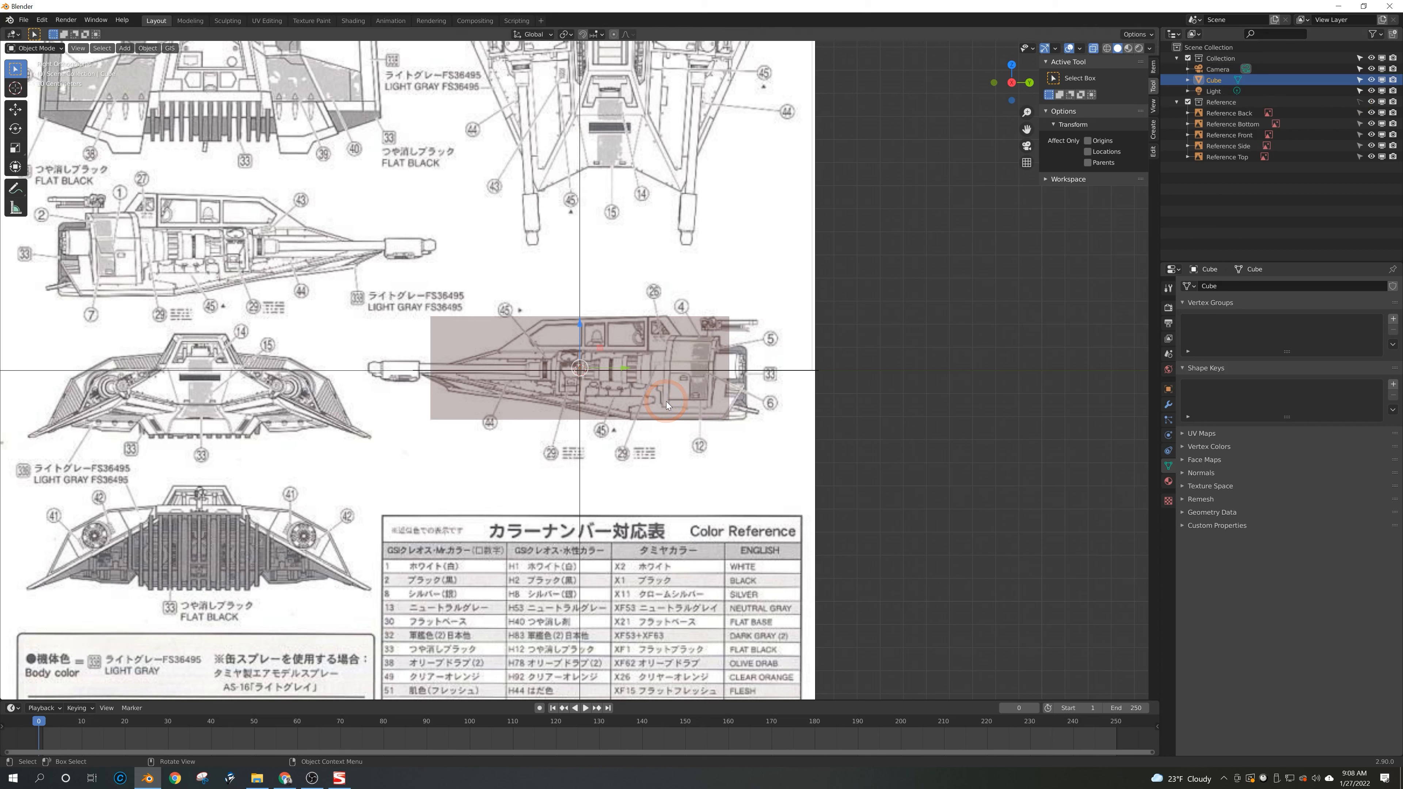
pyautogui.press('s')
pyautogui.press('y')
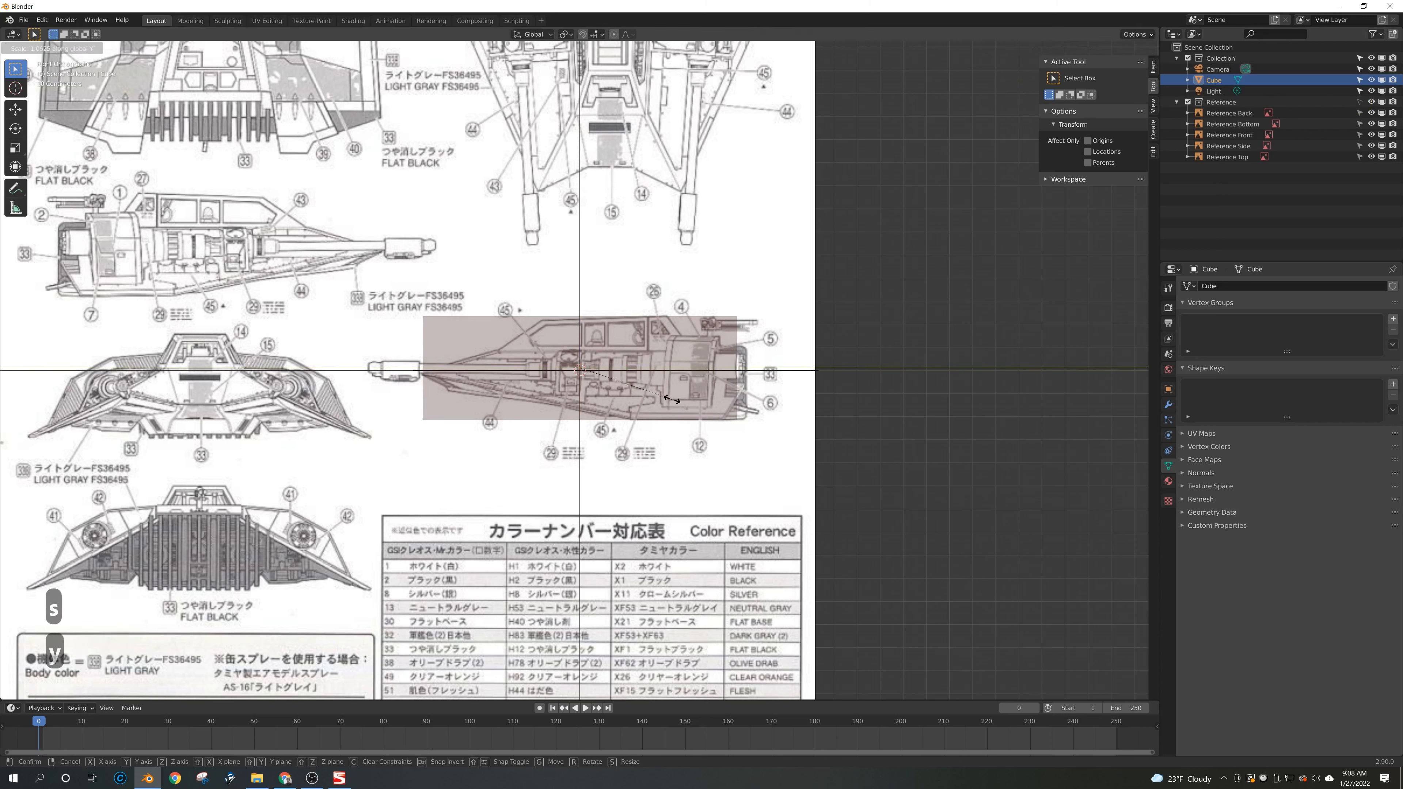
pyautogui.press('shift')
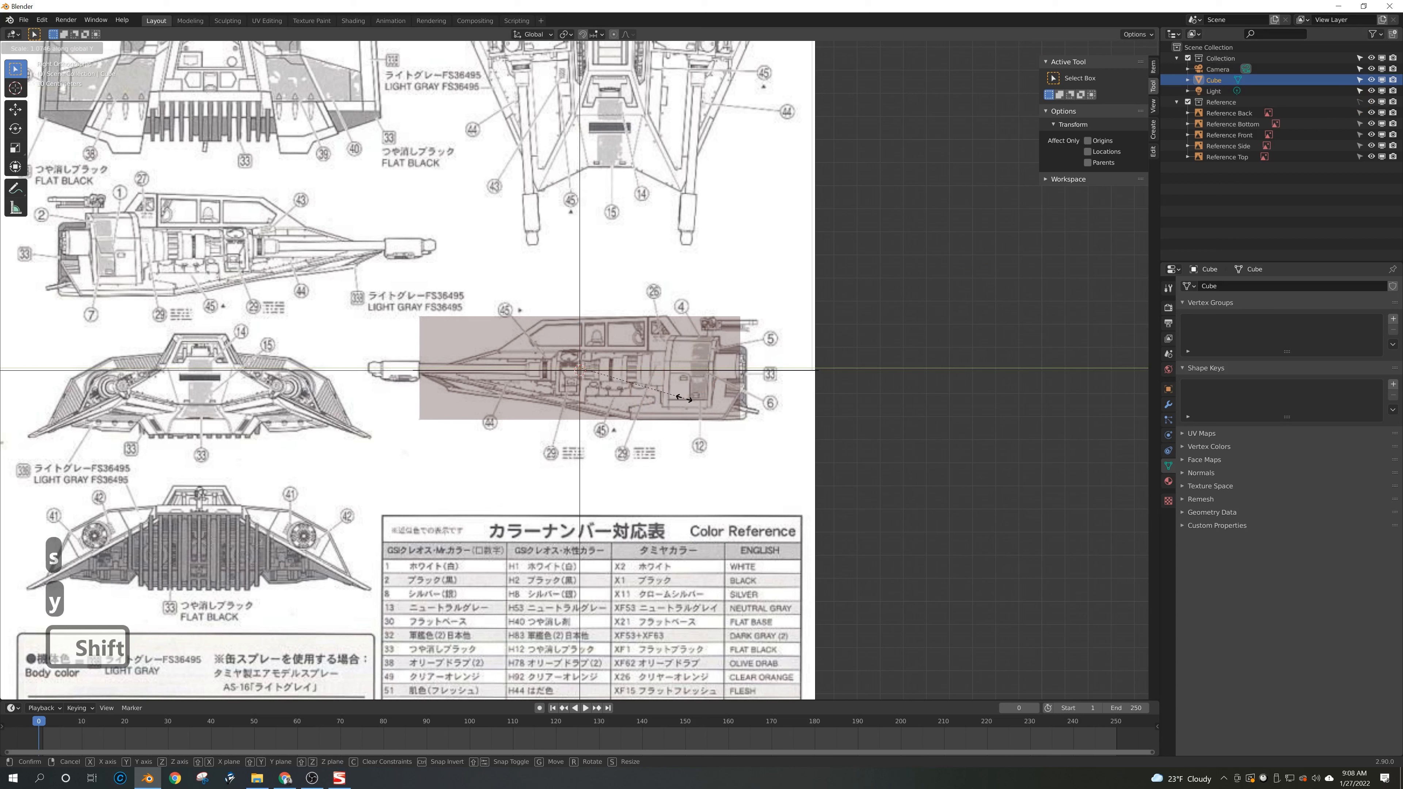
pyautogui.click(685, 399)
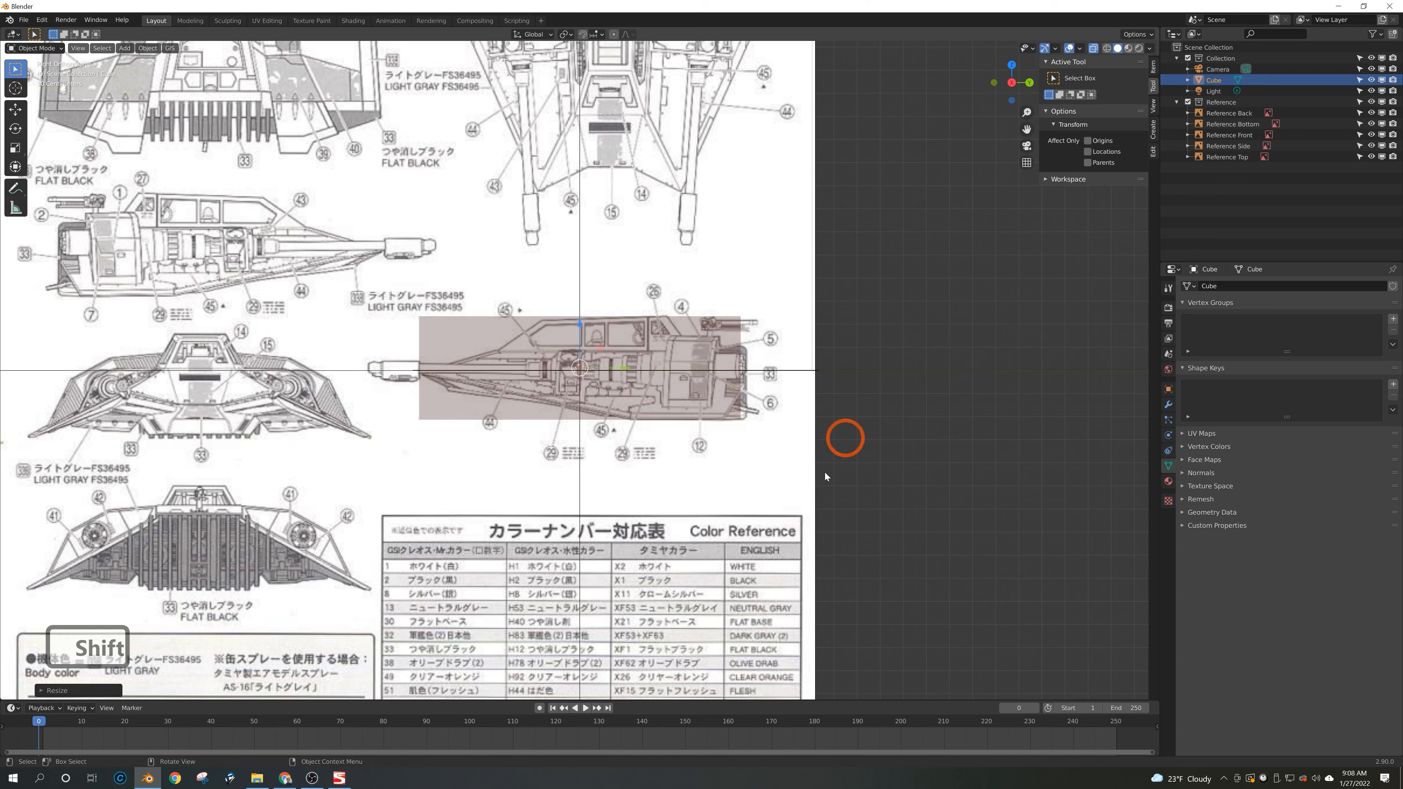
# Step: Move the side reference image very slightly along Y toward the nose to even out the fit at both cube ends
pyautogui.click(782, 504)
pyautogui.press('g')
pyautogui.press('y')
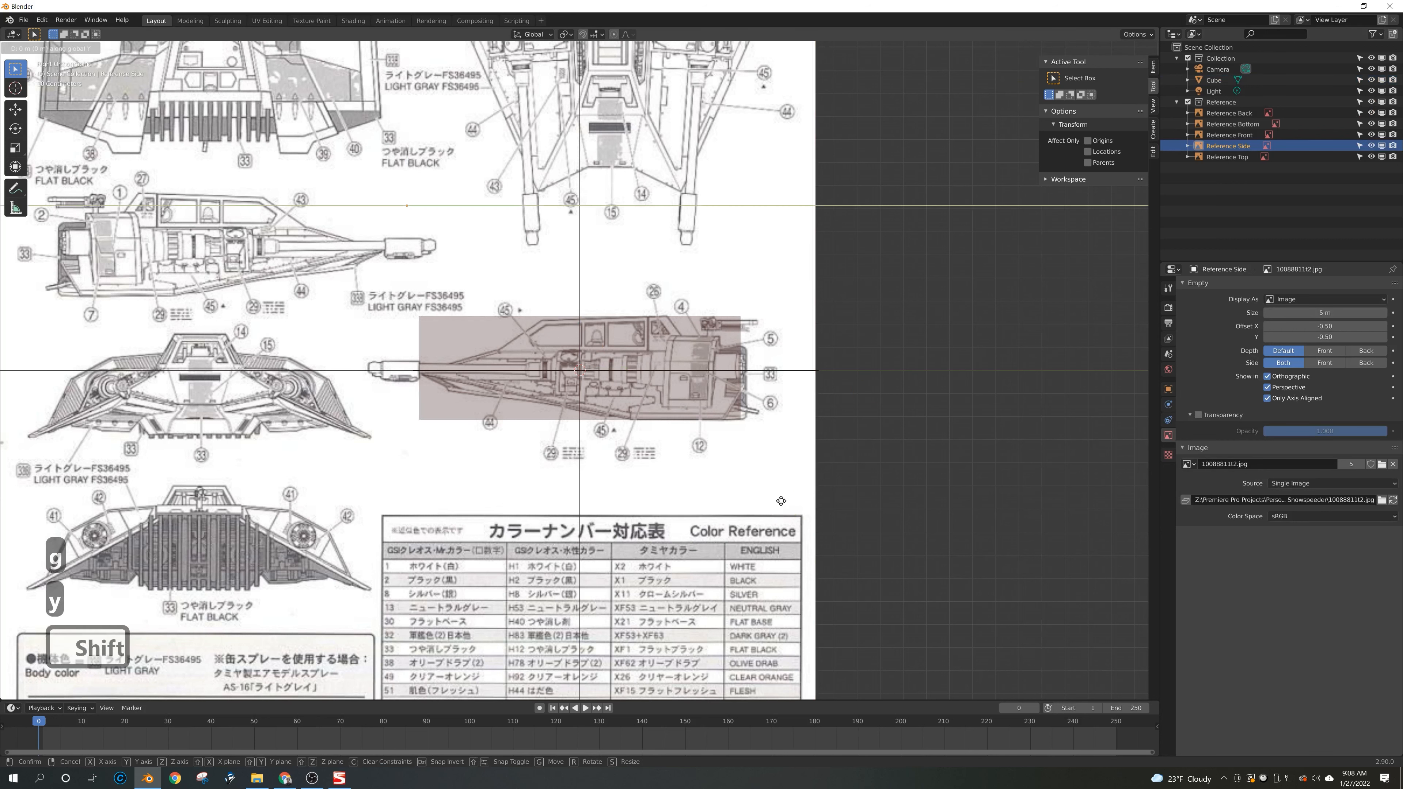
pyautogui.click(763, 500)
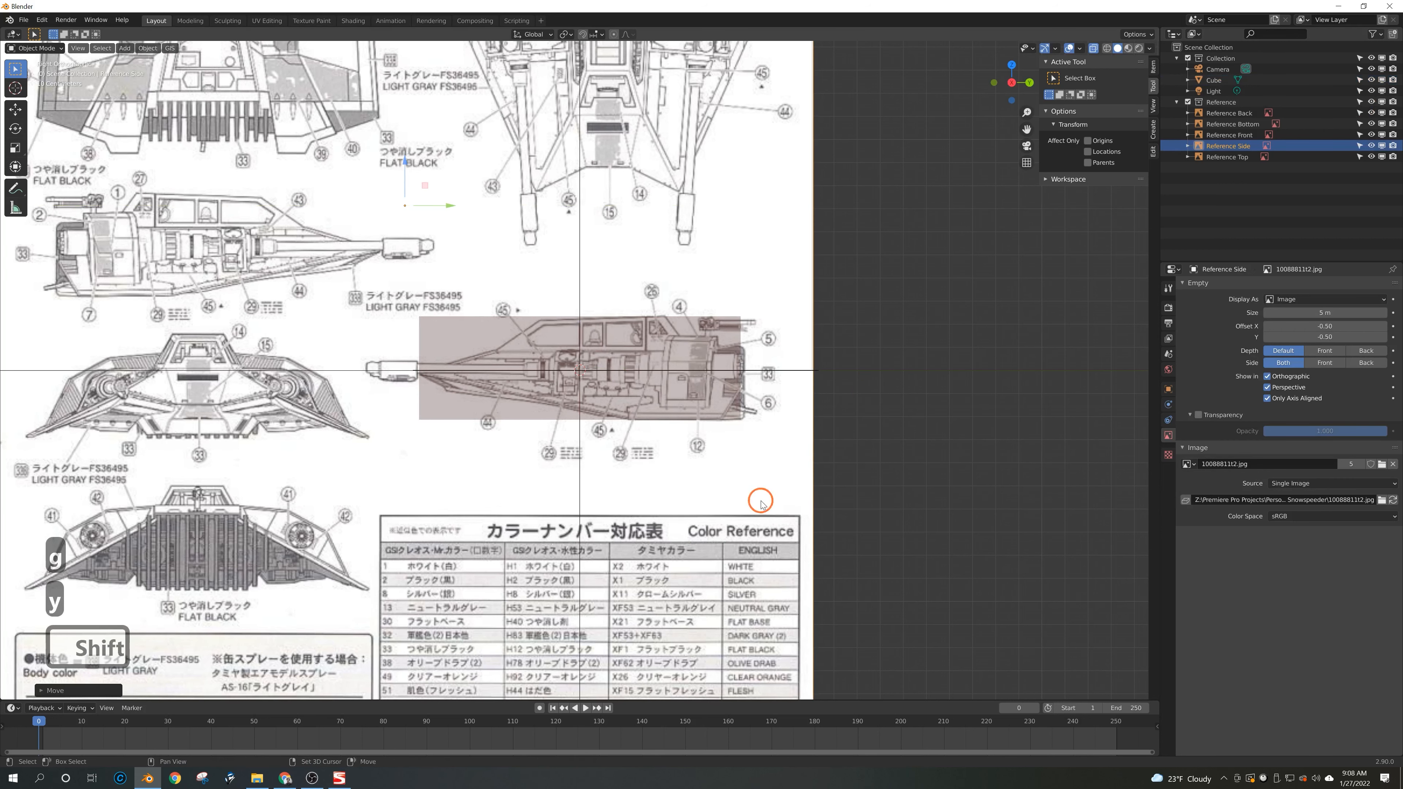
# Step: Lock the Reference collection against selection and fine-tune the cube's Y scale to the side drawing's hull ends
pyautogui.click(1360, 101)
pyautogui.click(731, 381)
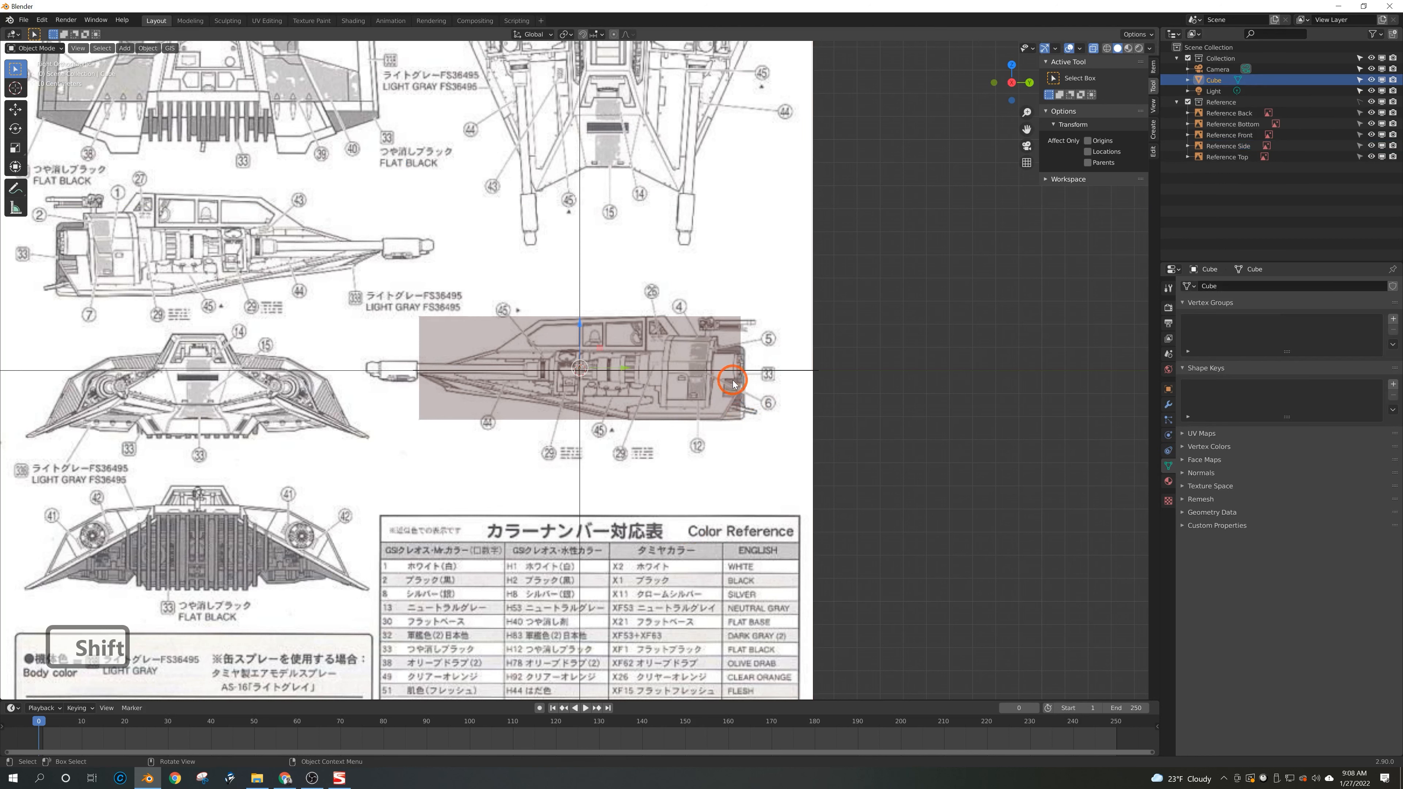
pyautogui.press('s')
pyautogui.press('y')
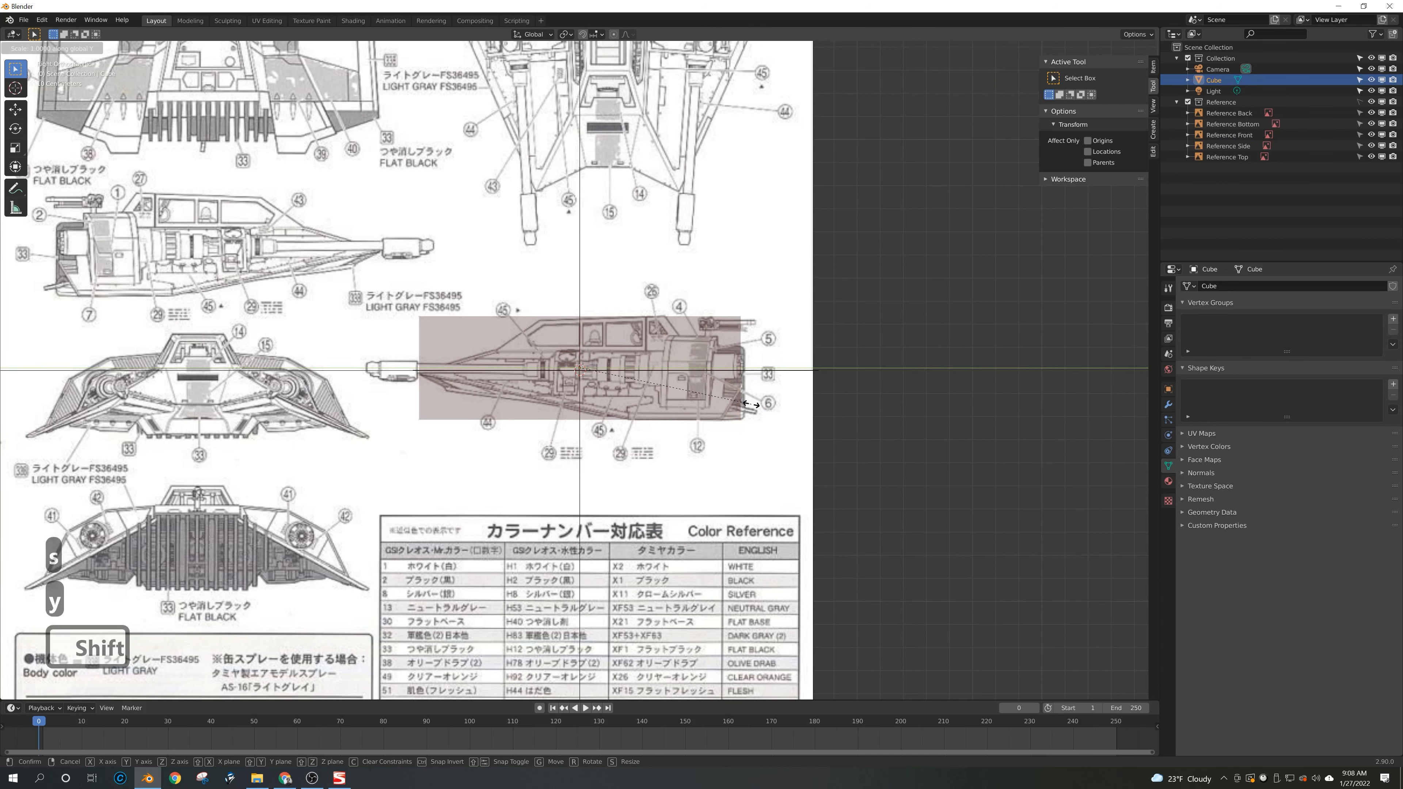
pyautogui.click(765, 409)
# Step: In the back view, move the back reference image down about 0.03 m along Z to align its drawing with the cube
pyautogui.hotkey('ctrl', '3')
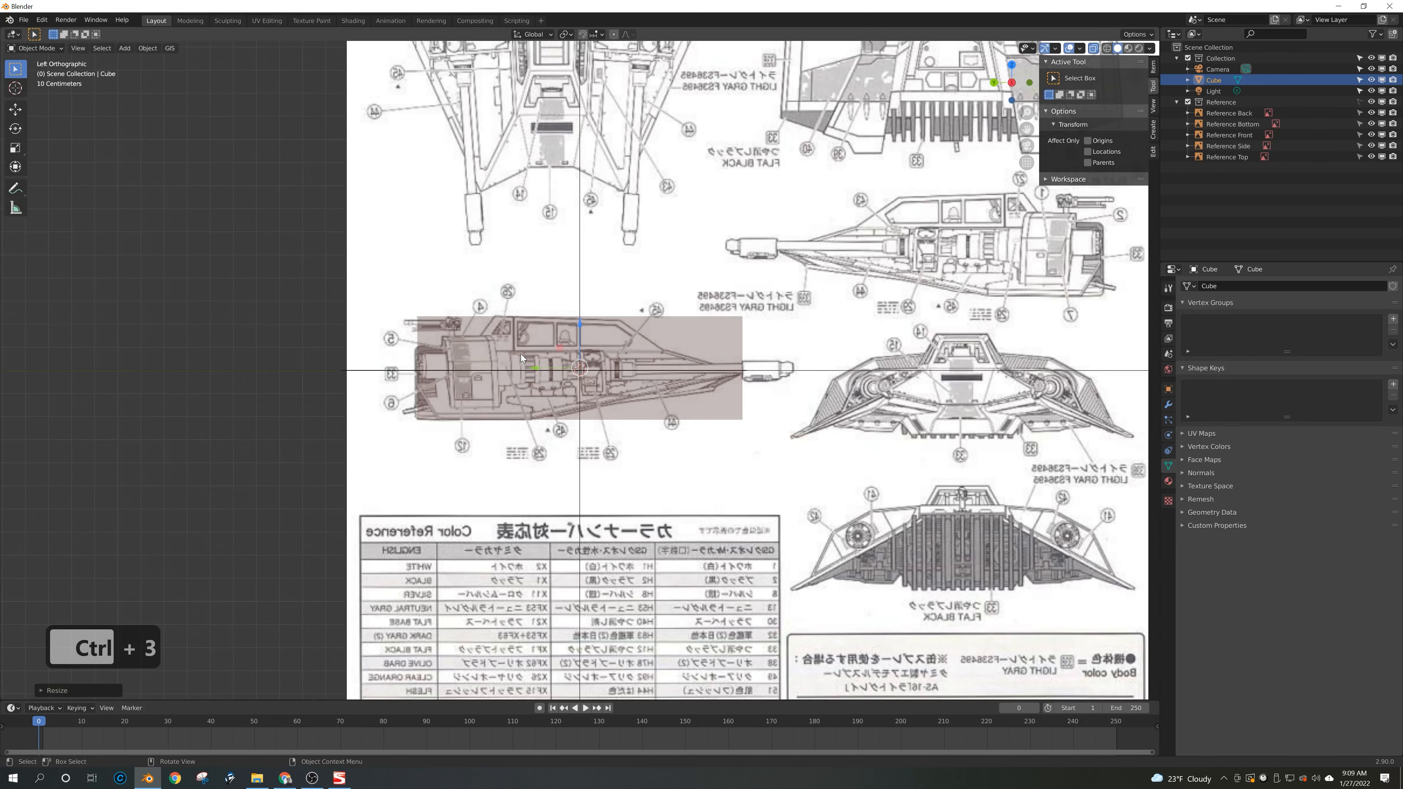
pyautogui.hotkey('ctrl', '1')
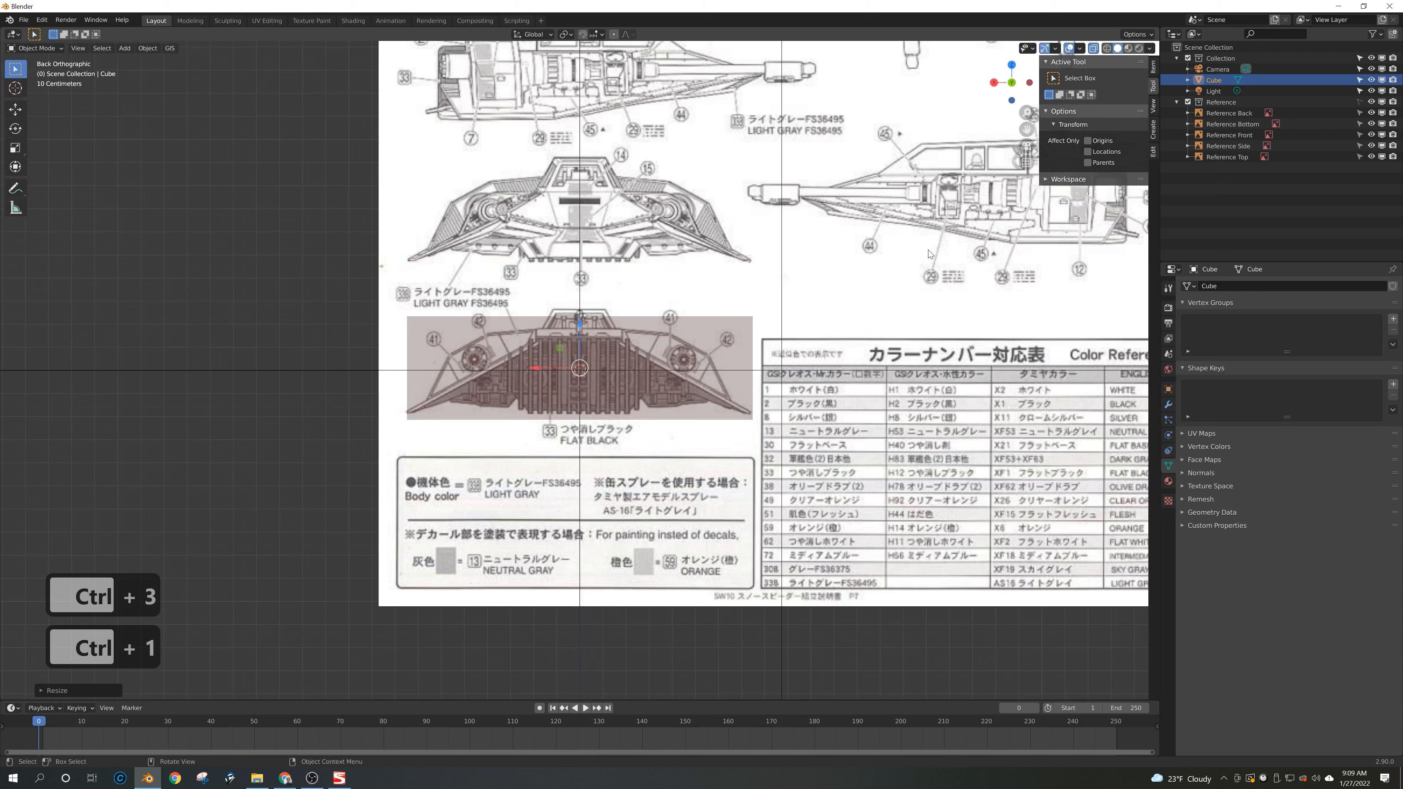
pyautogui.click(947, 285)
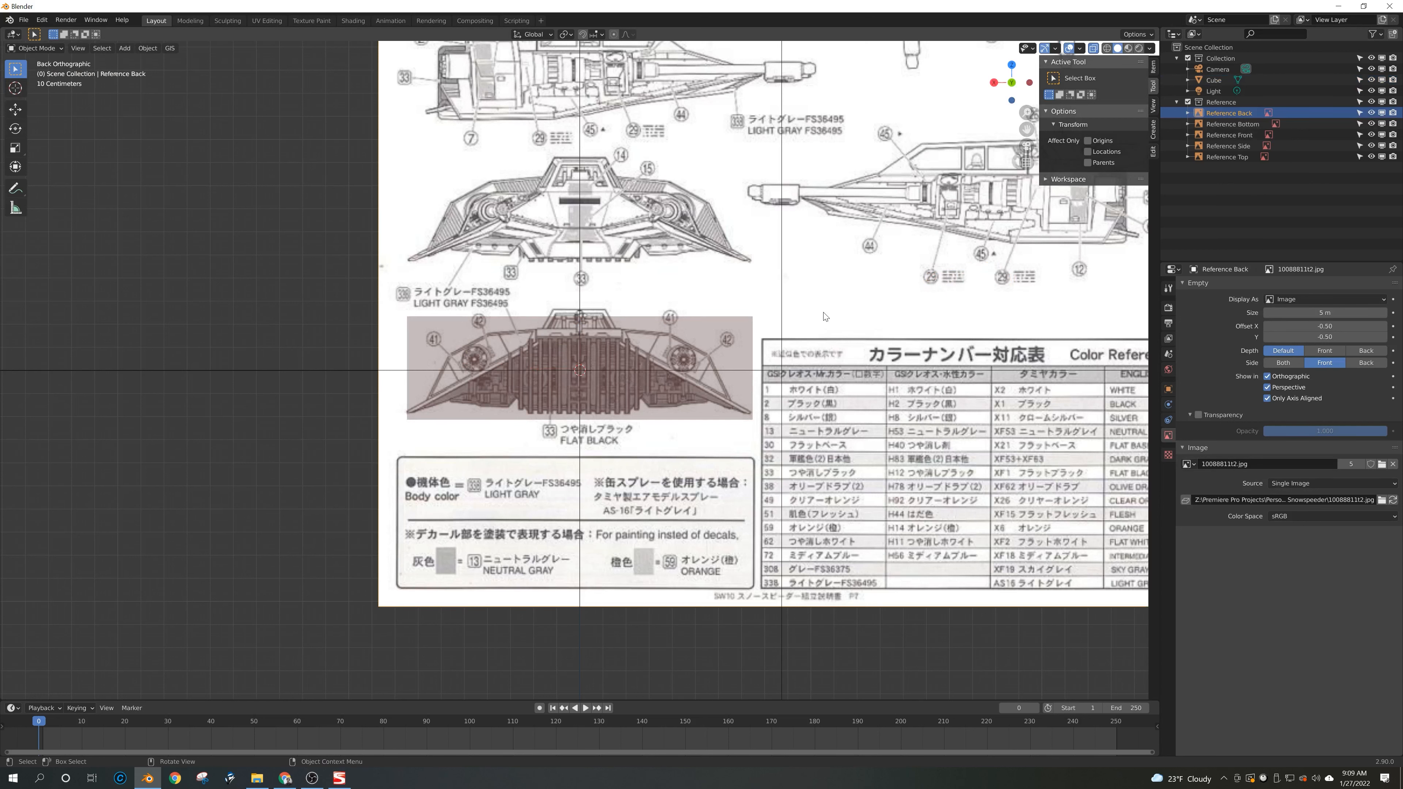
pyautogui.press('g')
pyautogui.press('z')
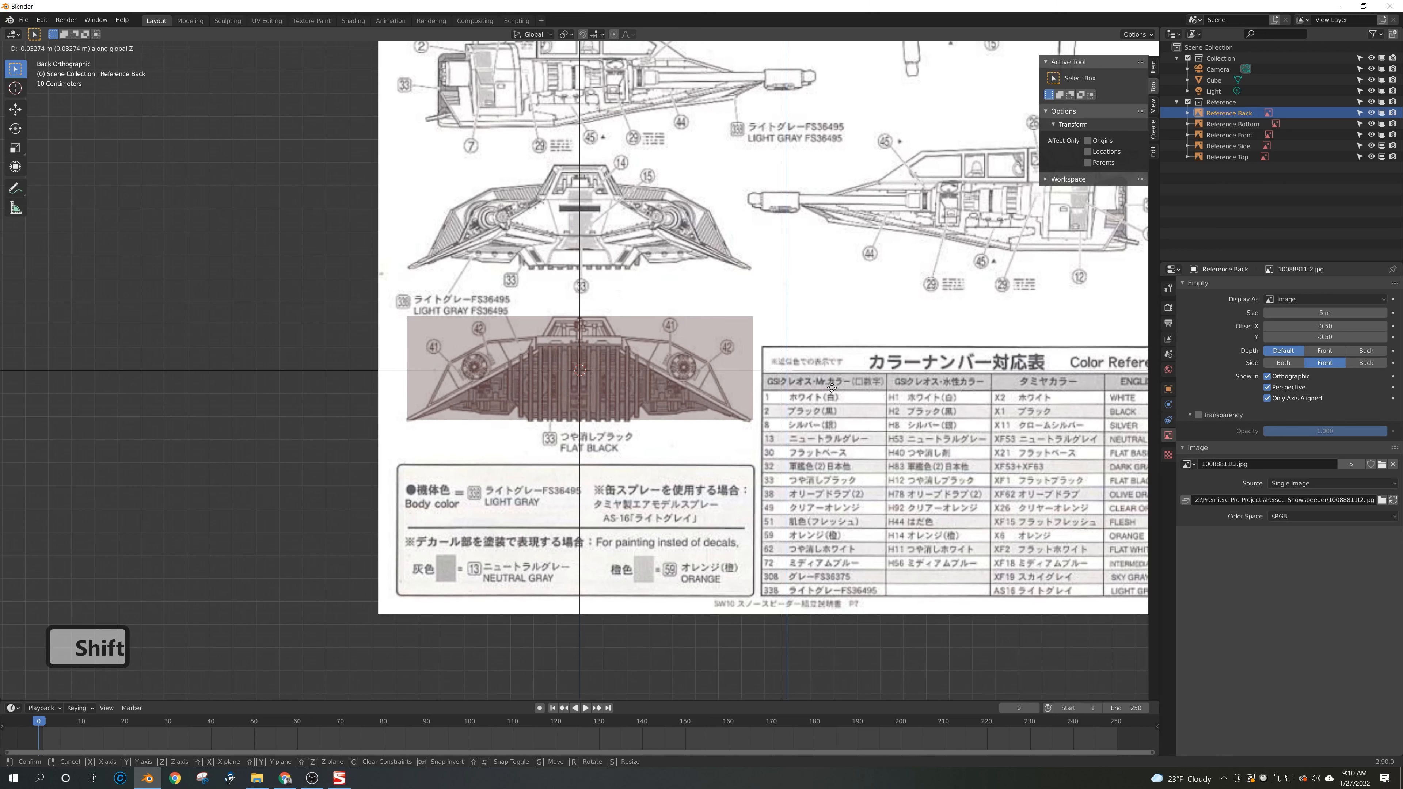
pyautogui.click(834, 377)
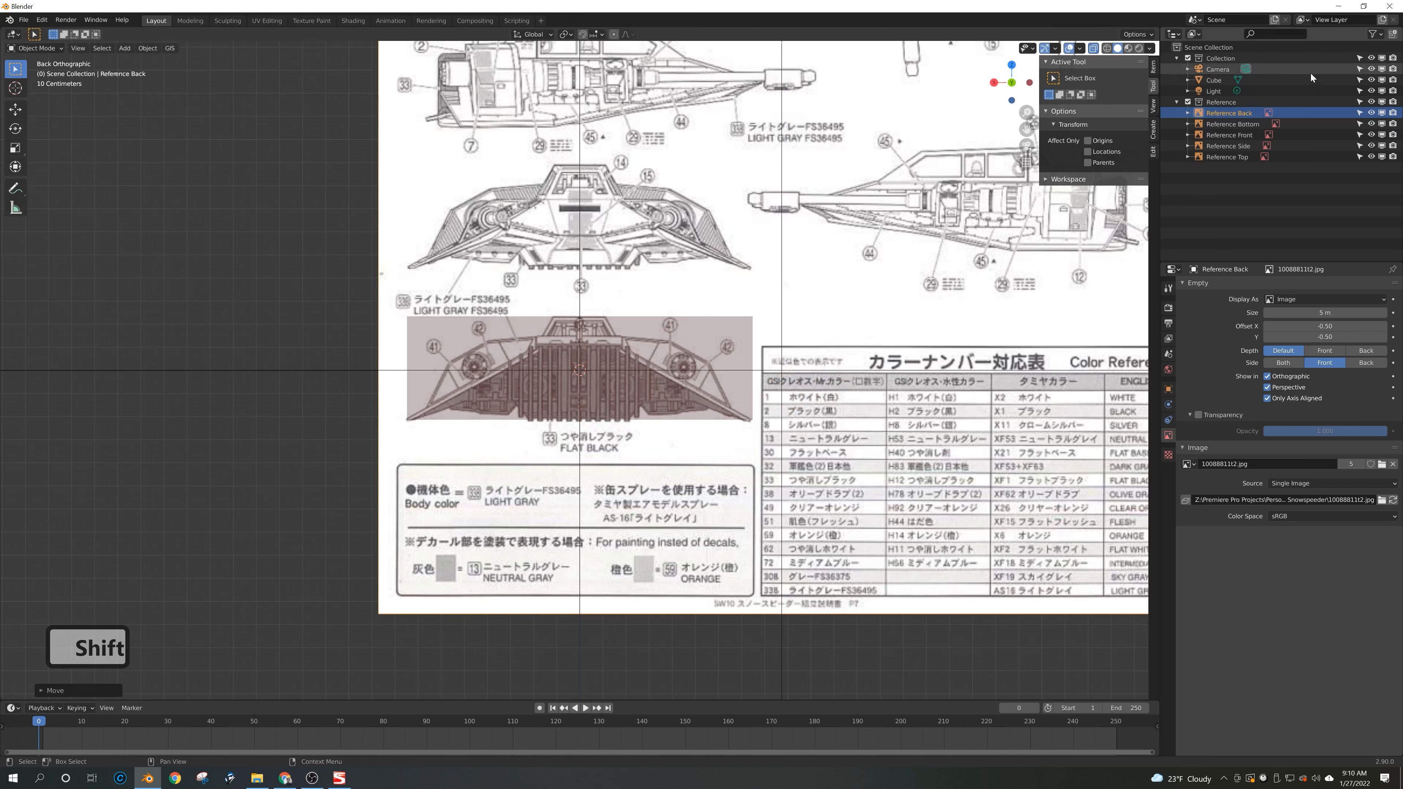
# Step: In the top view, move the top reference image slightly along negative Y to align its drawing with the cube
pyautogui.press('ctrl+KP_3')
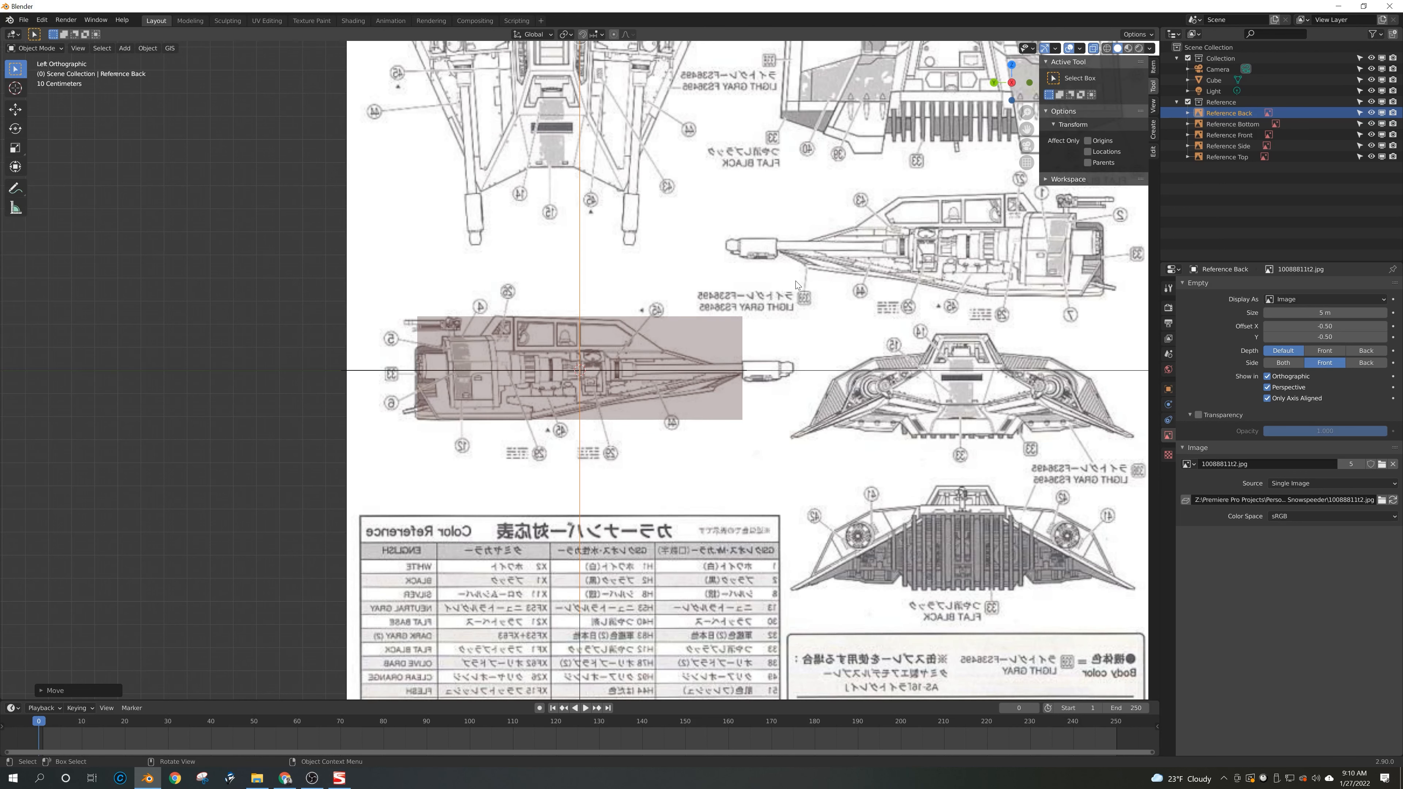
pyautogui.press('KP_7')
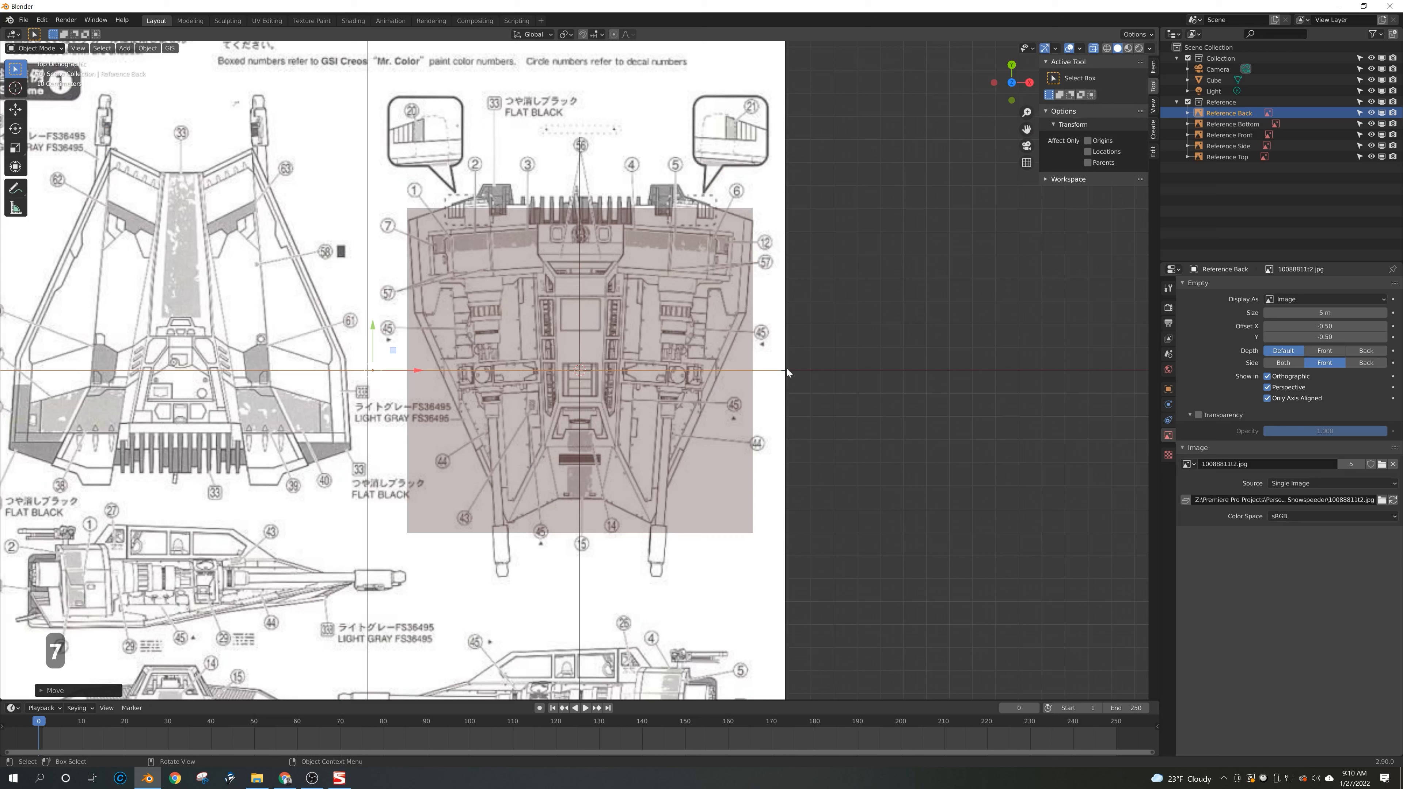
pyautogui.click(772, 407)
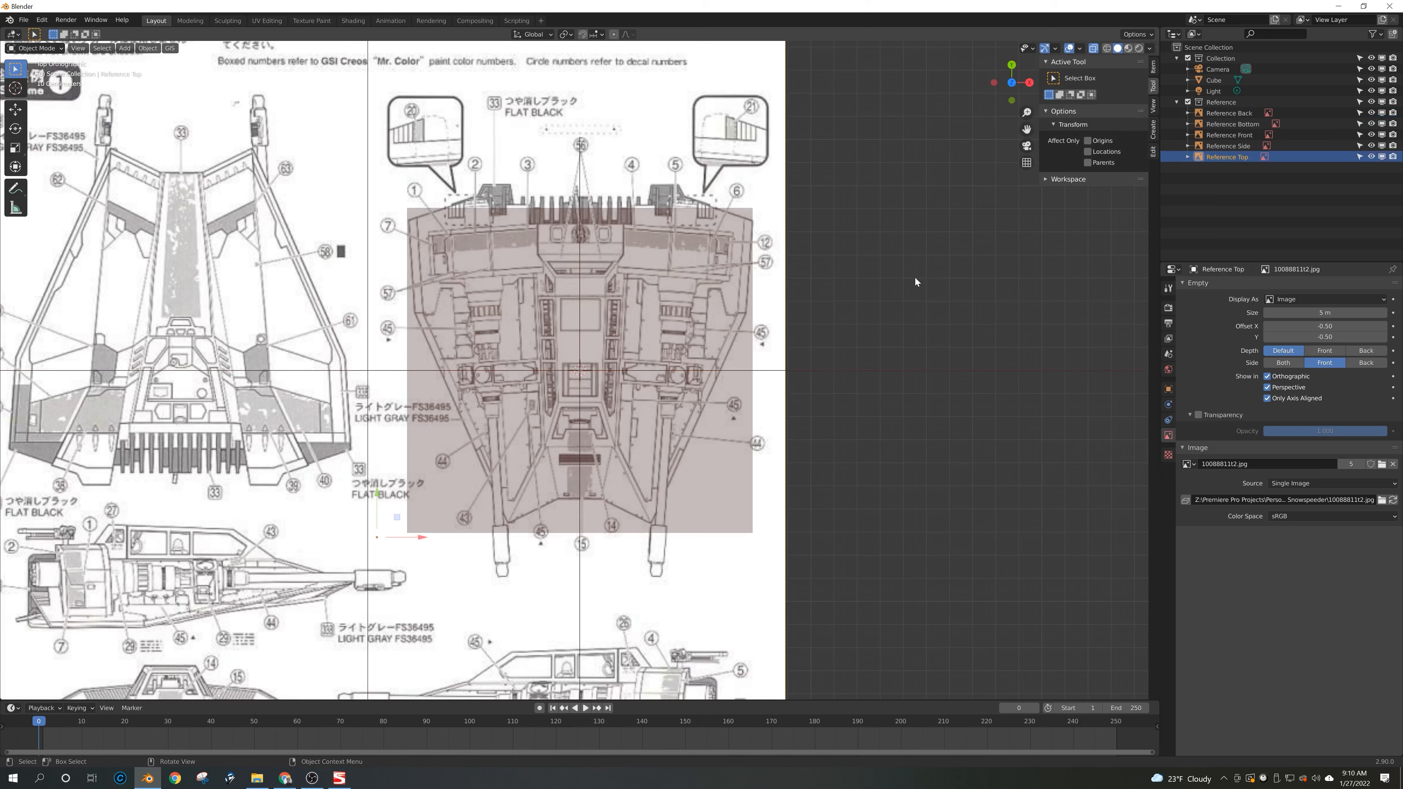
pyautogui.press('g')
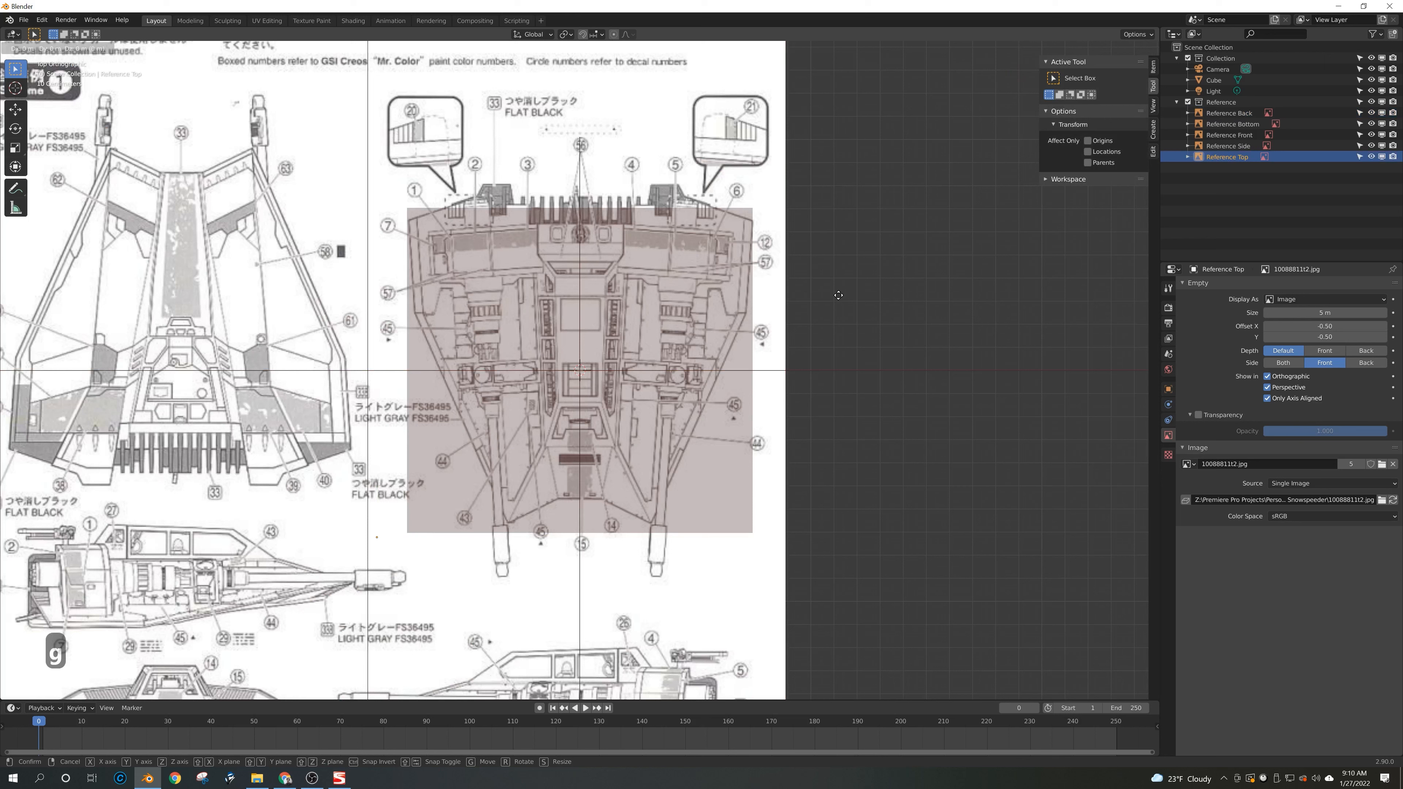
pyautogui.press('y')
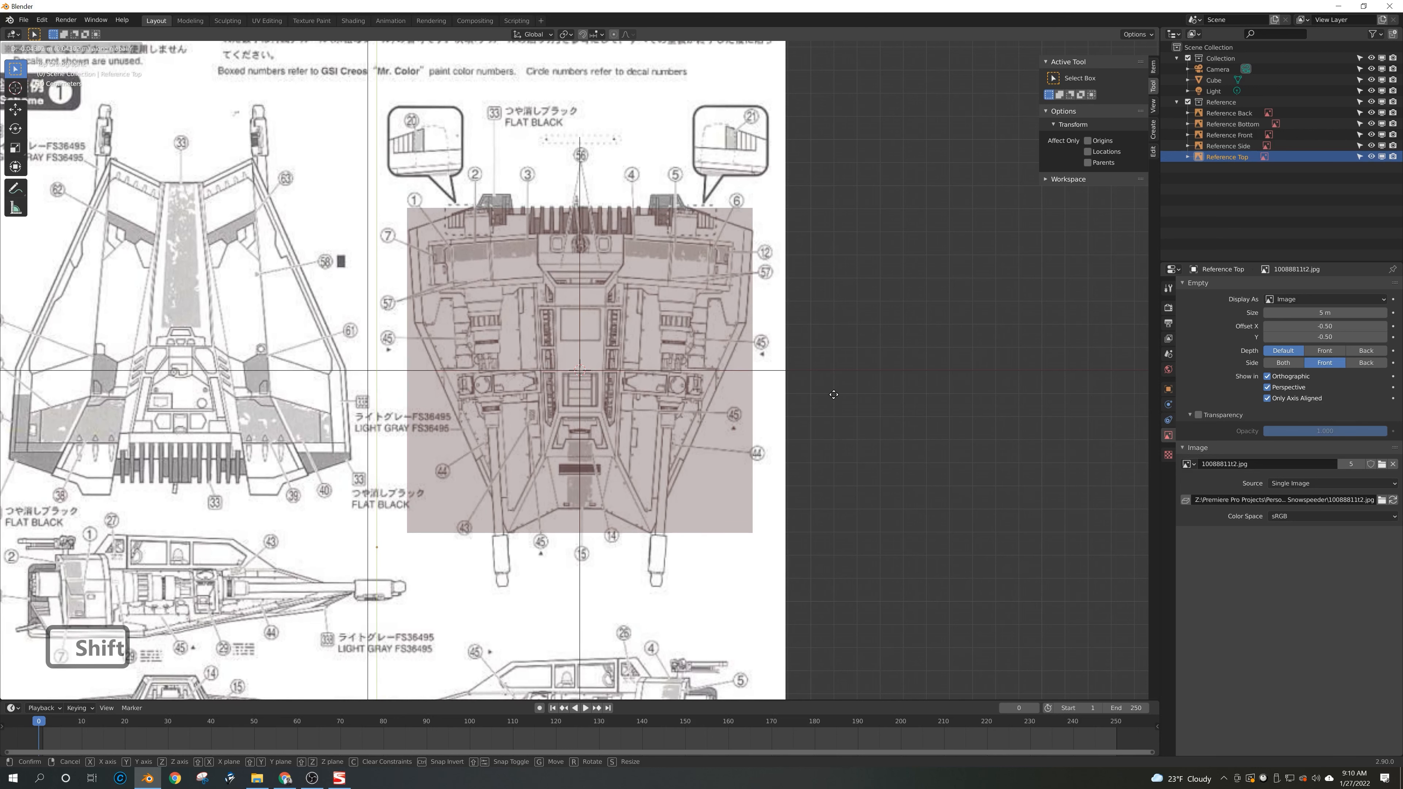
pyautogui.click(834, 393)
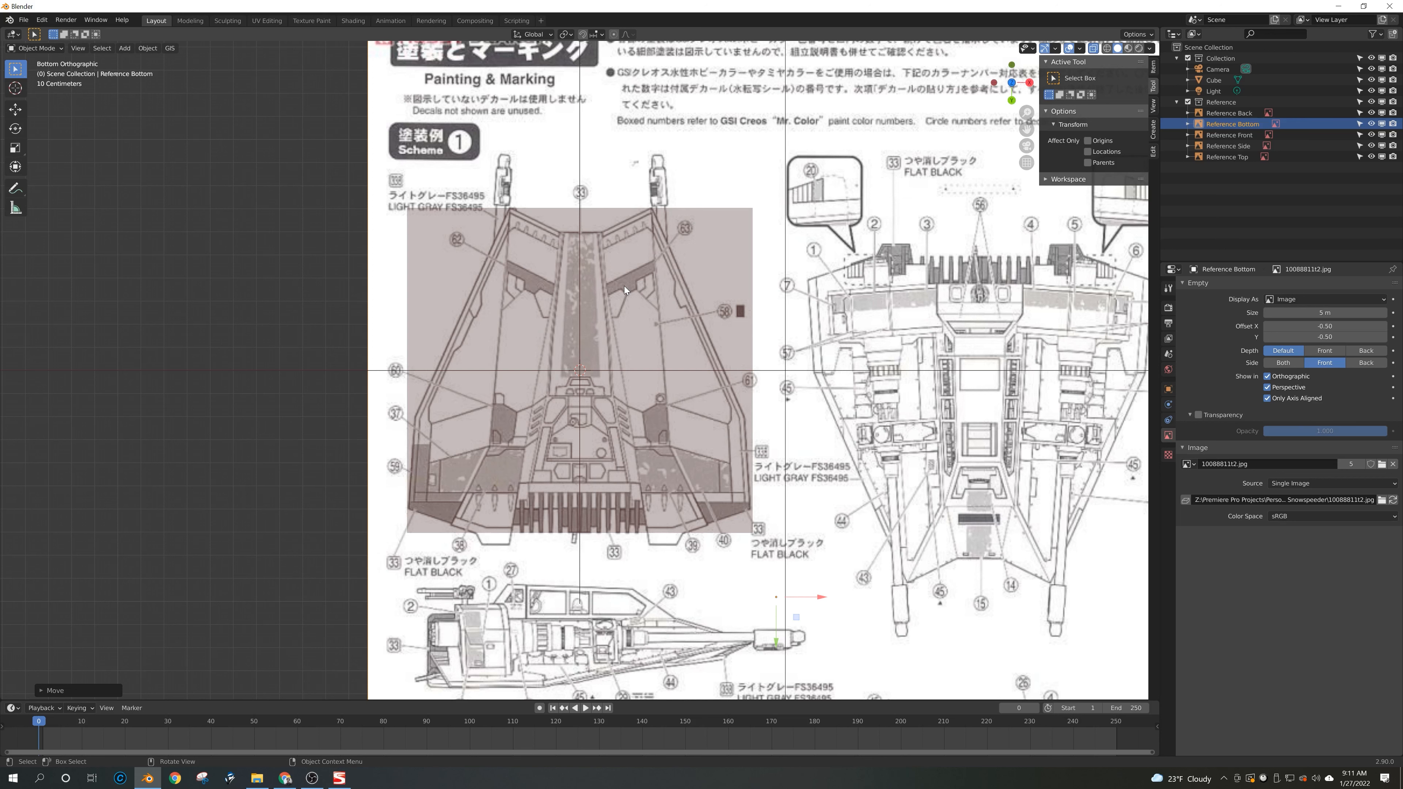
# Step: Check the cube's fit in the front and side views and make the Reference collection unselectable
pyautogui.press('KP_1')
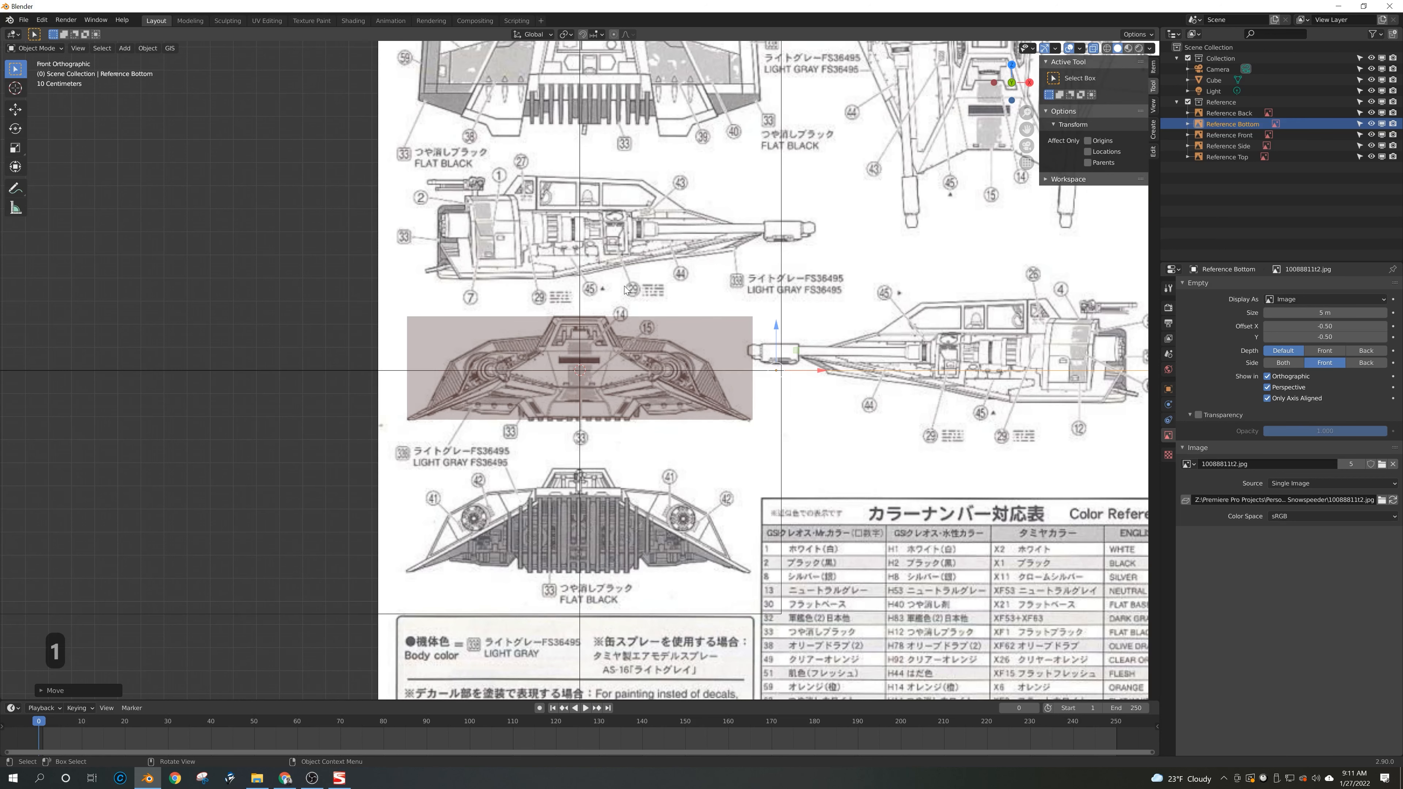
pyautogui.press('KP_3')
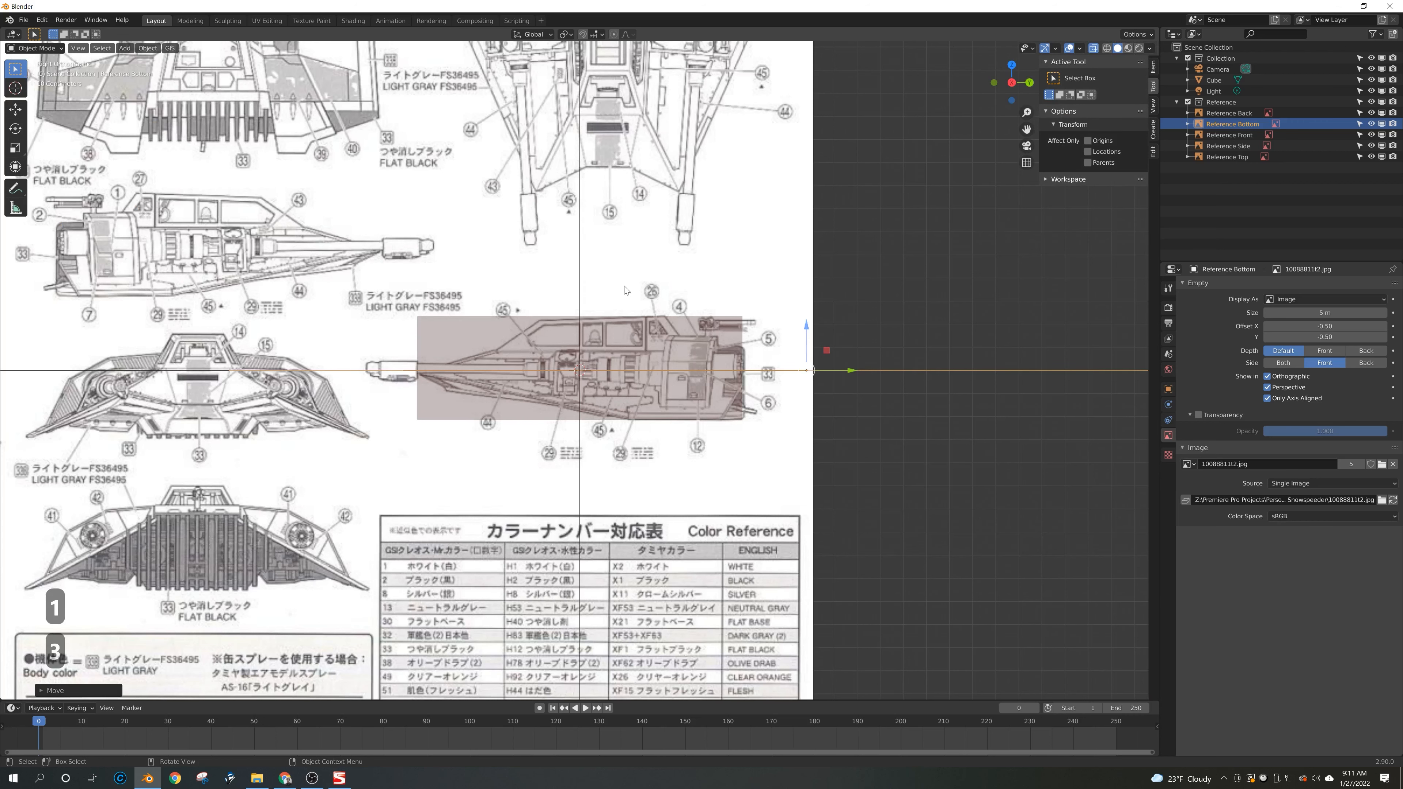
pyautogui.press('KP_1')
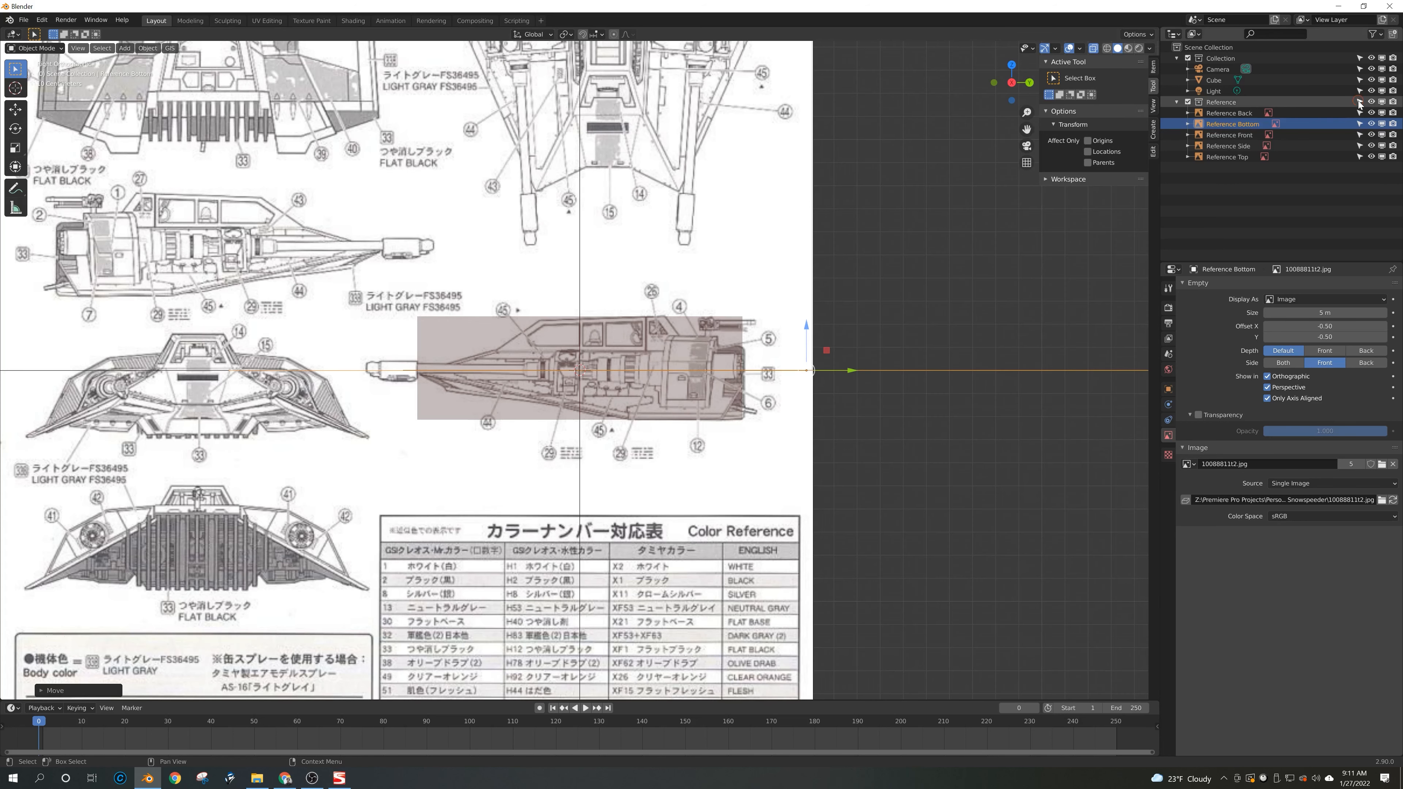
pyautogui.click(1360, 102)
pyautogui.click(619, 531)
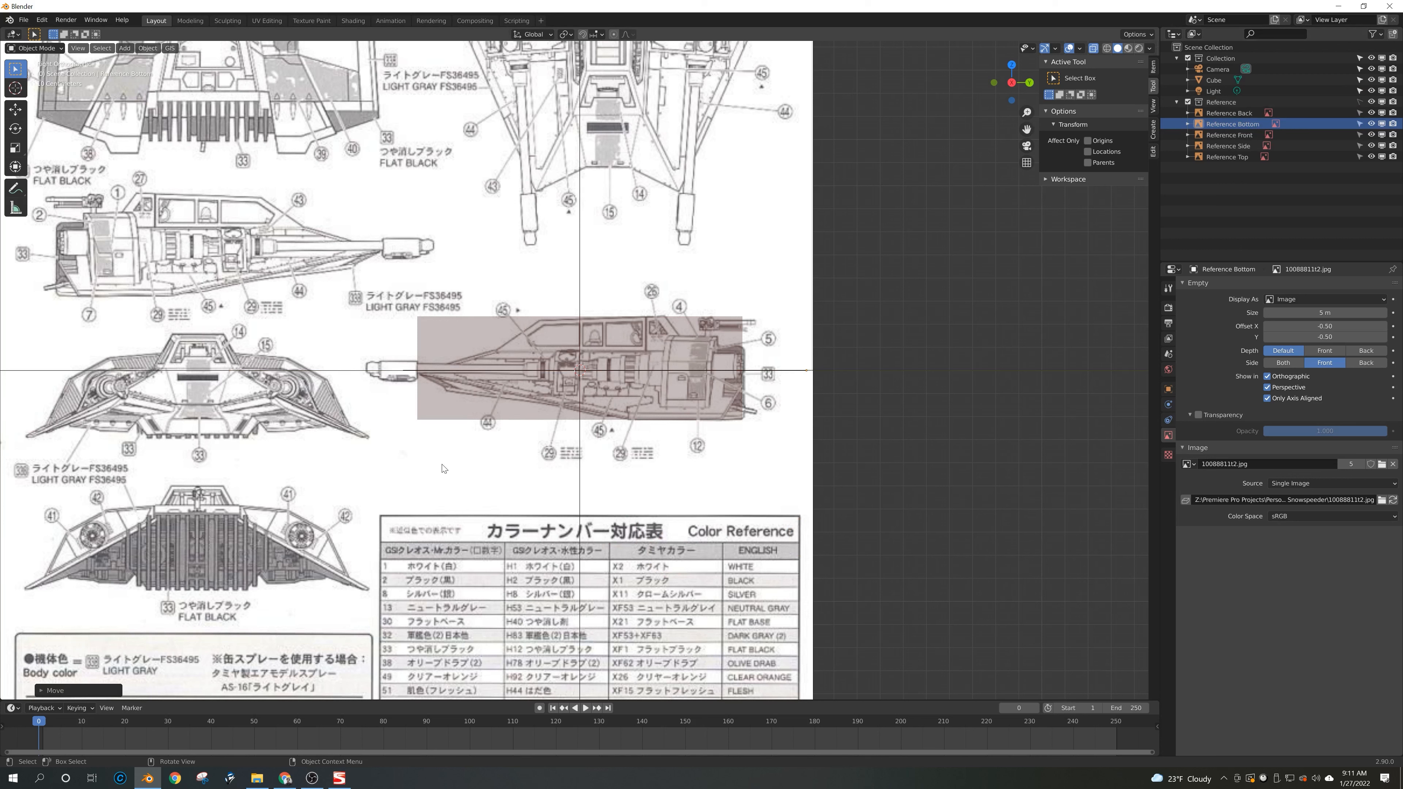
# Step: In Edit Mode with X-ray on, select all of the cube's vertices on its negative X side from the front view
pyautogui.moveTo(599, 423); pyautogui.dragTo(871, 423, button='middle')
pyautogui.scroll(-3, 685, 474)
pyautogui.moveTo(715, 461); pyautogui.dragTo(808, 458, button='middle')
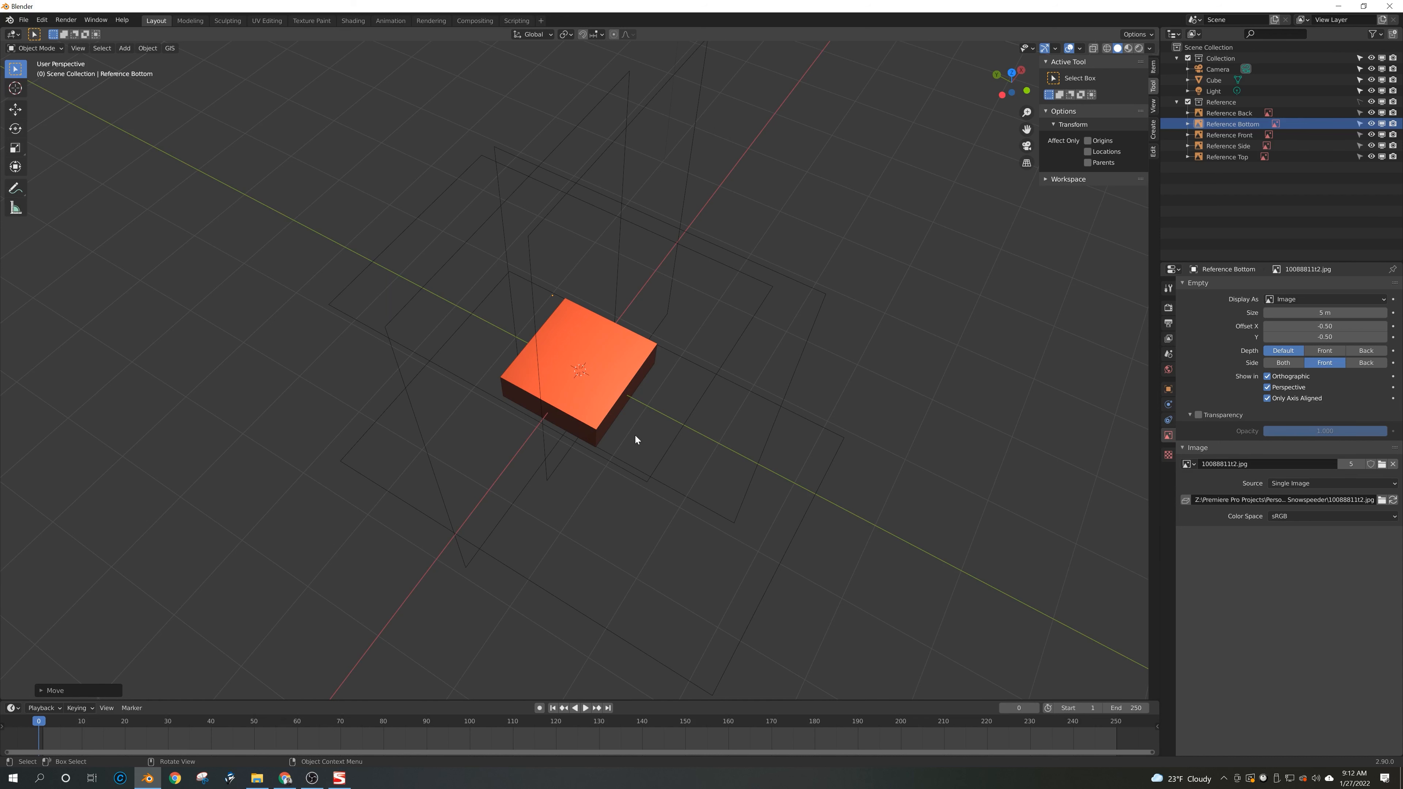
pyautogui.moveTo(674, 467); pyautogui.dragTo(937, 463, button='middle')
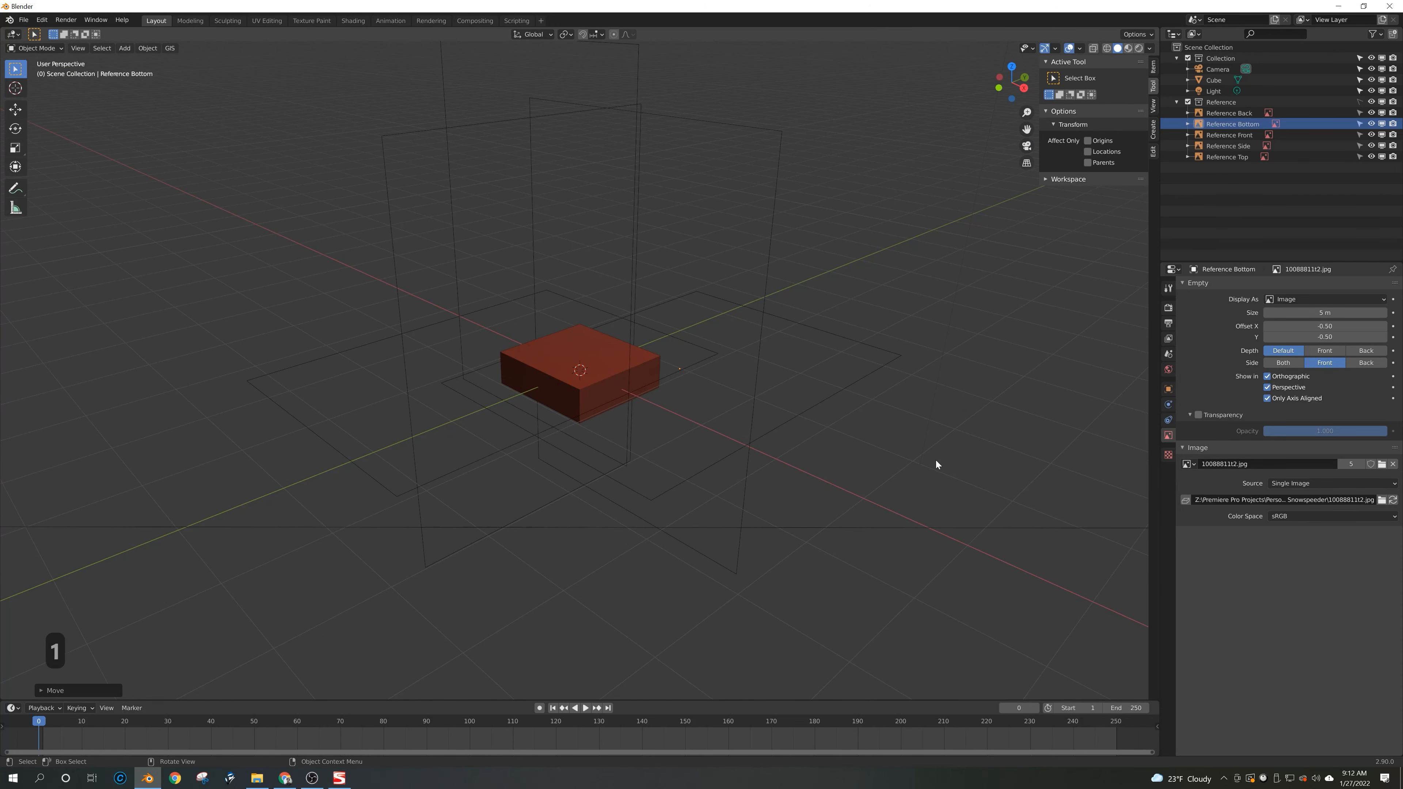
pyautogui.press('KP_1')
pyautogui.moveTo(767, 406); pyautogui.dragTo(724, 471, button='middle')
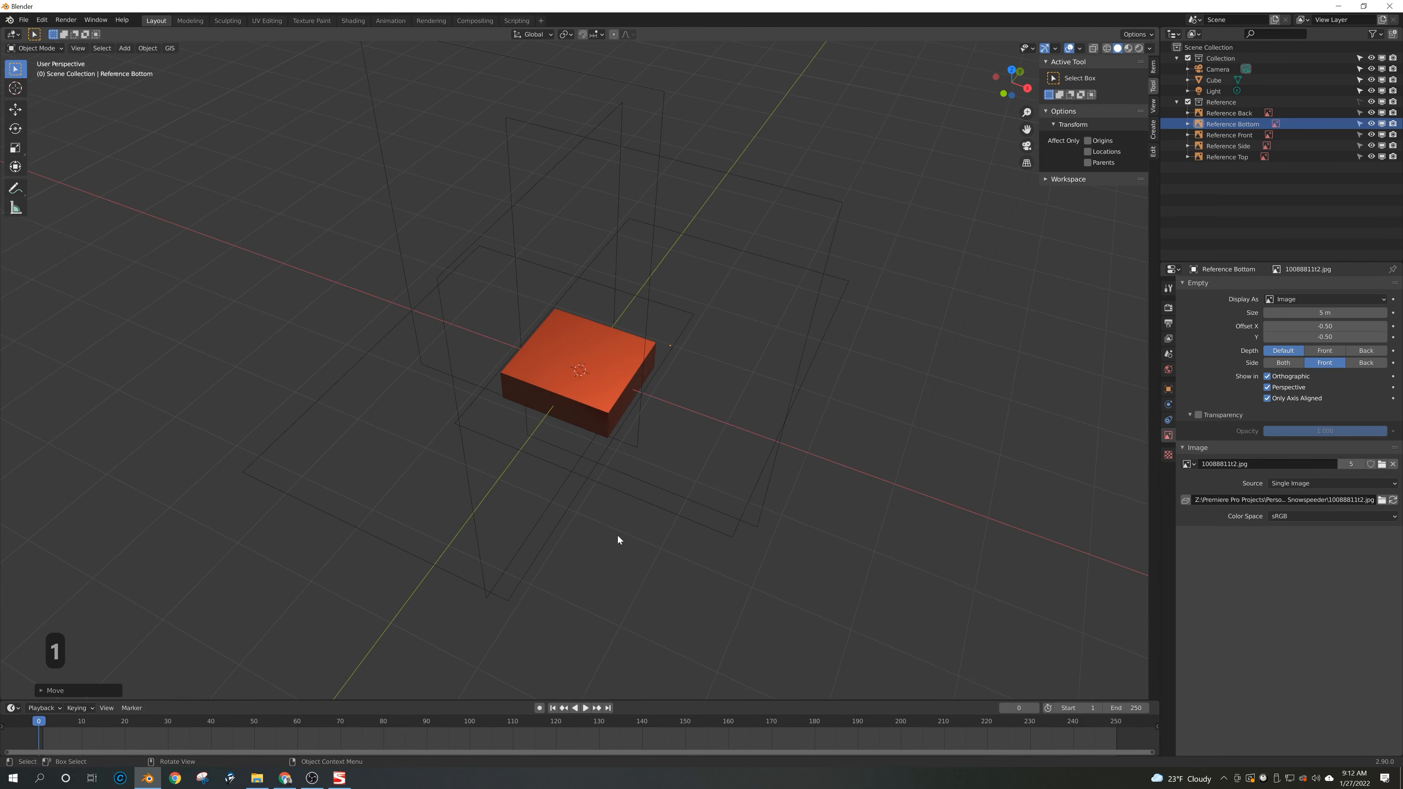
pyautogui.click(580, 357)
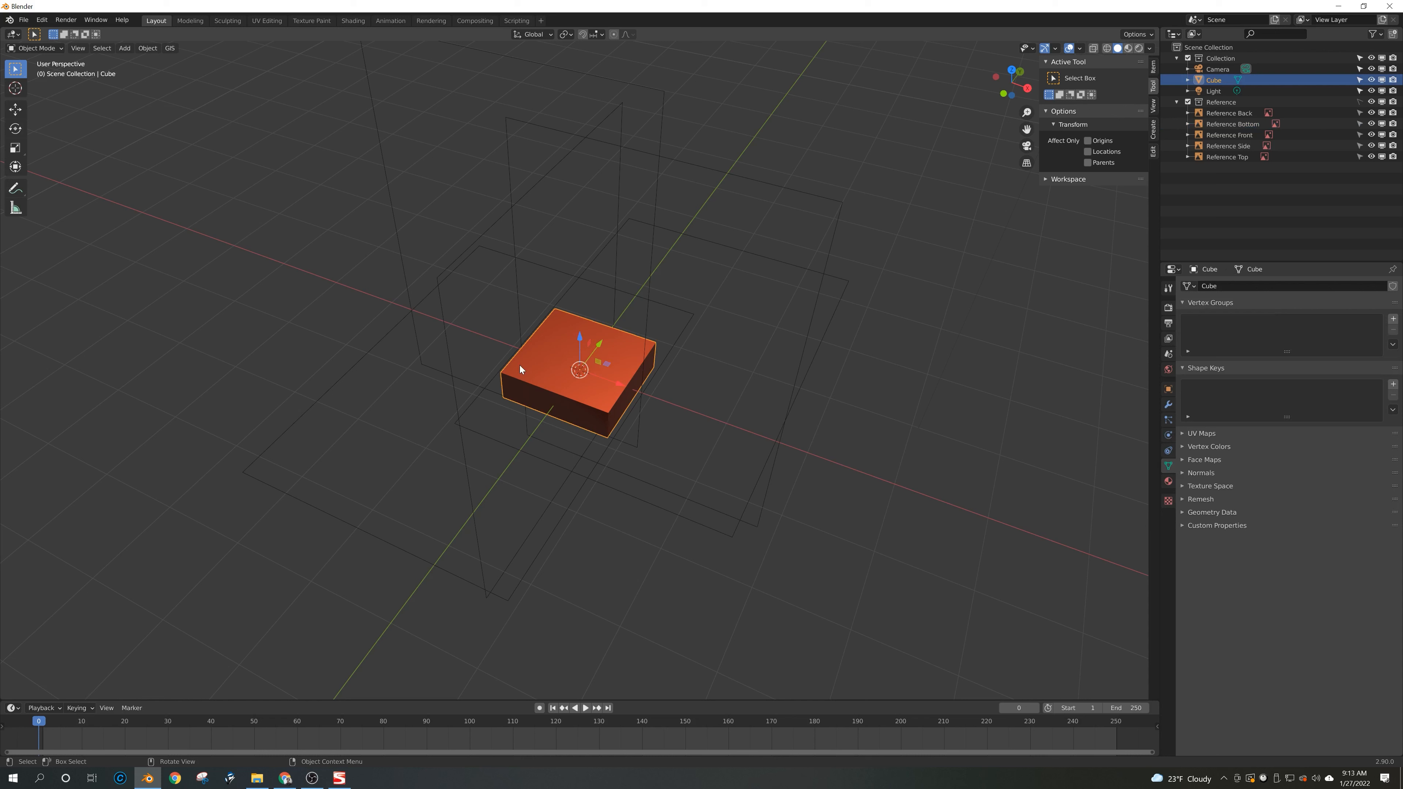
pyautogui.press('Tab')
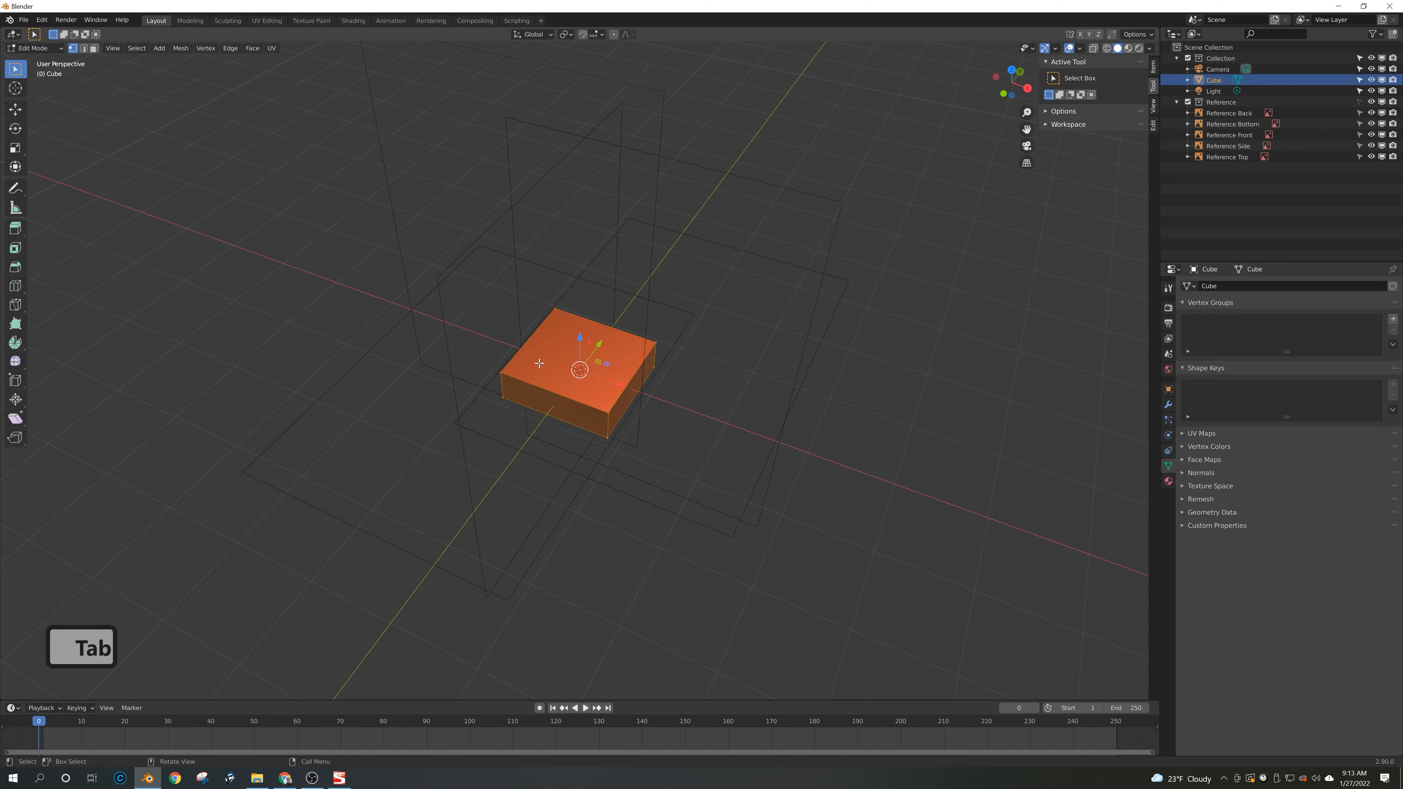
pyautogui.hotkey('alt', 'z')
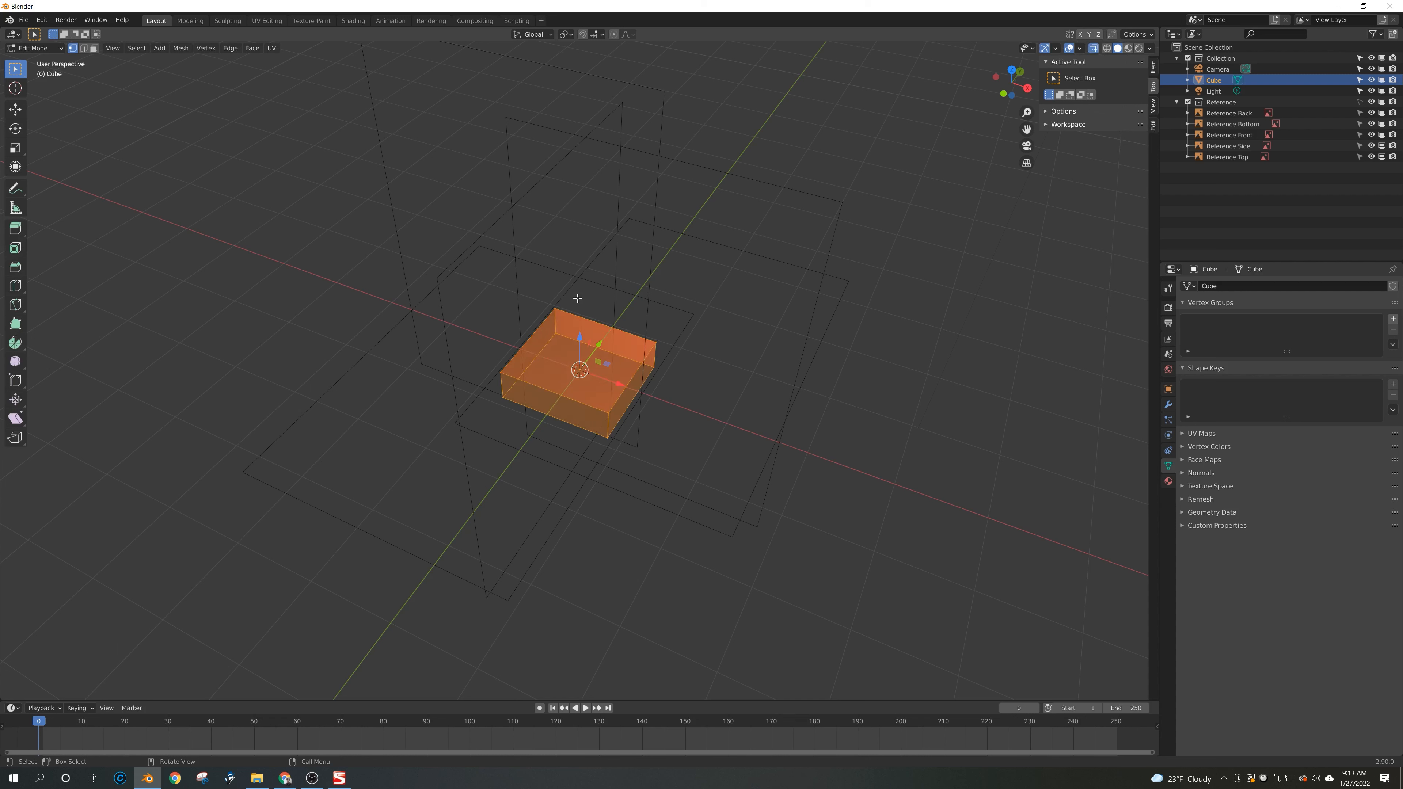
pyautogui.press('1')
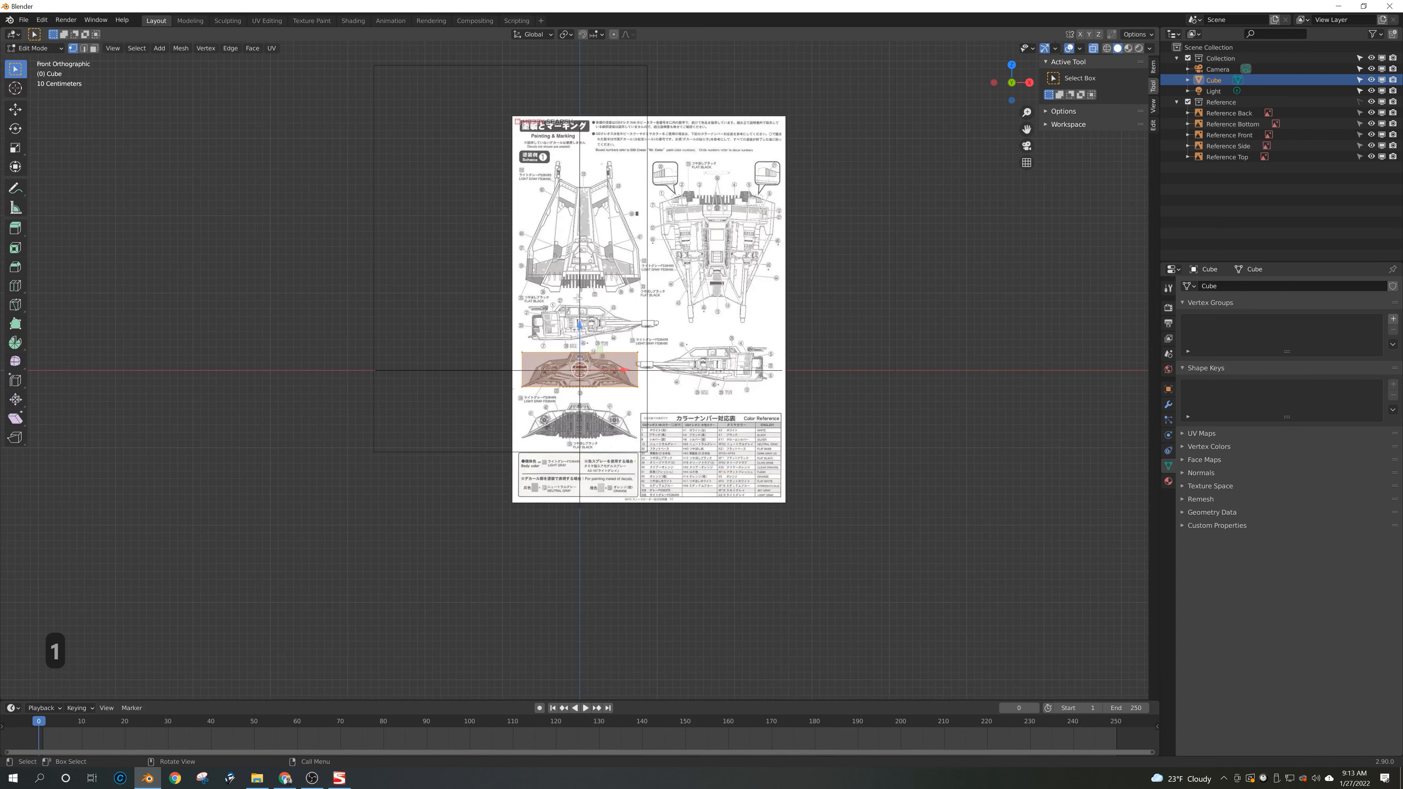
pyautogui.moveTo(457, 337); pyautogui.dragTo(520, 446)
pyautogui.moveTo(720, 226); pyautogui.dragTo(547, 302, button='middle')
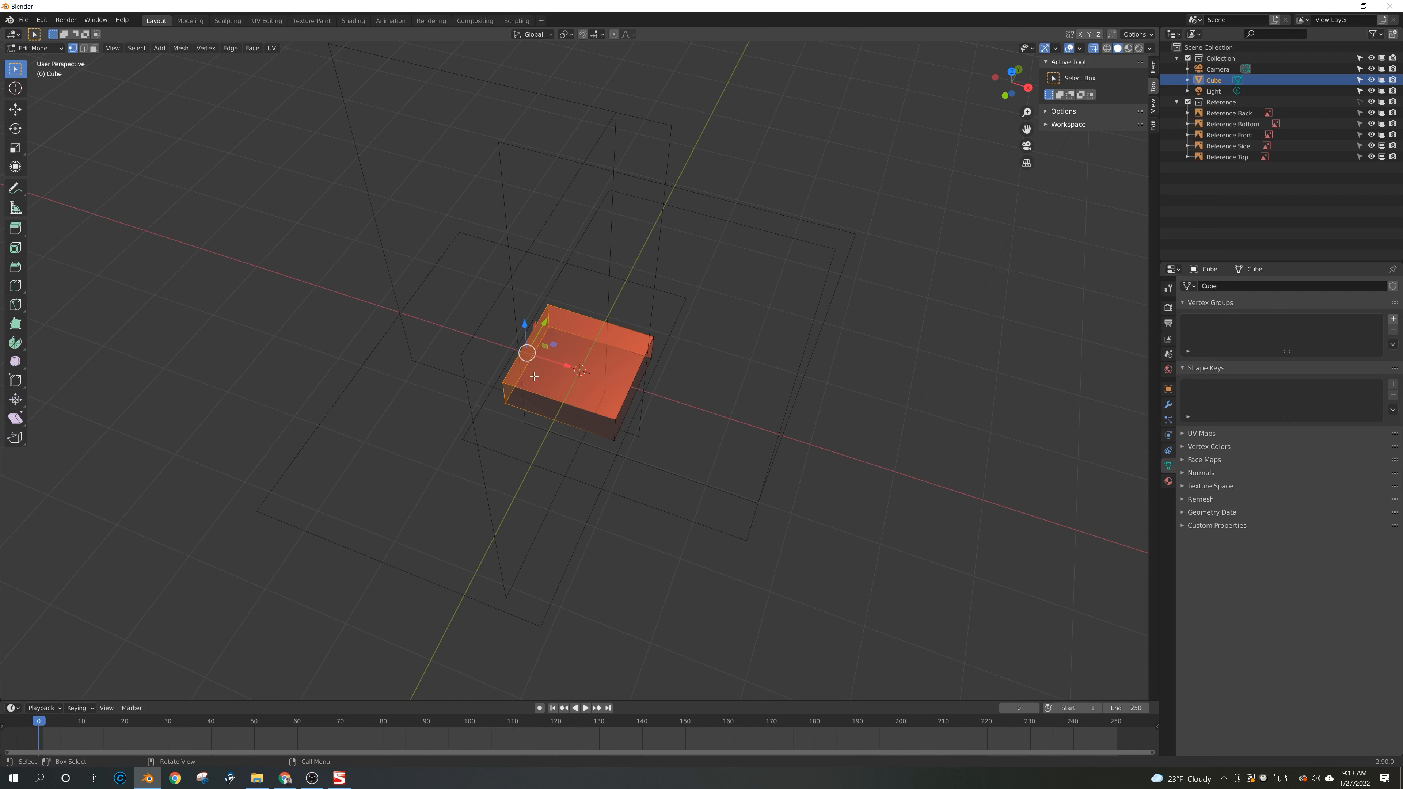
# Step: Undo the last few edits on the mirrored cube and return to Object Mode
pyautogui.hotkey('ctrl', 'z')
pyautogui.hotkey('ctrl', 'z')
pyautogui.hotkey('ctrl', 'z')
pyautogui.hotkey('ctrl', 'z')
pyautogui.hotkey('ctrl', 'z')
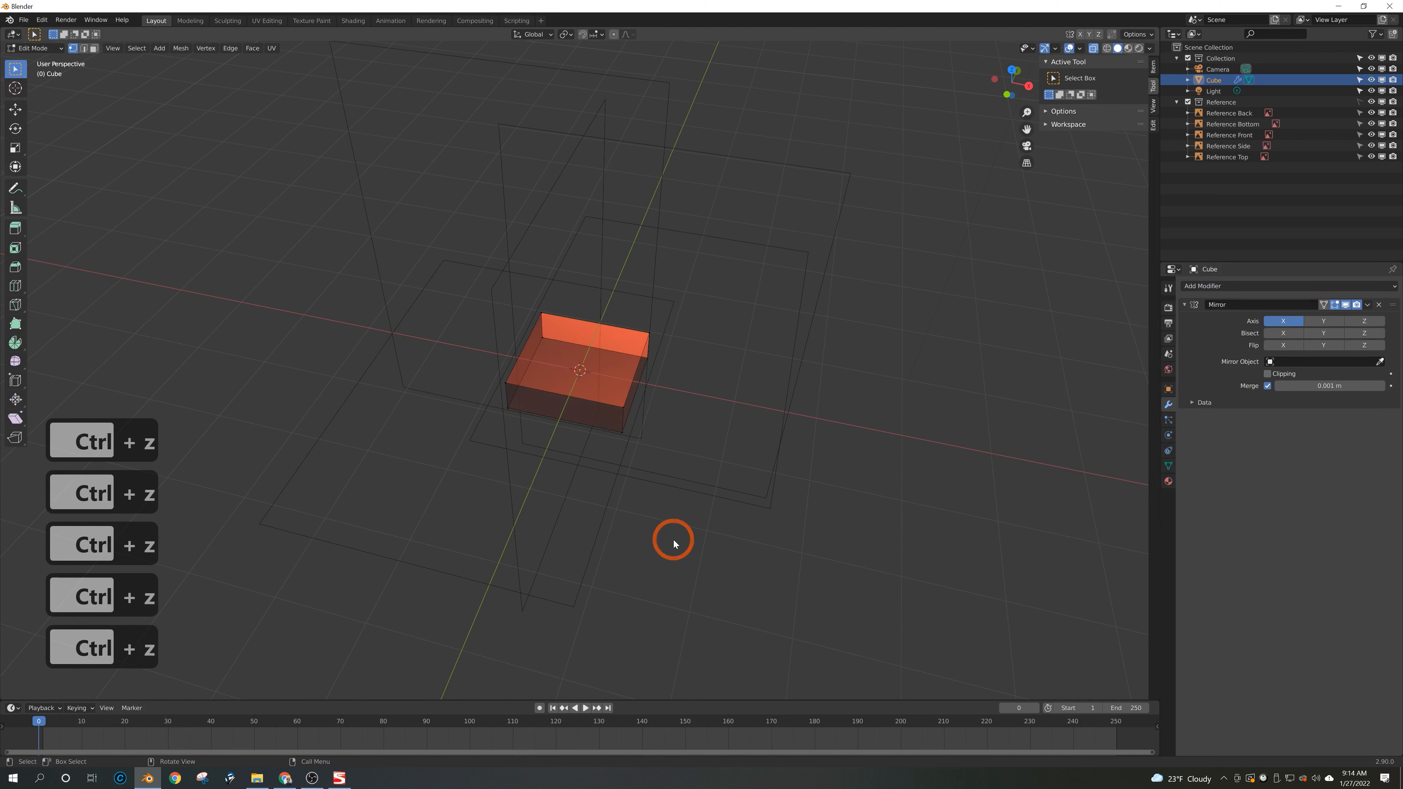
pyautogui.press('Tab')
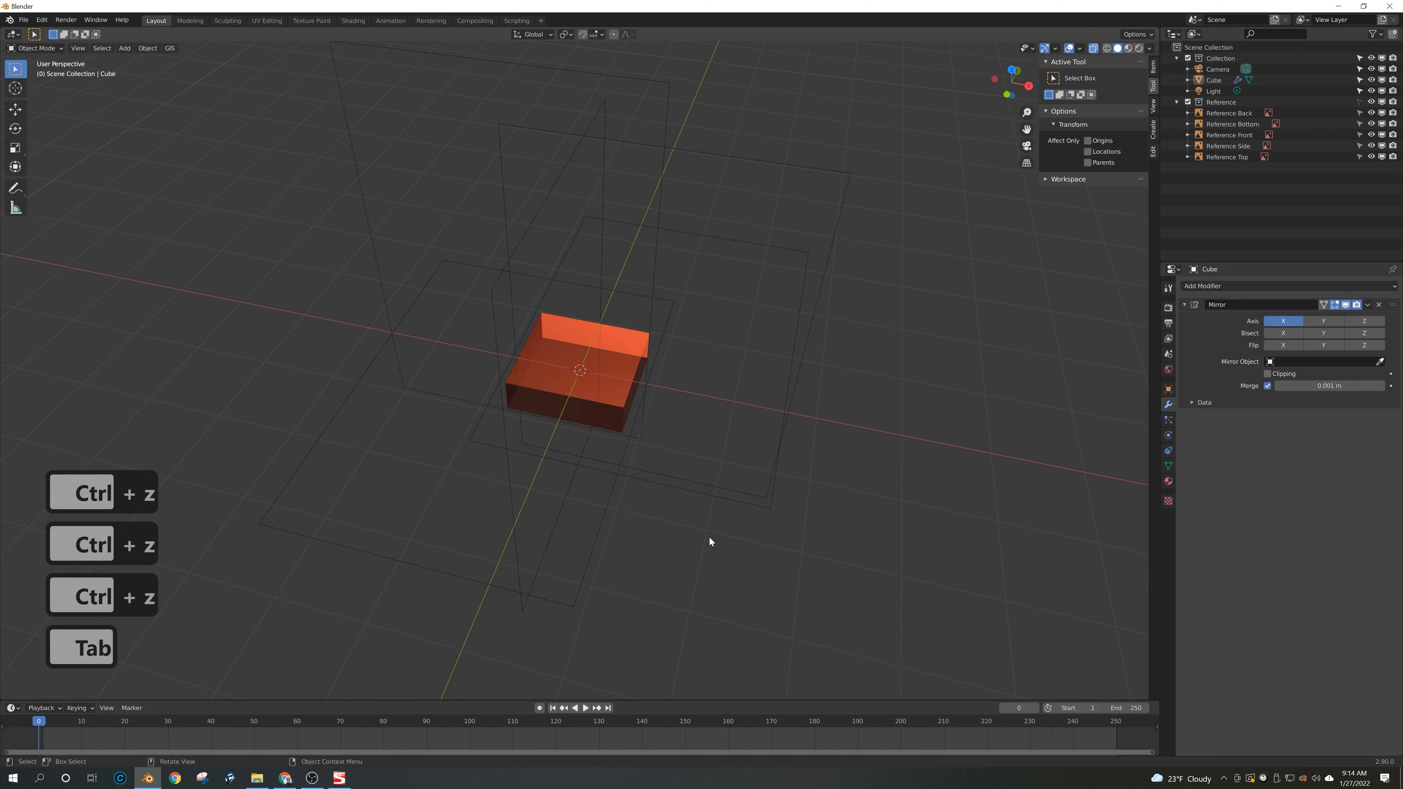
# Step: Add a Plain Axes empty at the world origin
pyautogui.hotkey('shift', 'a')
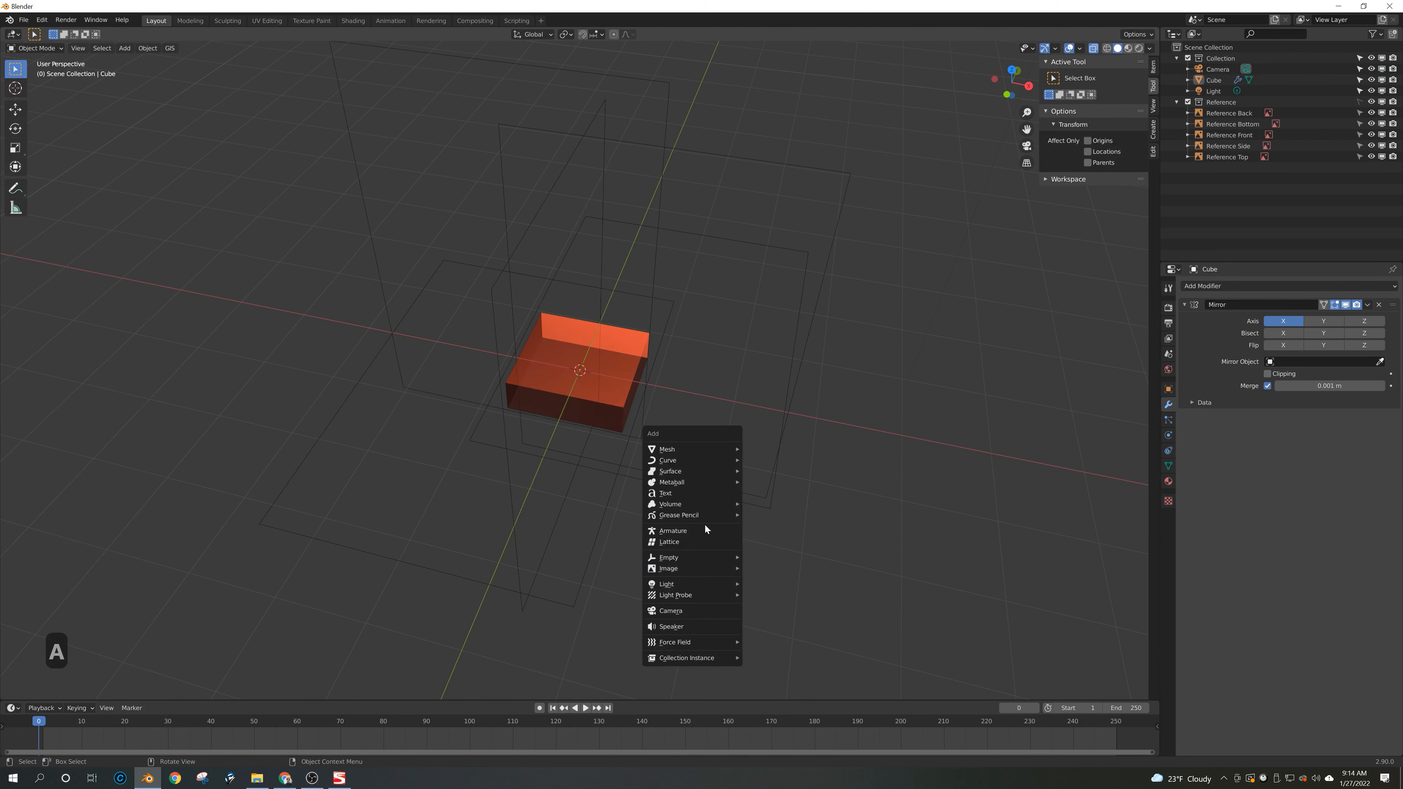
pyautogui.click(706, 559)
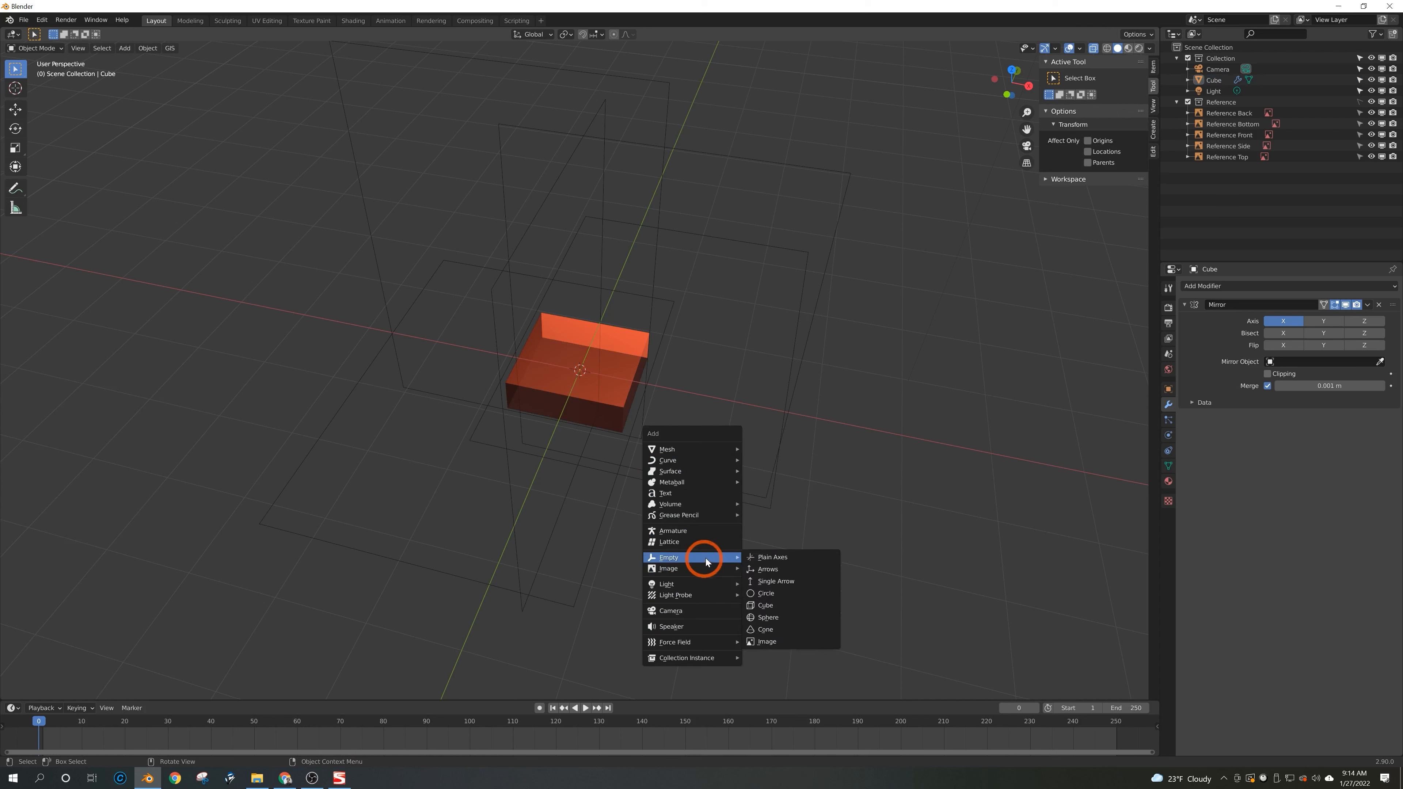
pyautogui.click(777, 557)
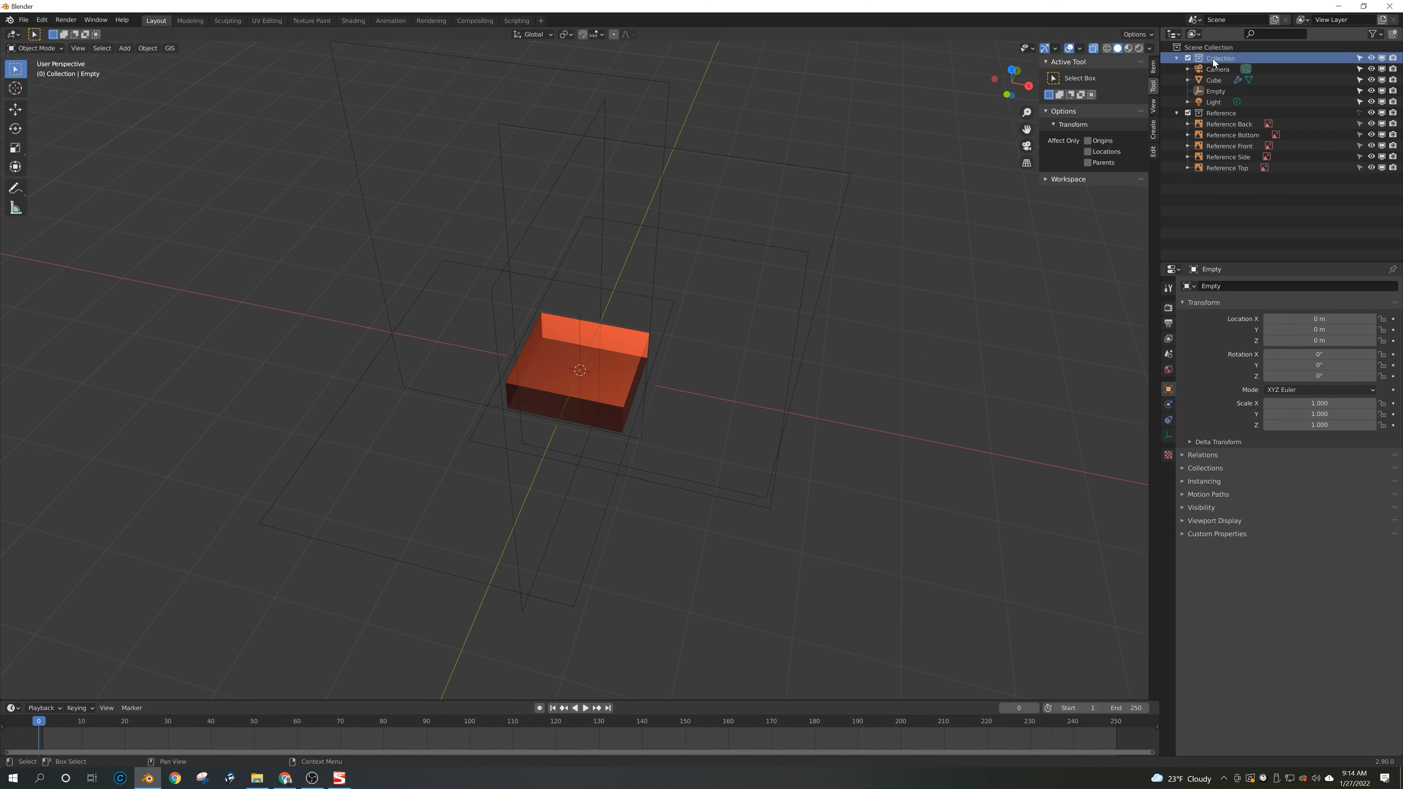
# Step: Rename the default collection holding the camera, cube, empty and light as Scene
pyautogui.press('Return')
pyautogui.doubleClick(1213, 58)
pyautogui.write('Scene')
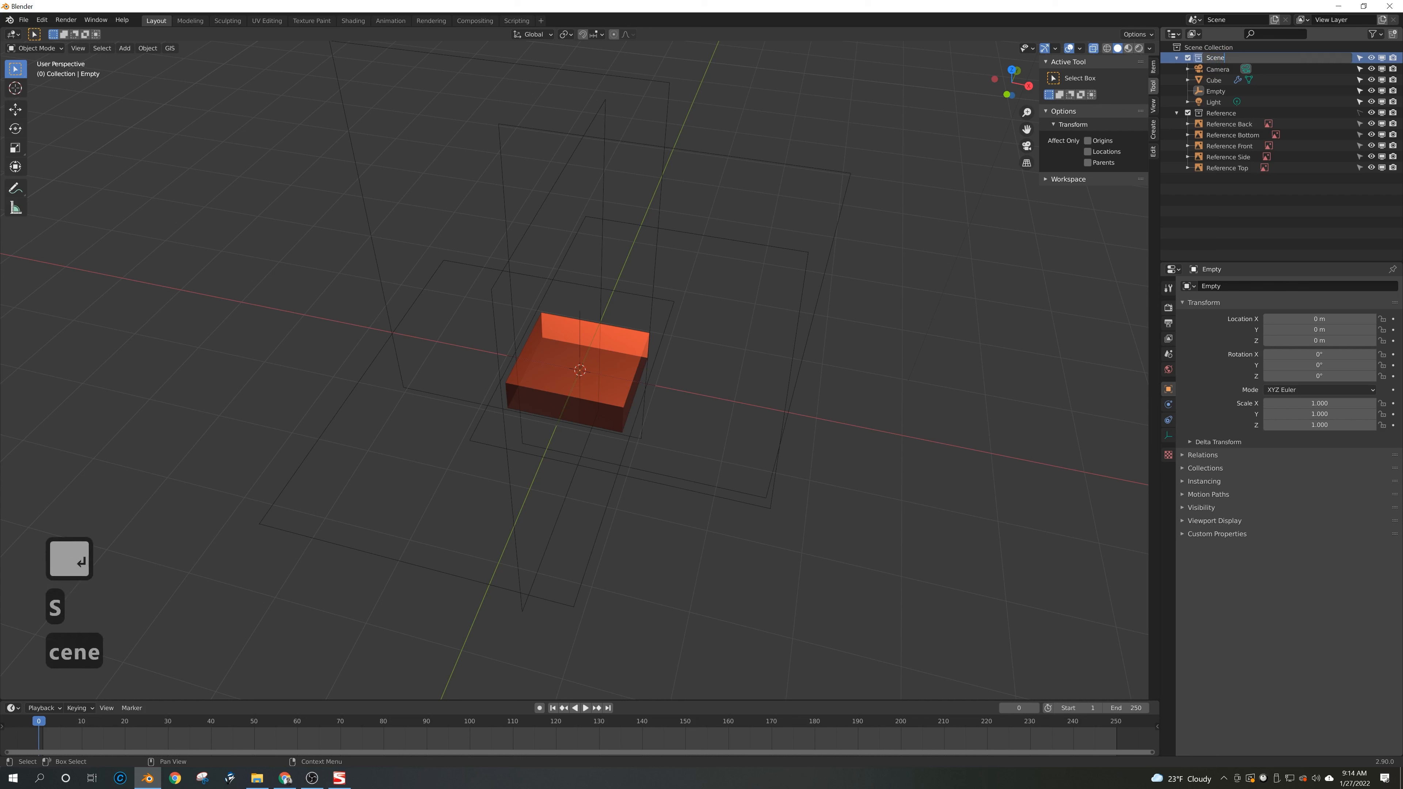
pyautogui.press('Return')
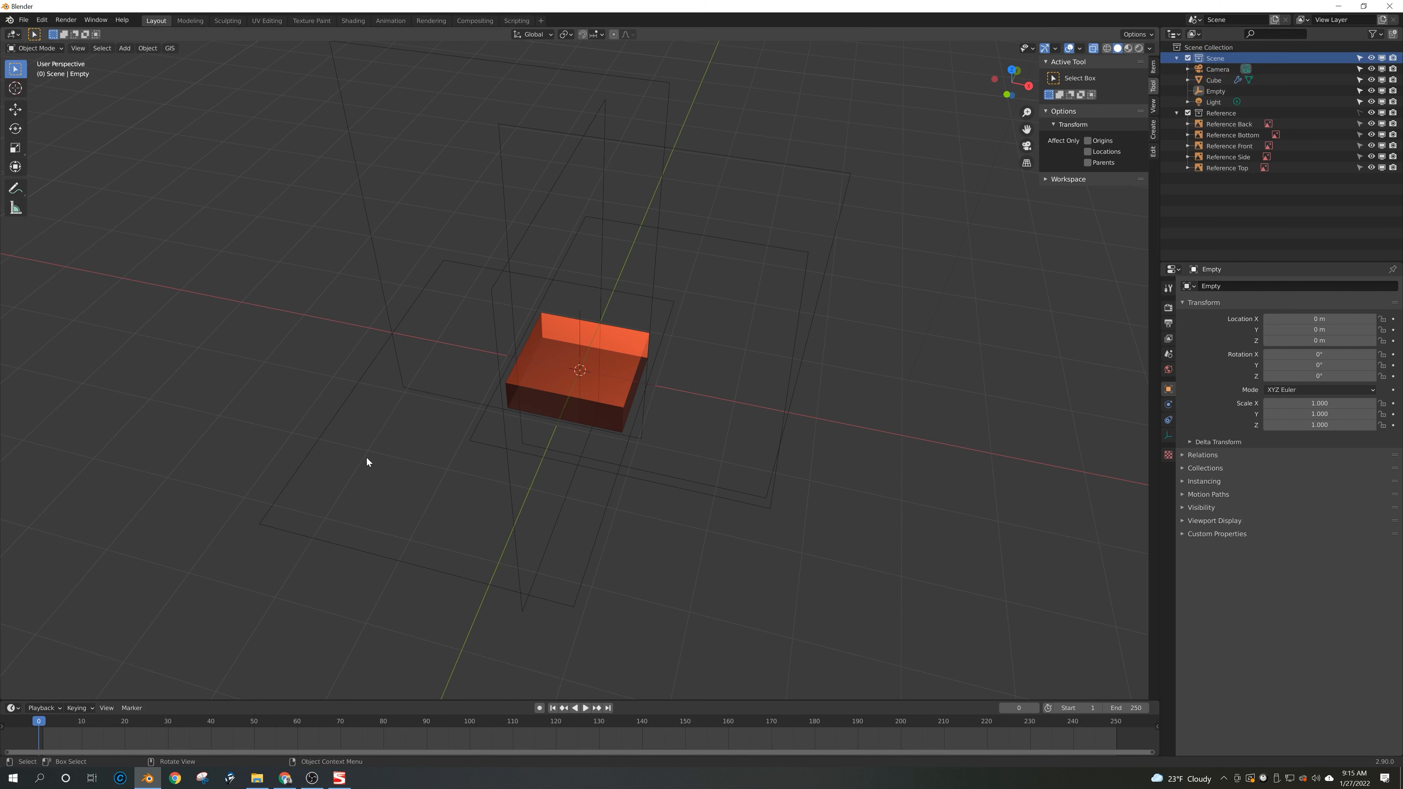
# Step: Move the cube into a new collection named Ship
pyautogui.click(1218, 81)
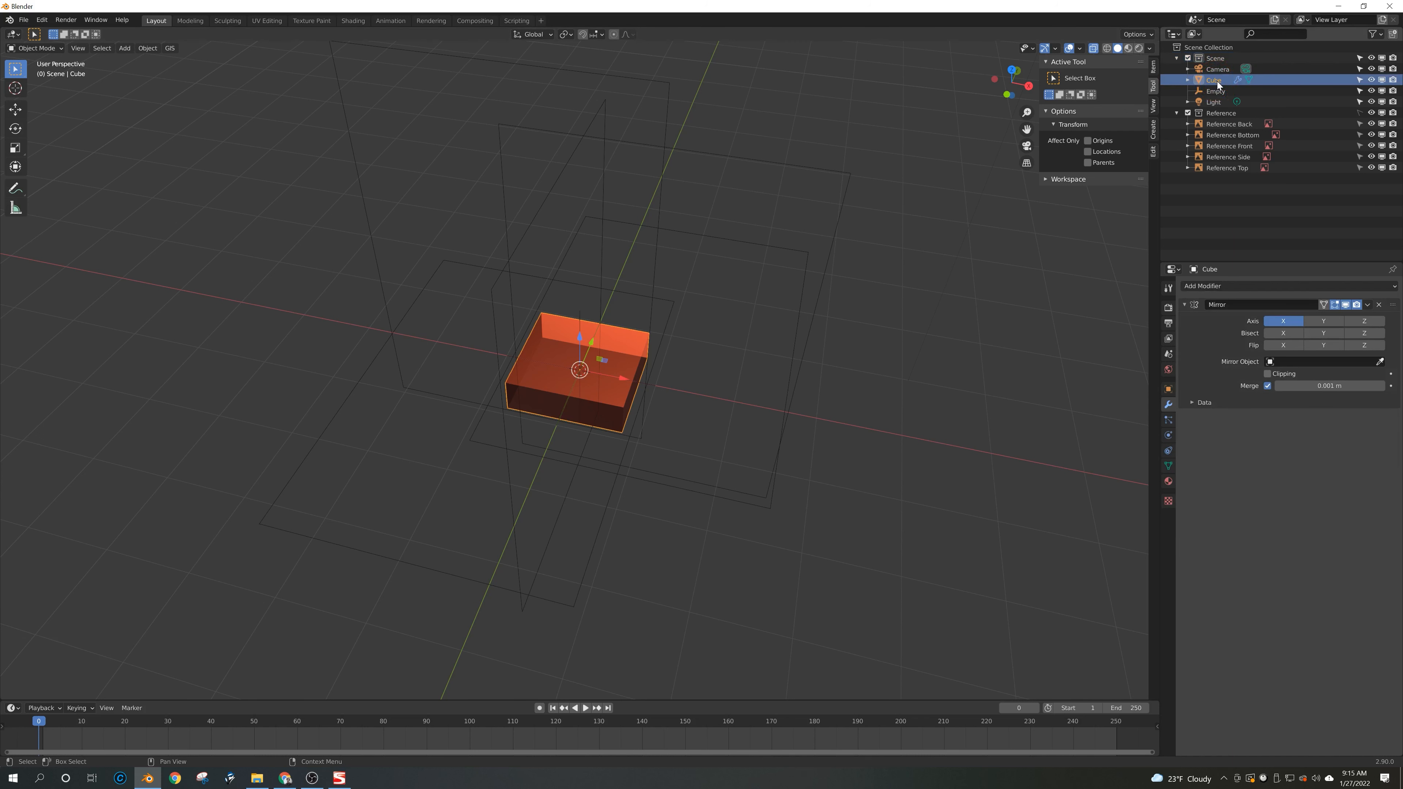
pyautogui.press('m')
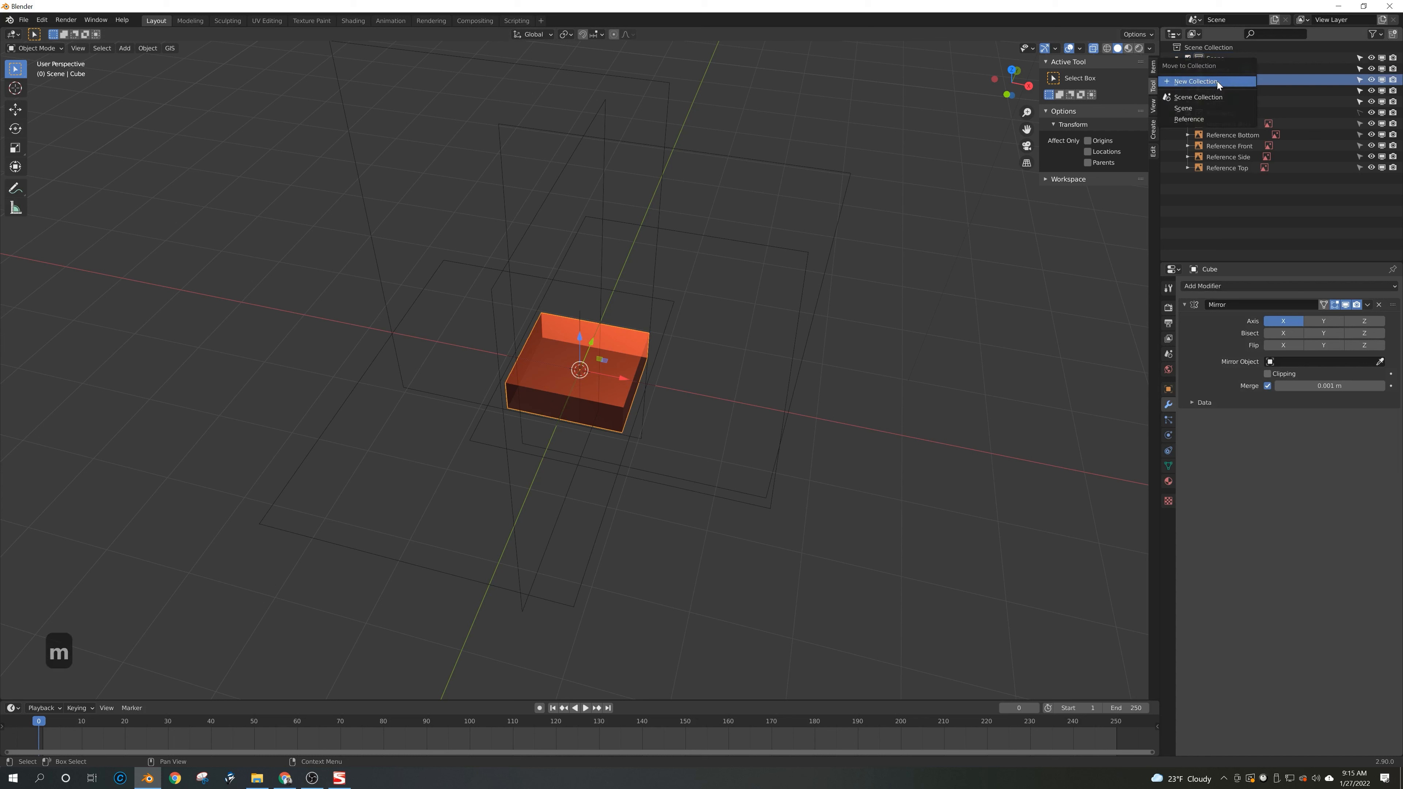
pyautogui.press('Return')
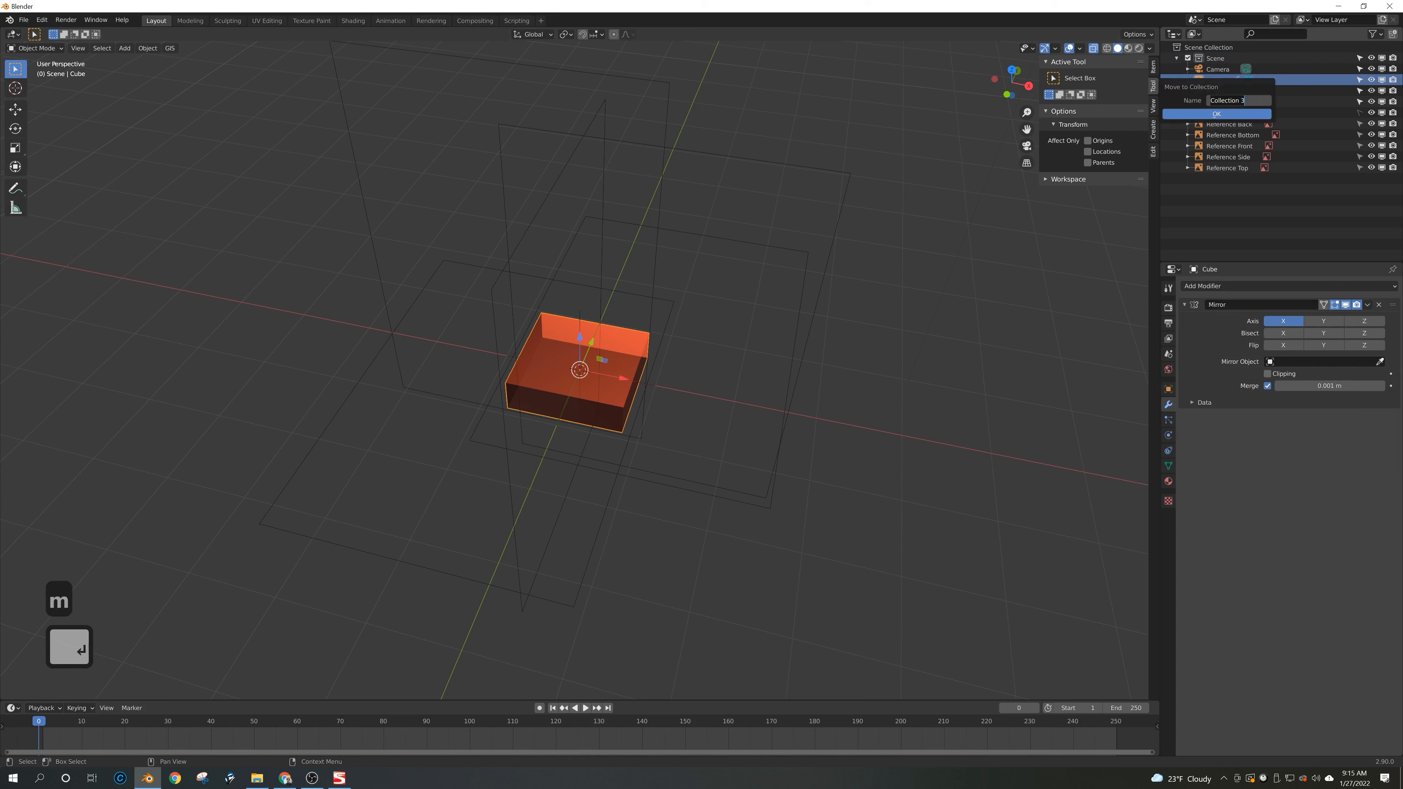
pyautogui.press('shift')
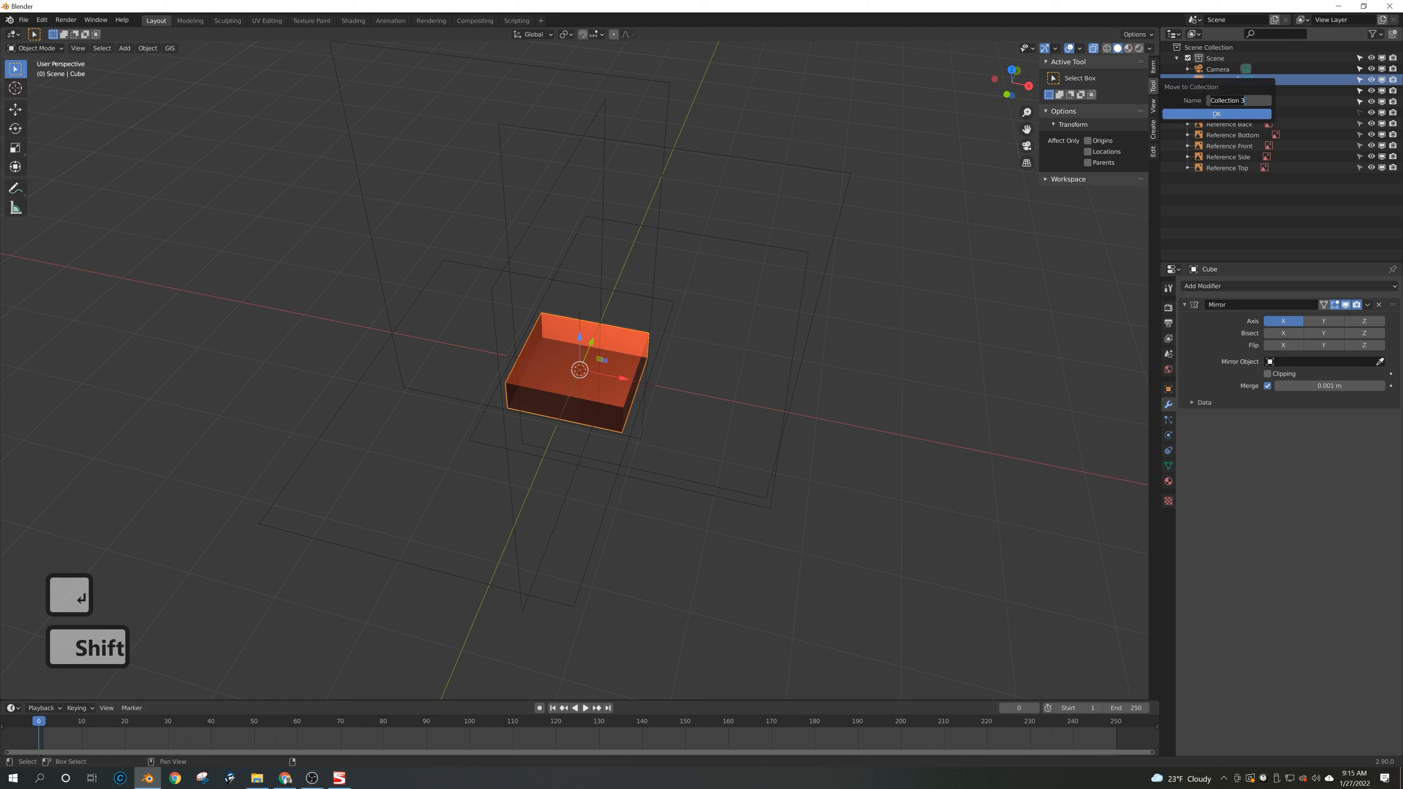
pyautogui.write('Ship')
pyautogui.press('Return')
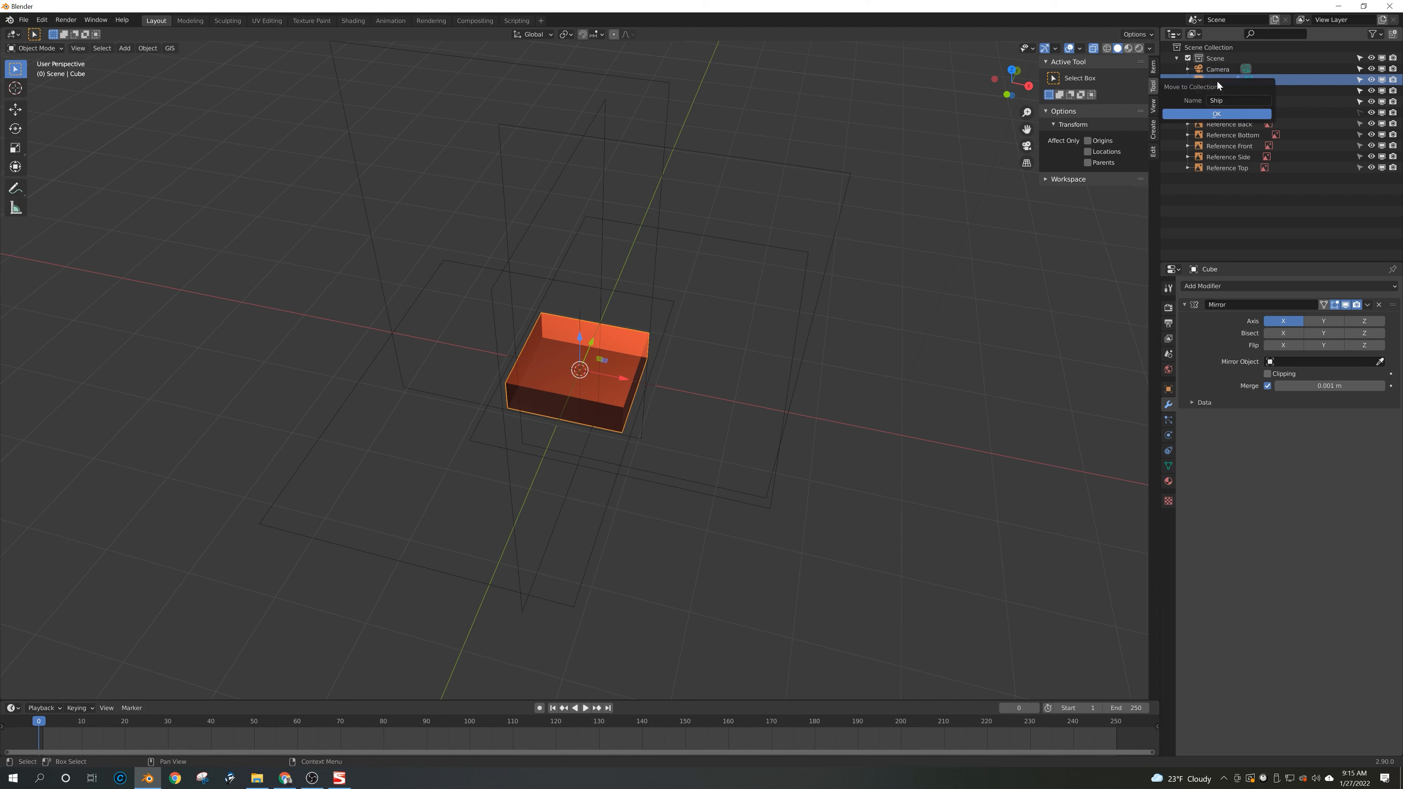
pyautogui.press('Return')
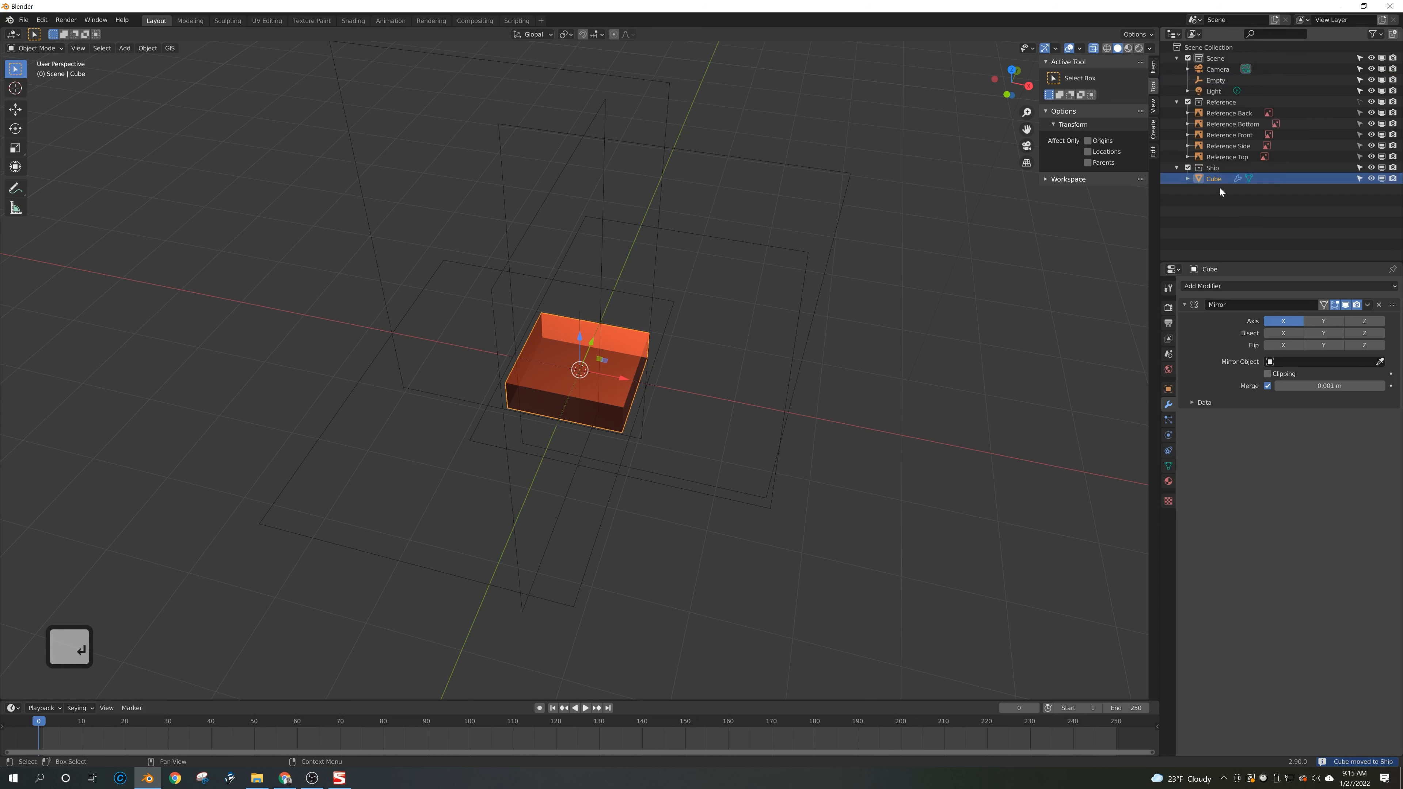
# Step: Rename the cube as Ship Wing and collapse the Reference collection in the scene hierarchy
pyautogui.doubleClick(1213, 179)
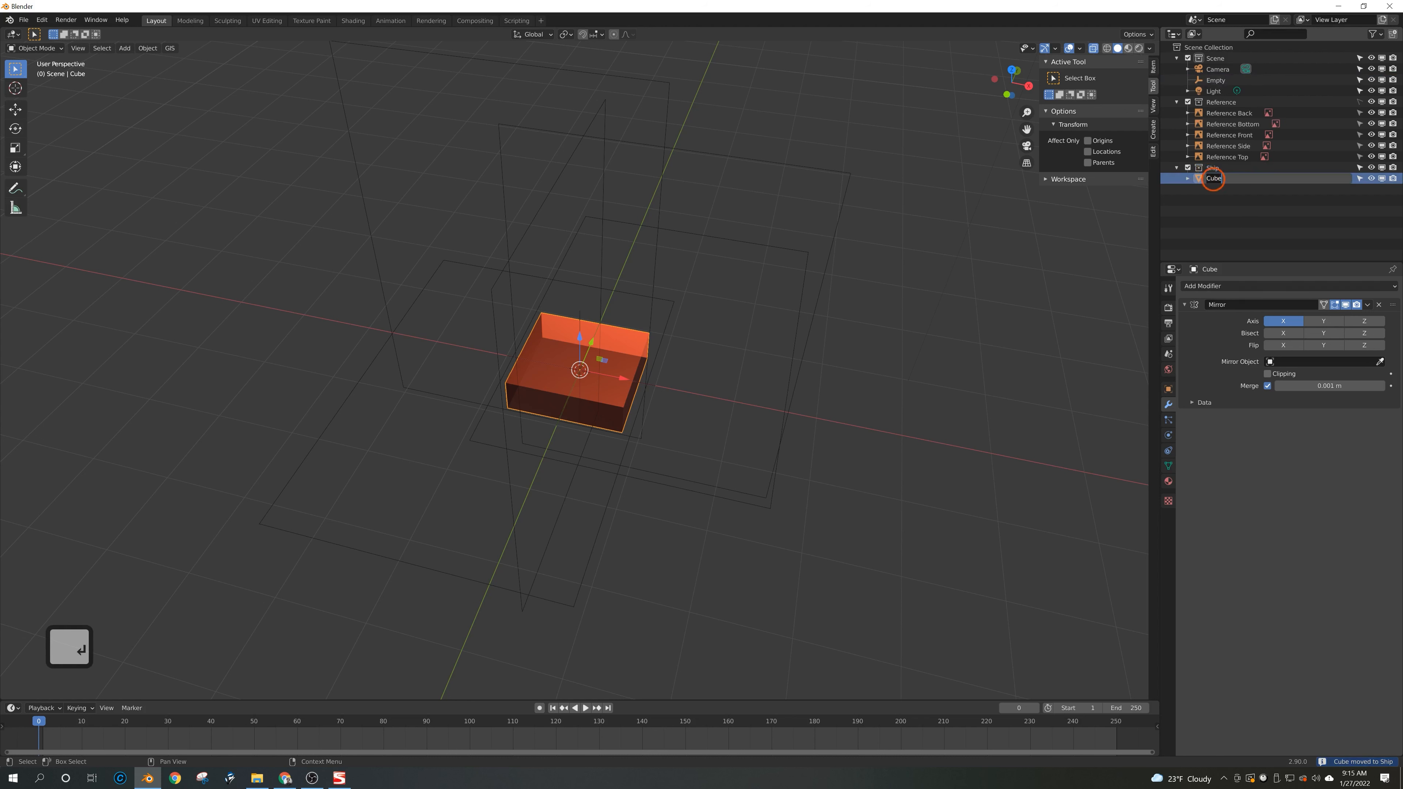
pyautogui.write('Ship Wing')
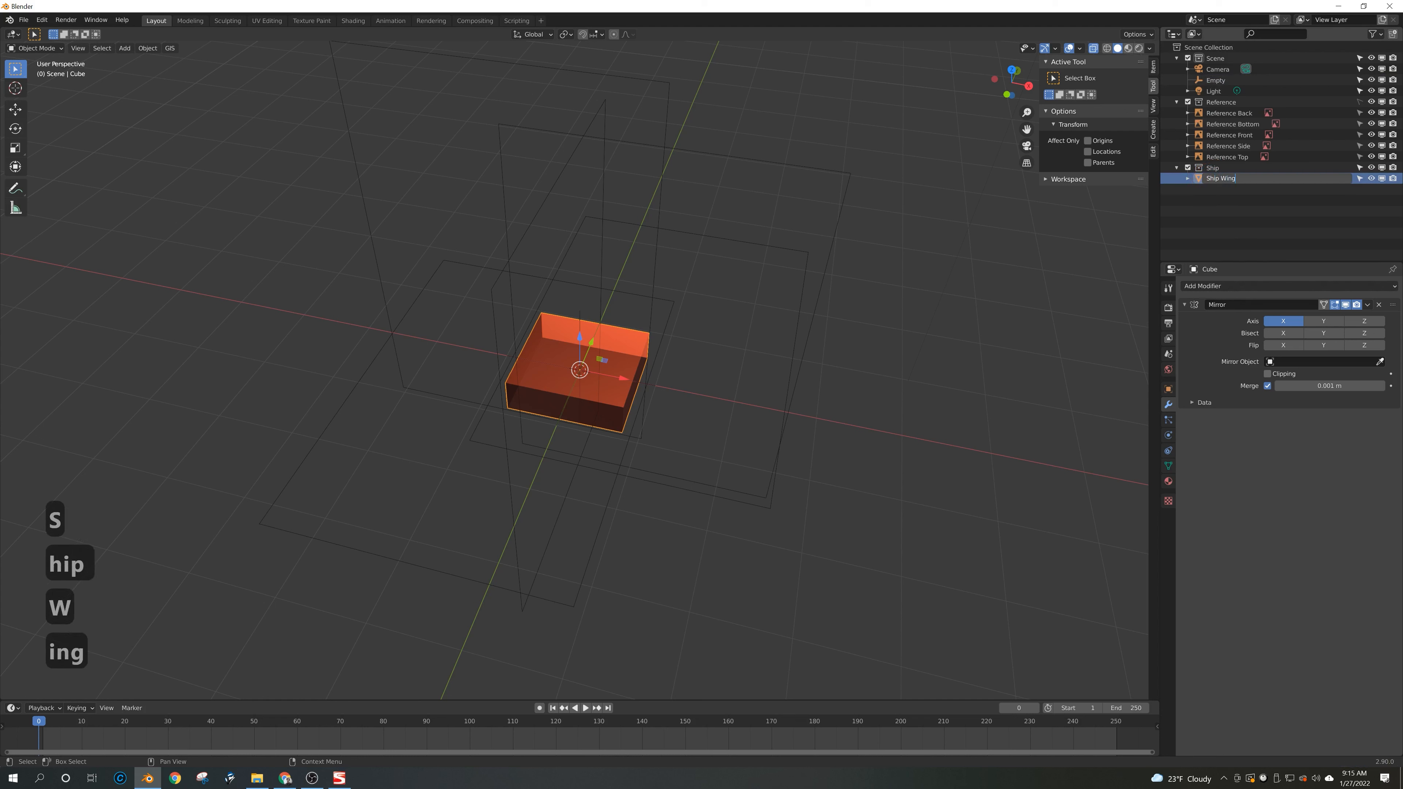
pyautogui.press('Return')
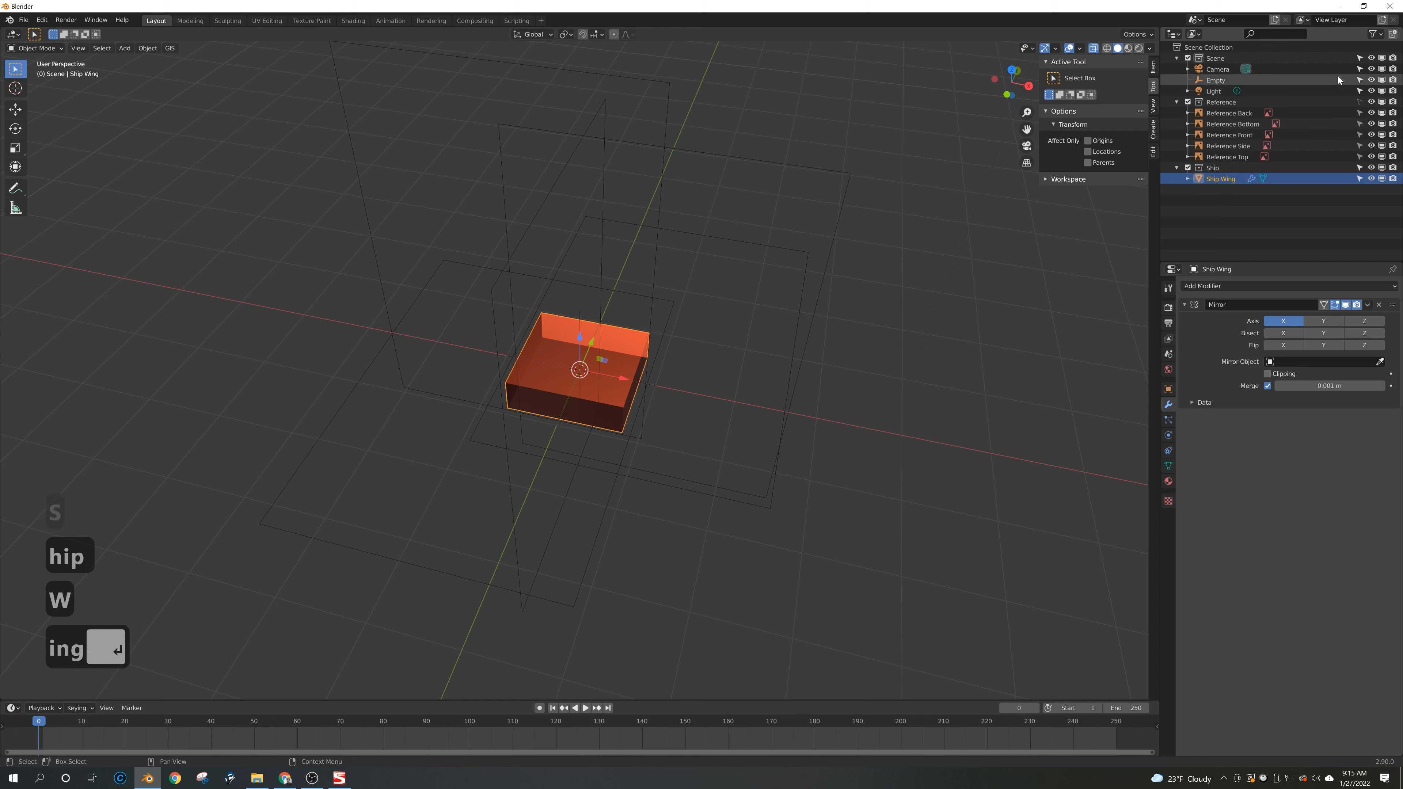
pyautogui.click(1177, 102)
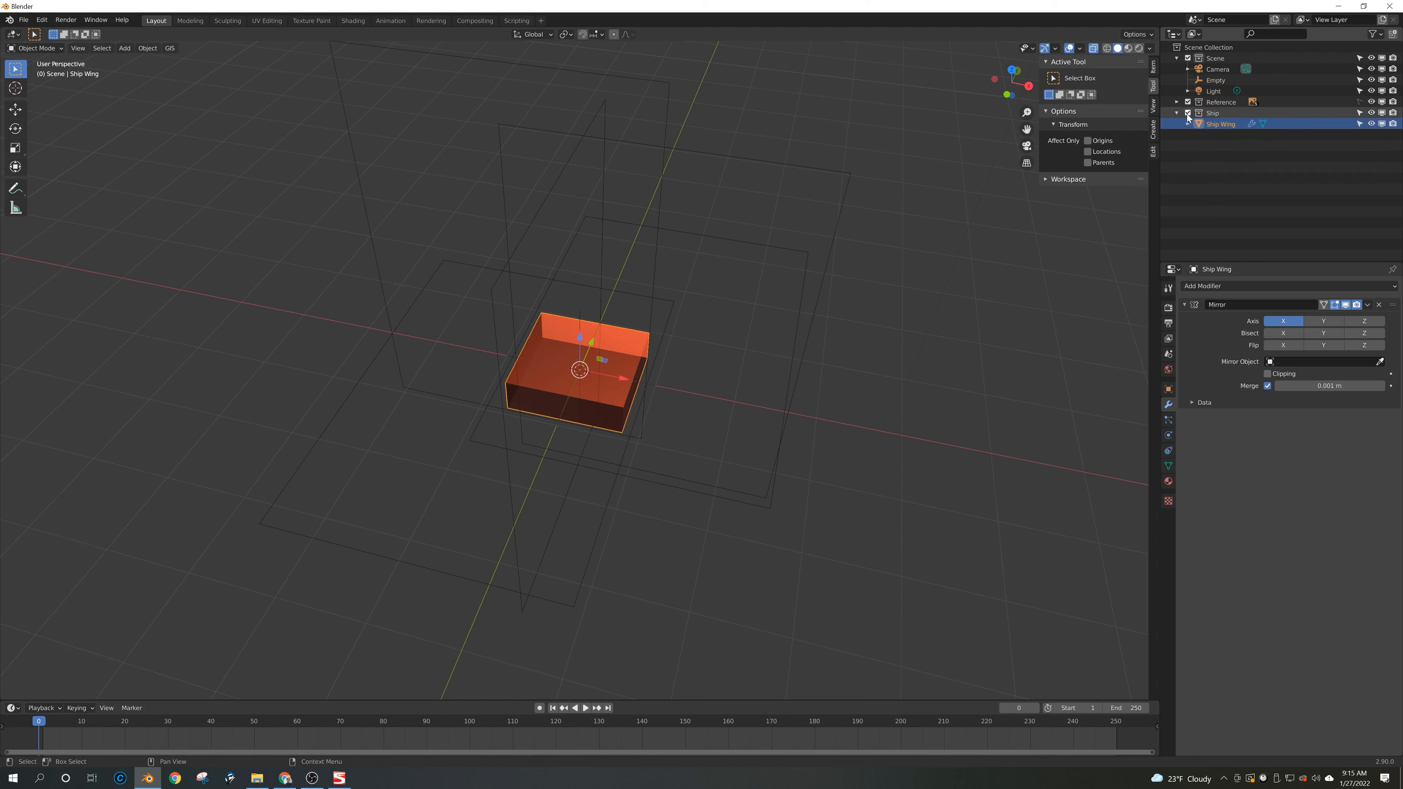
pyautogui.click(1358, 113)
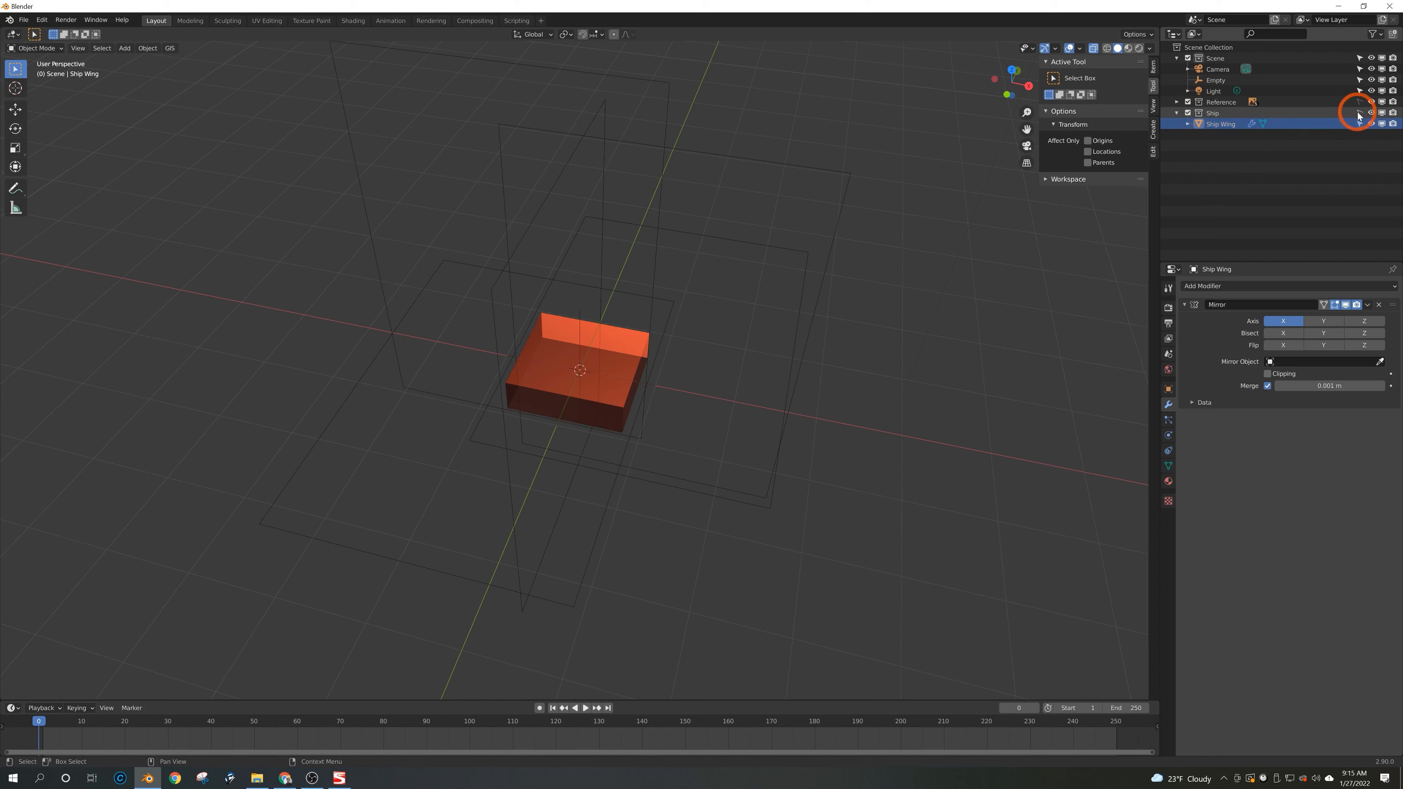
pyautogui.click(1137, 158)
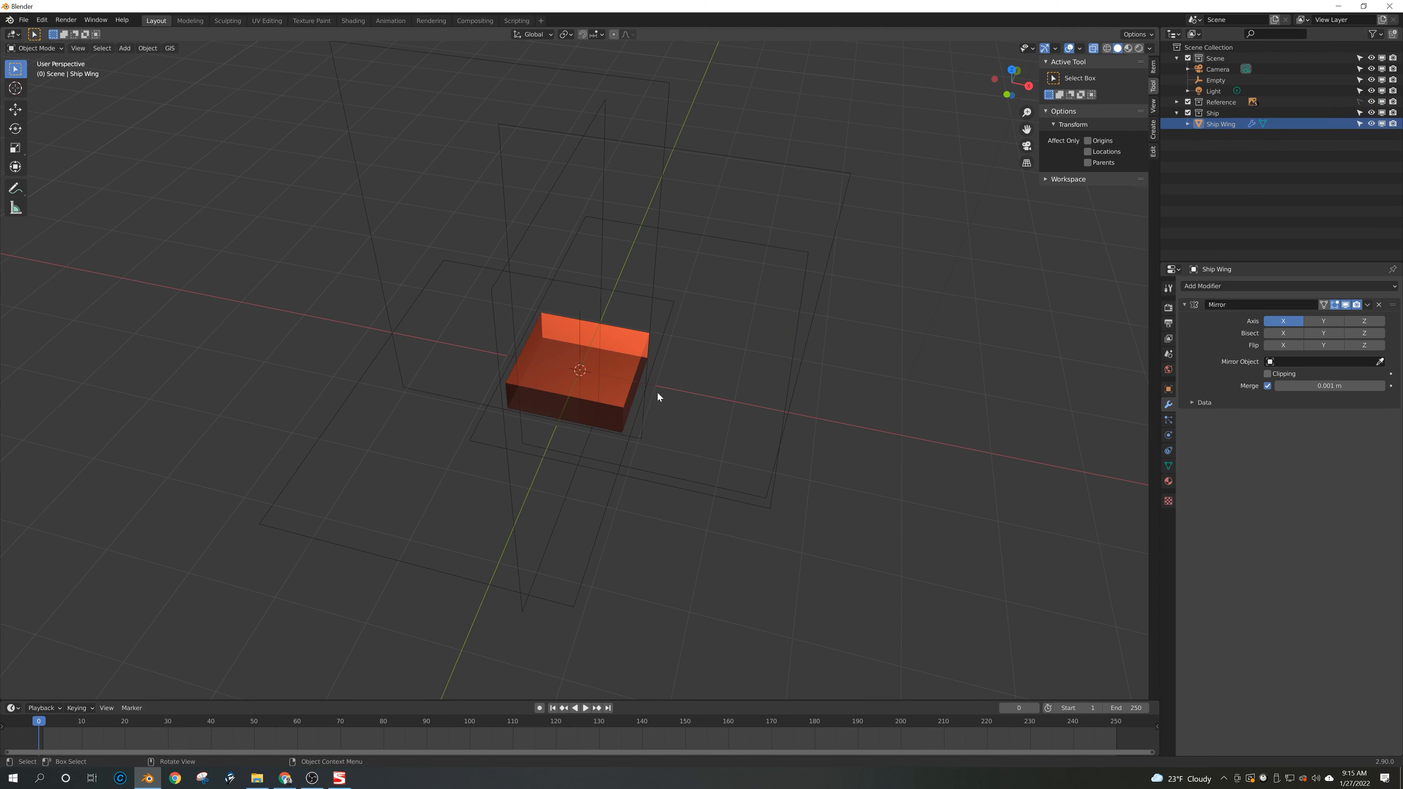
pyautogui.click(580, 313)
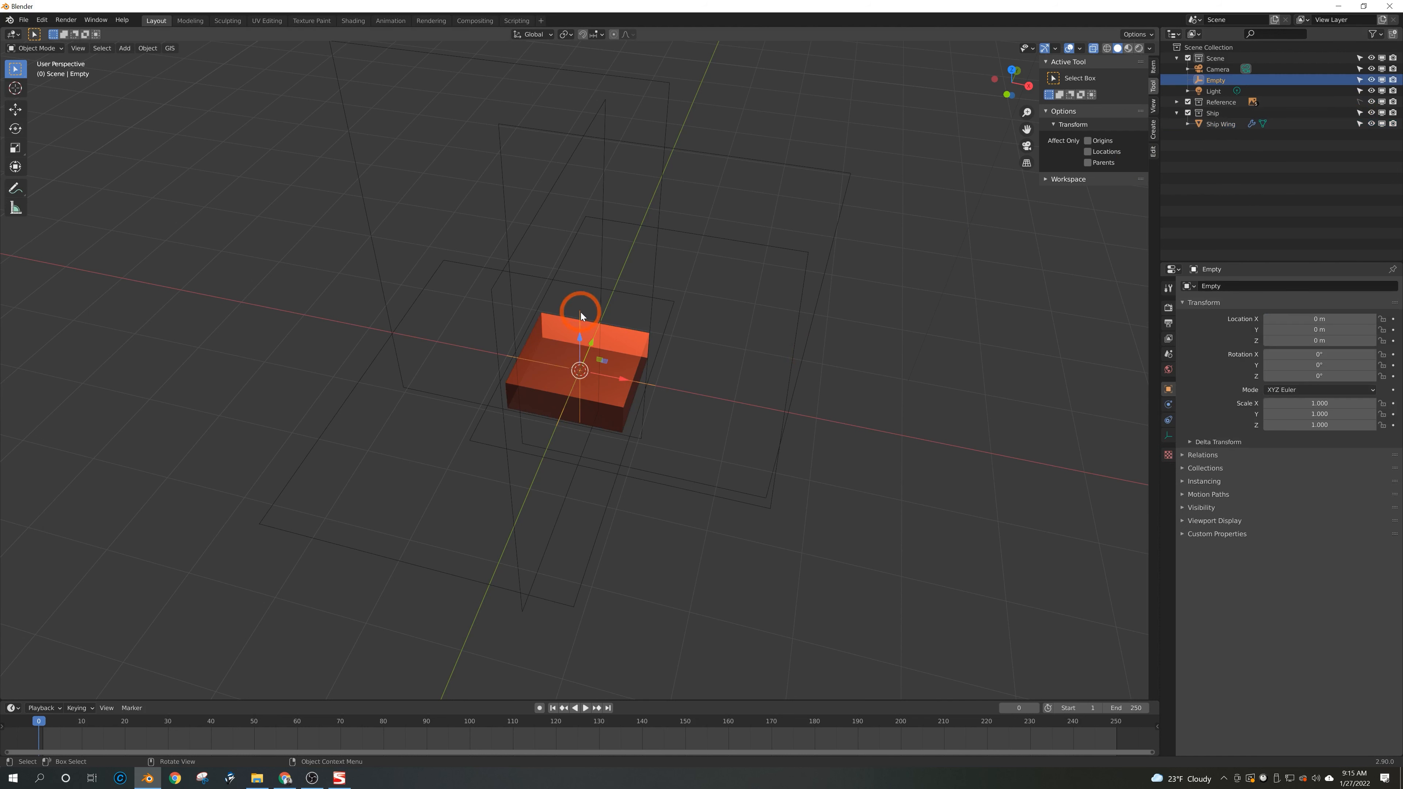
pyautogui.hotkey('ctrl', 'z')
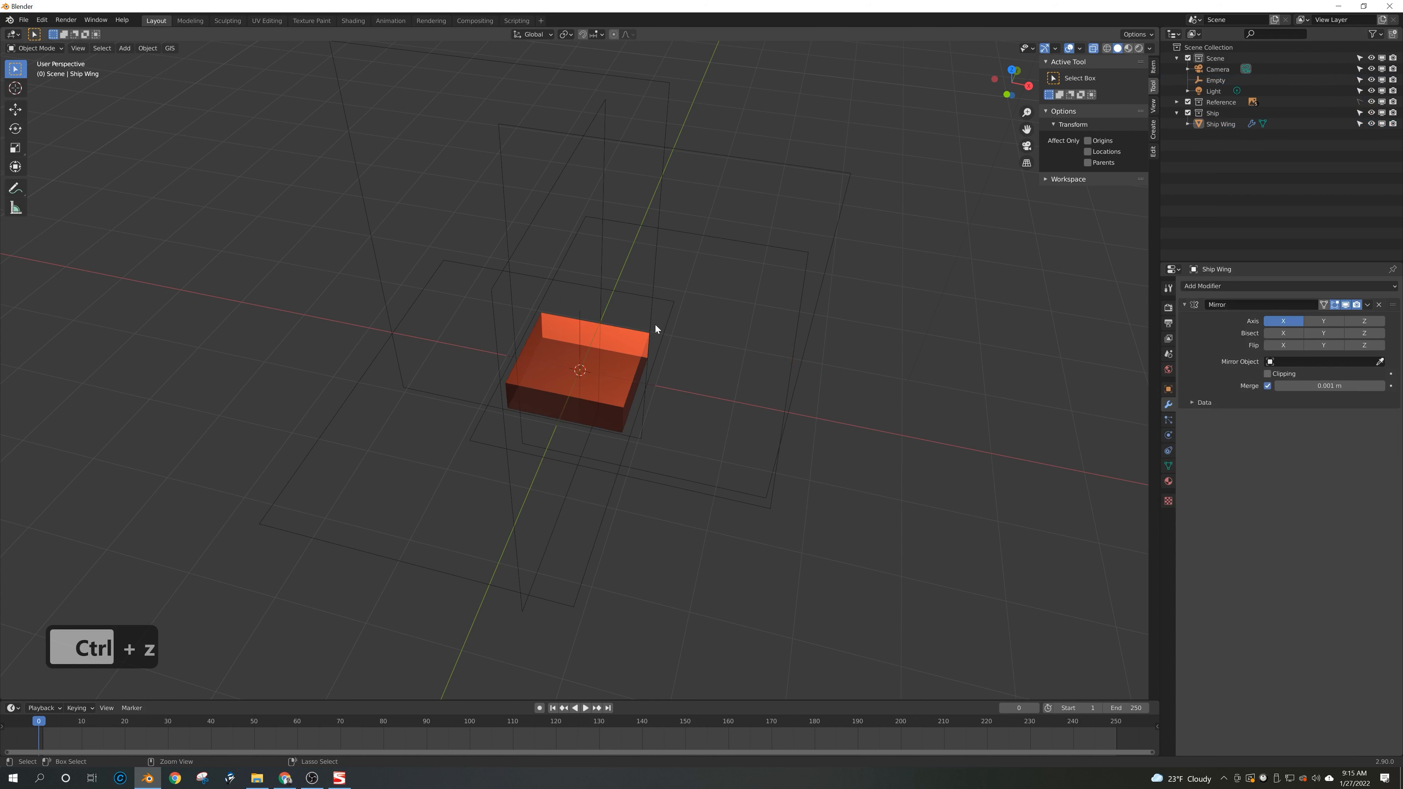
# Step: Rename the empty in the Scene collection as 01 Mirror Object
pyautogui.click(1217, 80)
pyautogui.doubleClick(1218, 80)
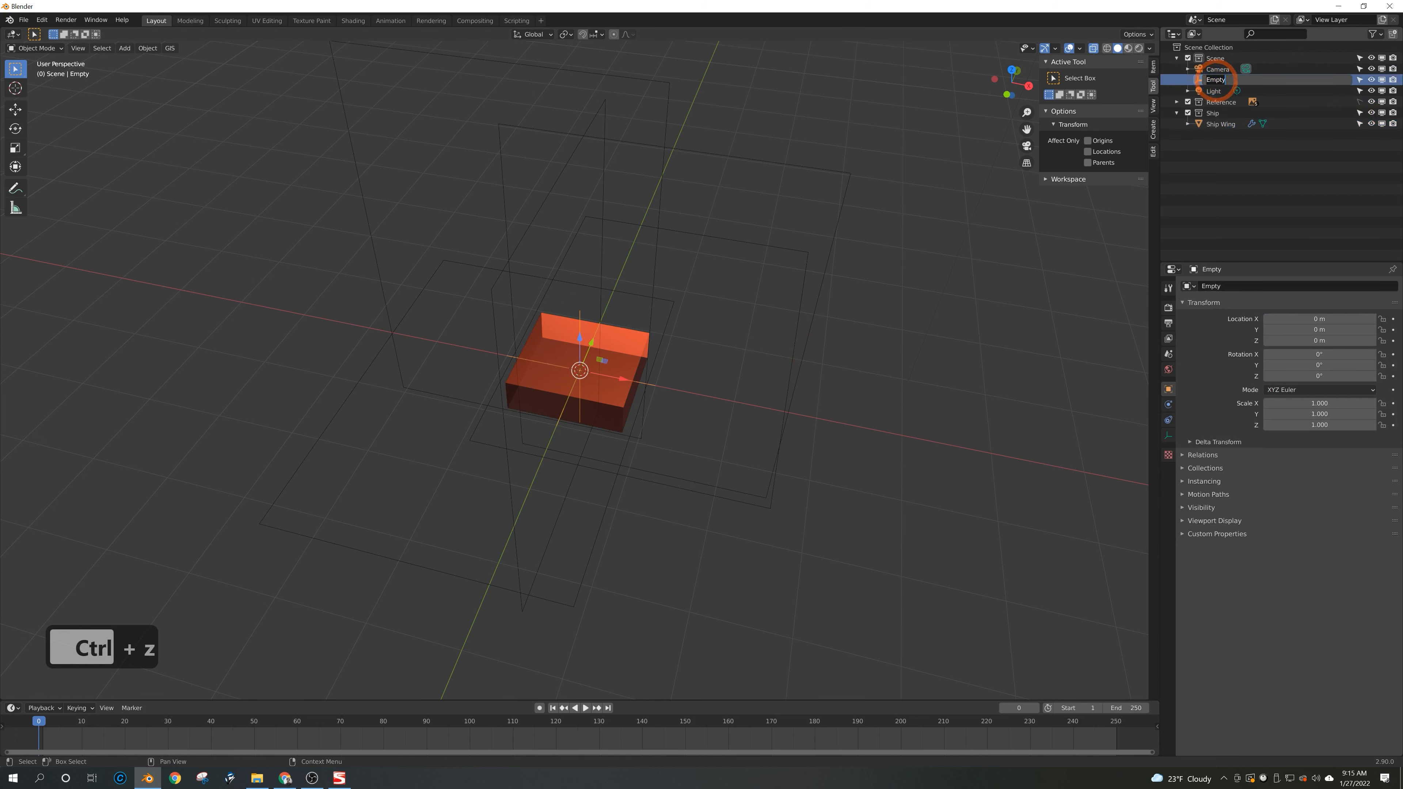
pyautogui.write('0')
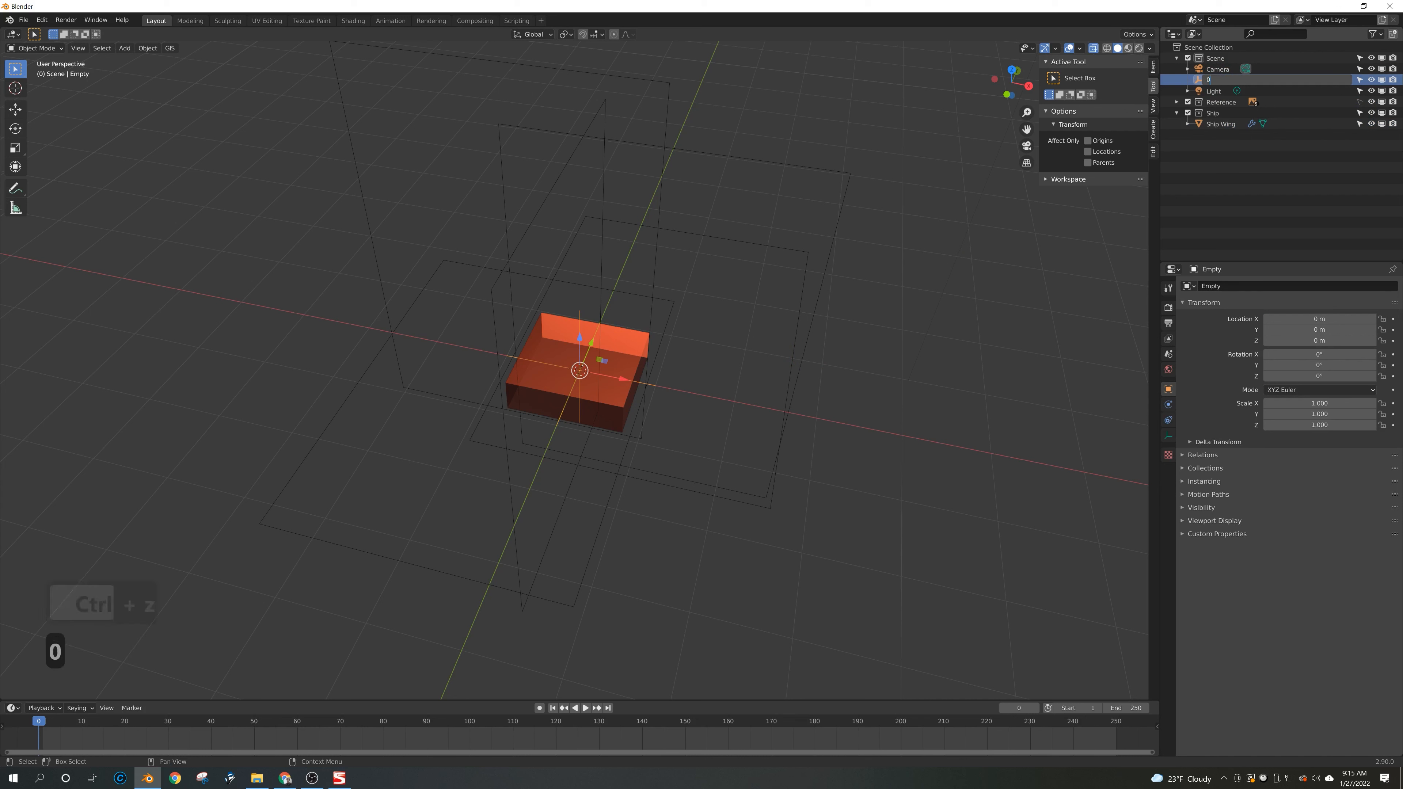
pyautogui.write('1 Mir')
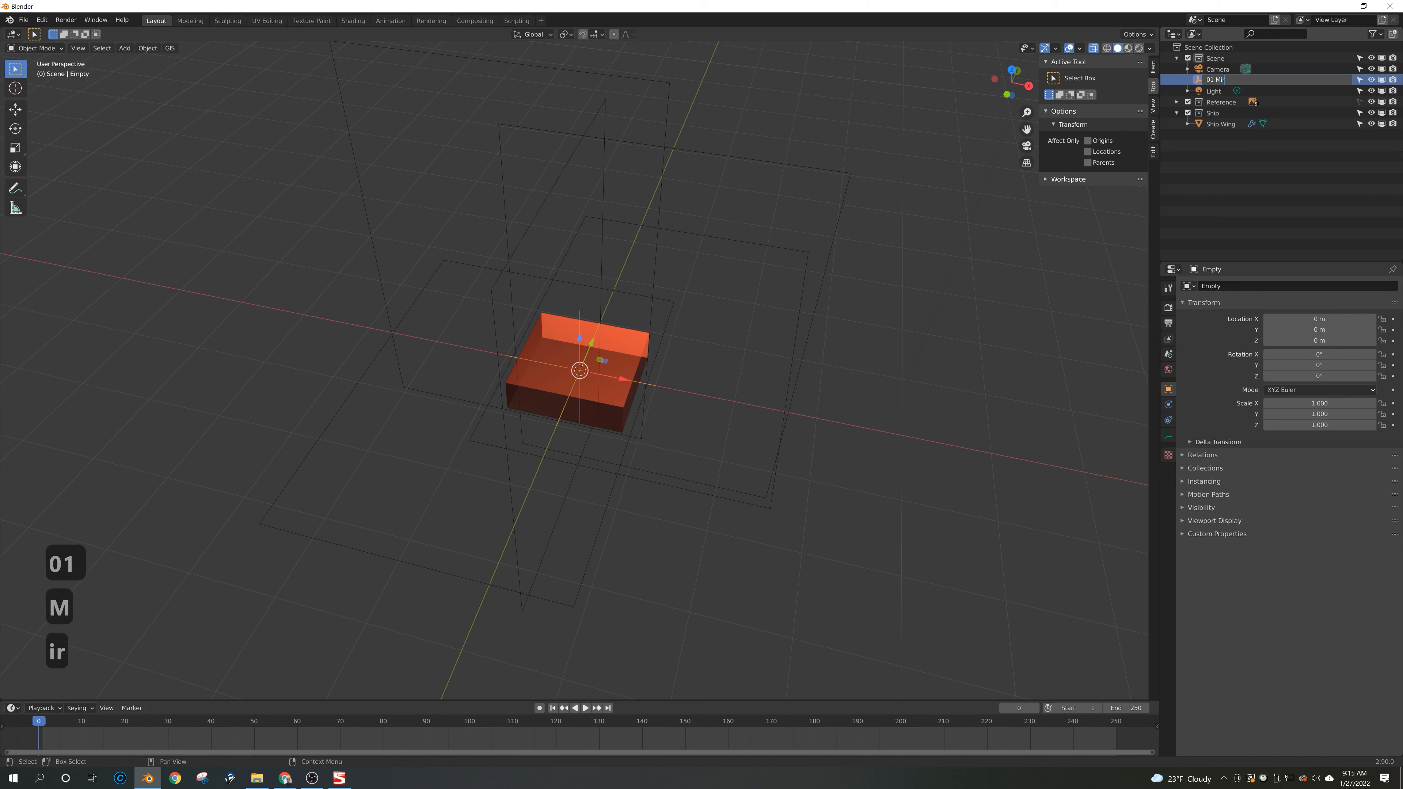
pyautogui.write('ror Obe')
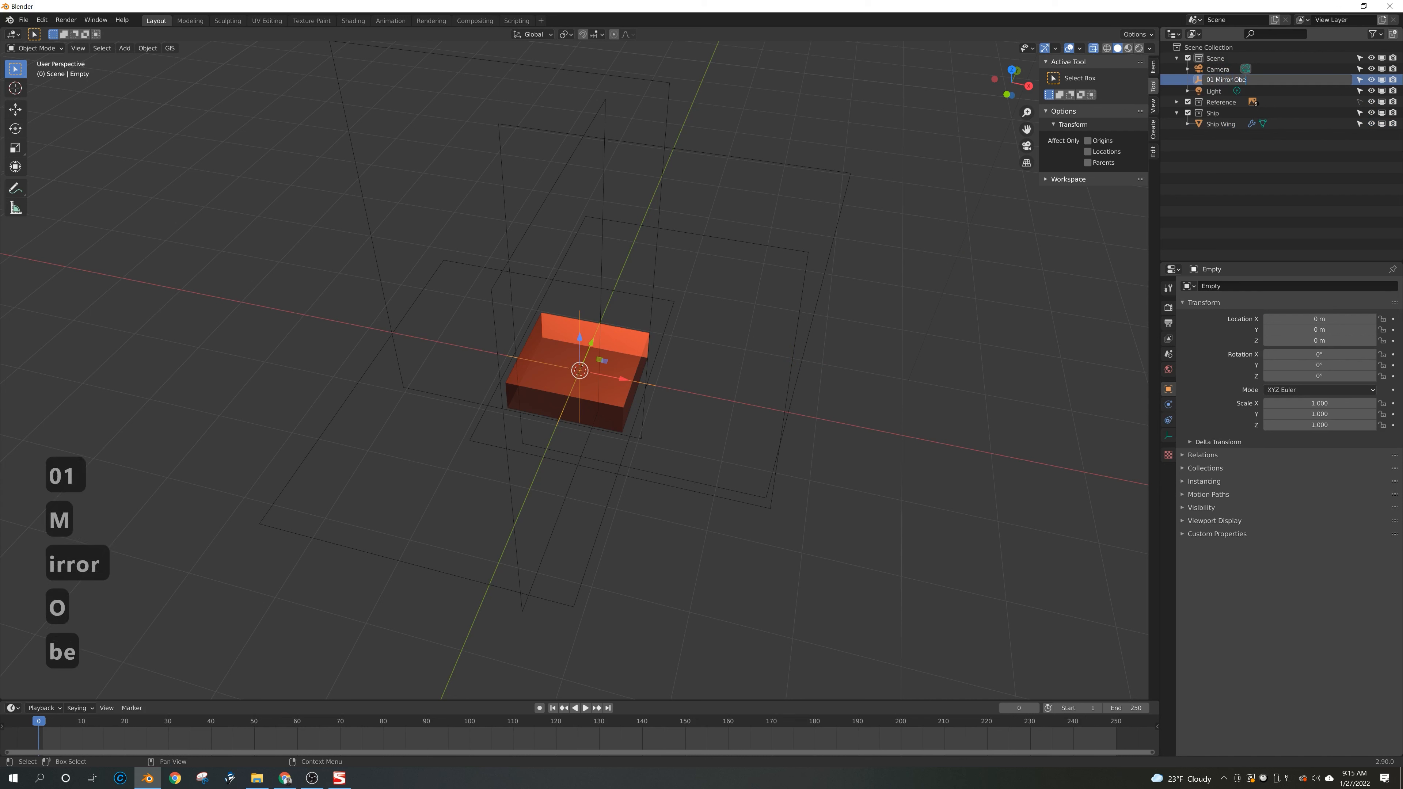
pyautogui.press('BackSpace')
pyautogui.write('ject')
pyautogui.press('Return')
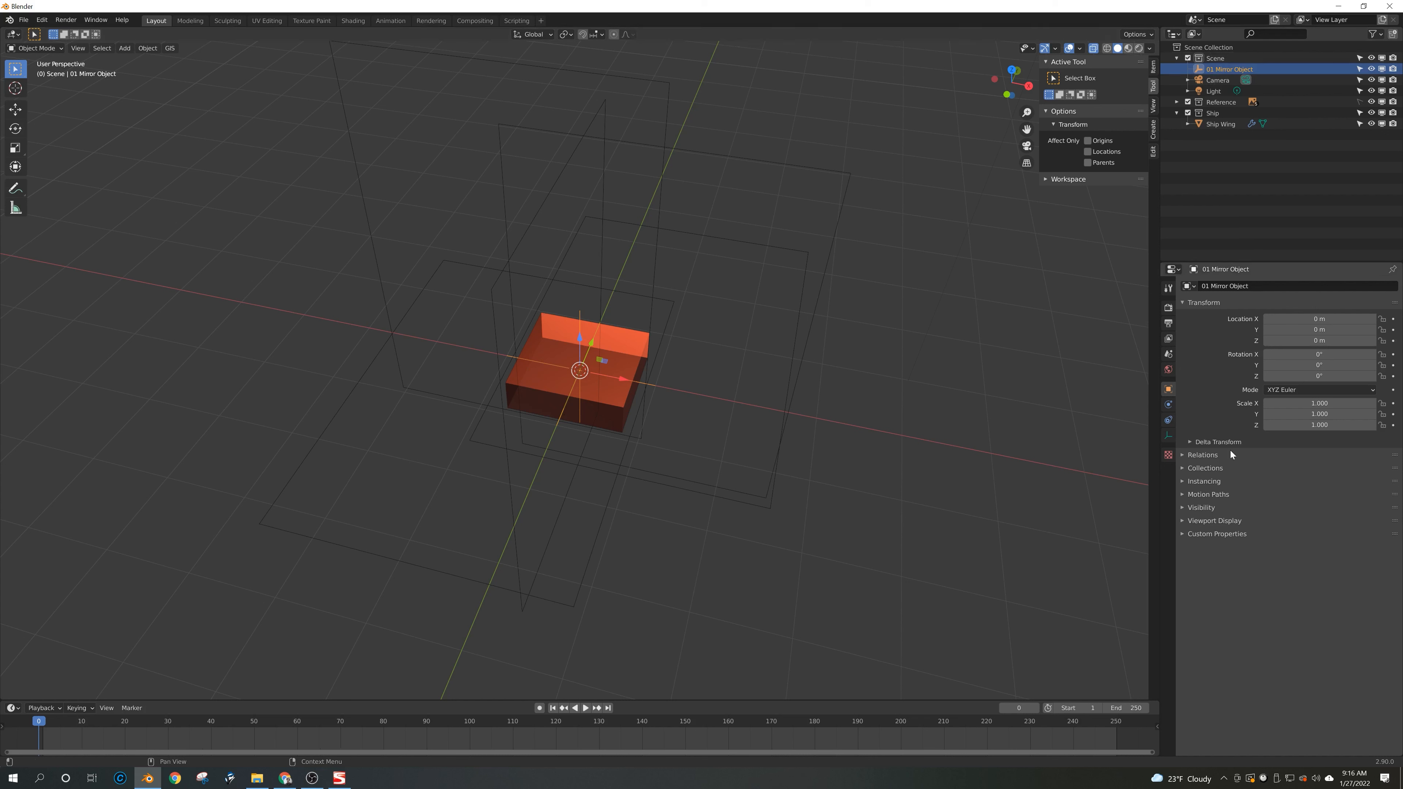
# Step: In Edit Mode, move the Ship Wing's inner face along X to open a gap between the mirrored halves
pyautogui.click(588, 405)
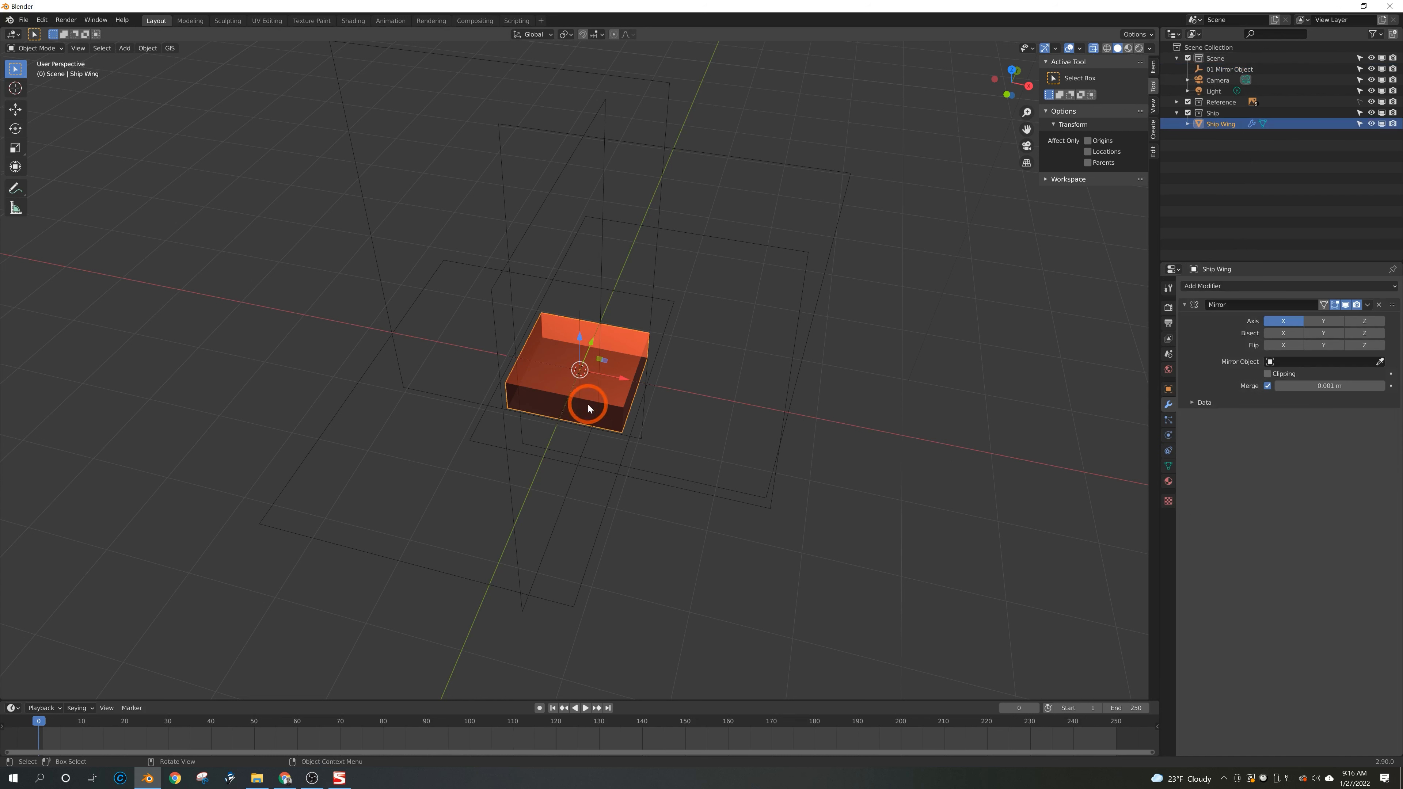
pyautogui.press('Tab')
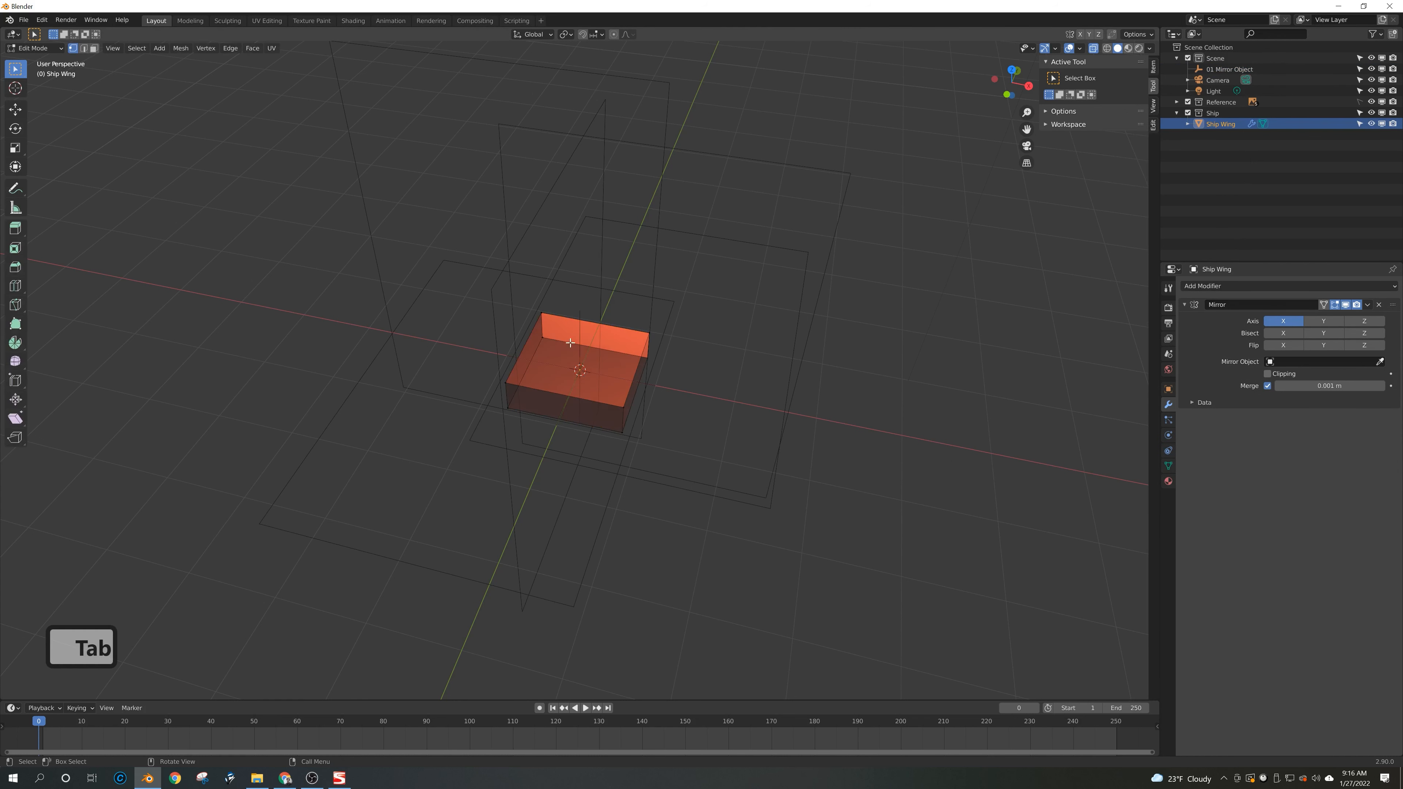
pyautogui.click(459, 437)
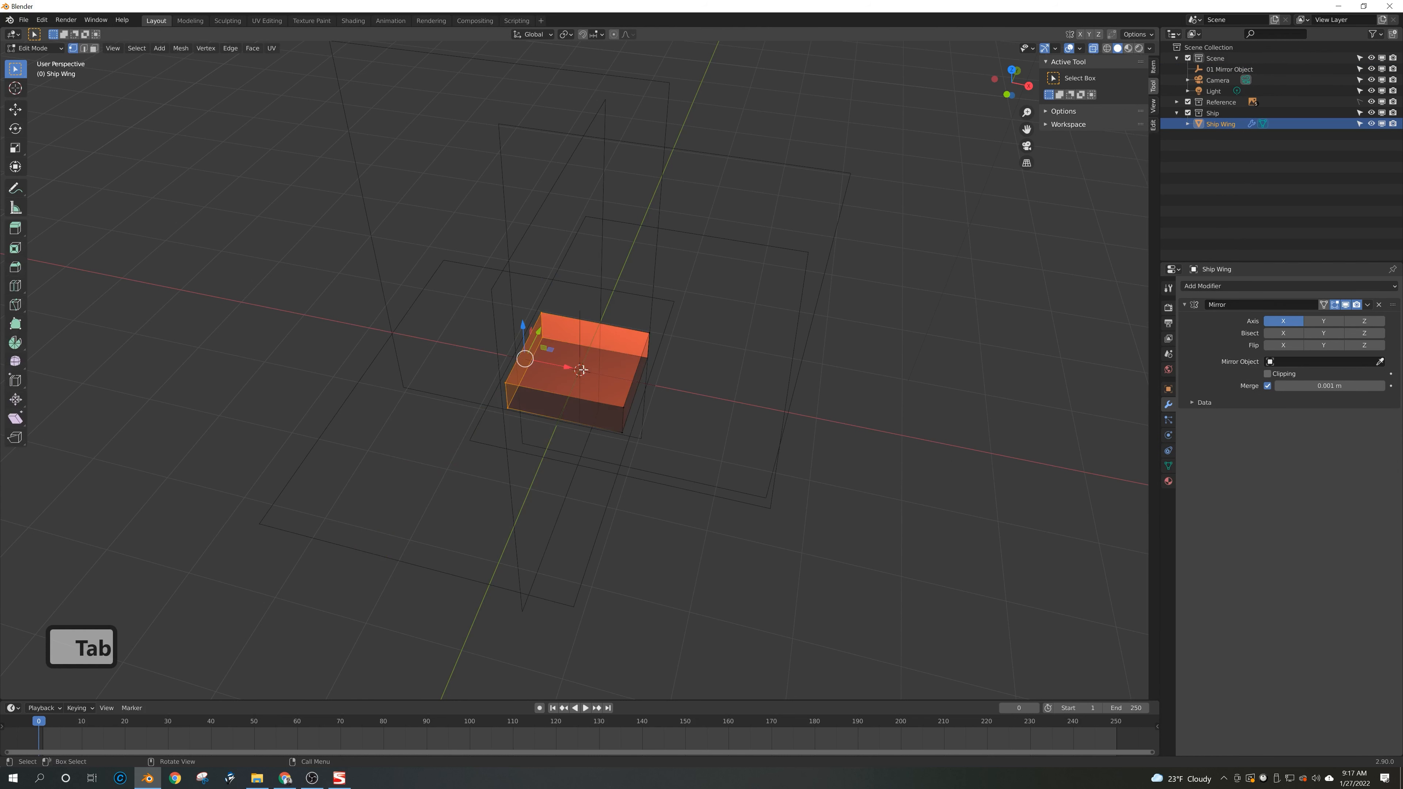
pyautogui.moveTo(569, 367); pyautogui.dragTo(647, 377)
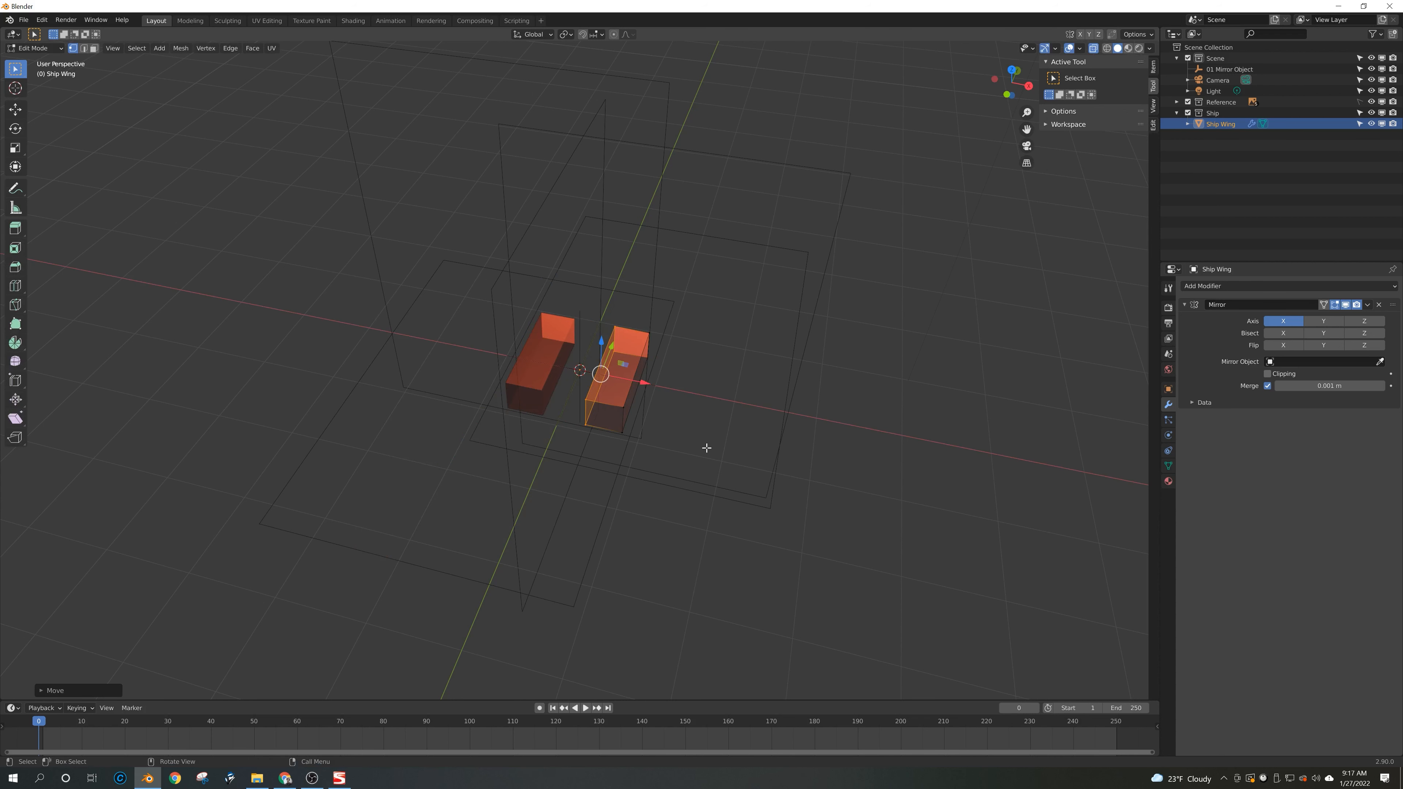
# Step: Set 01 Mirror Object as the mirror object of the Ship Wing's Mirror modifier and select that empty in Object Mode
pyautogui.click(1322, 362)
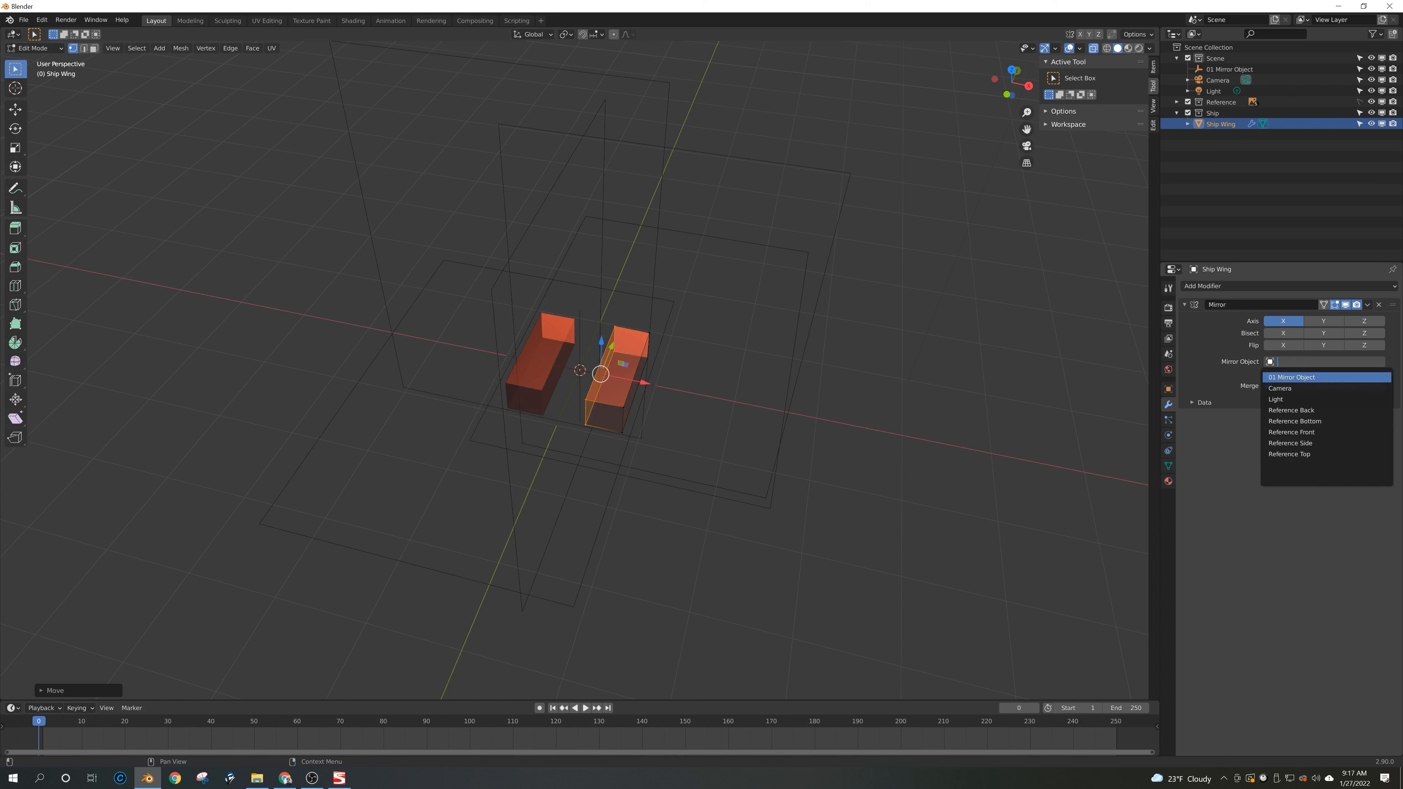
pyautogui.click(1274, 377)
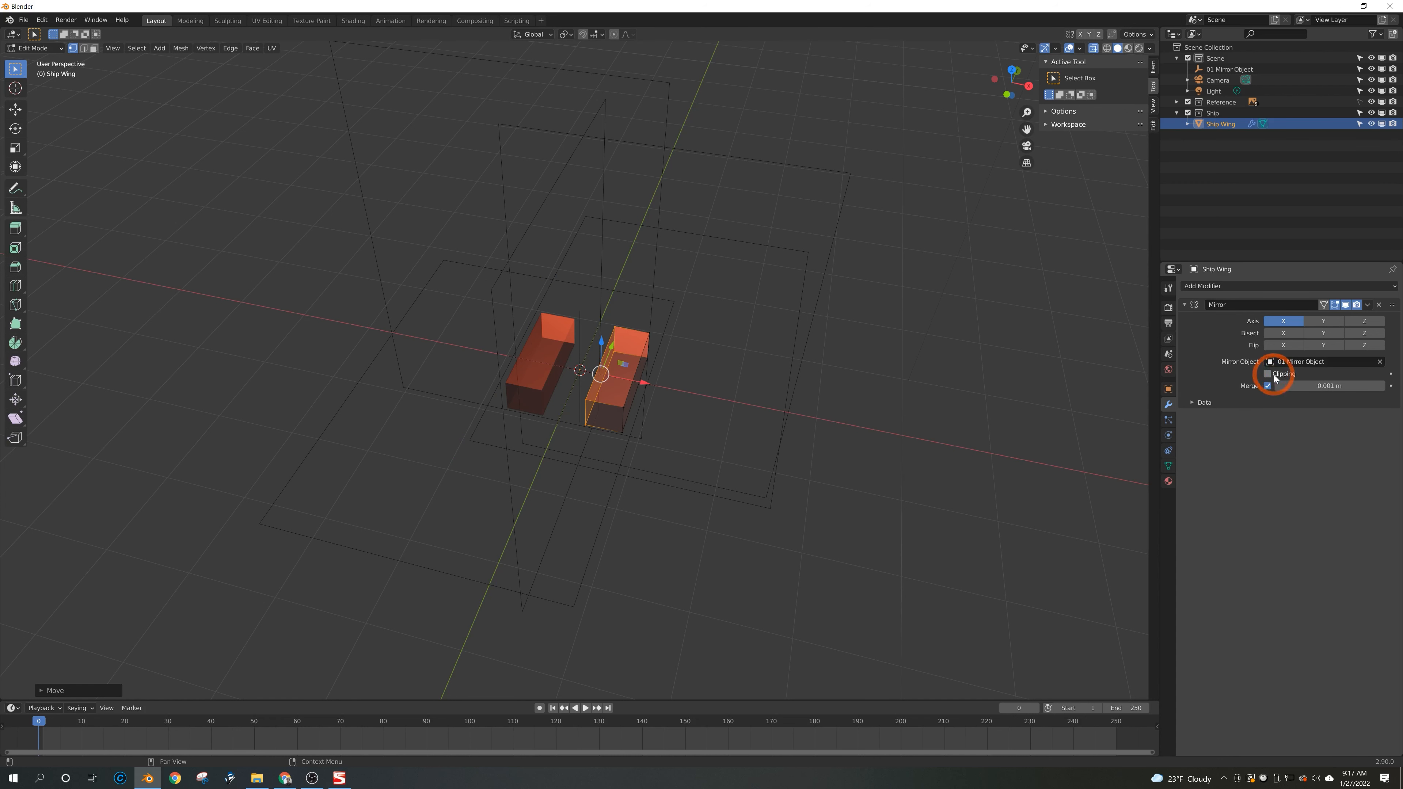
pyautogui.click(1302, 362)
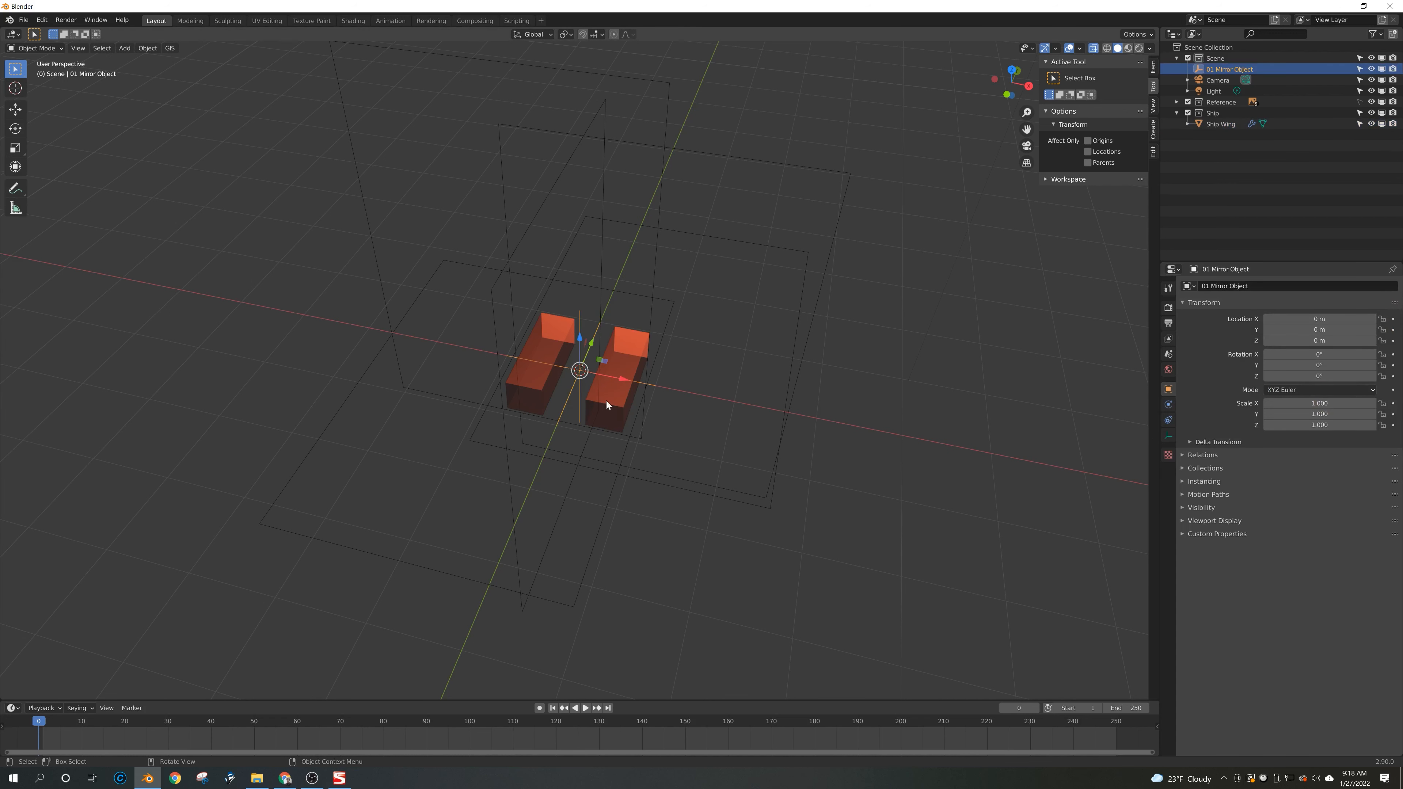
pyautogui.moveTo(606, 400)
pyautogui.mouseDown(button='middle')
pyautogui.moveTo(642, 401)
pyautogui.moveTo(647, 386)
pyautogui.mouseUp(button='middle')
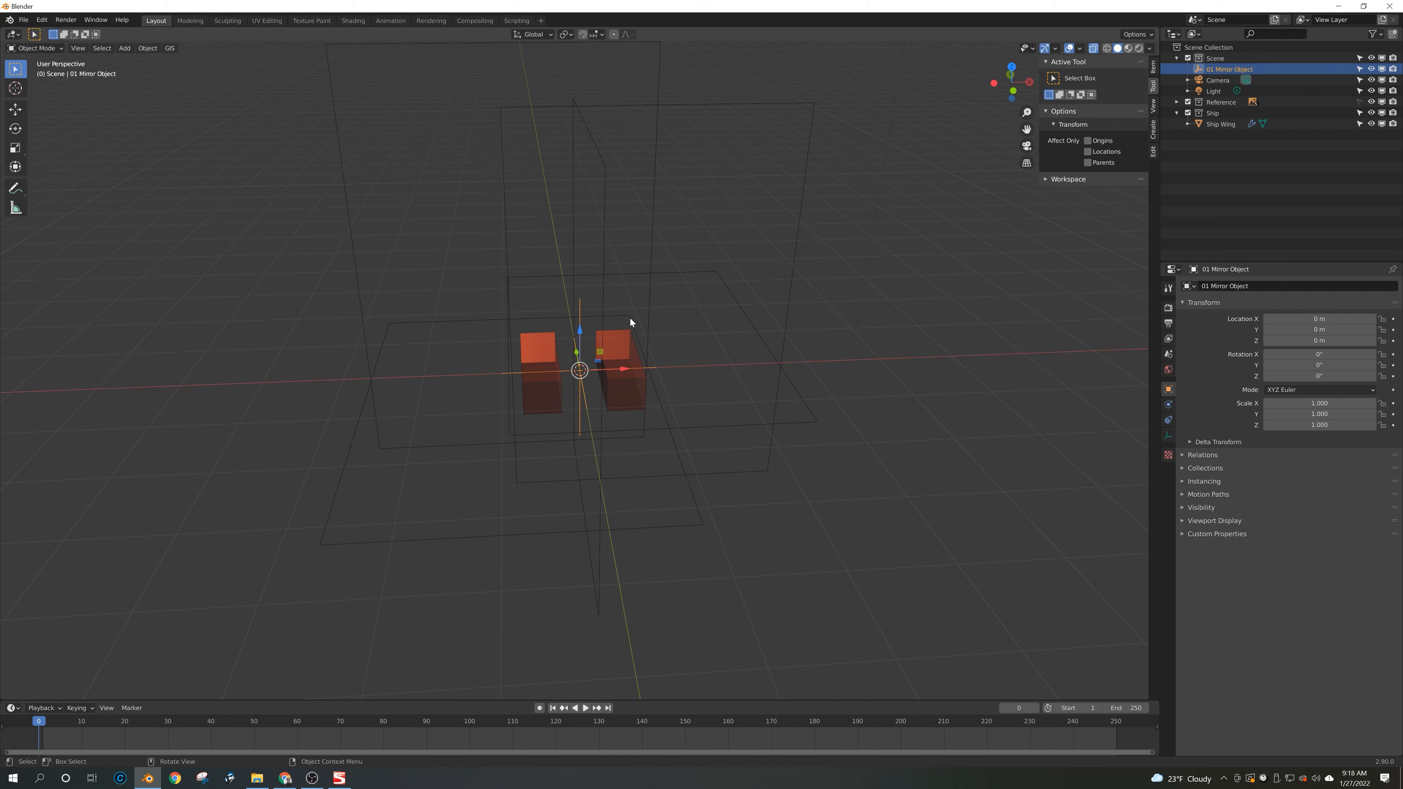
pyautogui.moveTo(577, 292); pyautogui.dragTo(641, 284, button='middle')
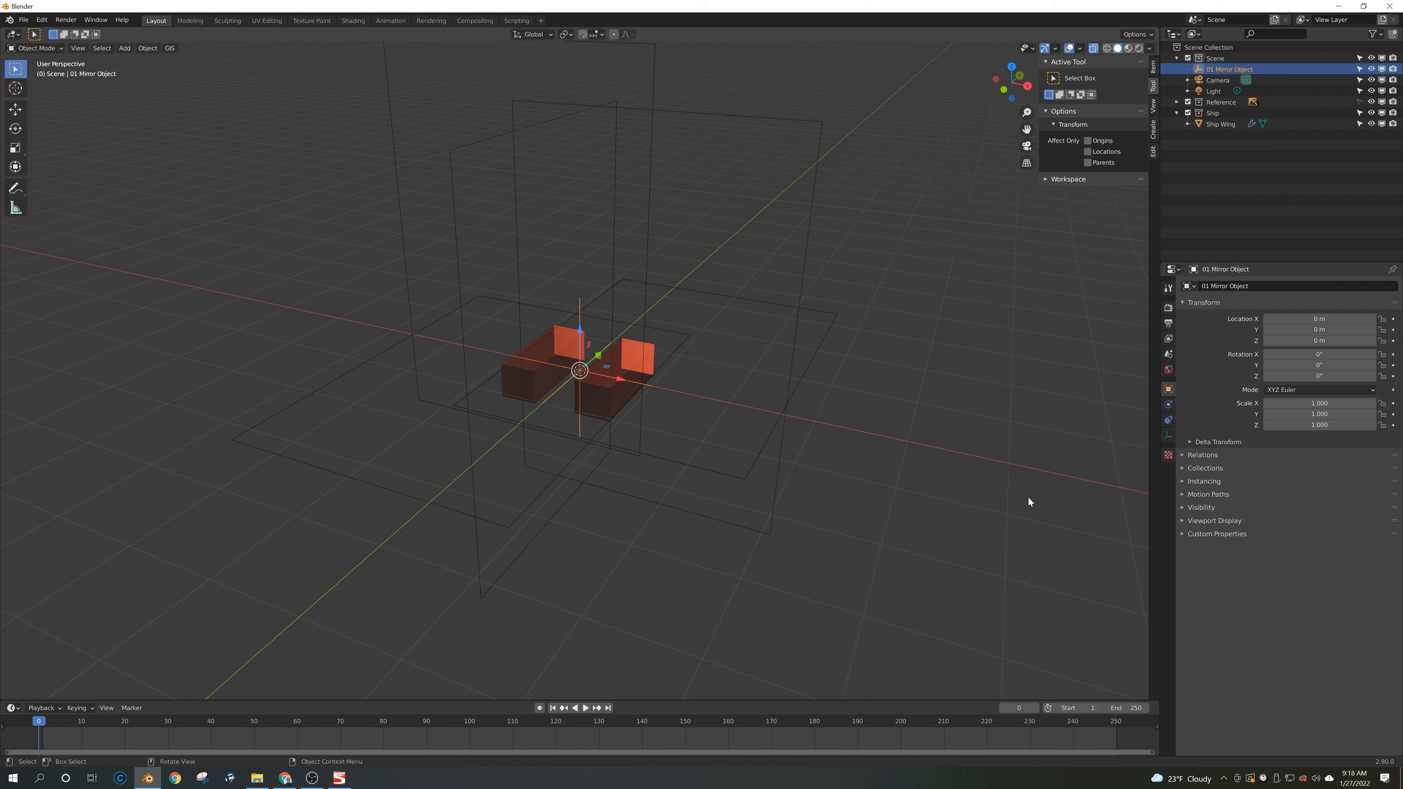
# Step: Enable Clipping in the Ship Wing's Mirror modifier and move the inner face back to the centre plane in Edit Mode
pyautogui.click(600, 400)
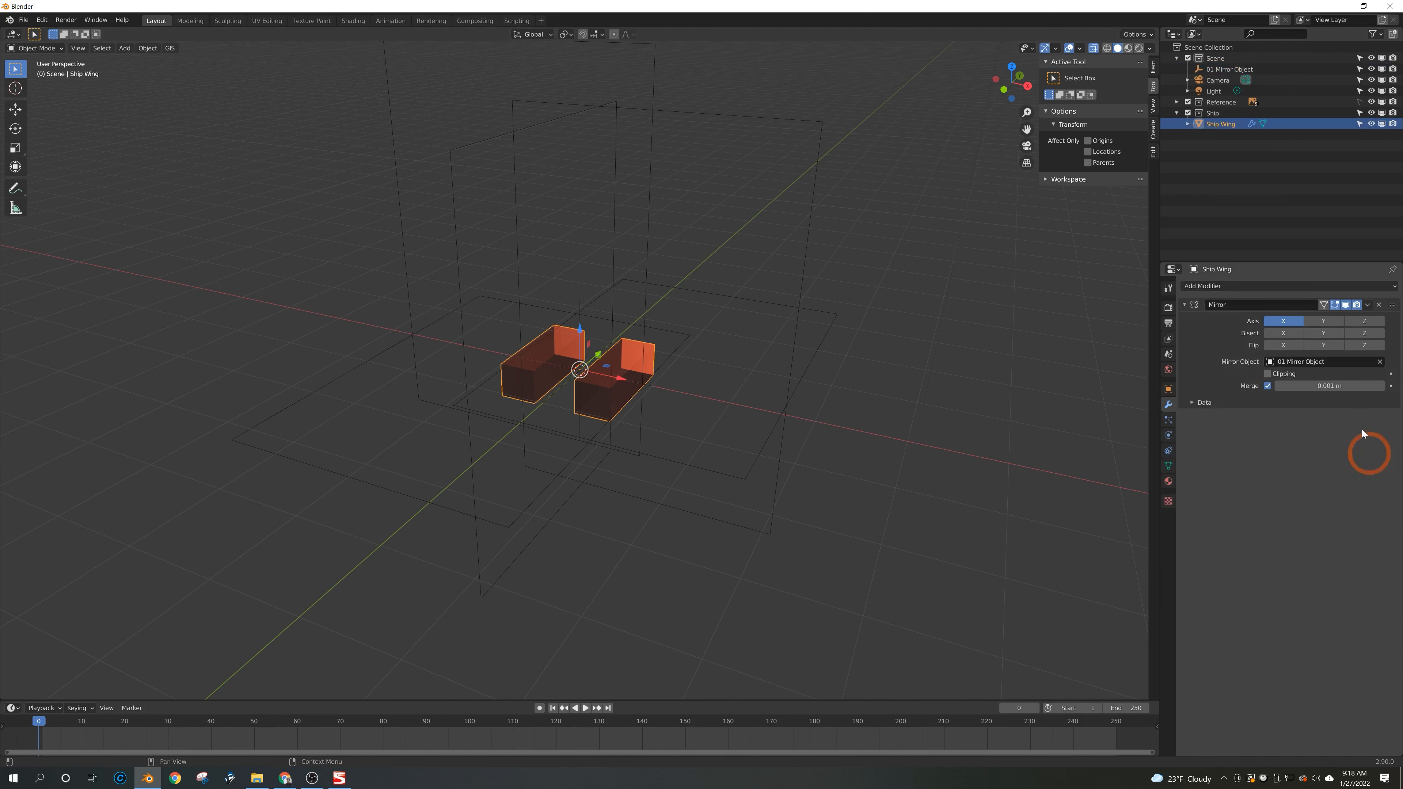
pyautogui.click(1268, 374)
pyautogui.press('Tab')
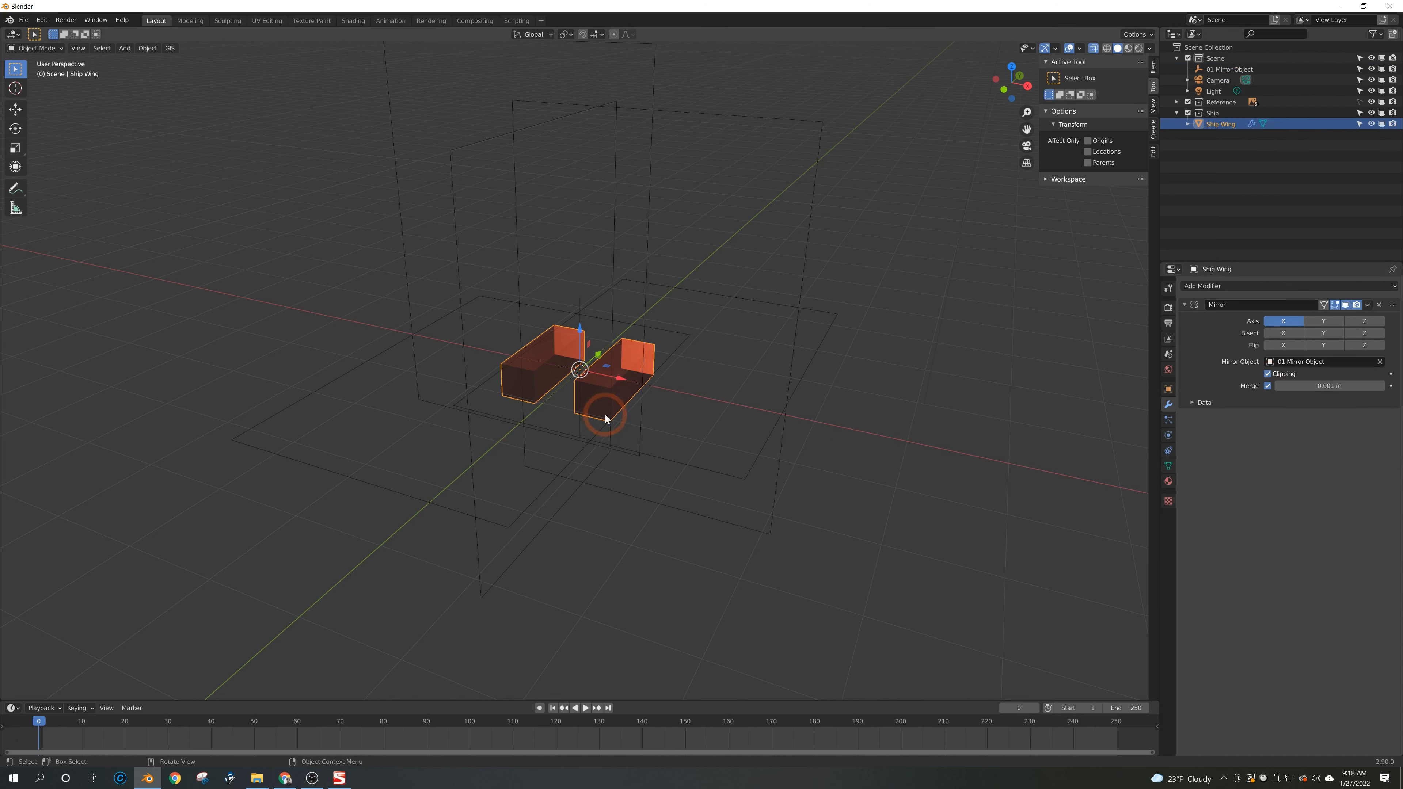
pyautogui.moveTo(604, 415); pyautogui.dragTo(652, 414, button='middle')
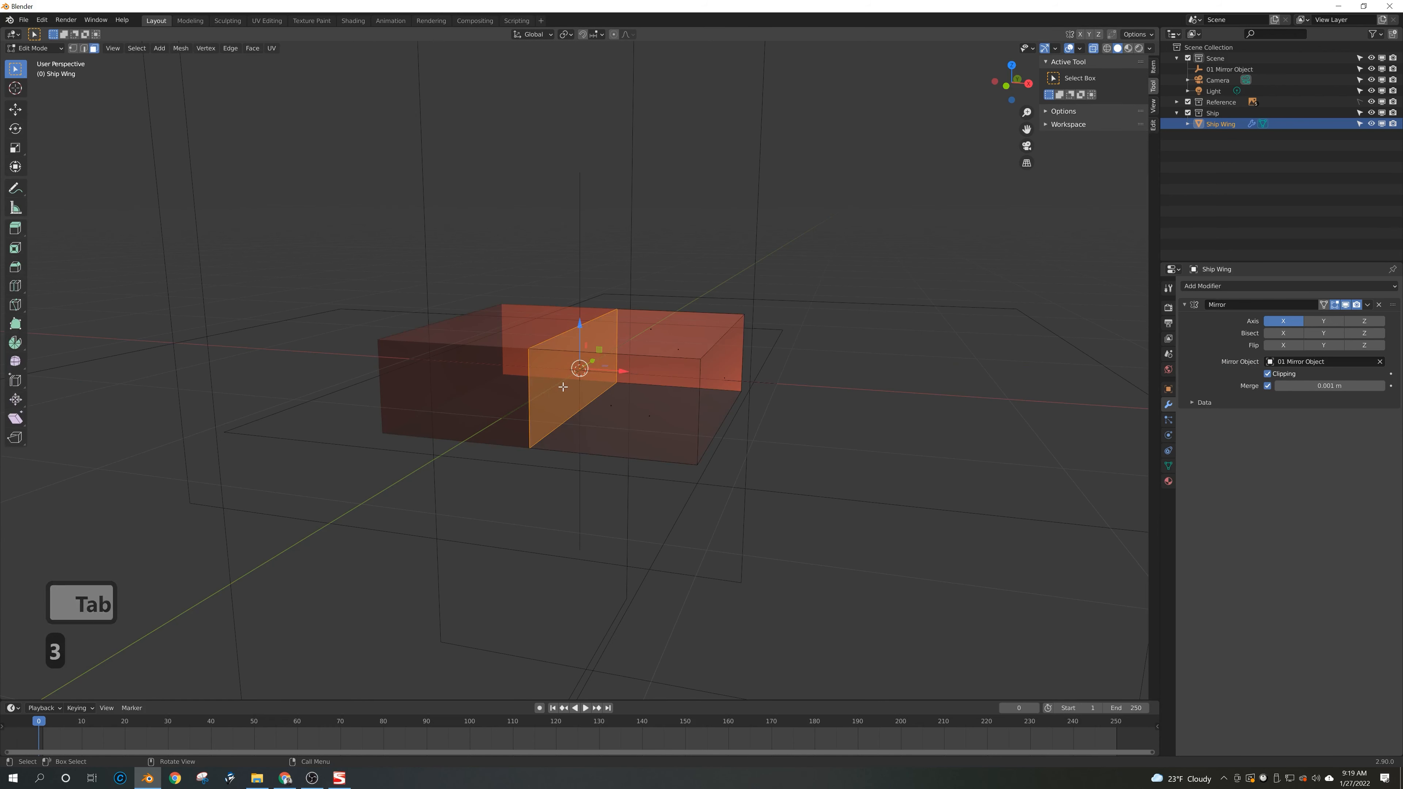
# Step: Delete the Ship Wing's inner face on the mirror plane and return to Object Mode
pyautogui.press('1')
pyautogui.click(528, 350)
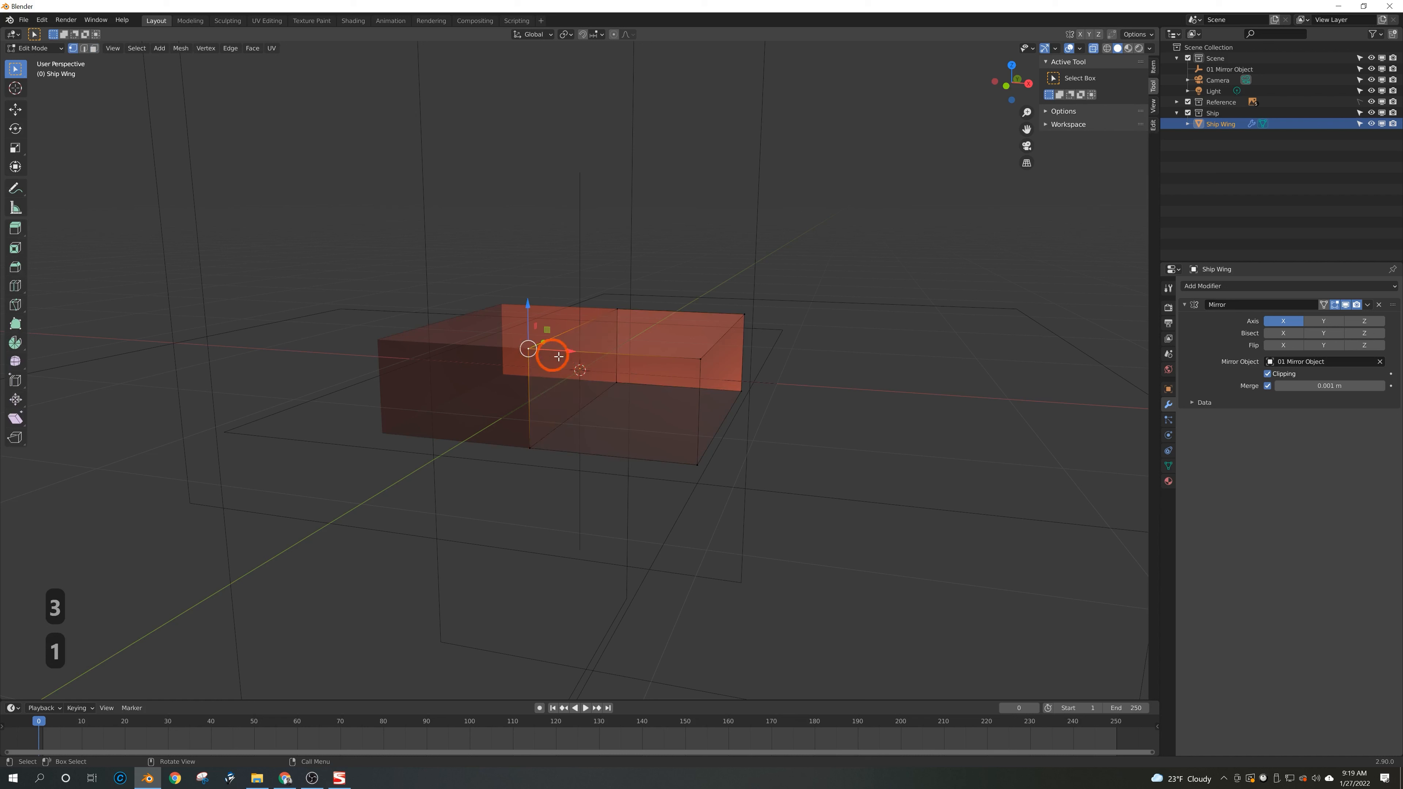
pyautogui.press('2')
pyautogui.click(557, 338)
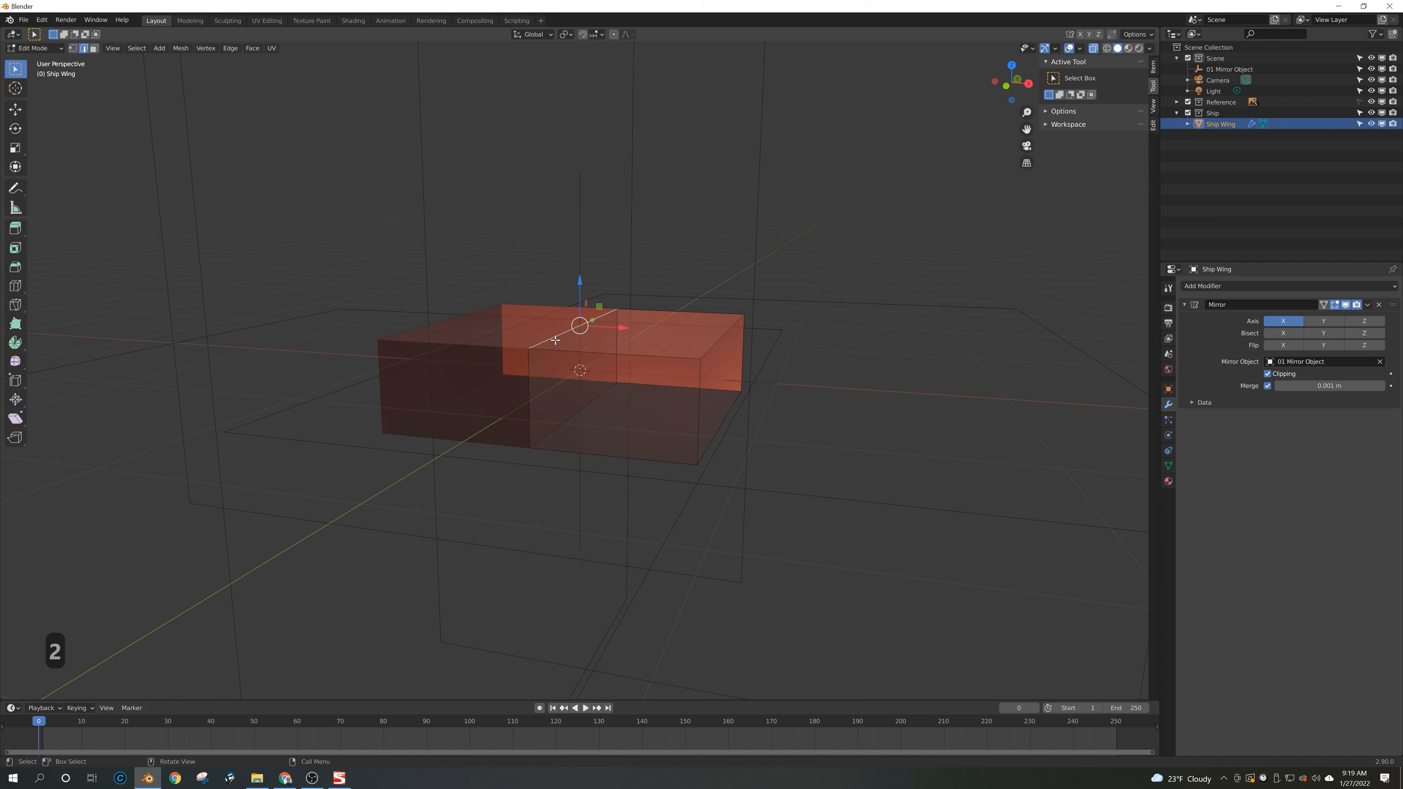
pyautogui.press('3')
pyautogui.click(562, 374)
pyautogui.moveTo(562, 374); pyautogui.dragTo(667, 381, button='middle')
pyautogui.press('x')
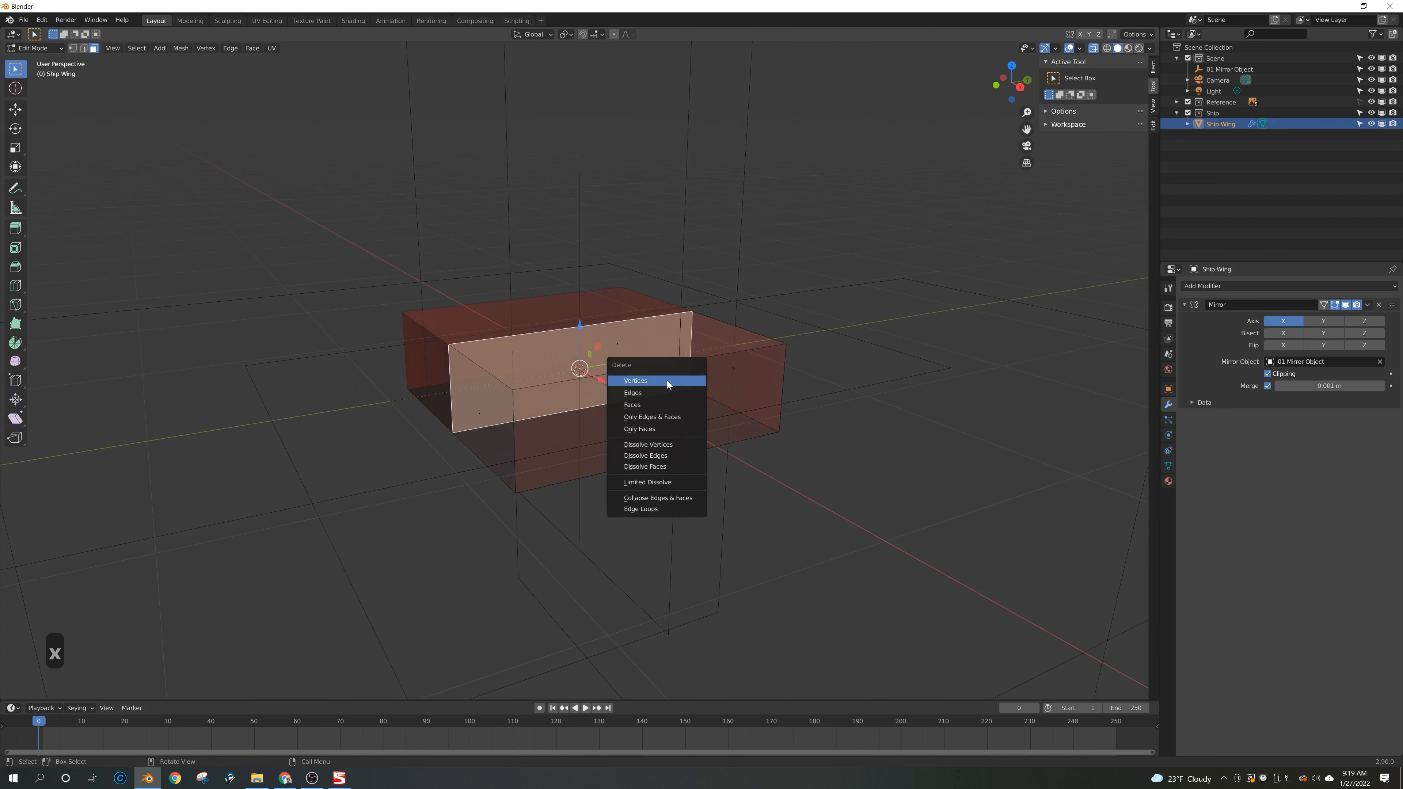
pyautogui.click(661, 400)
pyautogui.moveTo(617, 389); pyautogui.dragTo(586, 363, button='middle')
pyautogui.press('1')
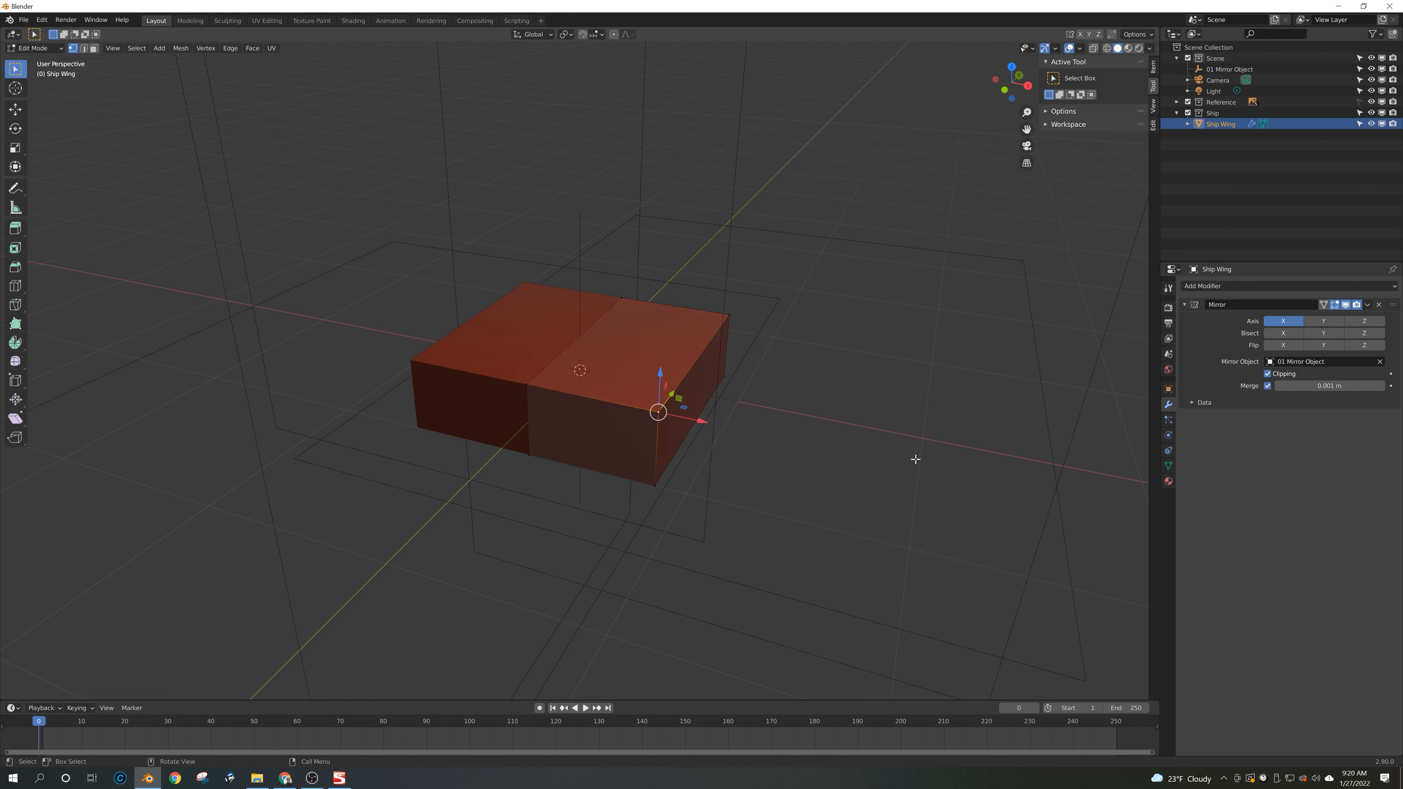
pyautogui.press('Tab')
# Step: Examine the joined Ship Wing block from above, from the side and close up
pyautogui.moveTo(796, 429); pyautogui.dragTo(762, 520, button='middle')
pyautogui.click(805, 461)
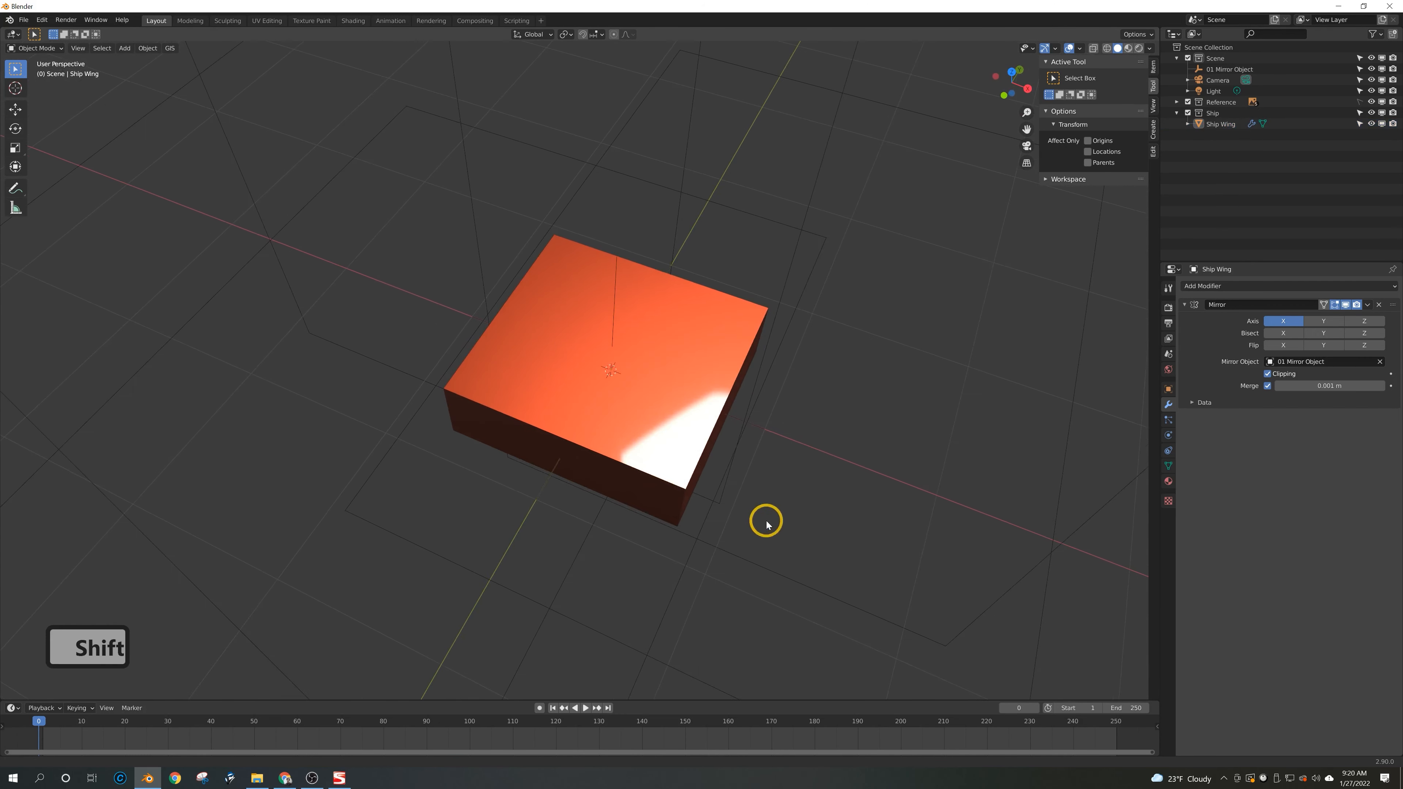
pyautogui.keyDown('shift'); pyautogui.click(661, 474); pyautogui.keyUp('shift')
pyautogui.moveTo(661, 475); pyautogui.dragTo(607, 369, button='middle')
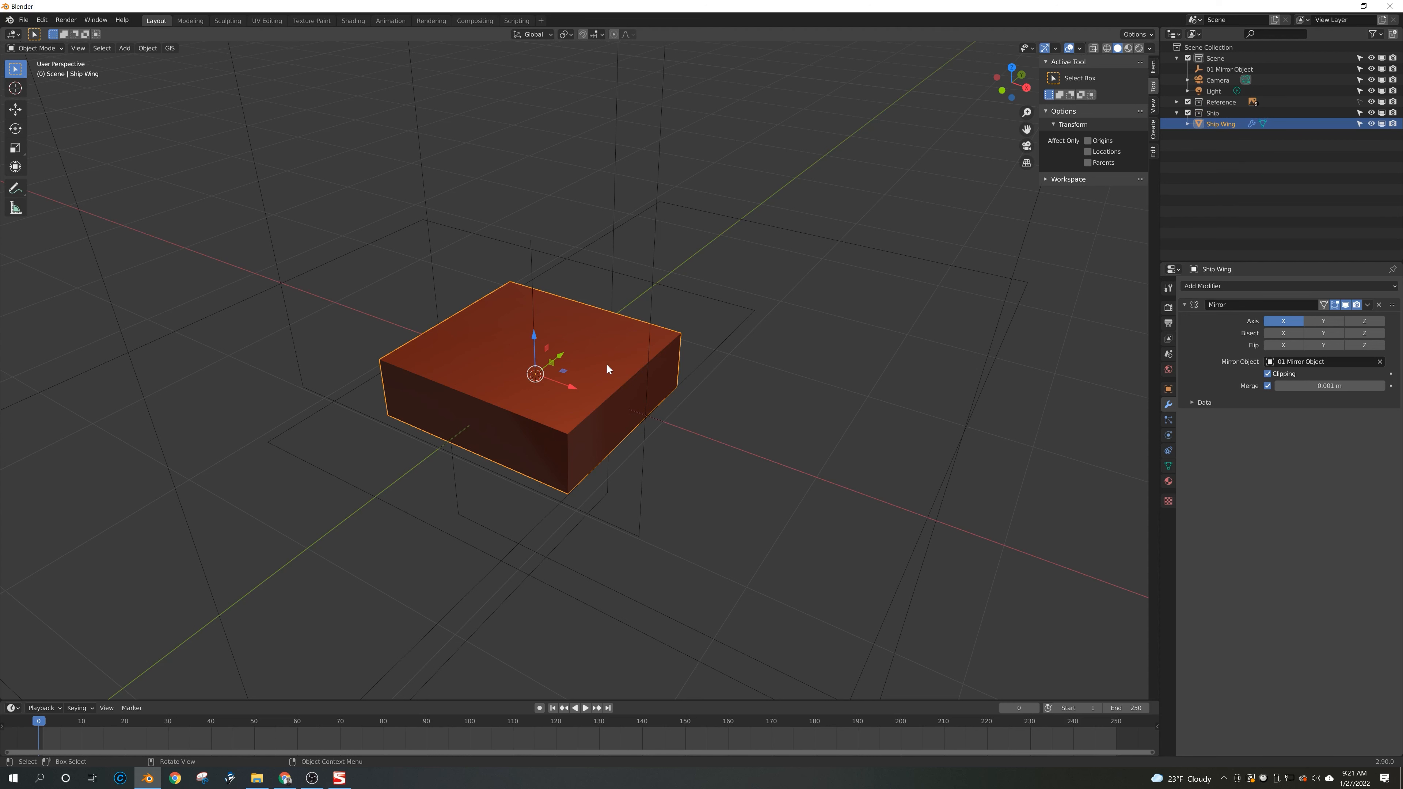
pyautogui.scroll(5, 607, 366)
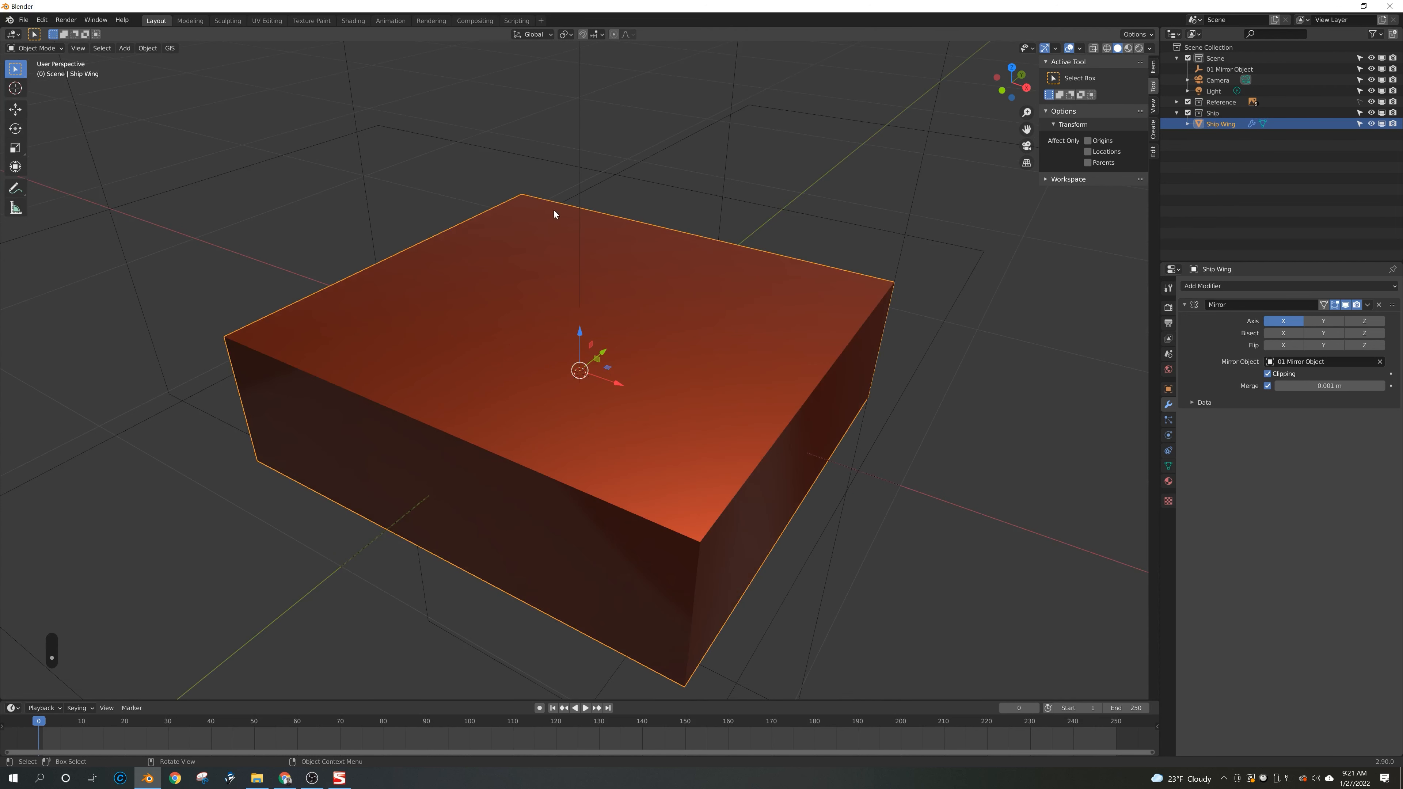
pyautogui.scroll(-5, 554, 213)
pyautogui.moveTo(563, 225); pyautogui.dragTo(611, 359, button='middle')
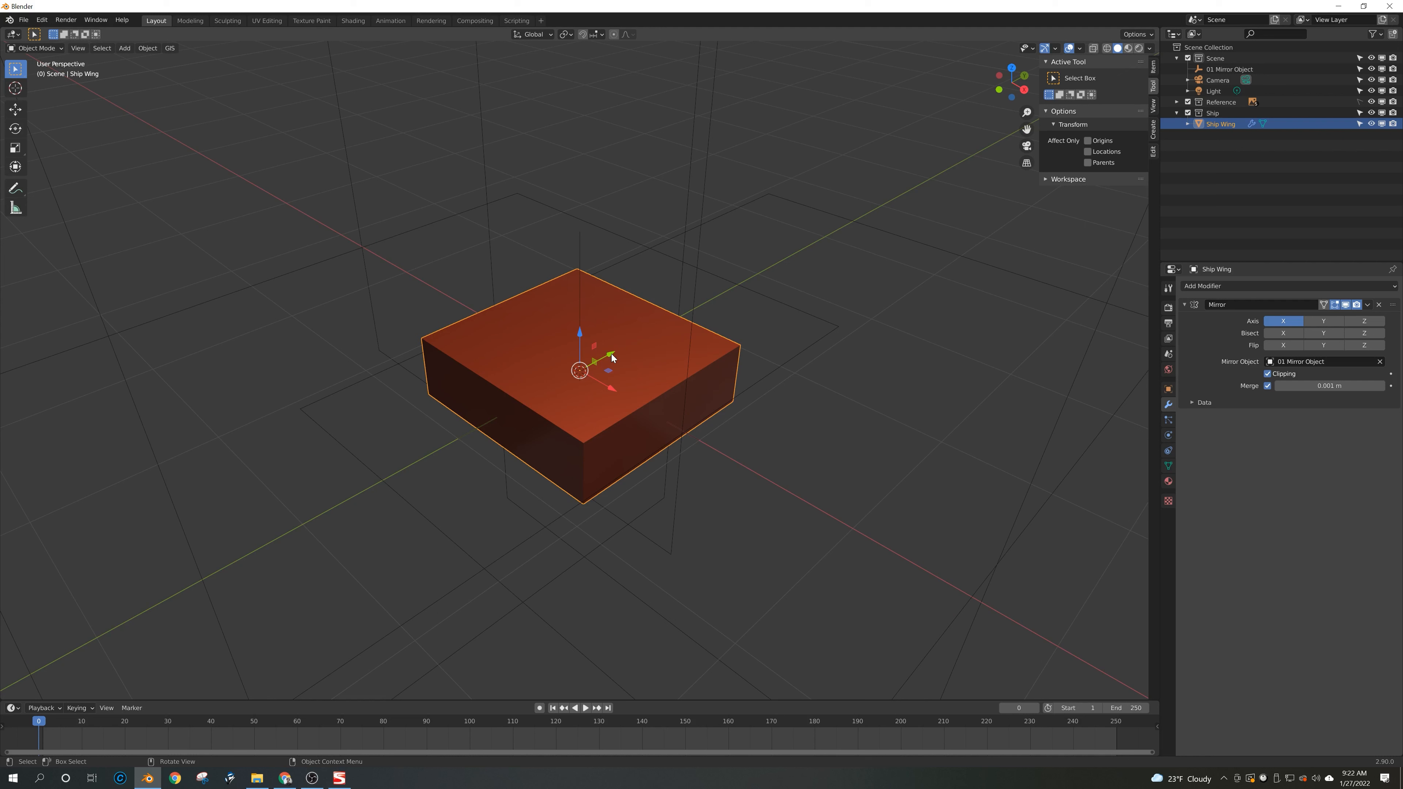
pyautogui.click(865, 464)
pyautogui.click(717, 376)
pyautogui.click(1056, 50)
pyautogui.press('r')
pyautogui.rightClick(874, 342)
pyautogui.click(543, 36)
pyautogui.click(528, 83)
pyautogui.click(508, 69)
pyautogui.press('r')
pyautogui.press('z')
pyautogui.rightClick(758, 391)
# Step: Rotate Ship Wing freely about the global Z axis so the mirrored halves form a V shape
pyautogui.press('r')
pyautogui.press('z')
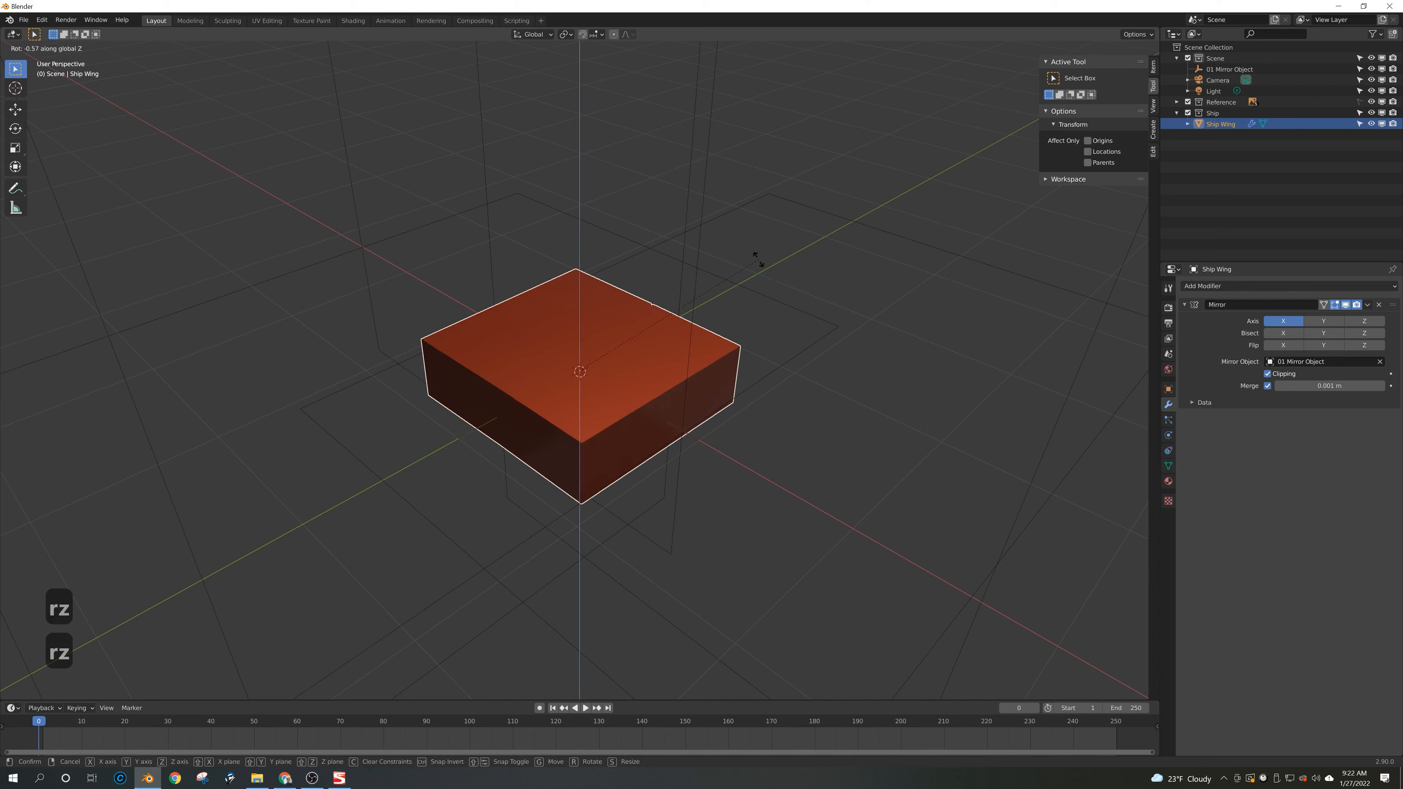
pyautogui.click(769, 326)
pyautogui.moveTo(751, 263)
pyautogui.mouseDown(button='middle')
pyautogui.moveTo(810, 272)
pyautogui.moveTo(766, 310)
pyautogui.moveTo(687, 300)
pyautogui.moveTo(743, 321)
pyautogui.moveTo(774, 262)
pyautogui.moveTo(739, 287)
pyautogui.mouseUp(button='middle')
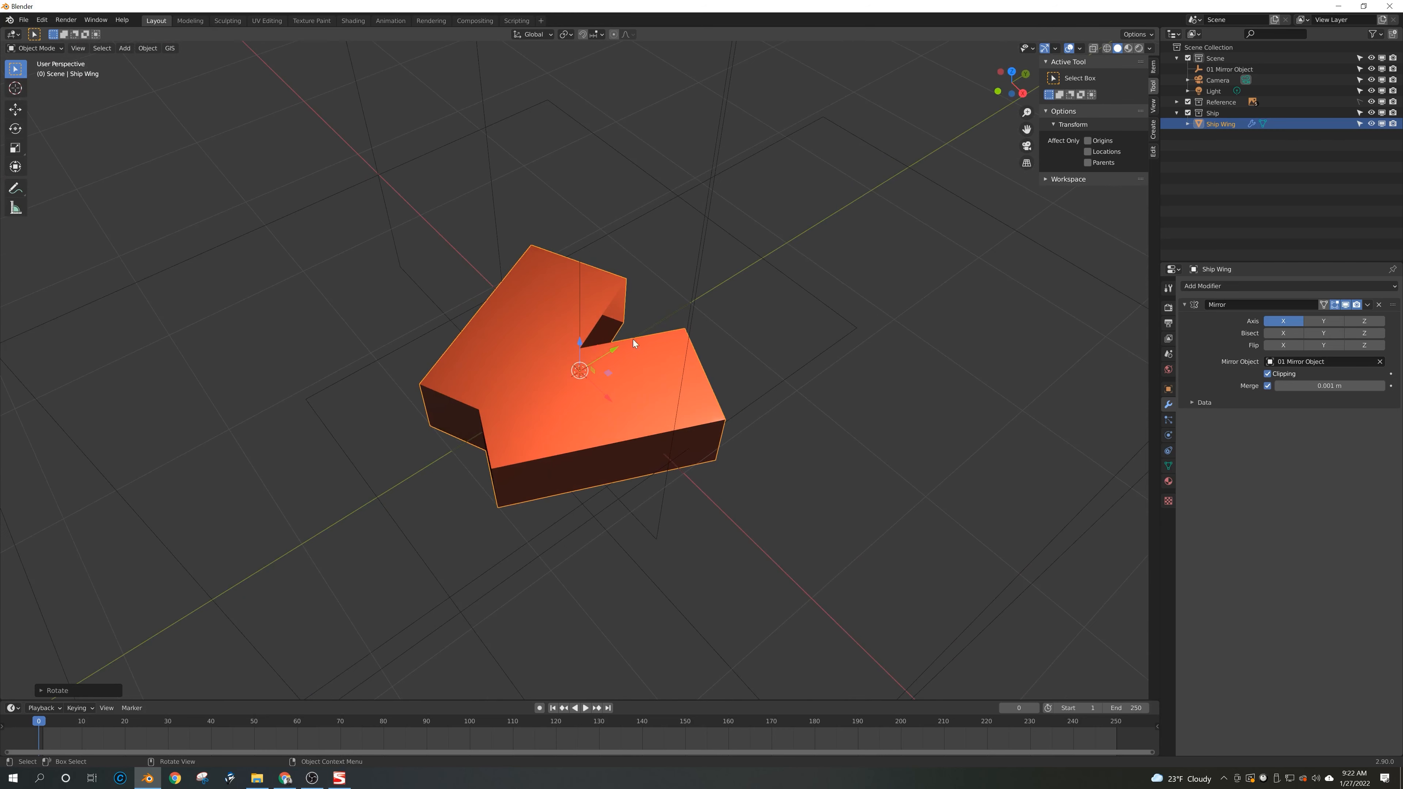
# Step: Try moving the rotated Ship Wing along the global Y axis and undo the move
pyautogui.press('g')
pyautogui.press('y')
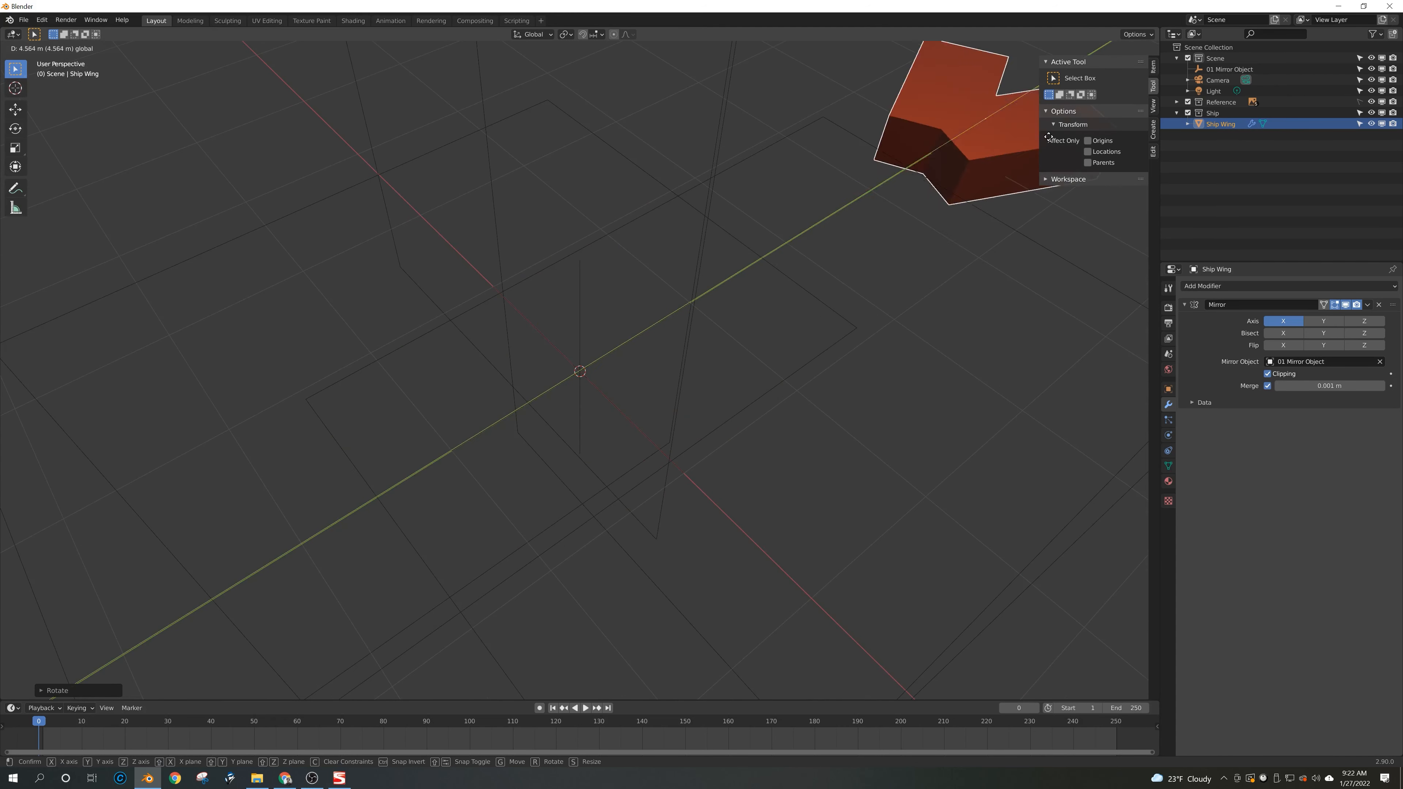
pyautogui.click(690, 468)
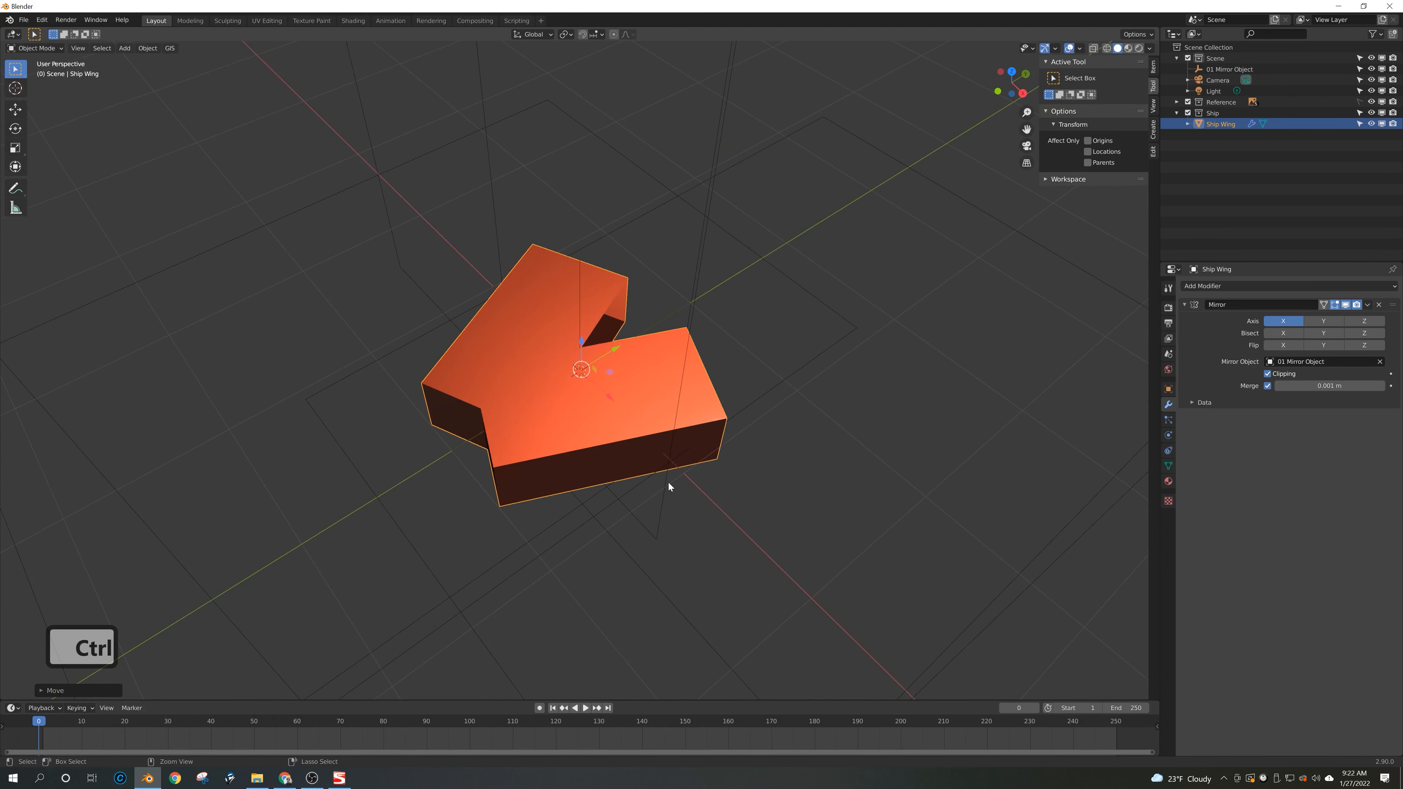
pyautogui.hotkey('ctrl', 'z')
# Step: Switch the transform orientation to Local and try moving Ship Wing along its local Y axis, cancelling the move
pyautogui.click(547, 35)
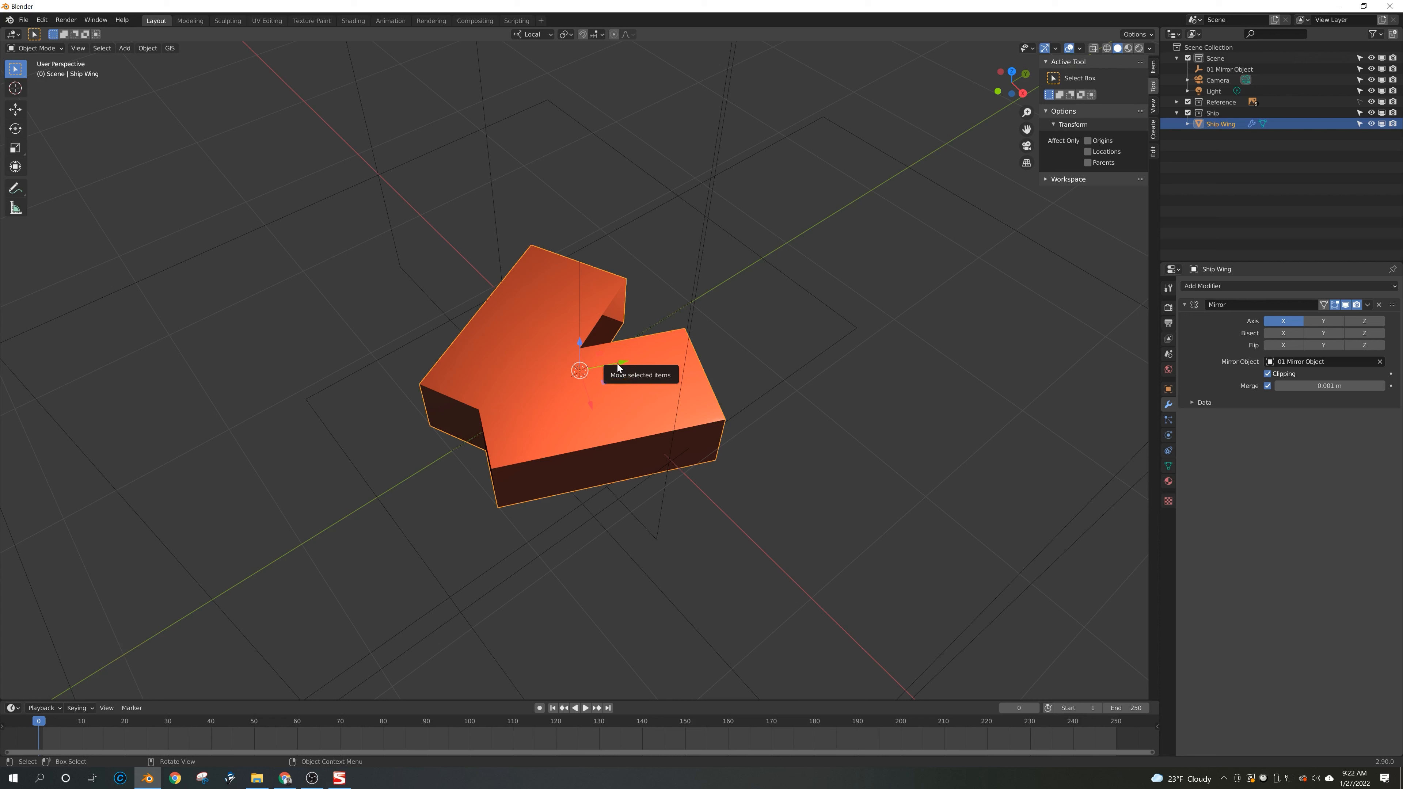
pyautogui.press('g')
pyautogui.press('y')
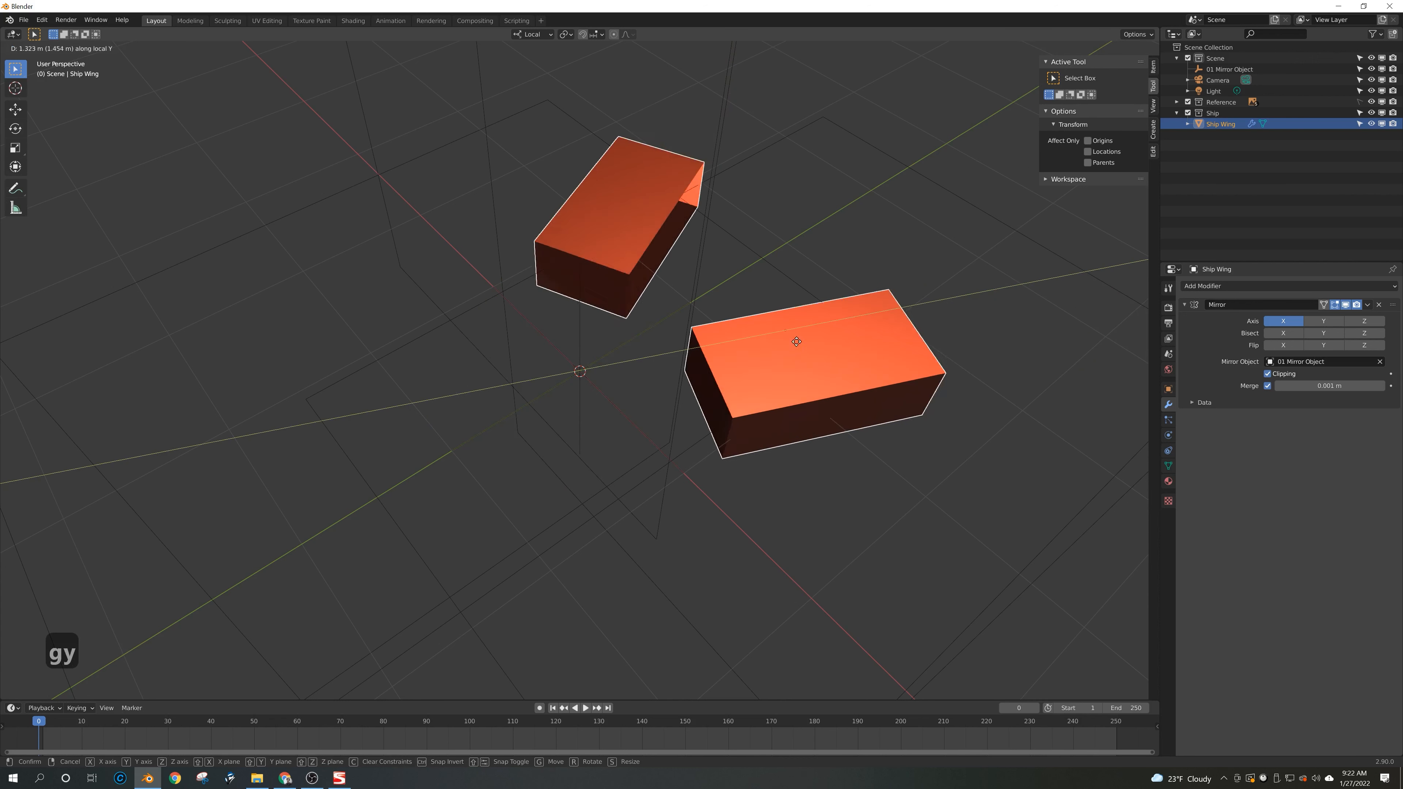
pyautogui.rightClick(650, 398)
# Step: In Edit Mode with X-ray on, select Ship Wing's outer end face and extend it outward along the local Y axis
pyautogui.press('Tab')
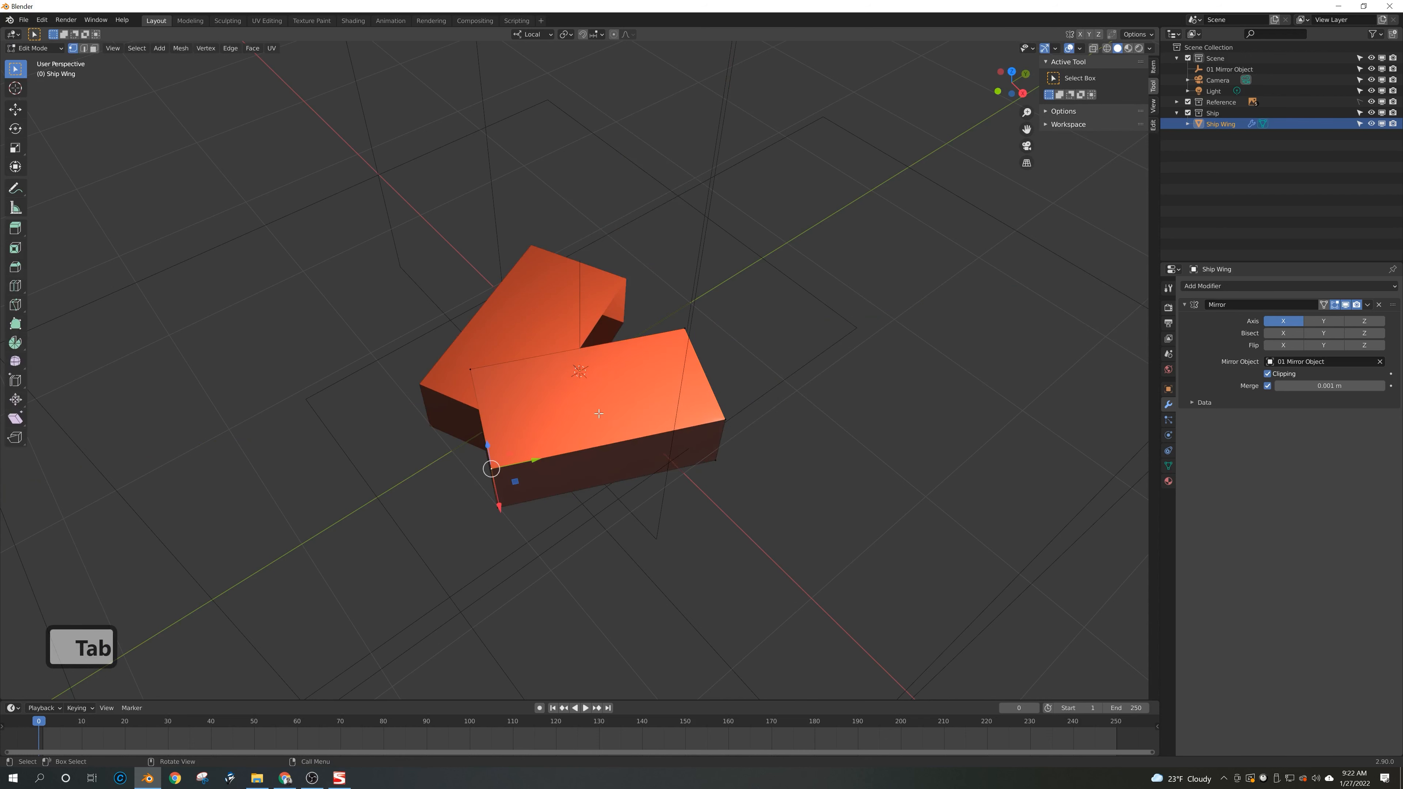
pyautogui.moveTo(635, 436); pyautogui.dragTo(663, 400, button='middle')
pyautogui.press('a')
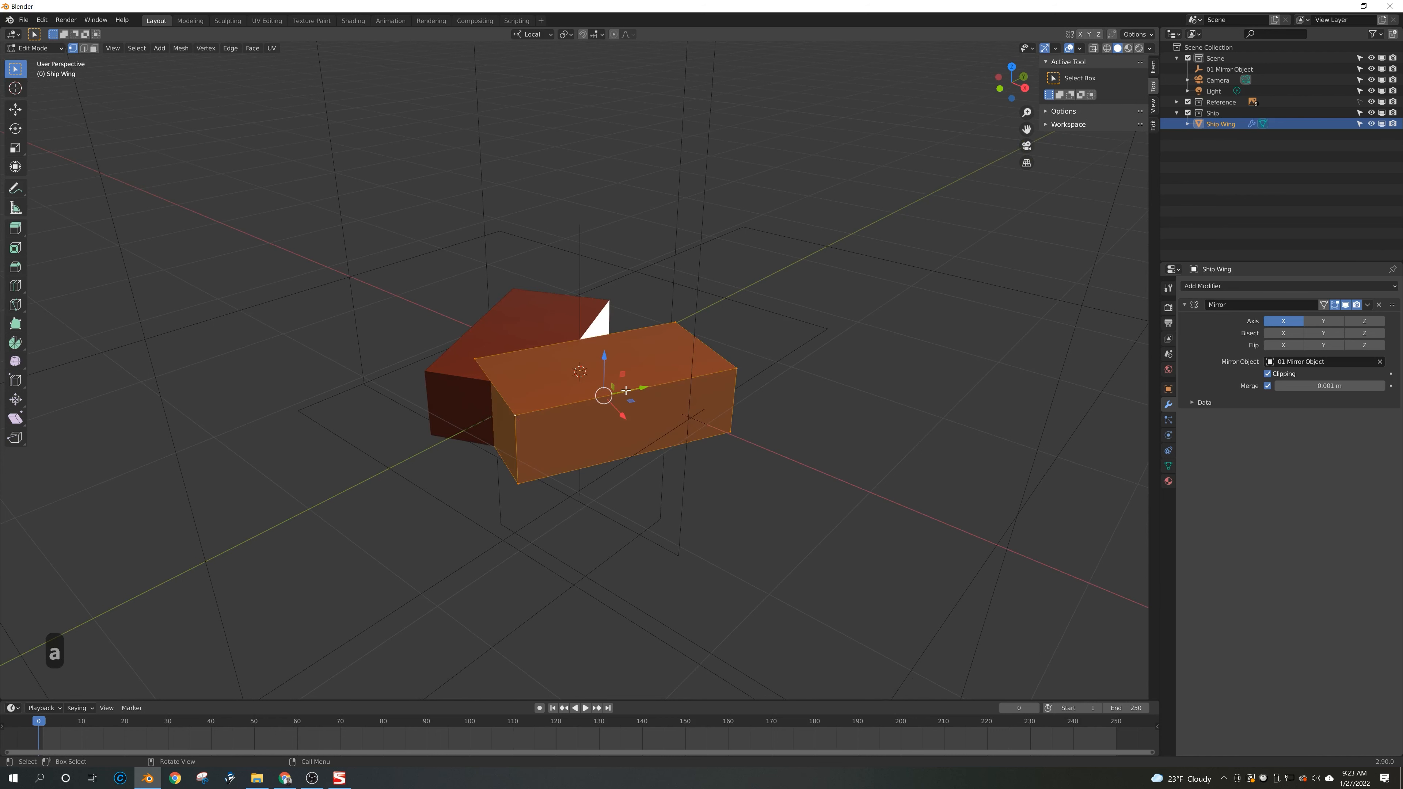
pyautogui.moveTo(681, 382)
pyautogui.mouseDown(button='middle')
pyautogui.moveTo(740, 392)
pyautogui.moveTo(680, 408)
pyautogui.mouseUp(button='middle')
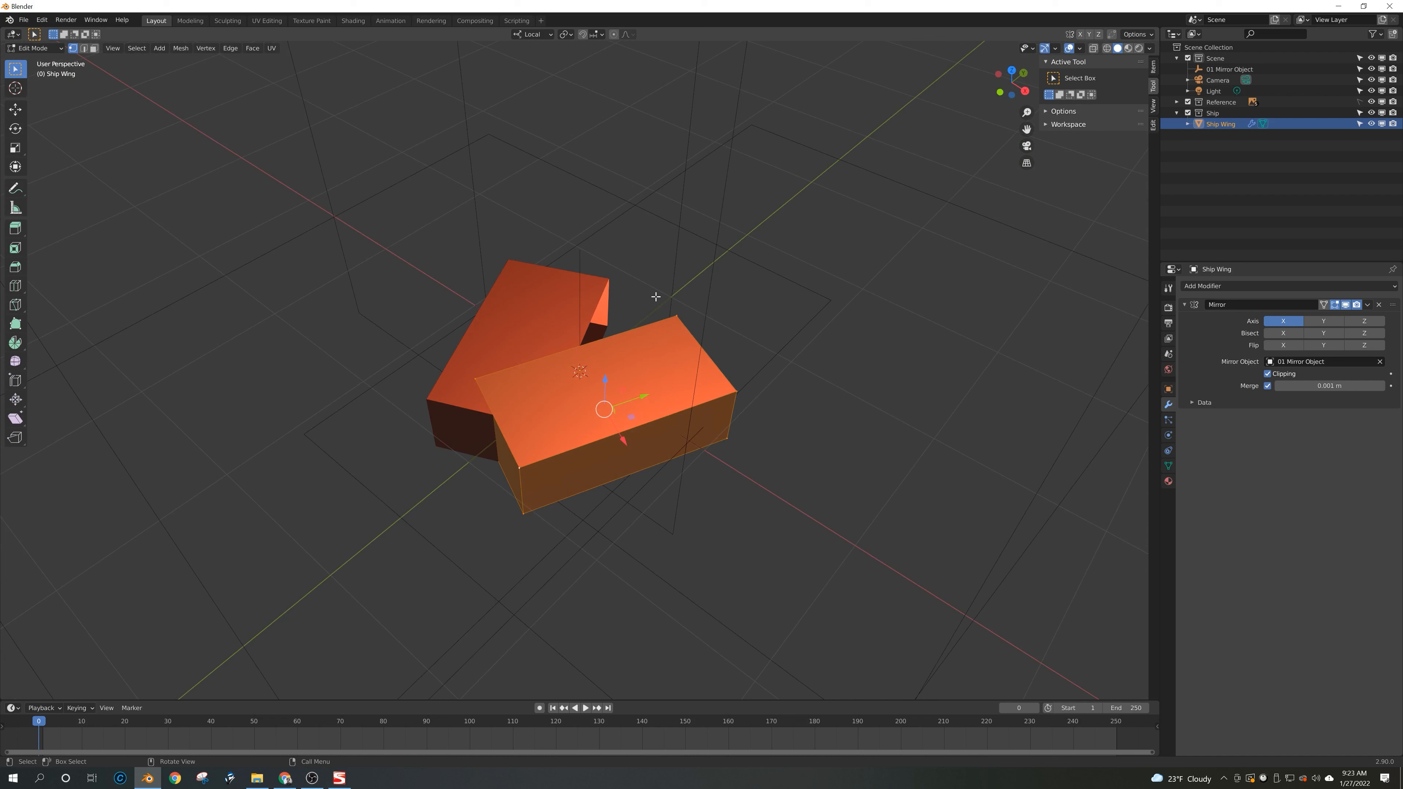
pyautogui.hotkey('alt', 'z')
pyautogui.moveTo(658, 302); pyautogui.dragTo(796, 533)
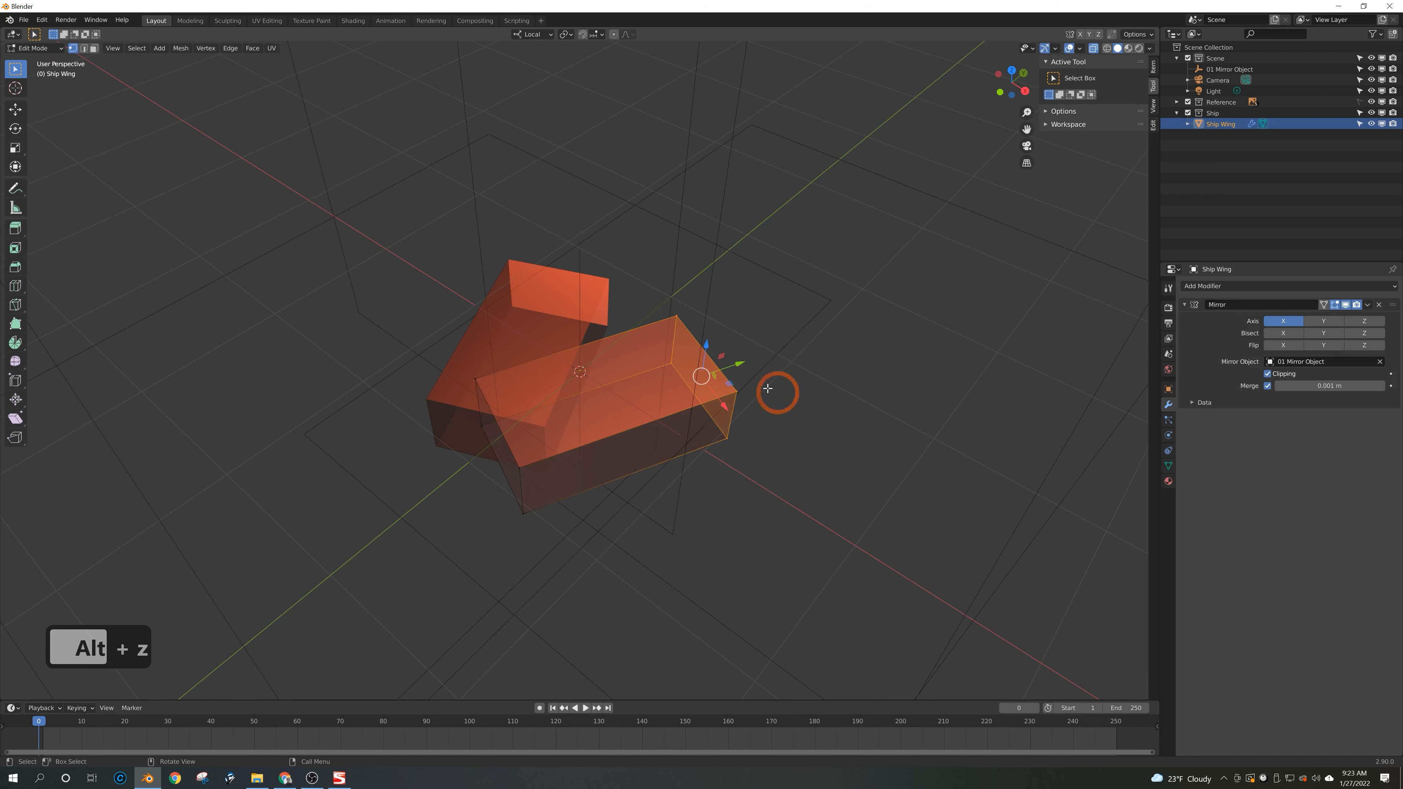
pyautogui.moveTo(737, 362); pyautogui.dragTo(909, 429)
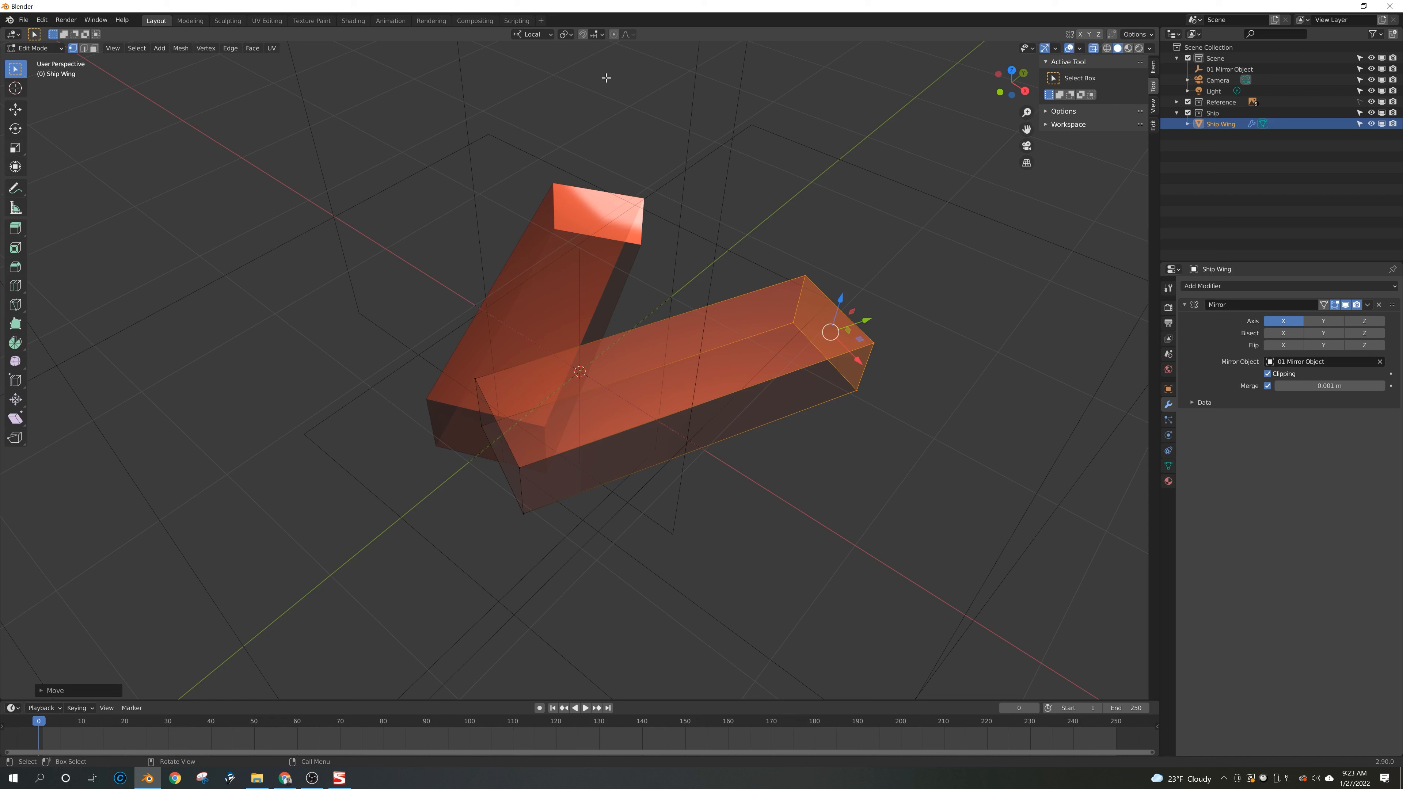
# Step: Preview the Normal orientation, switch to Global, try moving the selected end face along global Y and undo that move
pyautogui.click(548, 37)
pyautogui.click(531, 90)
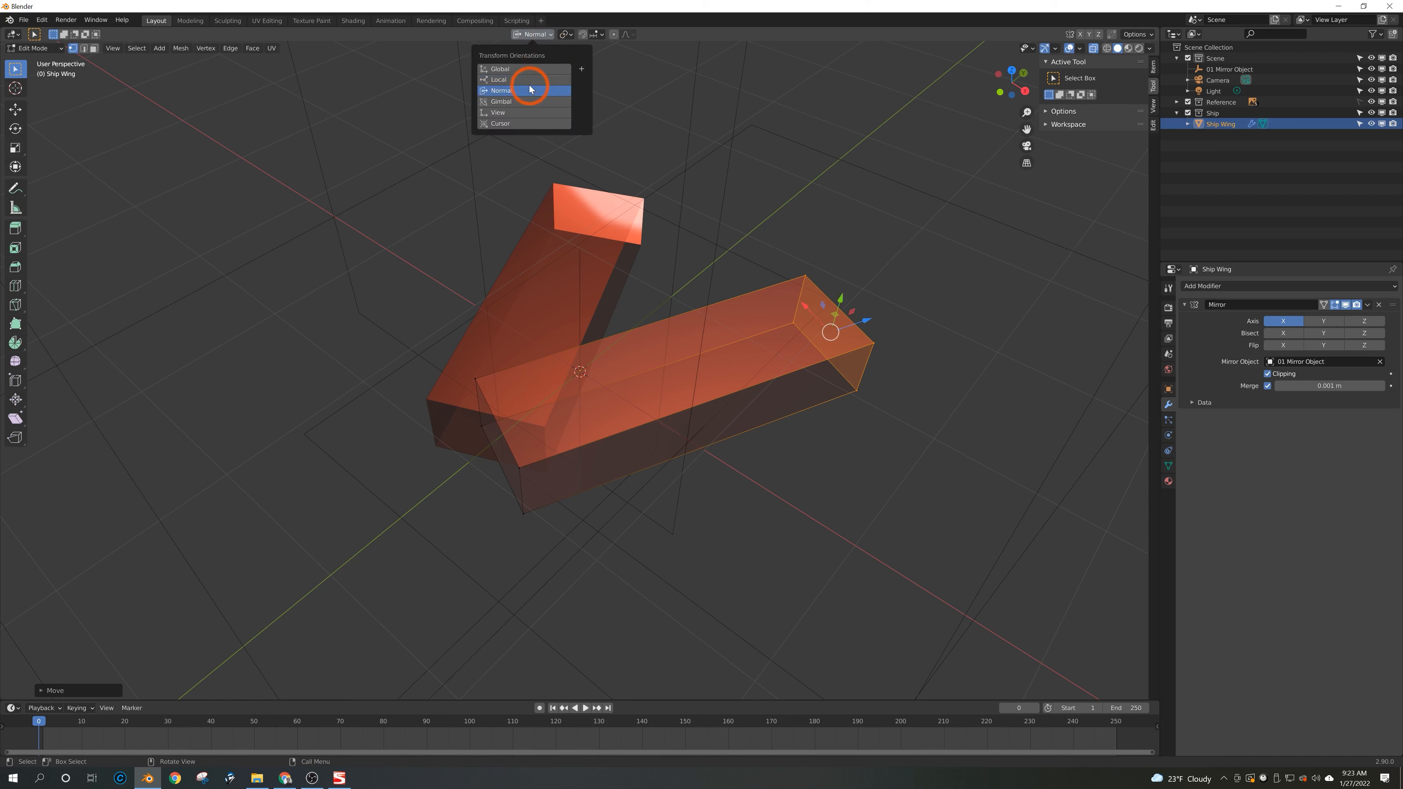
pyautogui.click(686, 146)
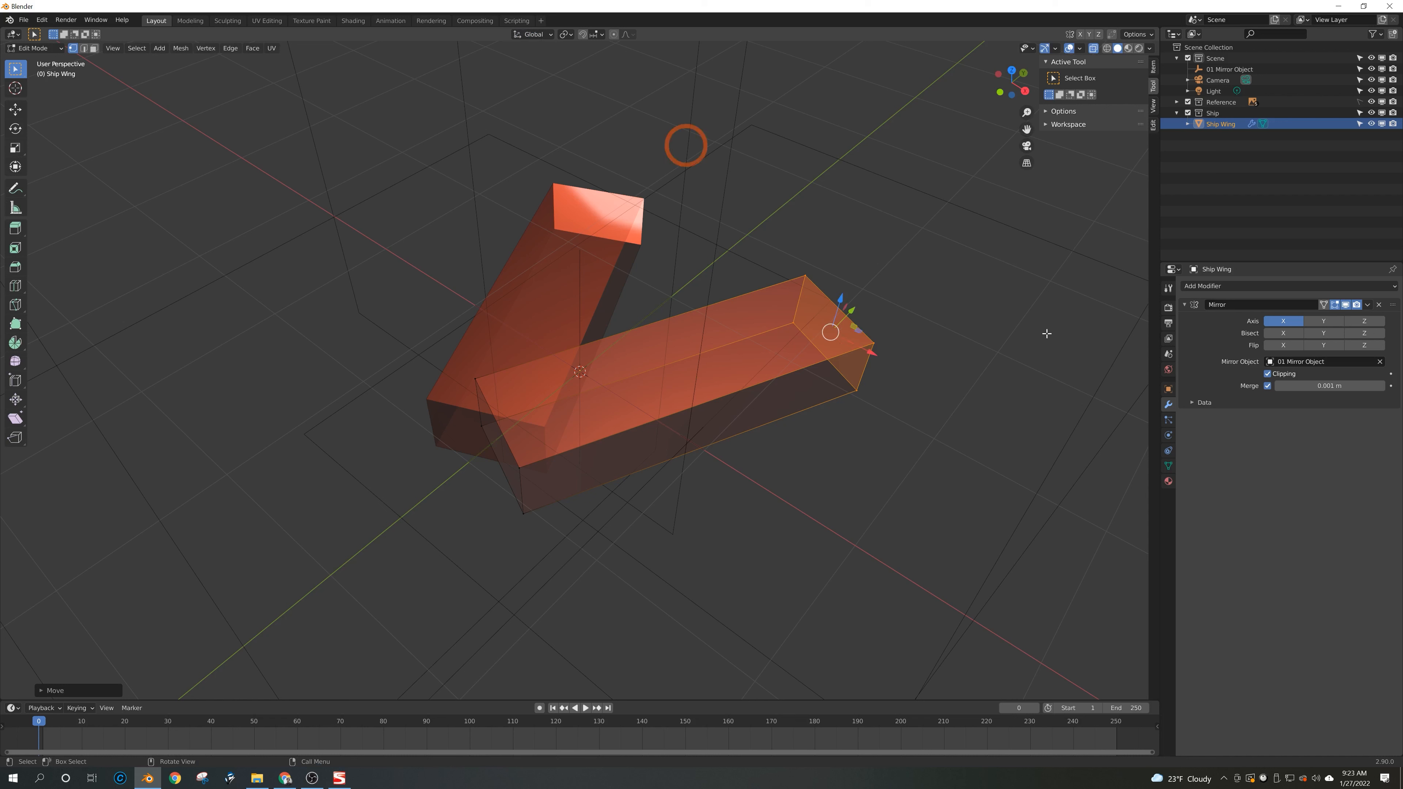
pyautogui.moveTo(852, 310); pyautogui.dragTo(938, 238)
pyautogui.hotkey('ctrl', 'z')
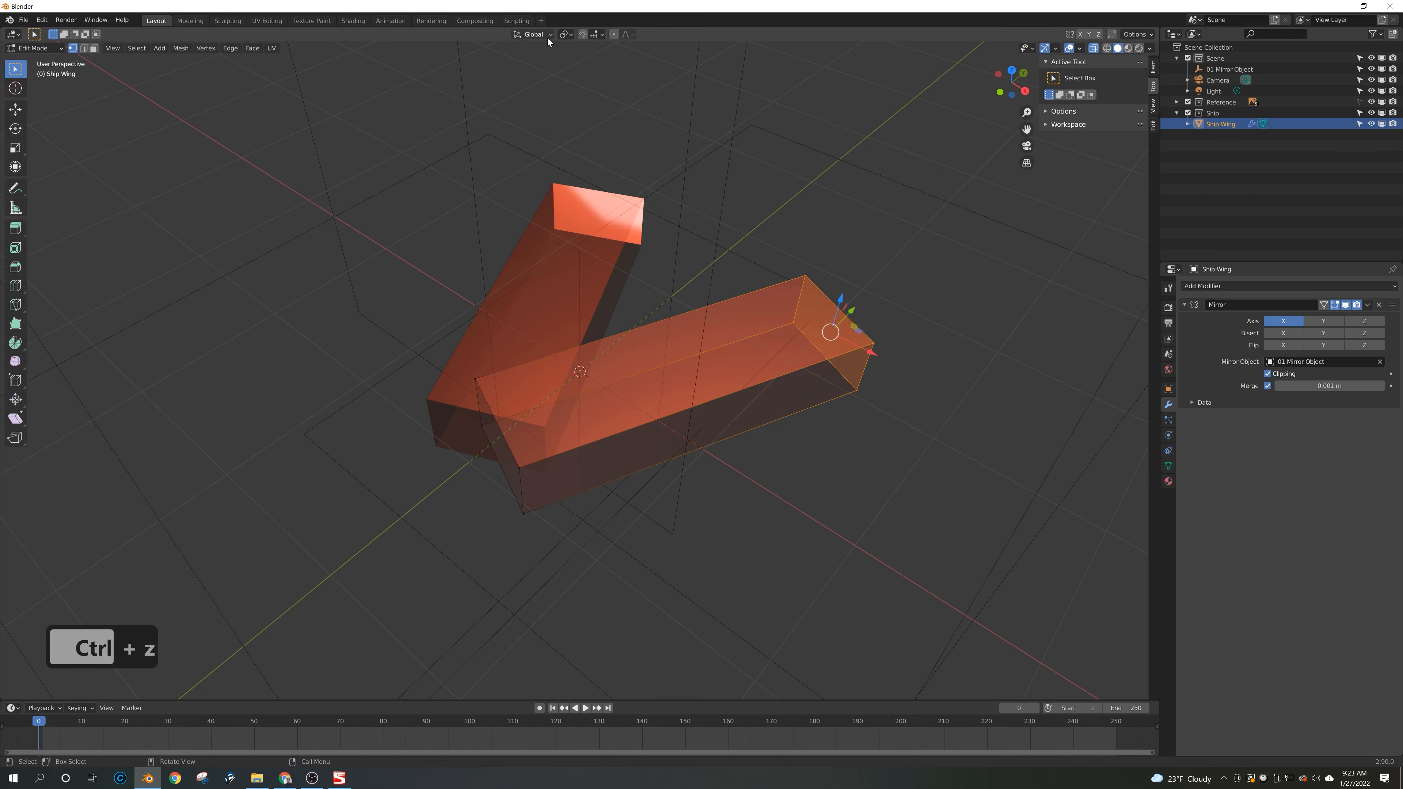
# Step: Undo the end-face extension and the Ship Wing rotation, restoring the straight mirrored block in Object Mode with Global orientation
pyautogui.hotkey('ctrl', 'z')
pyautogui.hotkey('ctrl', 'z')
pyautogui.hotkey('ctrl', 'z')
pyautogui.hotkey('ctrl', 'z')
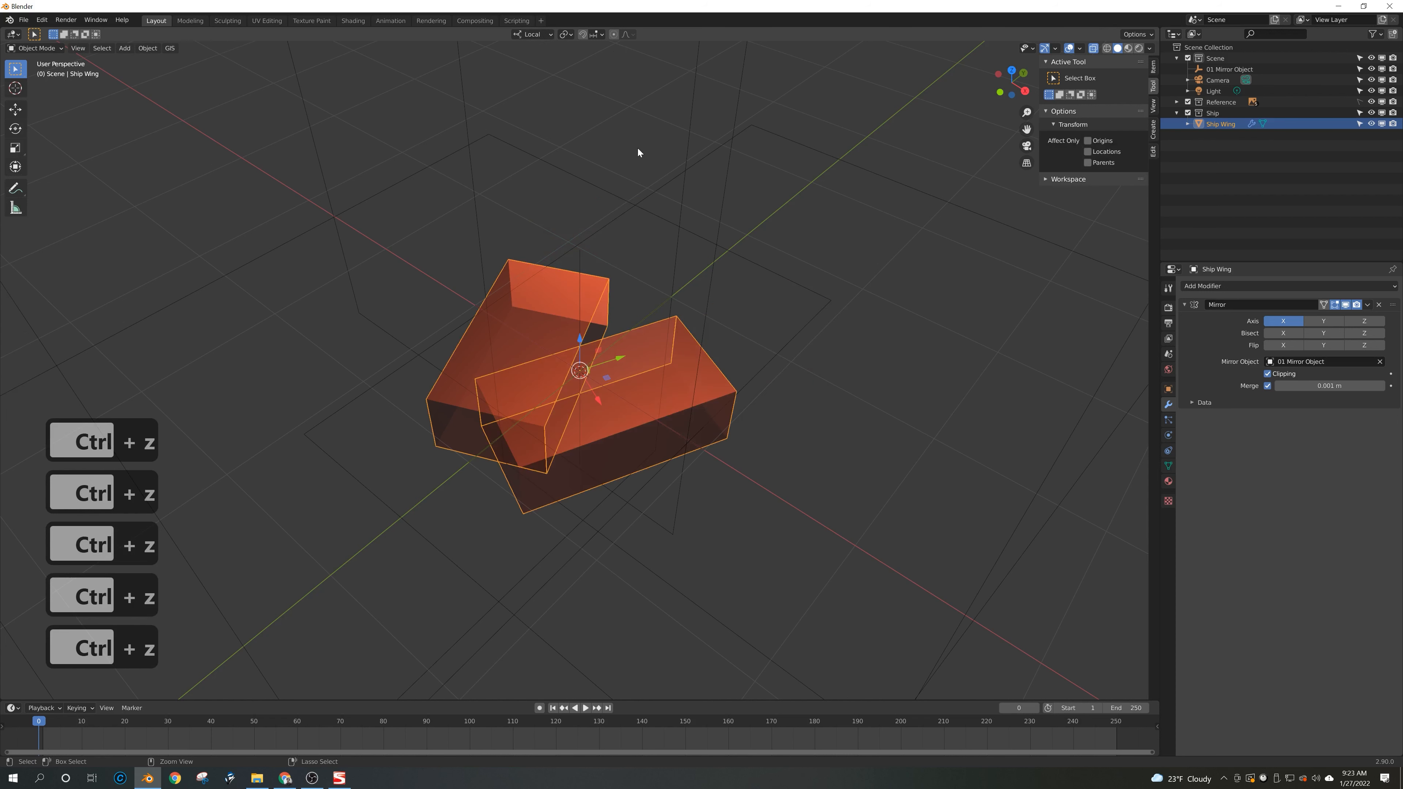
pyautogui.hotkey('ctrl', 'z')
pyautogui.hotkey('ctrl', 'z')
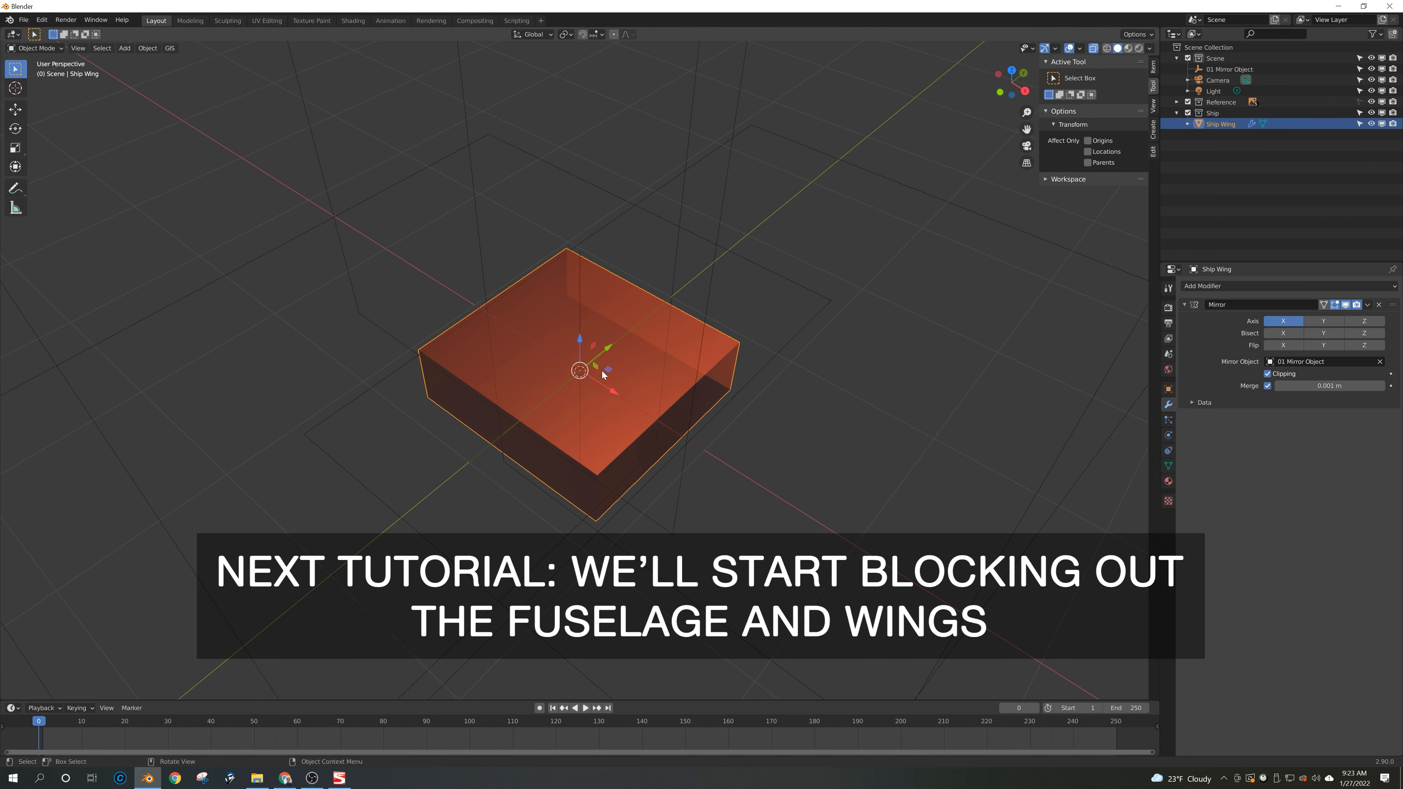
# Step: Turn off X-ray display and save the T-47 Snowspeeder 3 (Tutorial).blend file
pyautogui.moveTo(601, 371); pyautogui.dragTo(691, 385, button='middle')
pyautogui.hotkey('ctrl', 's')
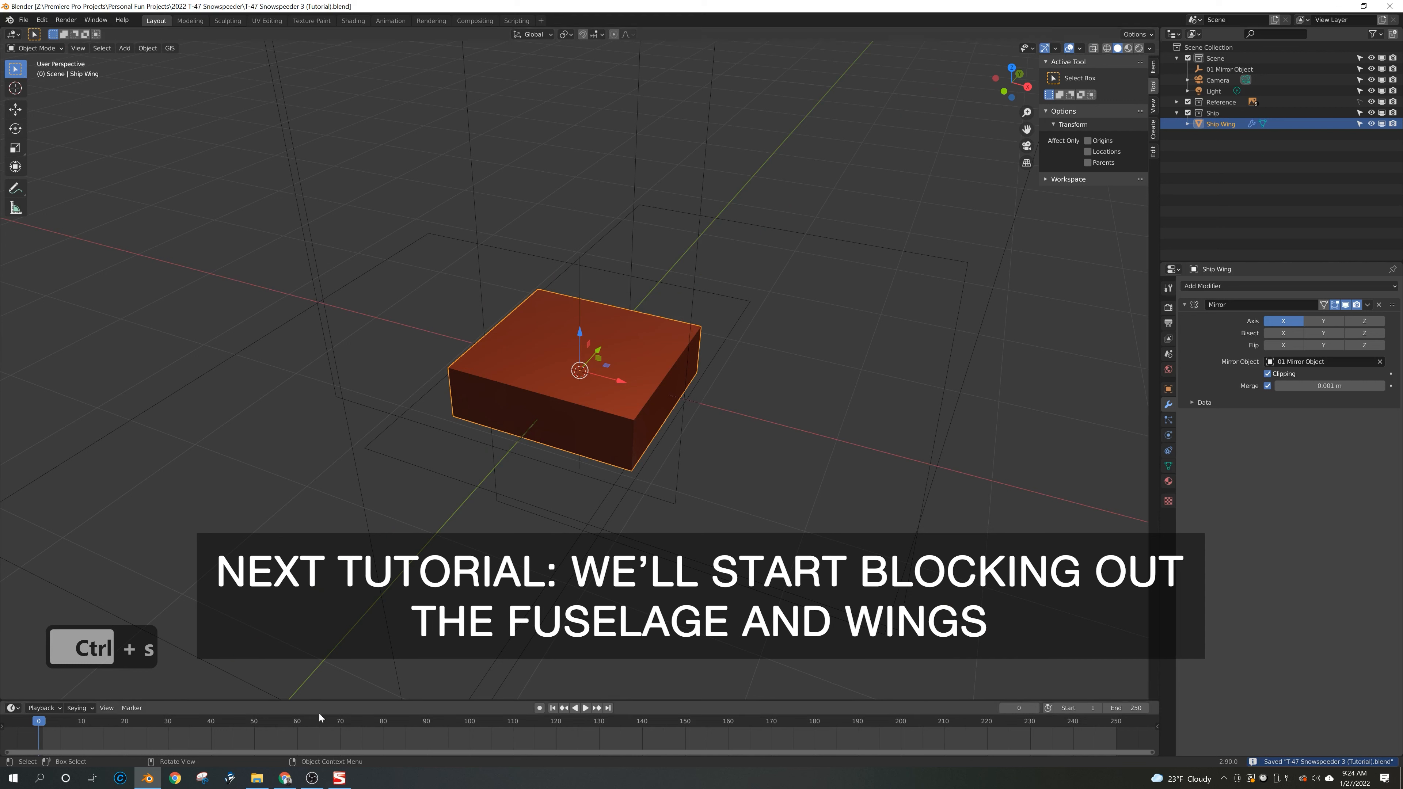